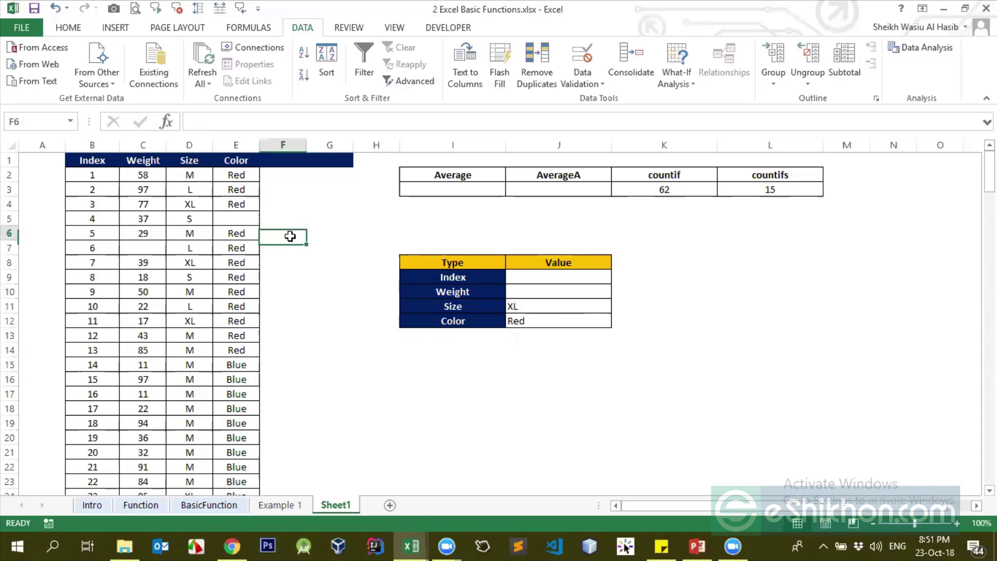
- Switch to the Function sheet
{"action": "left_click", "coordinate": [592, 262]}
{"action": "left_click", "coordinate": [607, 234]}
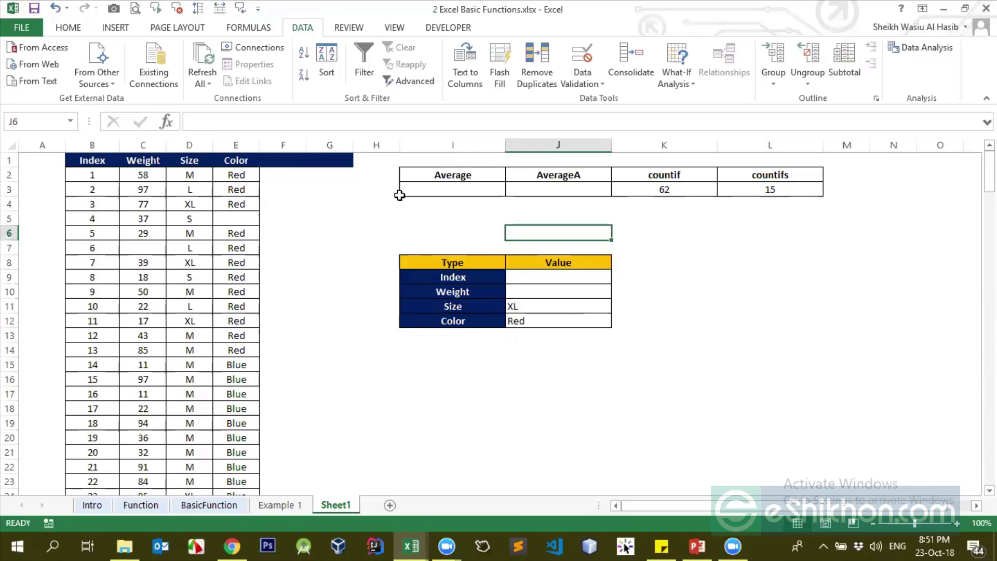
{"action": "left_click", "coordinate": [148, 510]}
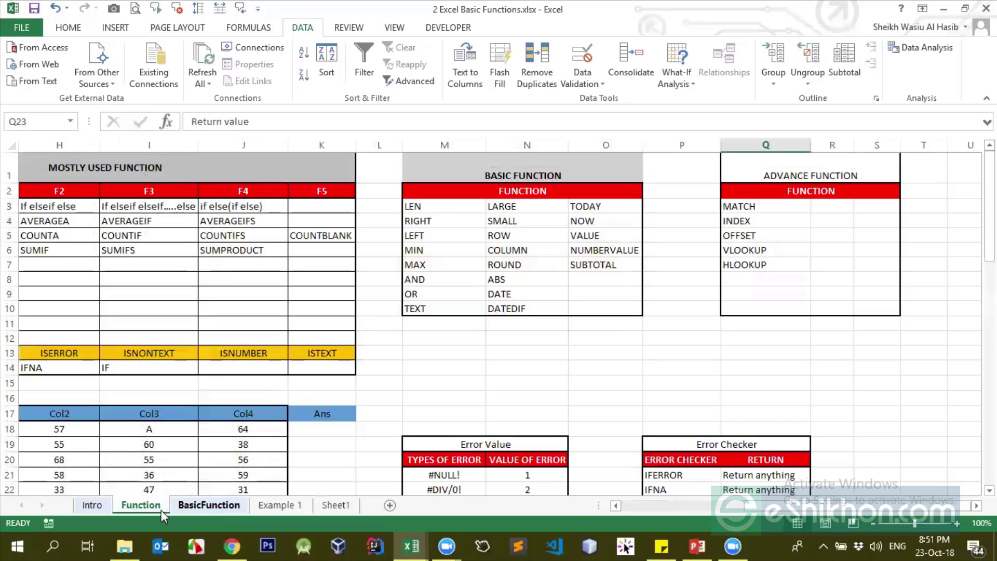
{"action": "left_click", "coordinate": [92, 505]}
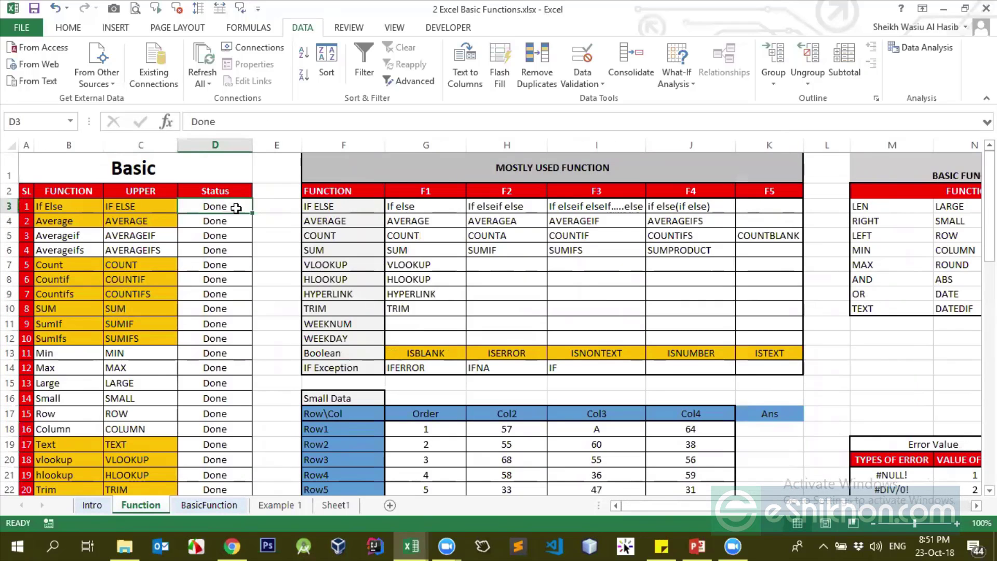
- Clear the Done marks from Status column D3 downward and return to cell D3
{"action": "key", "text": "ctrl+shift+Down"}
{"action": "key", "text": "Delete"}
{"action": "scroll", "coordinate": [208, 237], "scroll_direction": "up", "scroll_amount": 2}
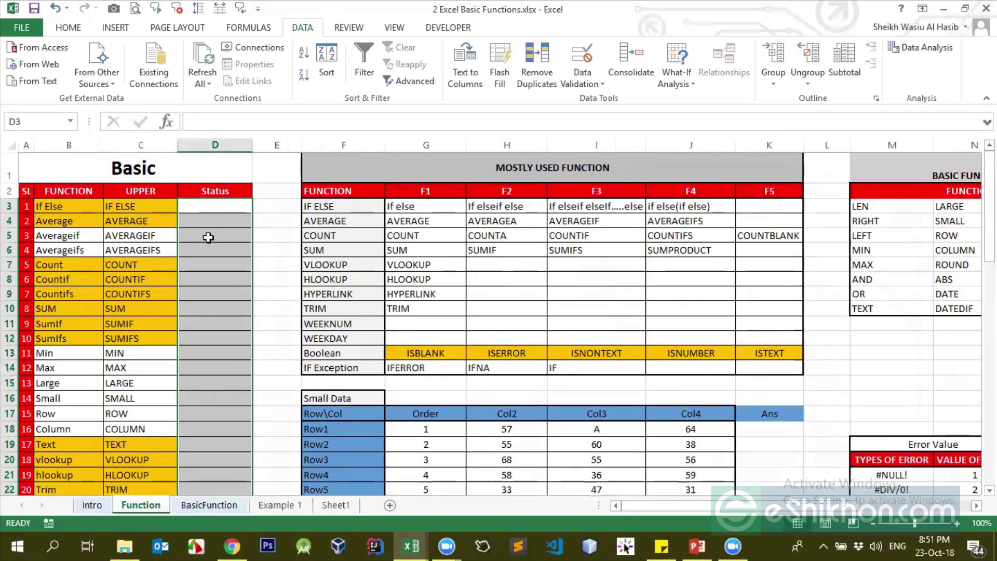
{"action": "left_click", "coordinate": [141, 220]}
{"action": "left_click", "coordinate": [207, 206]}
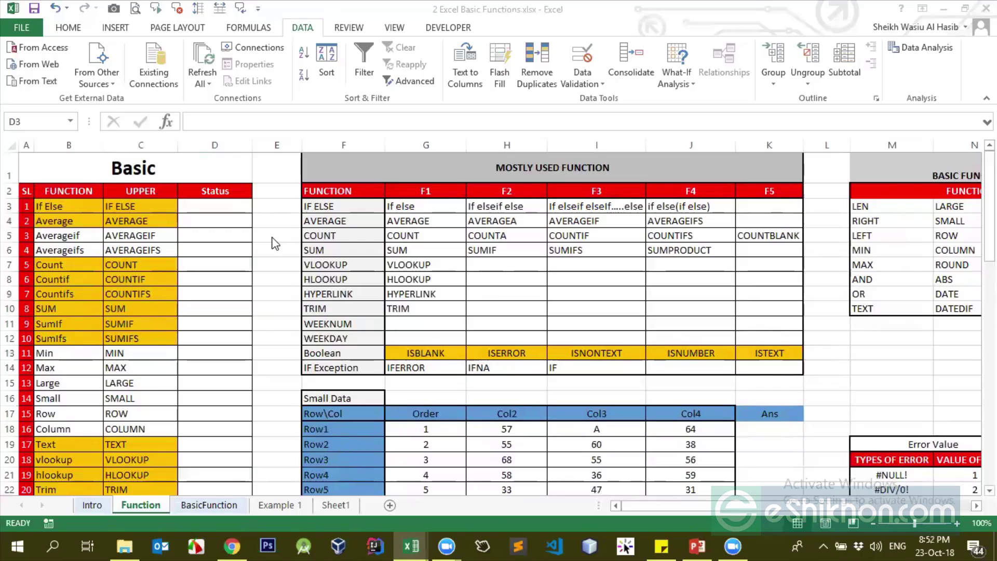
{"action": "left_click", "coordinate": [230, 208]}
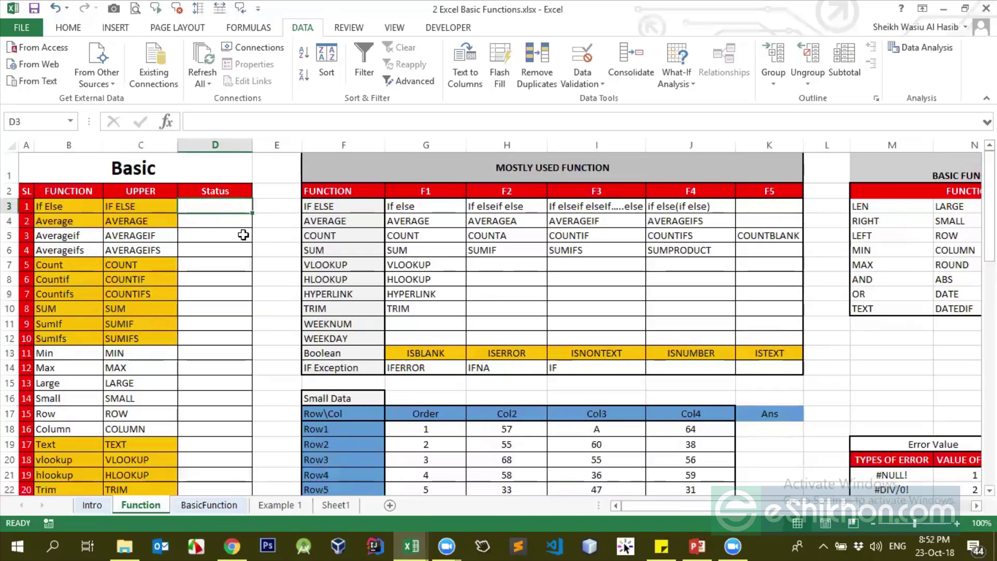
- Enter Done in Status cells D3 through D10, covering If Else through SUM
{"action": "type", "text": "Done"}
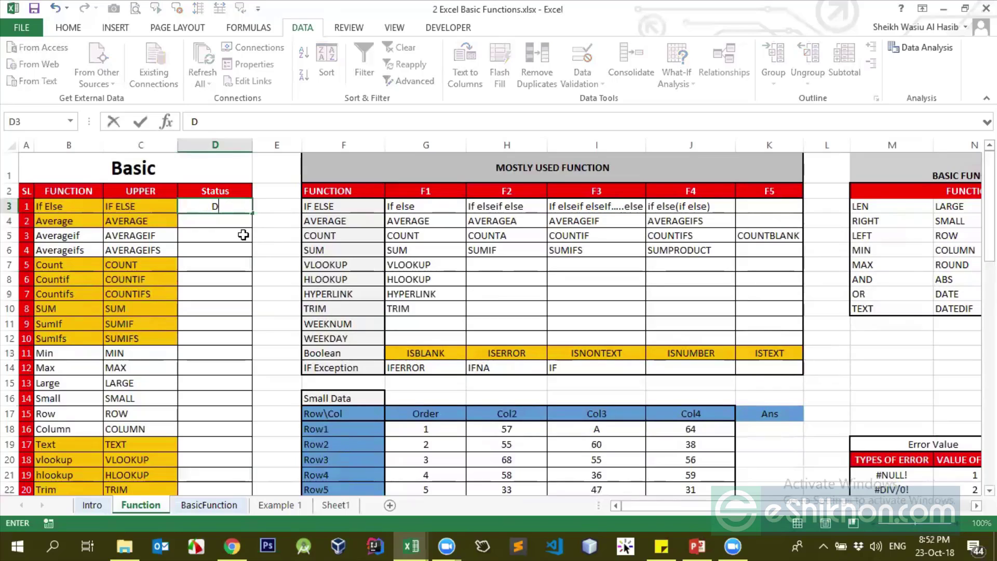
{"action": "key", "text": "Return"}
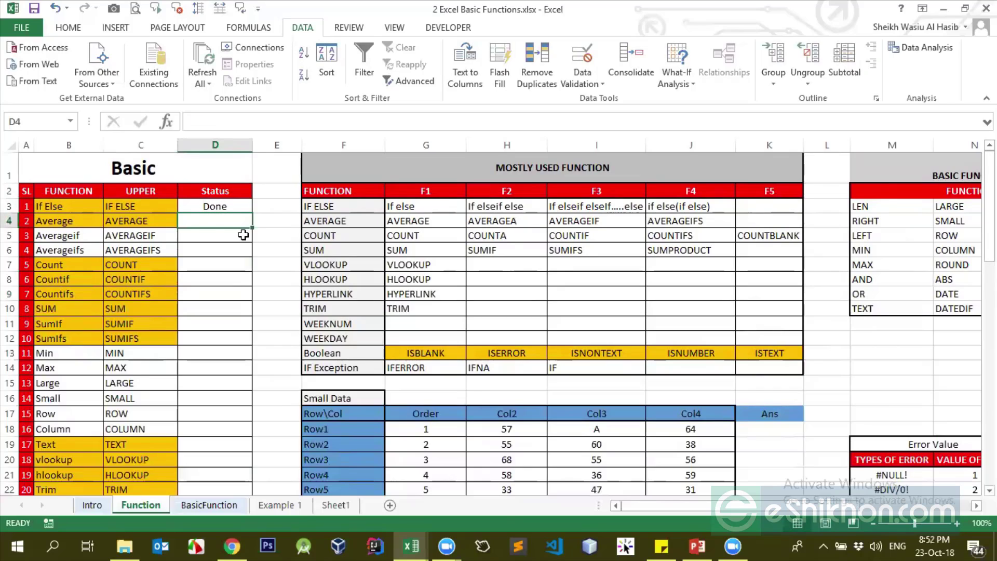
{"action": "type", "text": "Done"}
{"action": "key", "text": "Return"}
{"action": "type", "text": "Do"}
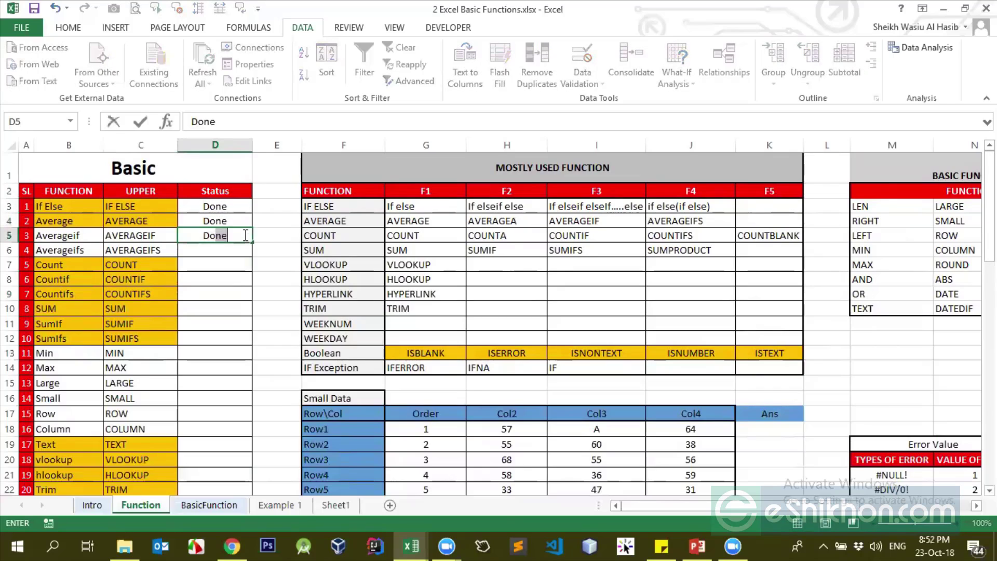
{"action": "key", "text": "Return"}
{"action": "type", "text": "Done"}
{"action": "key", "text": "Return"}
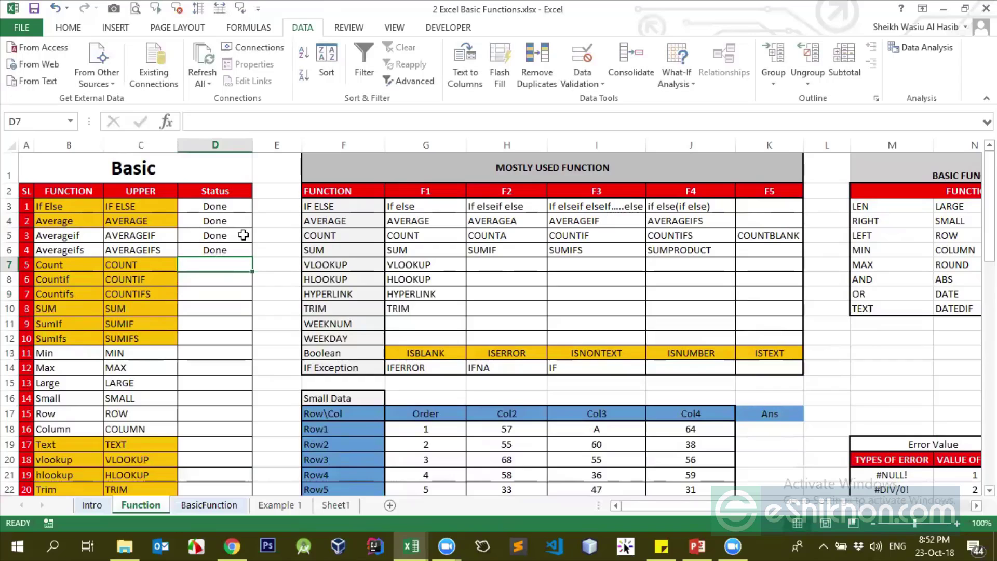
{"action": "type", "text": "Done"}
{"action": "key", "text": "Return"}
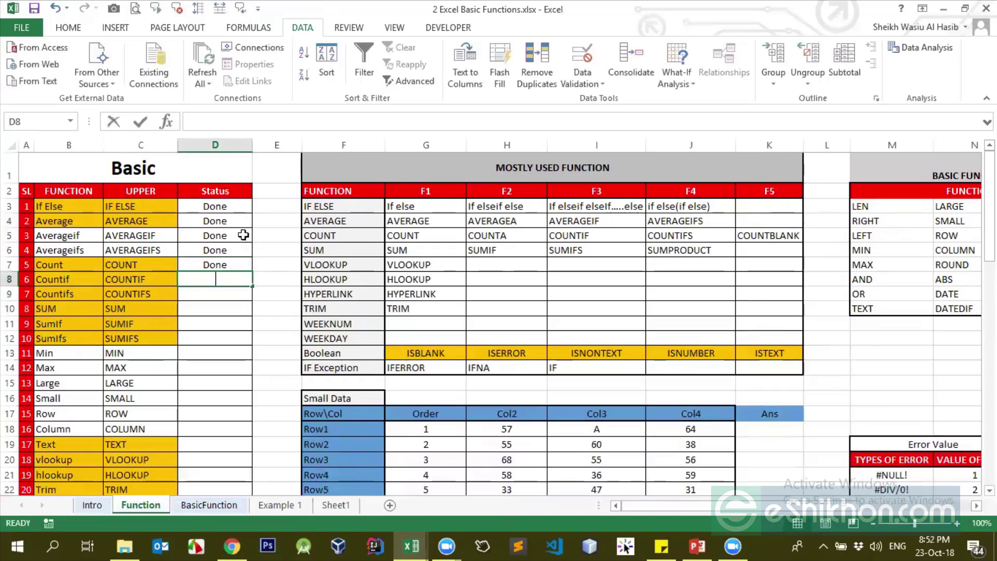
{"action": "type", "text": "Done"}
{"action": "key", "text": "Return"}
{"action": "type", "text": "Do"}
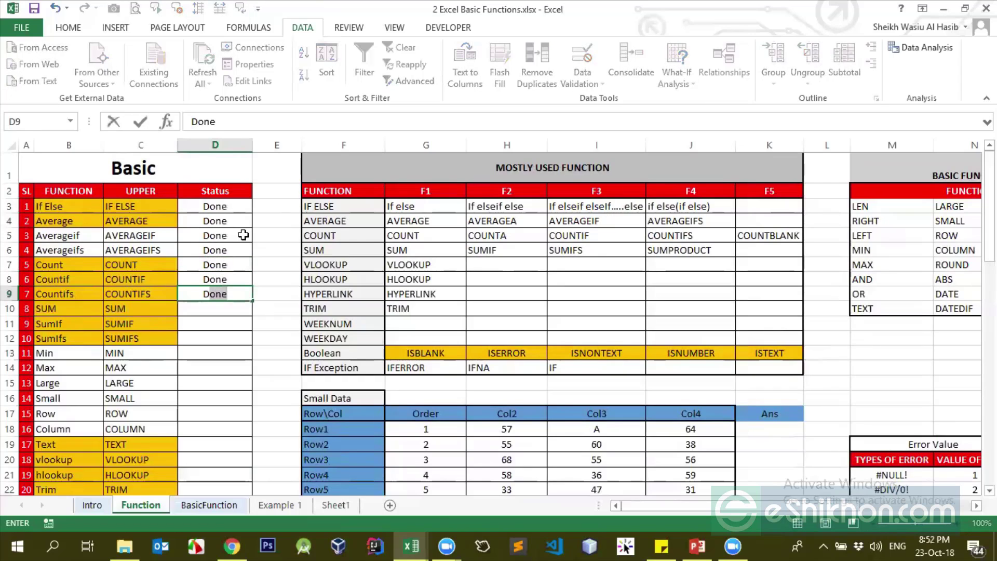
{"action": "key", "text": "Return"}
{"action": "type", "text": "Done"}
{"action": "key", "text": "Return"}
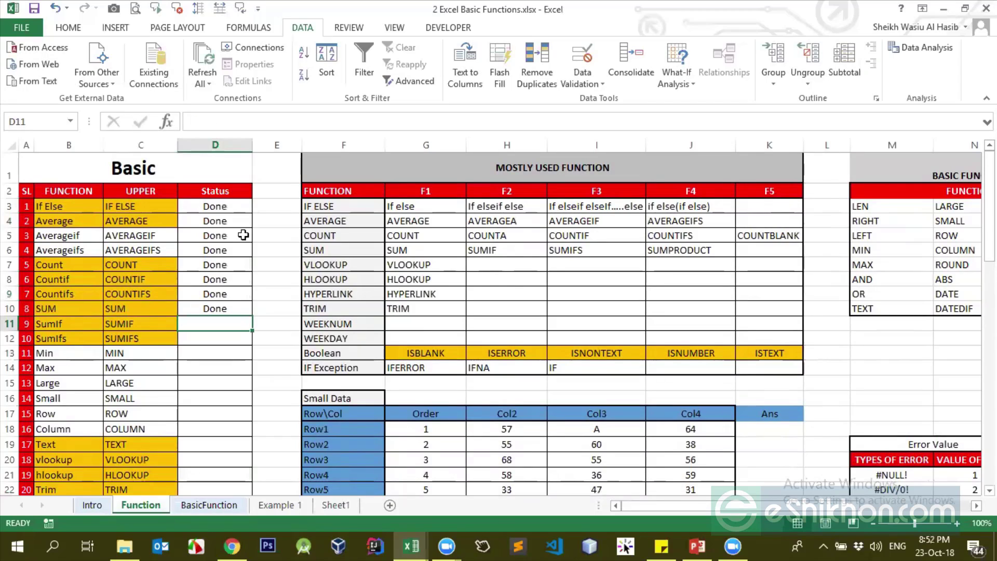
{"action": "scroll", "coordinate": [229, 329], "scroll_direction": "down", "scroll_amount": 1}
{"action": "left_click", "coordinate": [217, 278]}
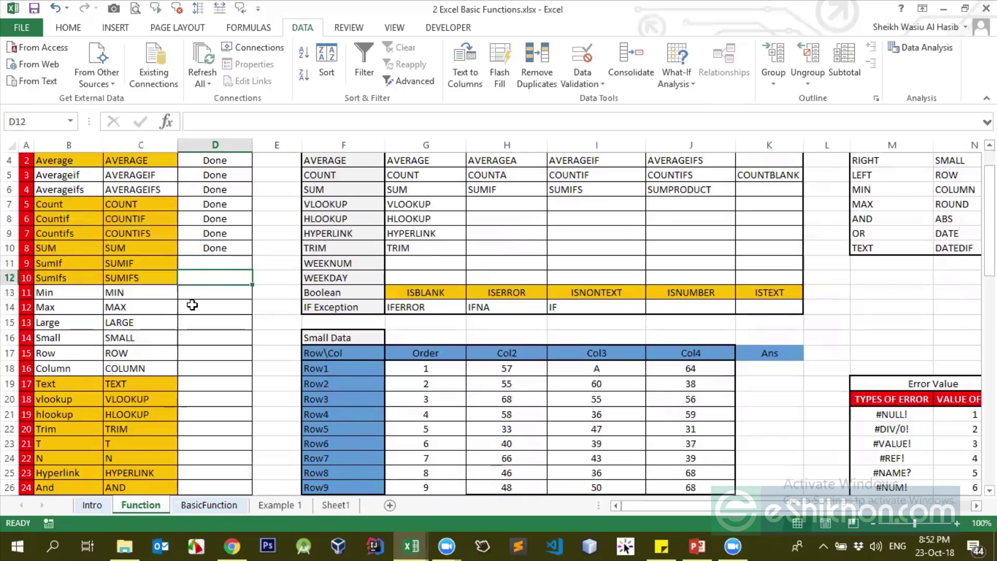
{"action": "scroll", "coordinate": [195, 307], "scroll_direction": "down", "scroll_amount": 2}
{"action": "scroll", "coordinate": [193, 305], "scroll_direction": "up", "scroll_amount": 1}
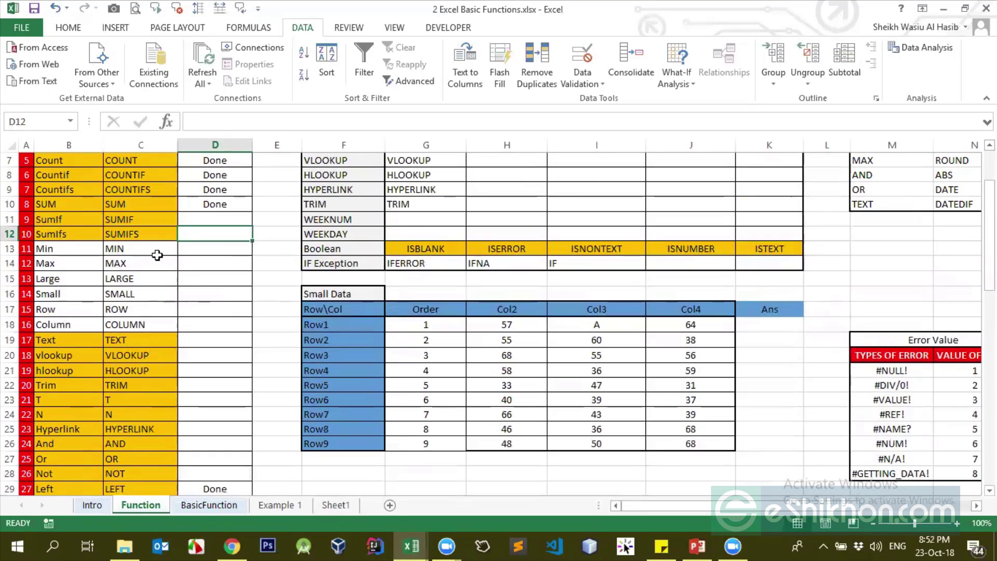
{"action": "scroll", "coordinate": [235, 295], "scroll_direction": "up", "scroll_amount": 2}
{"action": "left_click", "coordinate": [769, 429]}
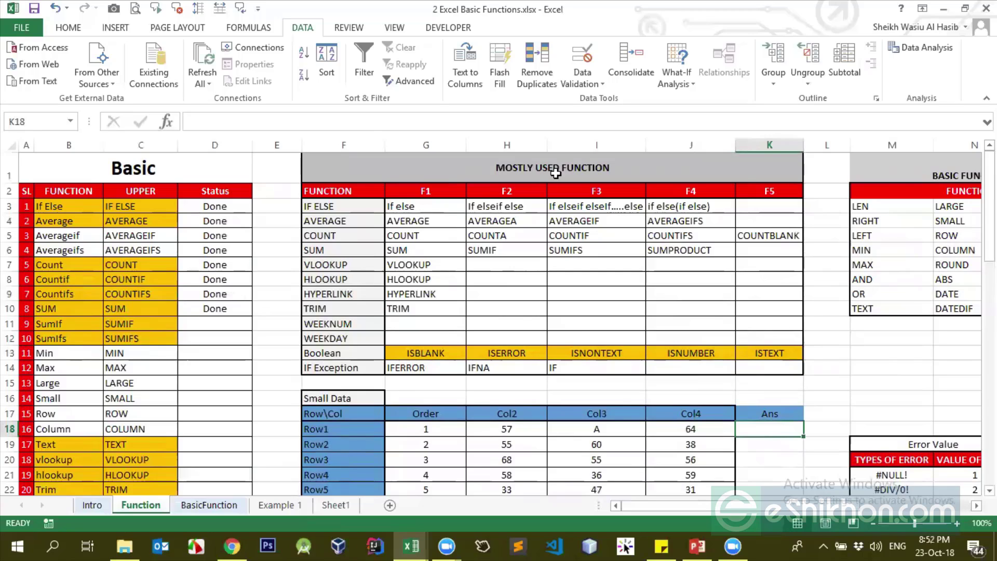
{"action": "left_click", "coordinate": [116, 340]}
{"action": "scroll", "coordinate": [122, 340], "scroll_direction": "down", "scroll_amount": 1}
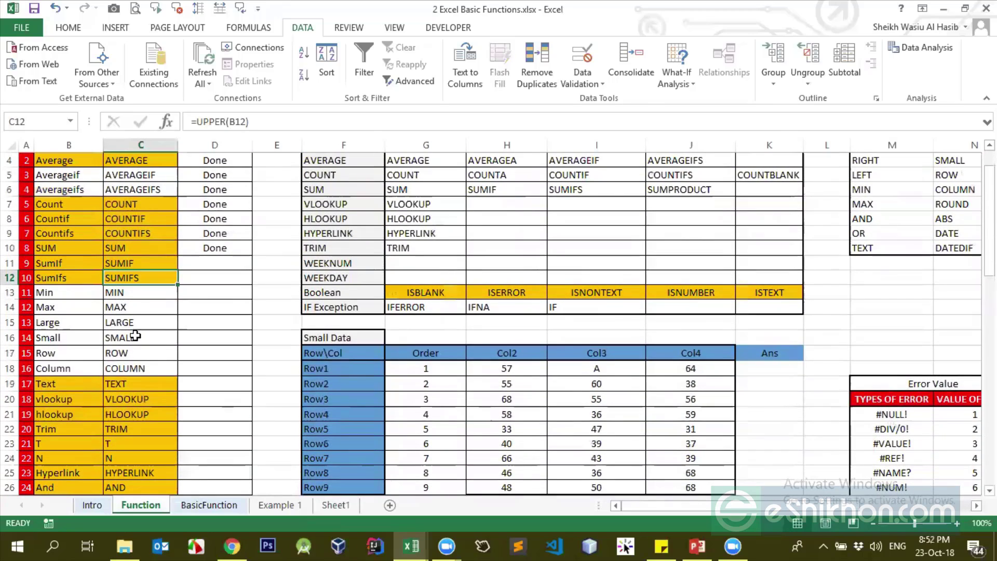
{"action": "left_click", "coordinate": [135, 308]}
{"action": "scroll", "coordinate": [135, 308], "scroll_direction": "up", "scroll_amount": 1}
{"action": "left_click", "coordinate": [205, 309]}
{"action": "left_click", "coordinate": [205, 324]}
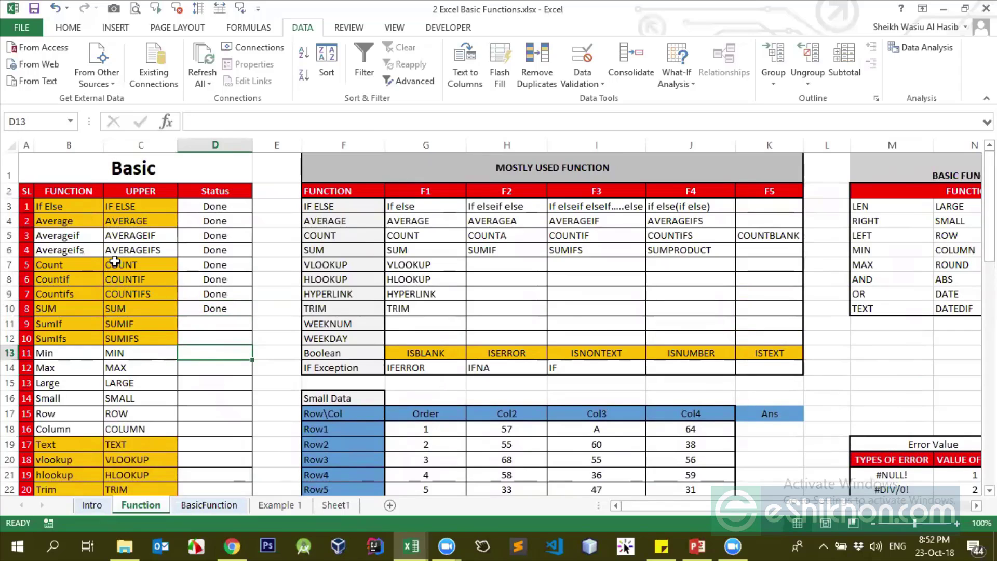
{"action": "left_click_drag", "start_coordinate": [113, 263], "coordinate": [117, 309]}
{"action": "left_click", "coordinate": [128, 293]}
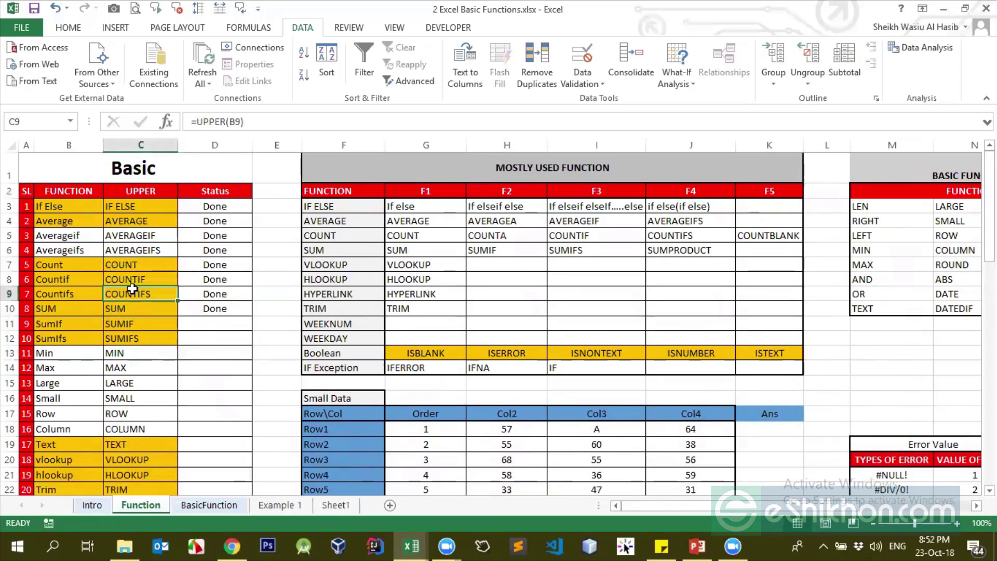
- Enter =SUMIF(H18:H26,">55") in K18 so it returns 249
{"action": "left_click", "coordinate": [758, 435]}
{"action": "type", "text": "=sum"}
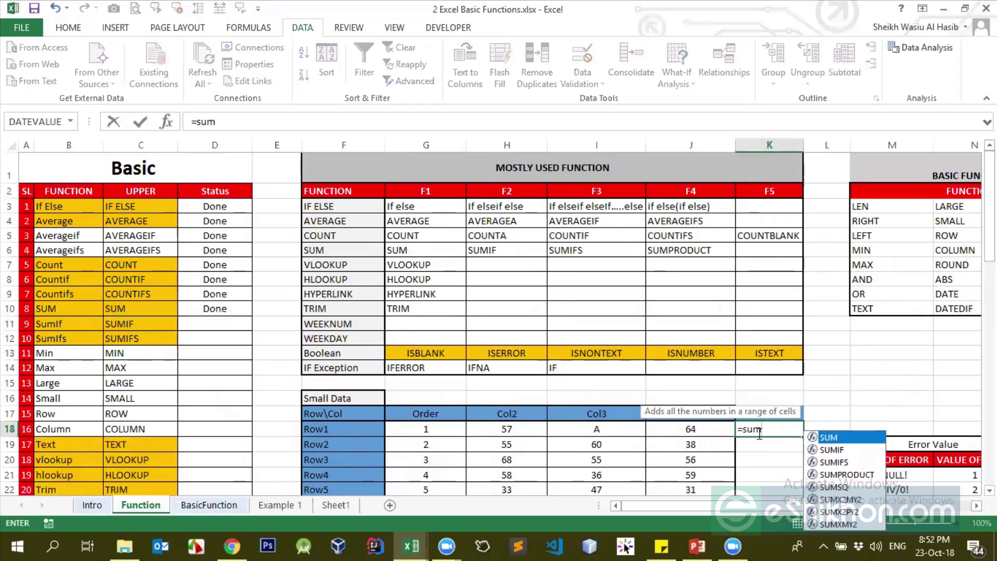
{"action": "type", "text": "if"}
{"action": "key", "text": "Tab"}
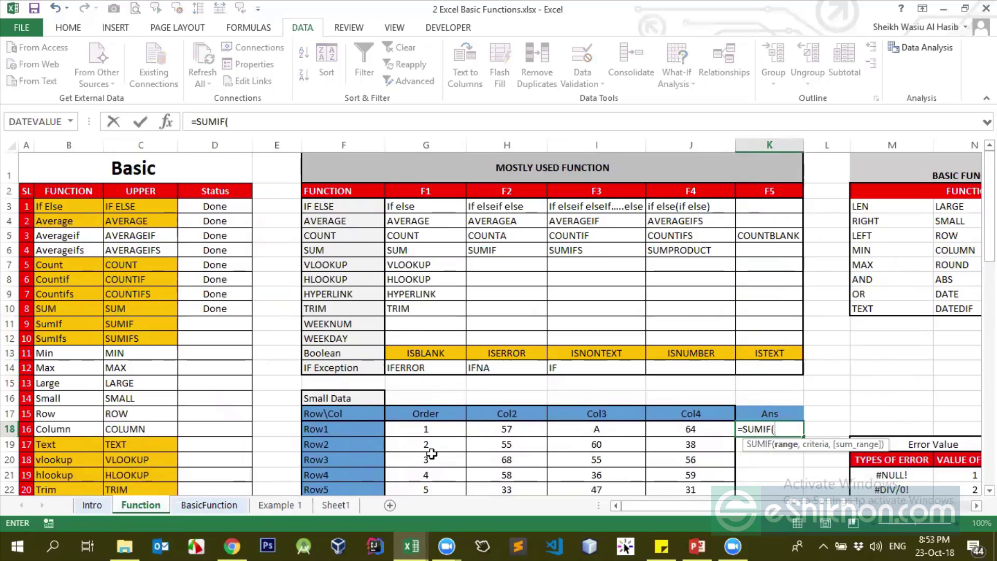
{"action": "left_click_drag", "start_coordinate": [492, 430], "coordinate": [506, 487]}
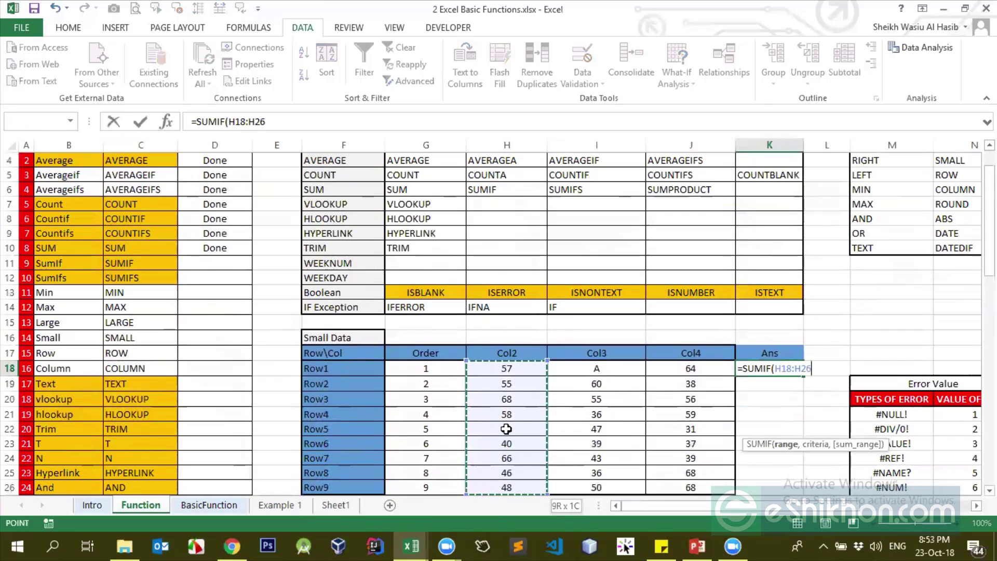
{"action": "type", "text": ",\">55"}
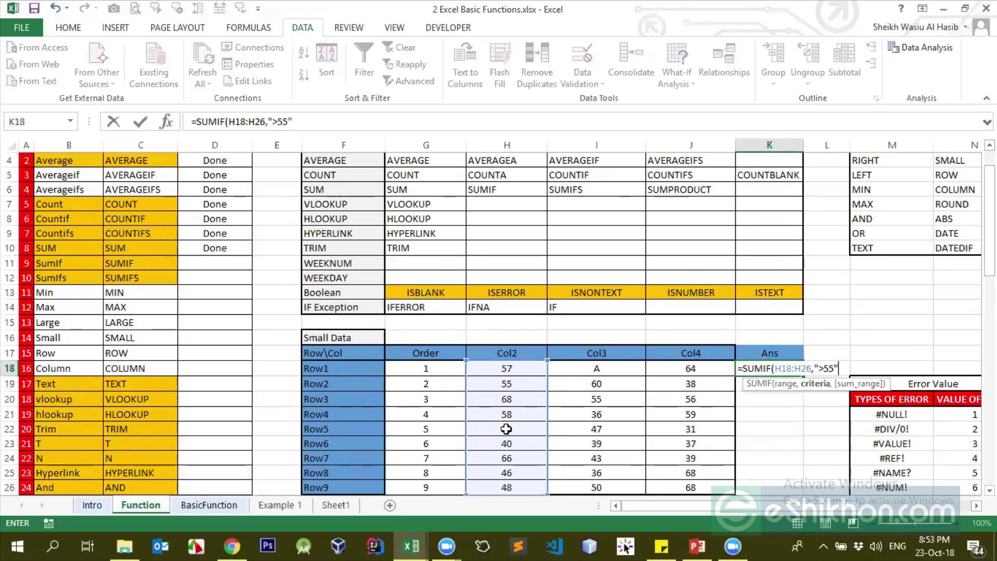
{"action": "key", "text": "ctrl+Return"}
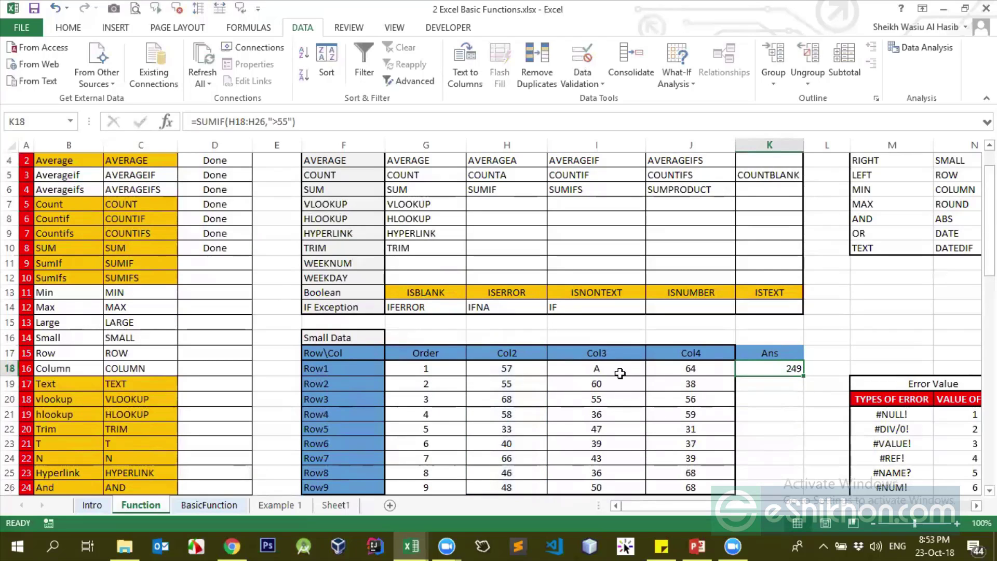
{"action": "left_click", "coordinate": [252, 122]}
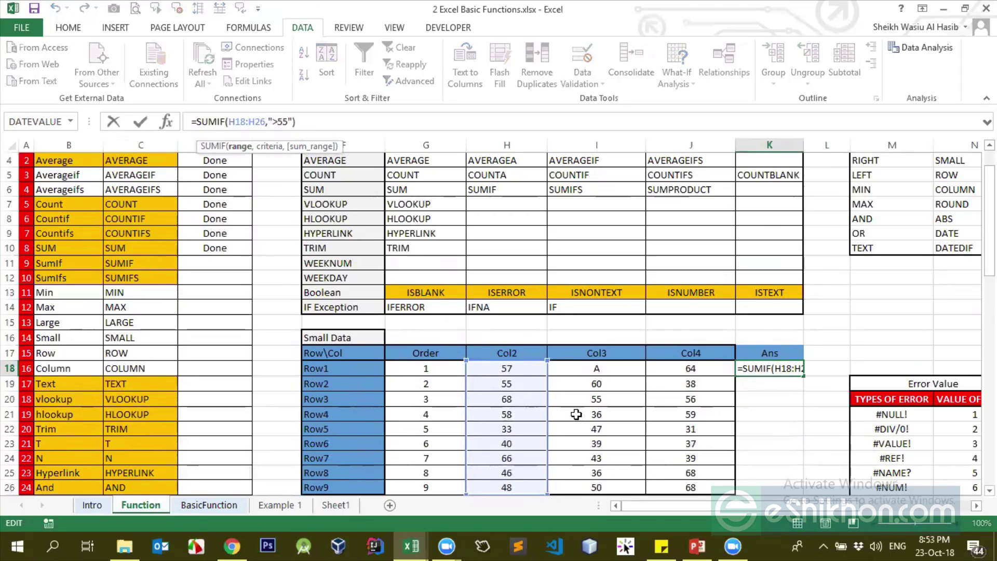
{"action": "key", "text": "Return"}
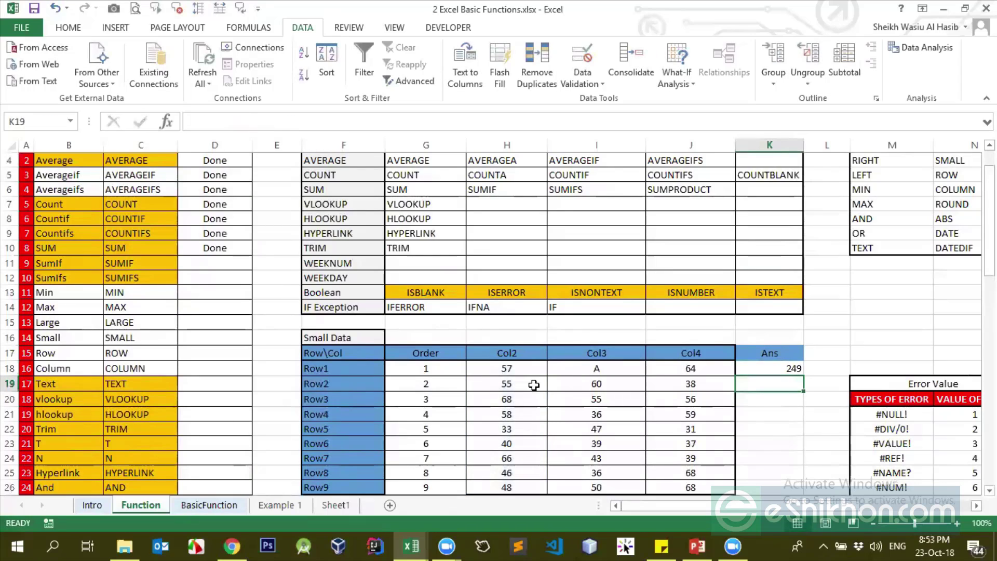
{"action": "left_click", "coordinate": [530, 369]}
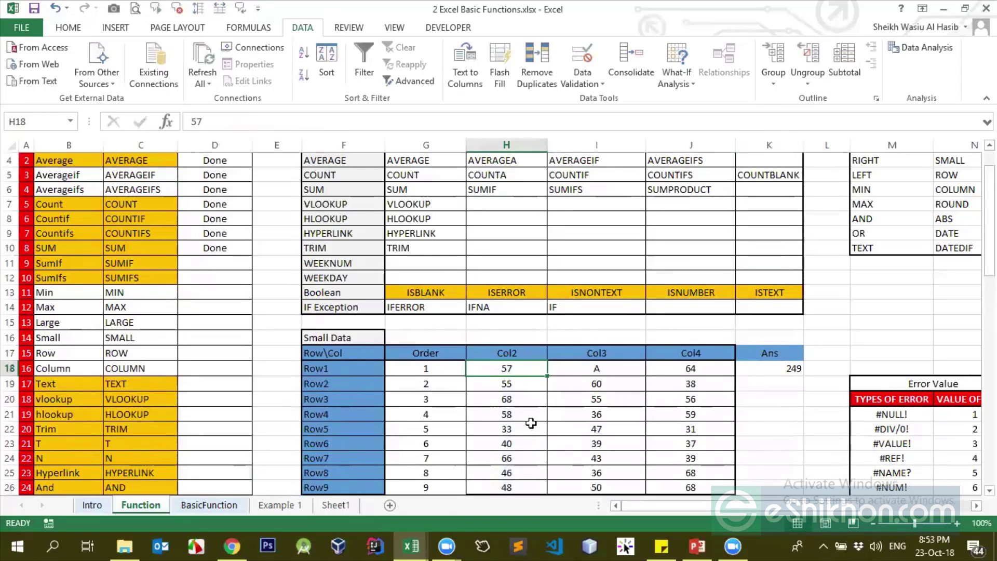
{"action": "left_click", "coordinate": [514, 397], "text": "ctrl"}
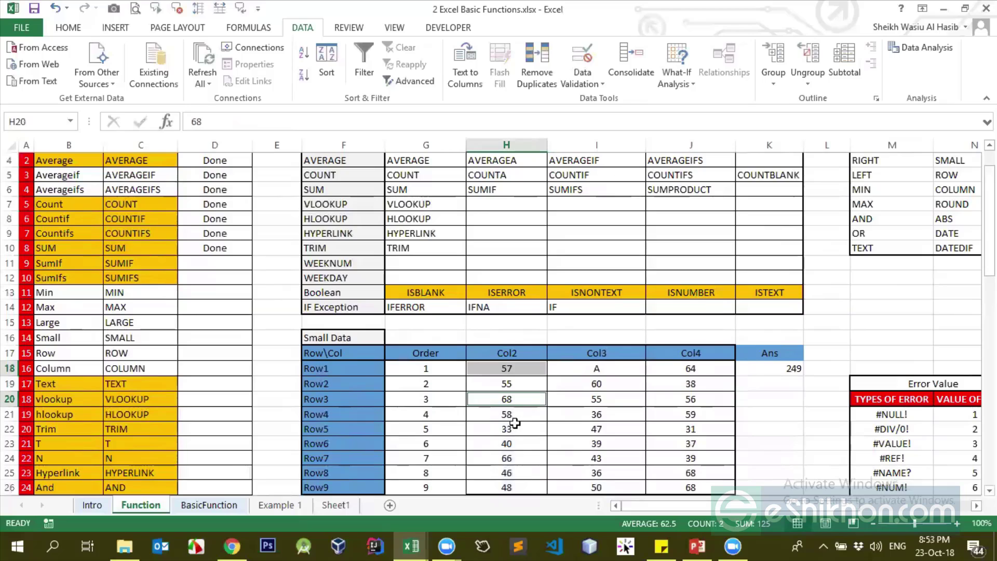
{"action": "left_click", "coordinate": [513, 414], "text": "ctrl"}
{"action": "left_click", "coordinate": [518, 458], "text": "ctrl"}
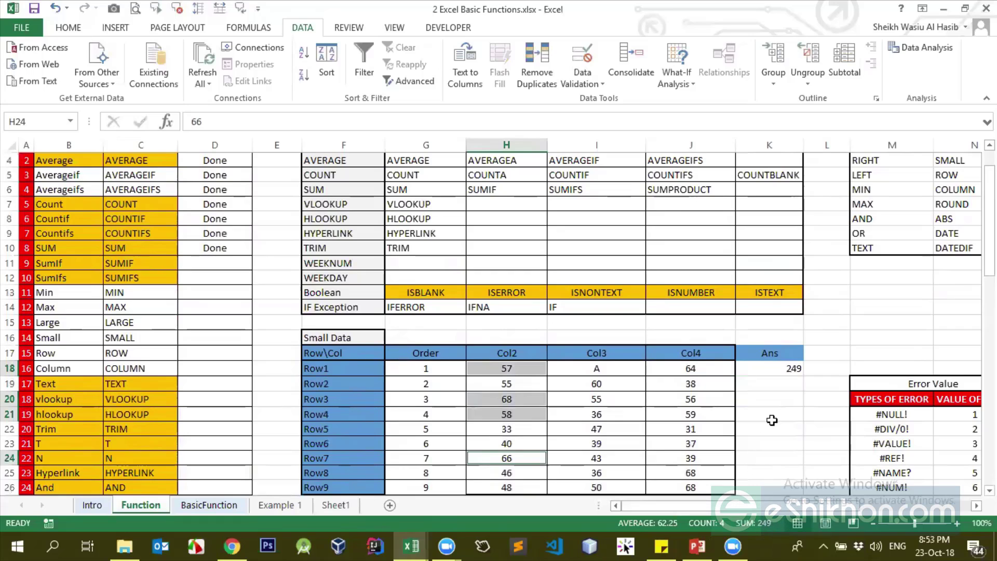
{"action": "left_click", "coordinate": [784, 370]}
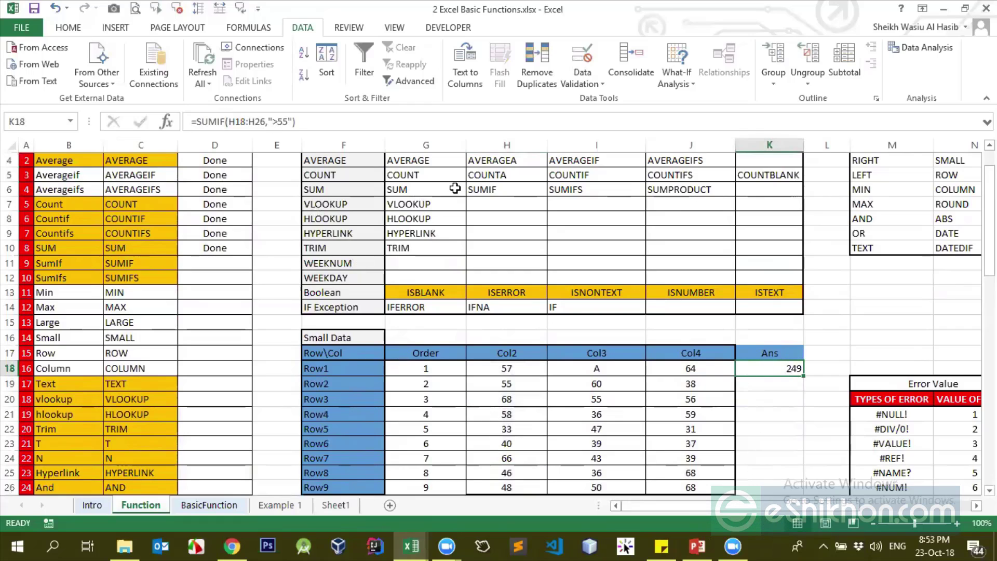
- Start a SUMIFS formula in K18 on H18:H26, then erase it and leave K18 empty
{"action": "type", "text": "=sumi"}
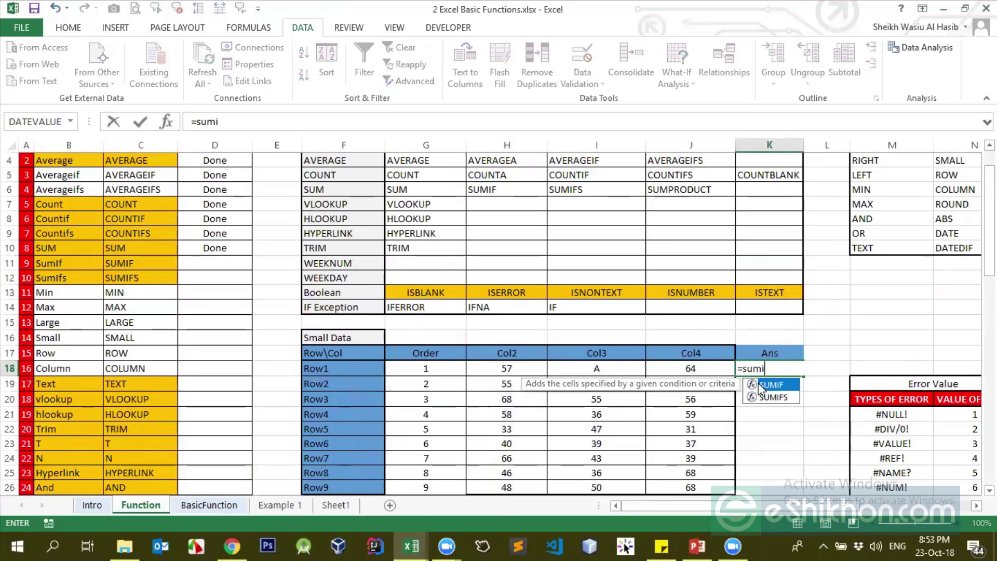
{"action": "type", "text": "fs"}
{"action": "key", "text": "Tab"}
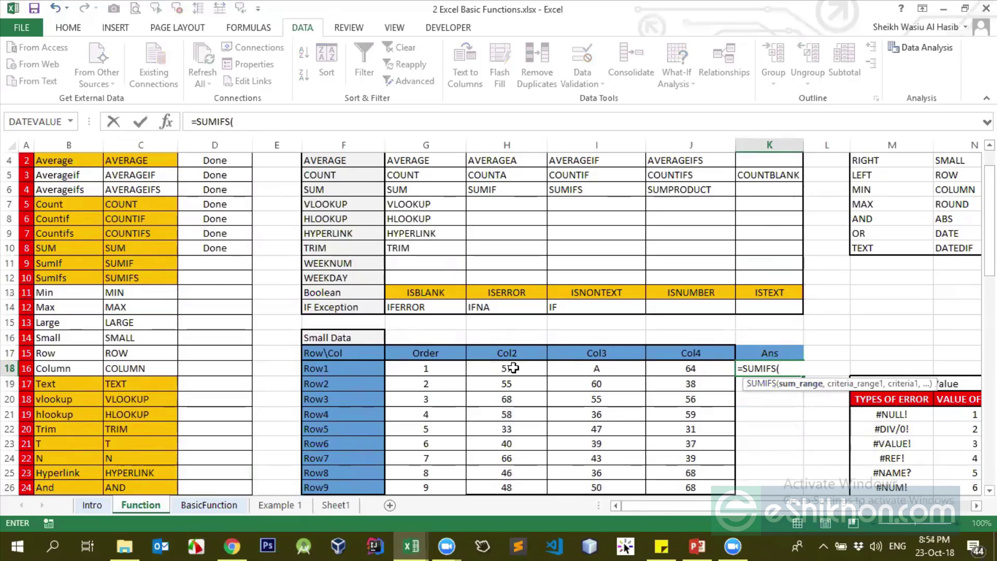
{"action": "left_click_drag", "start_coordinate": [513, 367], "coordinate": [520, 489]}
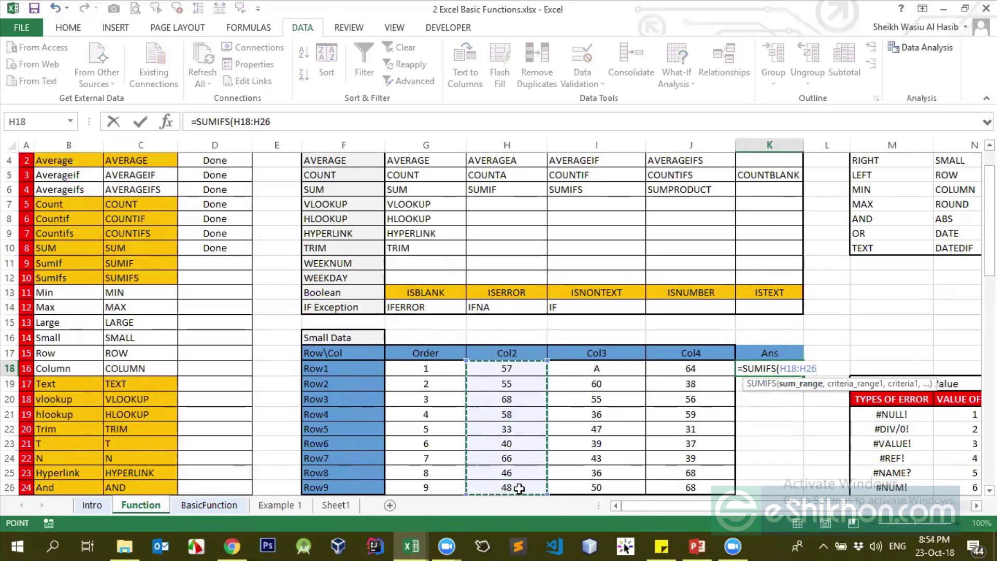
{"action": "key", "text": "BackSpace"}
{"action": "key", "text": "BackSpace"}
{"action": "key", "text": "BackSpace"}
{"action": "key", "text": "BackSpace"}
{"action": "key", "text": "BackSpace"}
{"action": "key", "text": "BackSpace"}
{"action": "key", "text": "BackSpace"}
{"action": "key", "text": "BackSpace"}
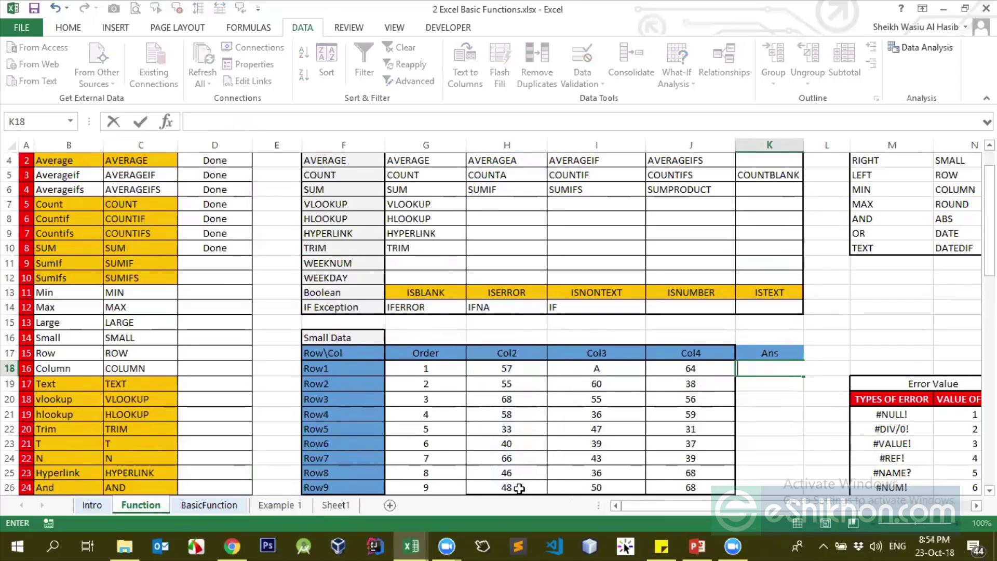
{"action": "key", "text": "Return"}
- On Sheet1, rename header K2 to sumif and L2 to sumifs
{"action": "left_click", "coordinate": [318, 507]}
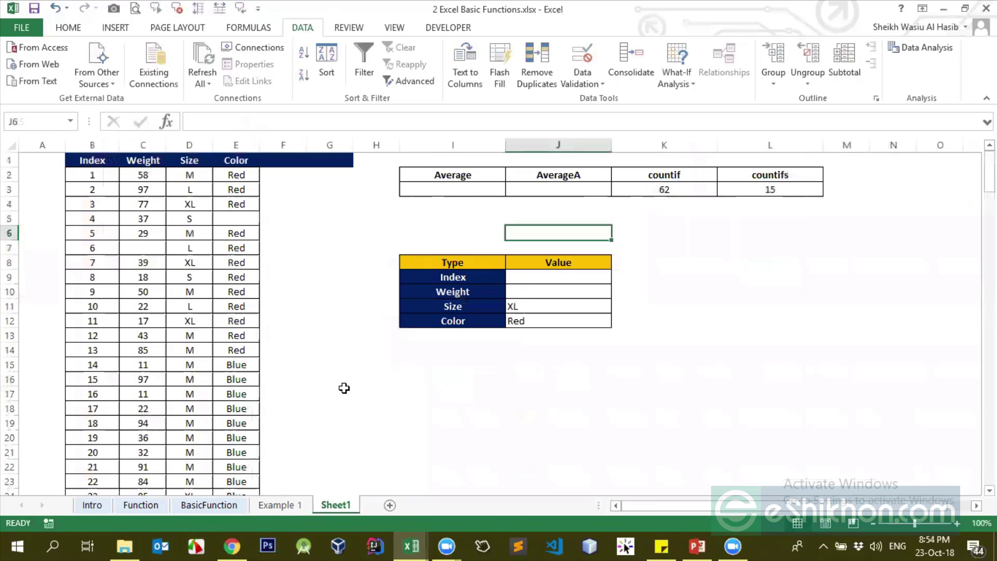
{"action": "left_click", "coordinate": [697, 174]}
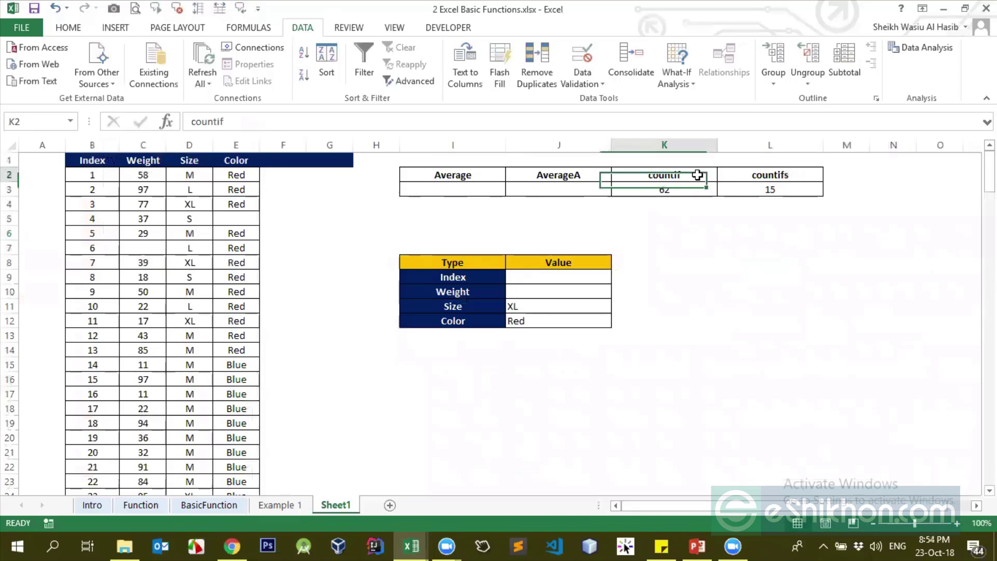
{"action": "type", "text": "sumif"}
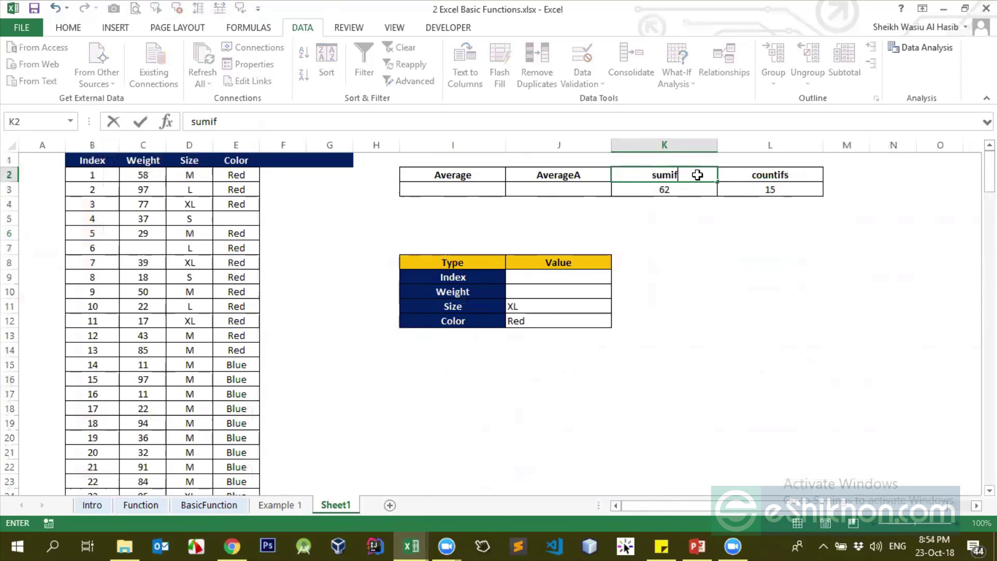
{"action": "key", "text": "Return"}
{"action": "key", "text": "Right"}
{"action": "key", "text": "Up"}
{"action": "type", "text": "sum"}
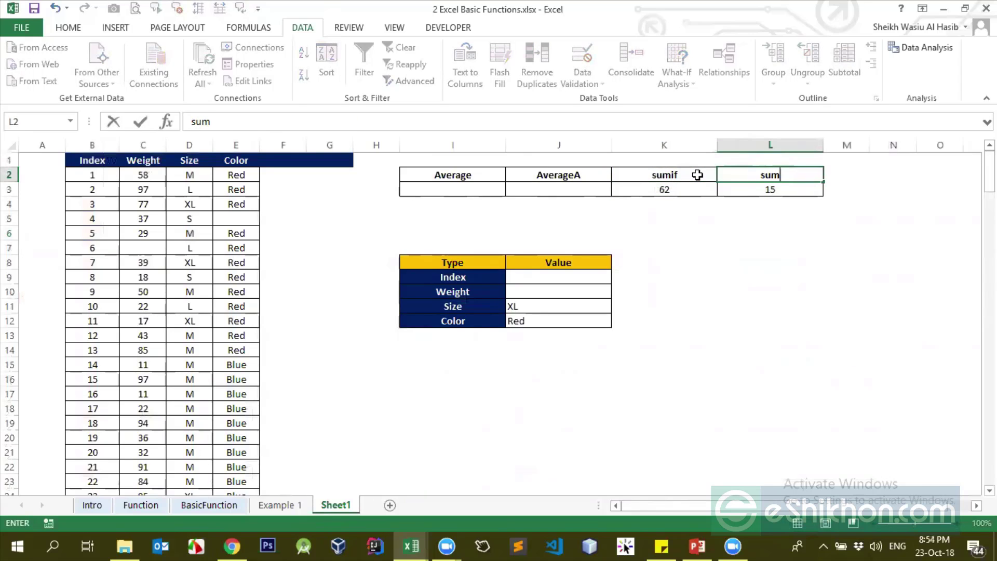
{"action": "type", "text": "ifs"}
{"action": "key", "text": "Return"}
- Start =SUMIFS in L3 with the weight range C2:C183 as the sum range
{"action": "type", "text": "="}
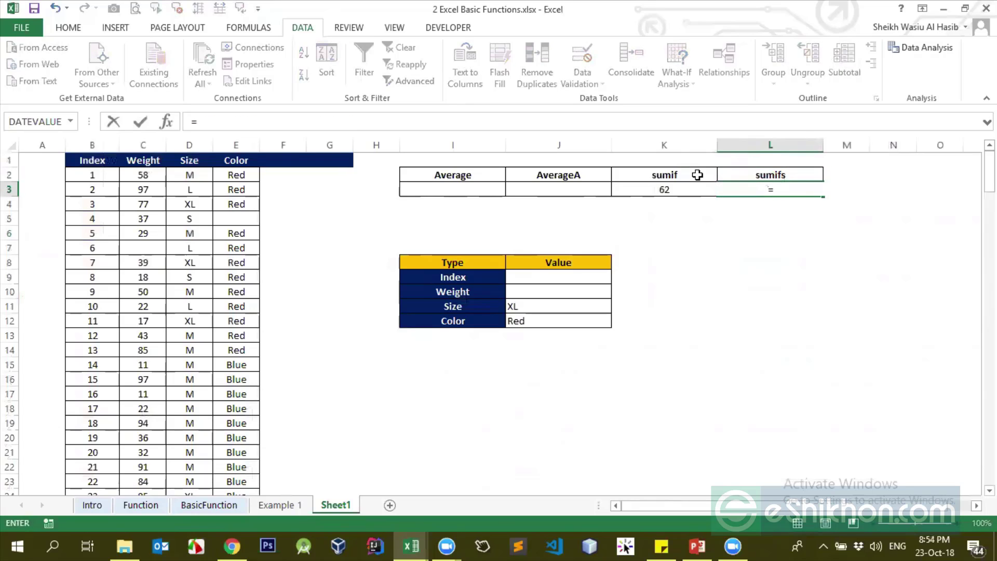
{"action": "type", "text": "sumifs"}
{"action": "key", "text": "Tab"}
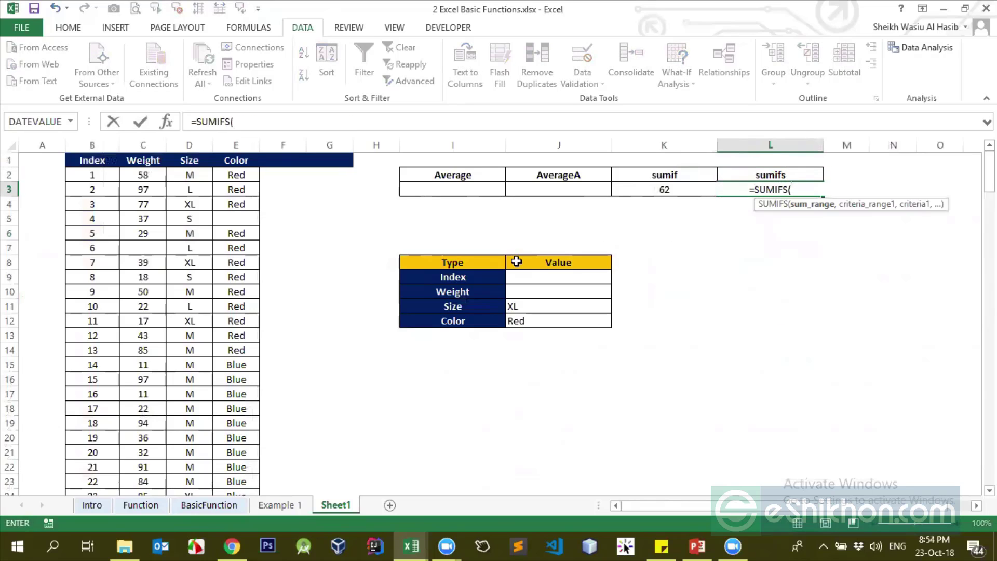
{"action": "left_click", "coordinate": [152, 176]}
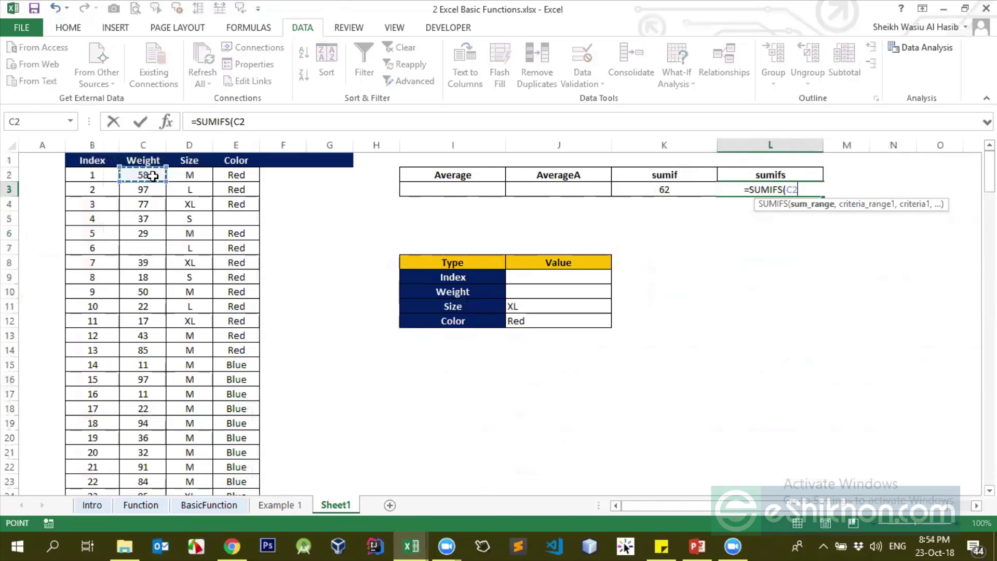
{"action": "key", "text": "ctrl+shift+Down"}
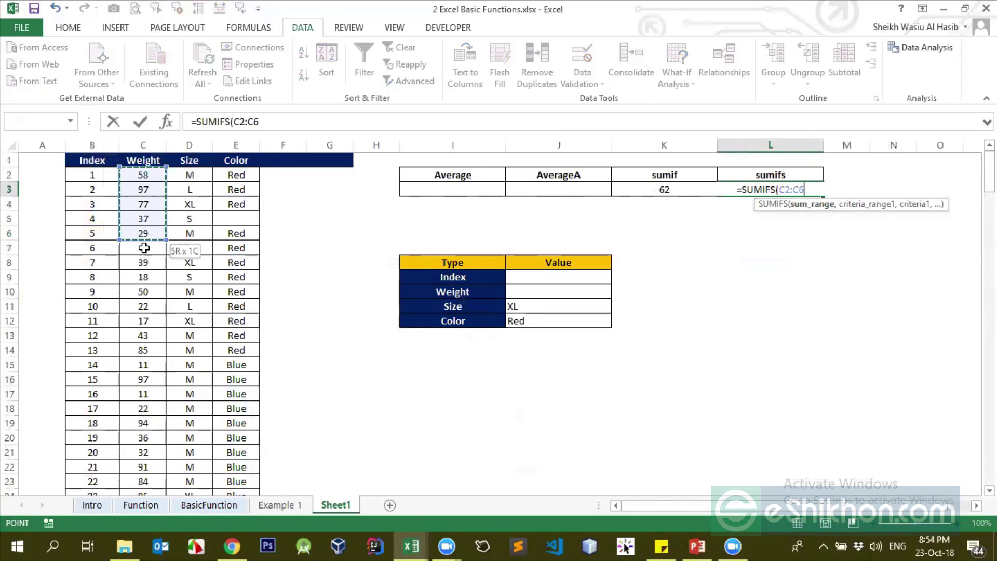
{"action": "key", "text": "shift+Down"}
{"action": "key", "text": "shift+Down"}
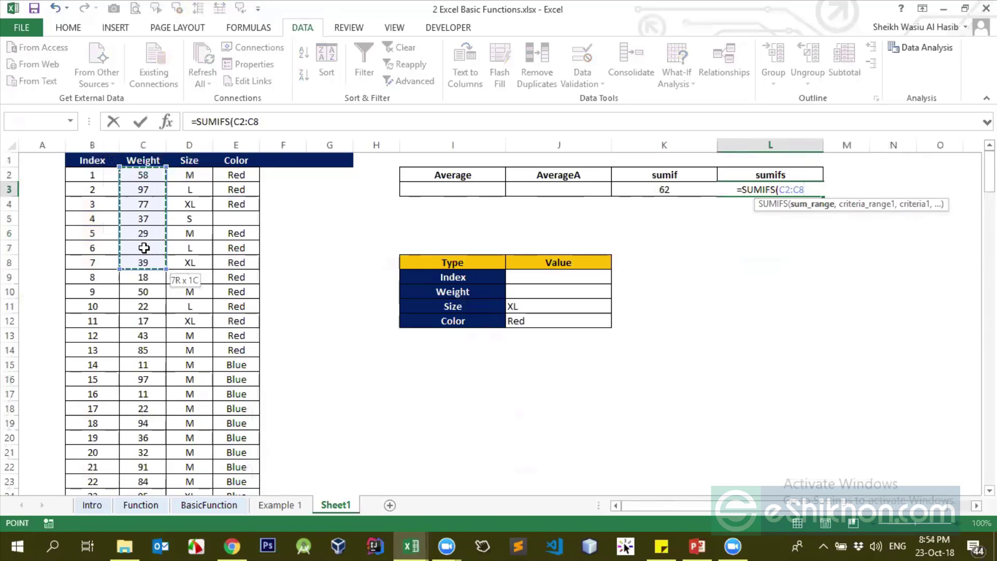
{"action": "key", "text": "ctrl+shift+Down"}
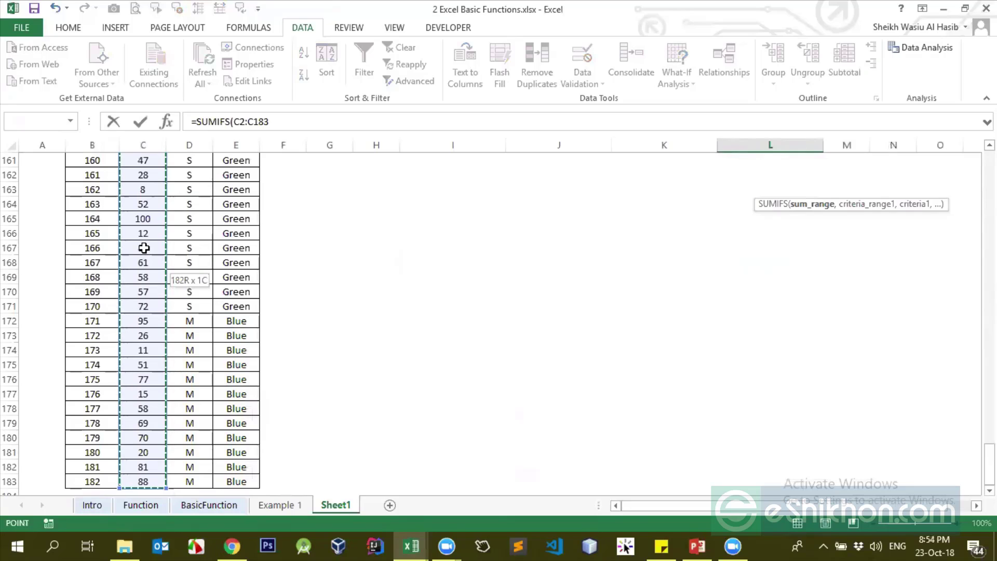
{"action": "left_click_drag", "start_coordinate": [990, 463], "coordinate": [990, 172]}
- Try "40", ">40" and "<40" as the criterion, then delete it again
{"action": "type", "text": ","}
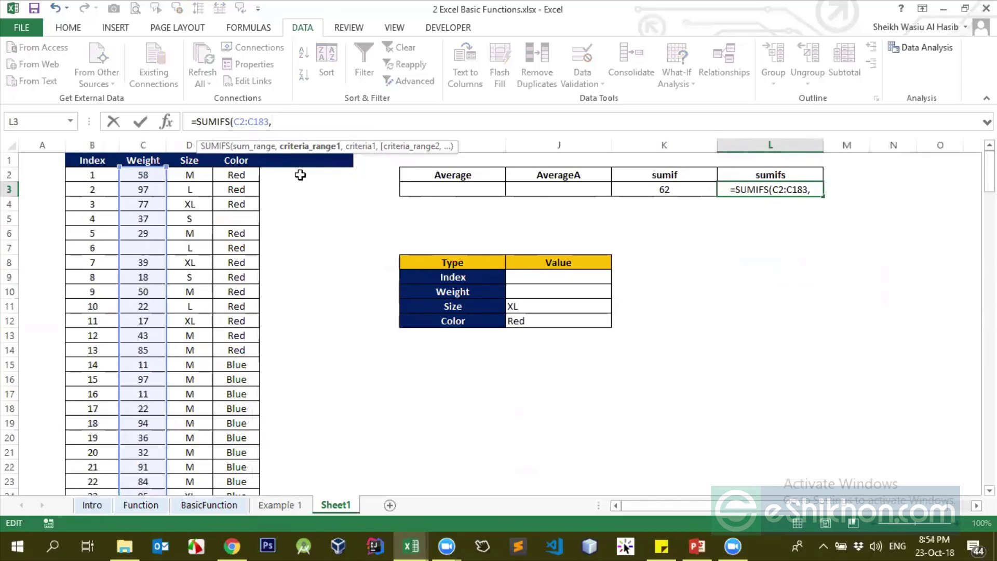
{"action": "type", "text": "\""}
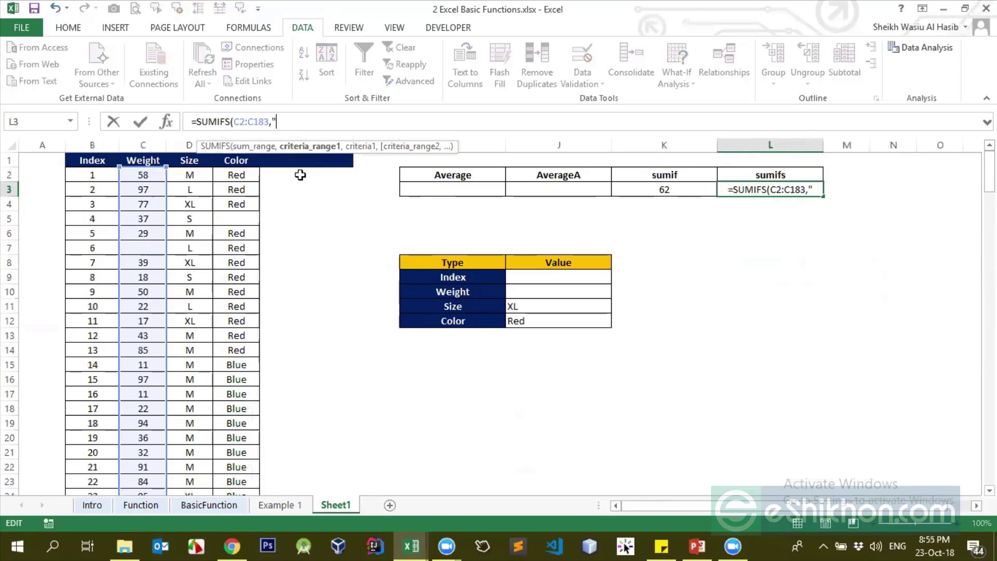
{"action": "type", "text": "40"}
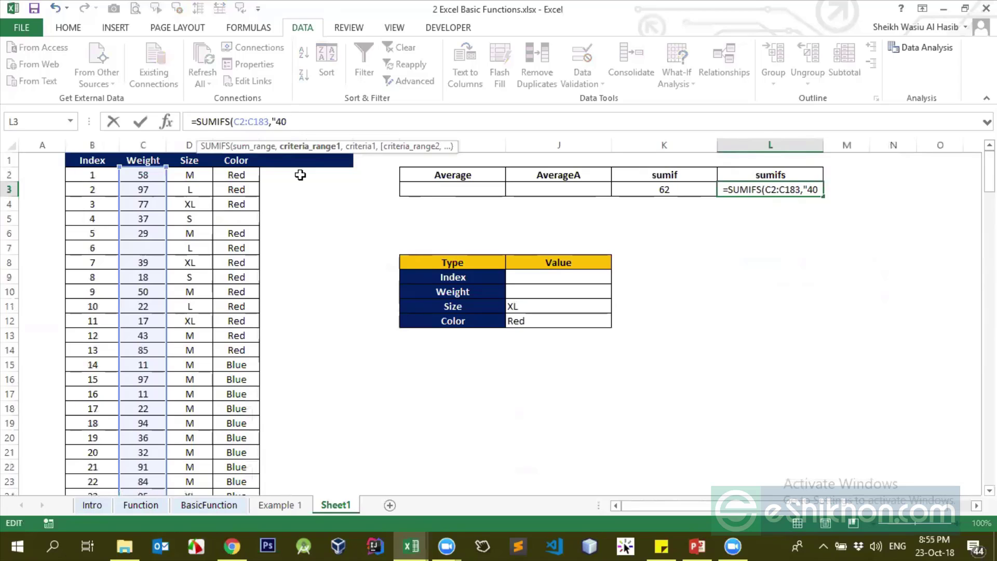
{"action": "key", "text": "BackSpace"}
{"action": "key", "text": "BackSpace"}
{"action": "type", "text": ">40"}
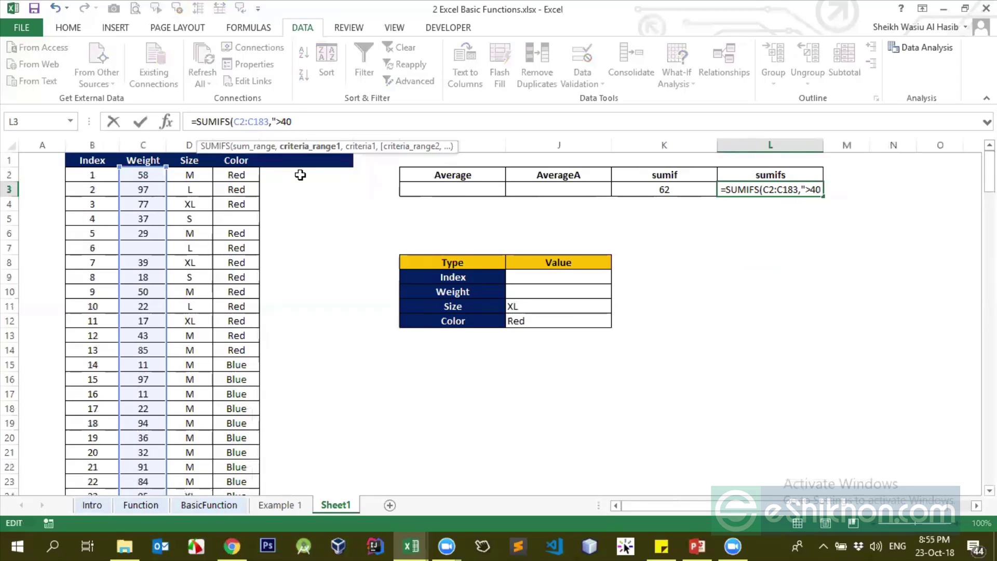
{"action": "type", "text": "\""}
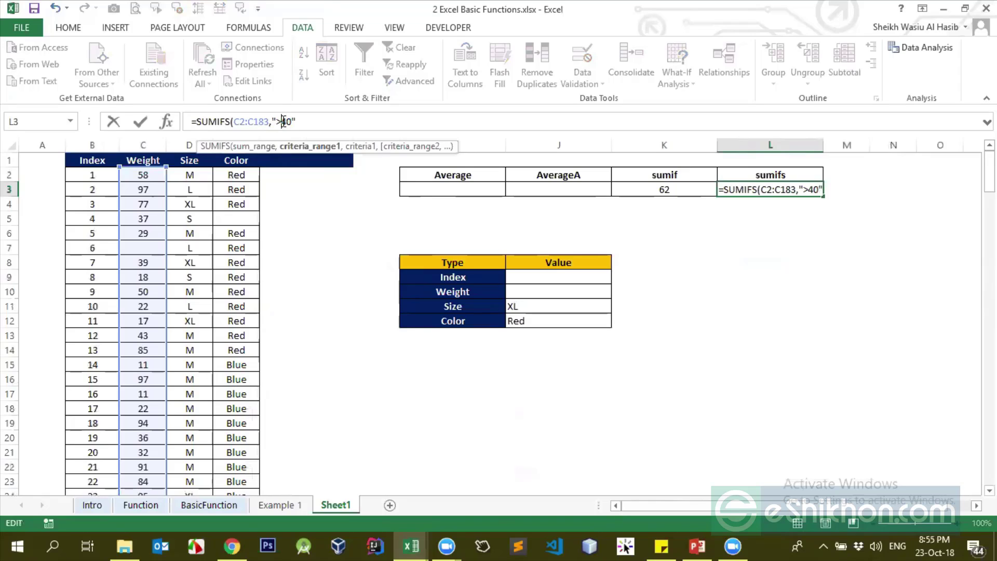
{"action": "key", "text": "BackSpace"}
{"action": "type", "text": "<40\""}
{"action": "type", "text": ","}
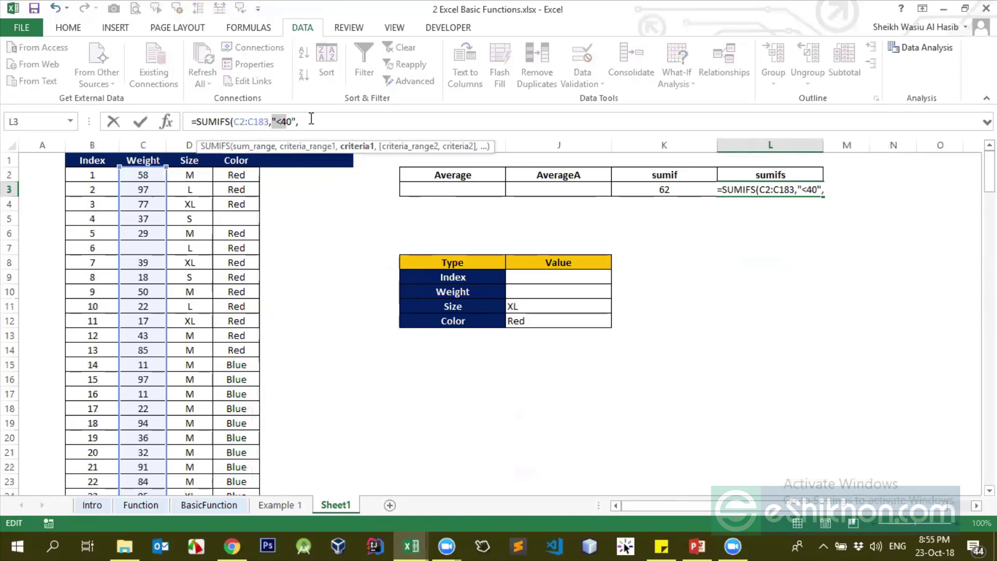
{"action": "left_click_drag", "start_coordinate": [274, 121], "coordinate": [312, 121]}
{"action": "key", "text": "BackSpace"}
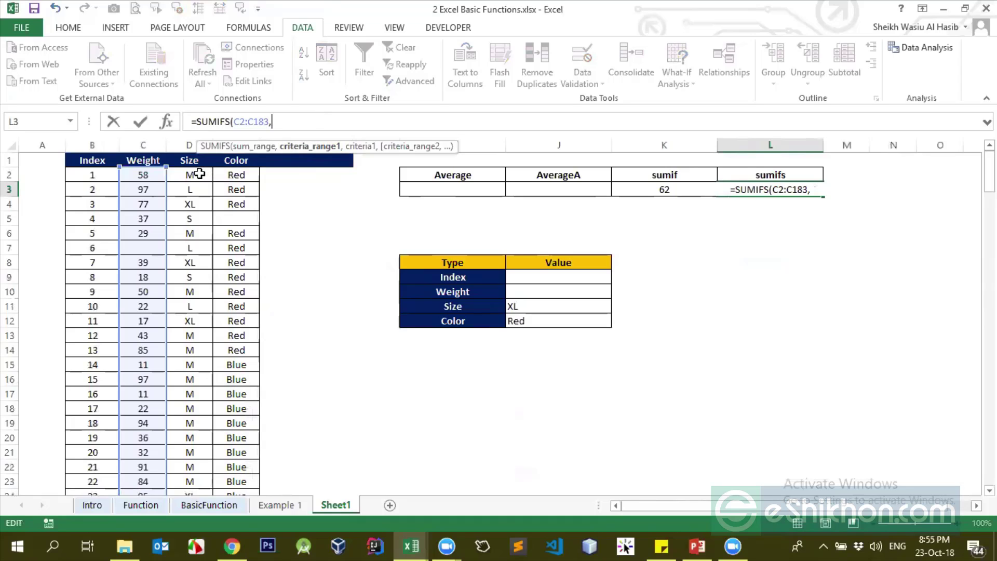
- Add the Size column D2:D183 as the first criteria range
{"action": "left_click_drag", "start_coordinate": [199, 174], "coordinate": [213, 293]}
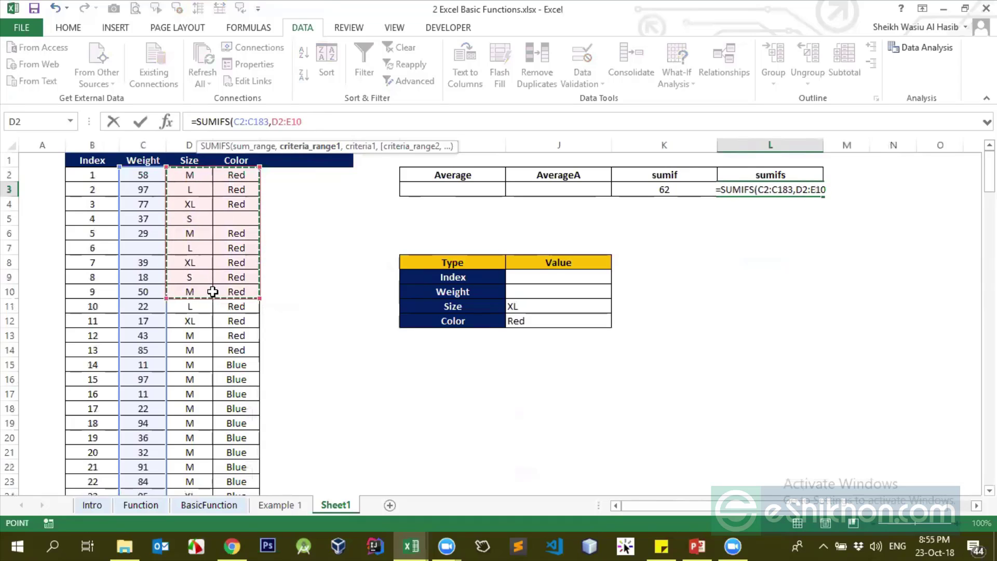
{"action": "key", "text": "ctrl+shift+Down"}
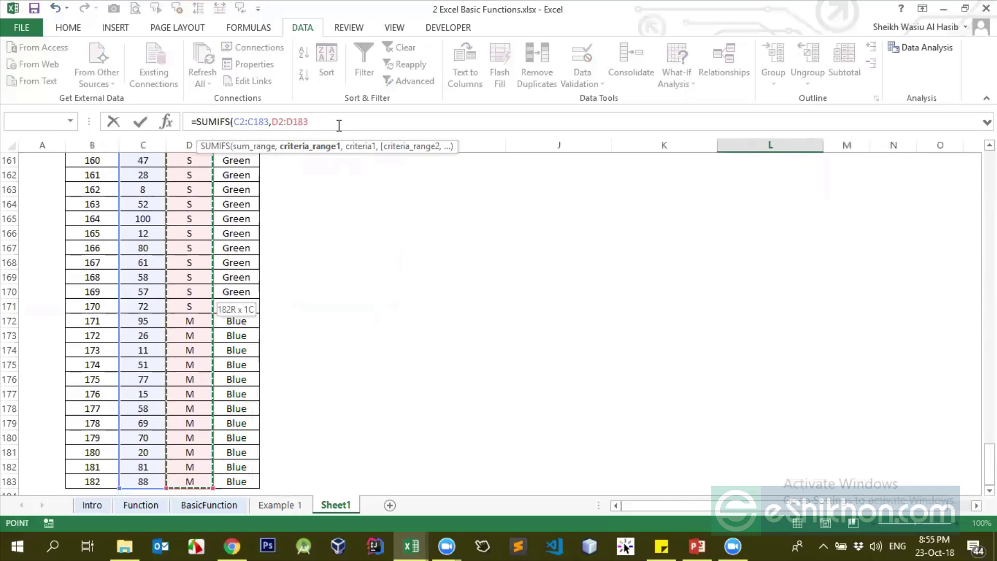
{"action": "type", "text": ","}
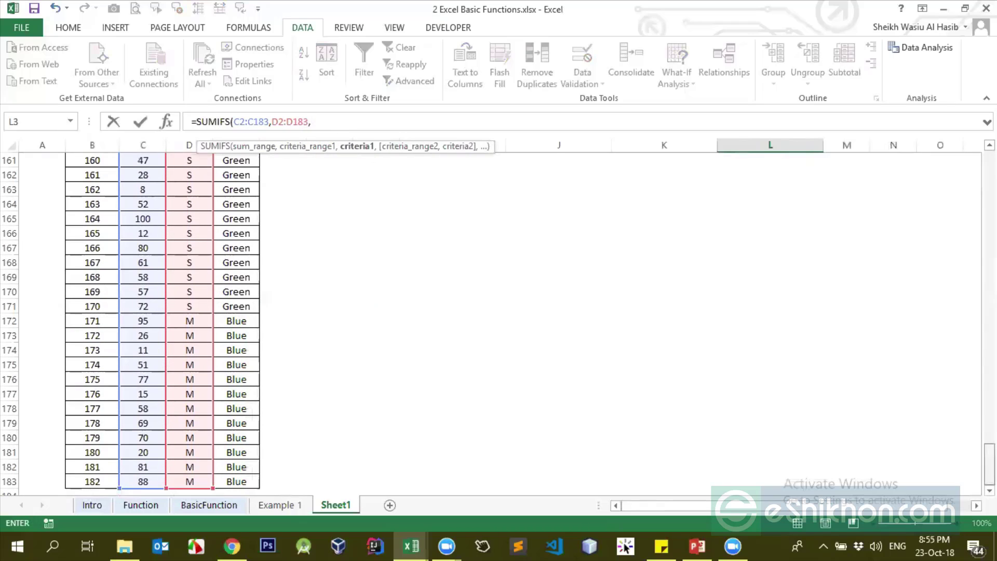
{"action": "left_click_drag", "start_coordinate": [989, 462], "coordinate": [990, 172]}
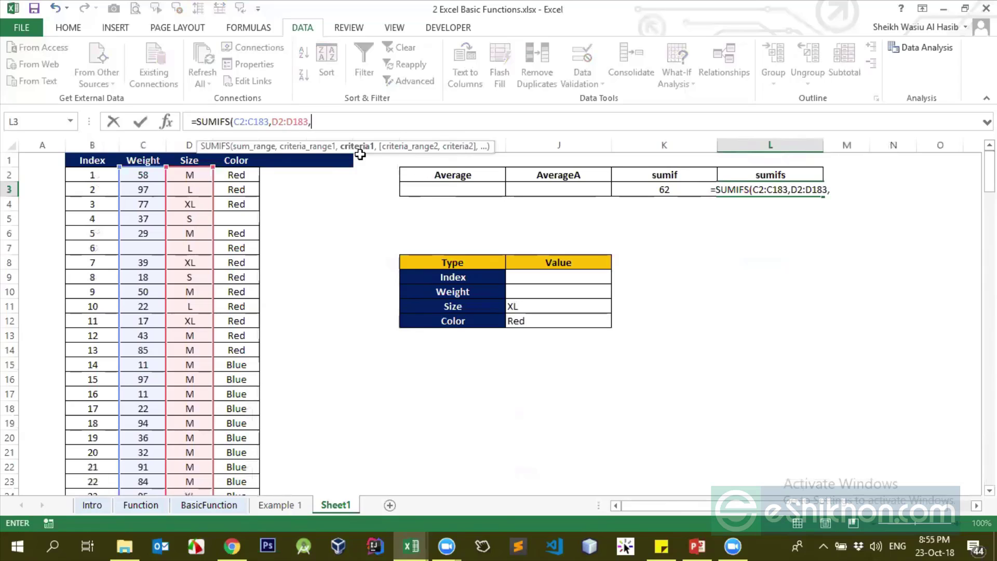
{"action": "type", "text": "\"\""}
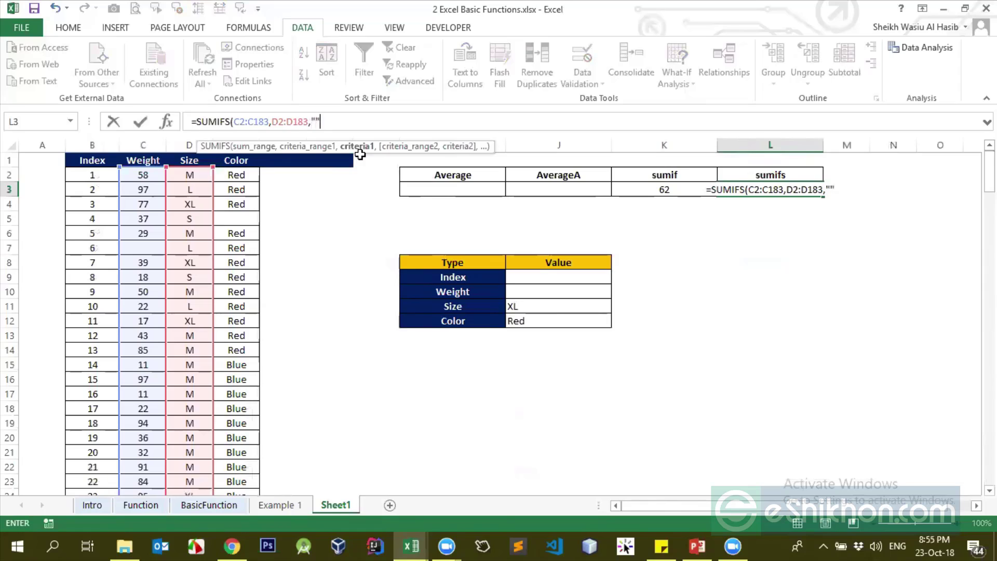
- Remove the stray quoted text and use J11 (XL) as the first criterion
{"action": "left_click", "coordinate": [316, 122]}
{"action": "type", "text": "XL"}
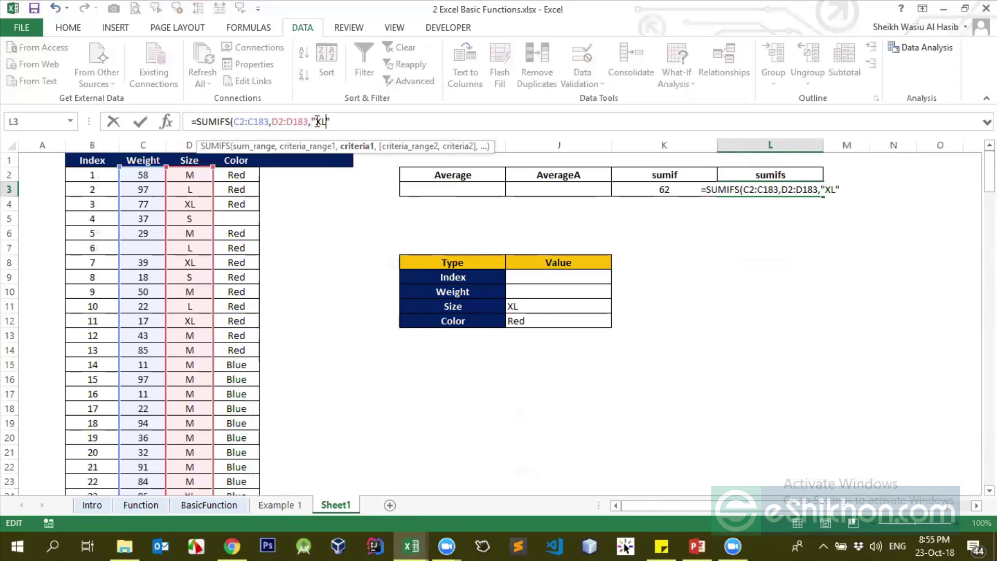
{"action": "key", "text": "BackSpace"}
{"action": "type", "text": "W"}
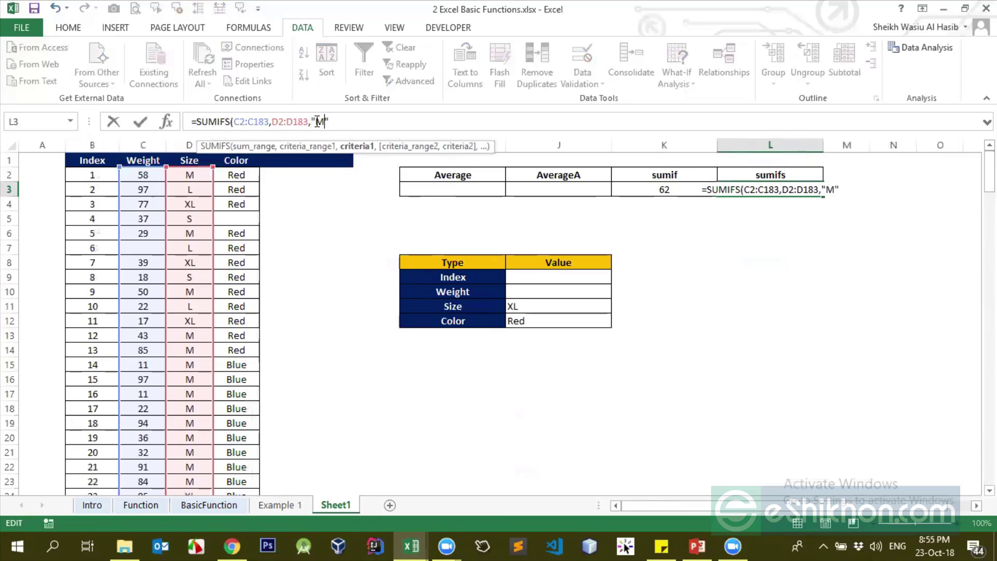
{"action": "key", "text": "BackSpace"}
{"action": "key", "text": "BackSpace"}
{"action": "type", "text": "\""}
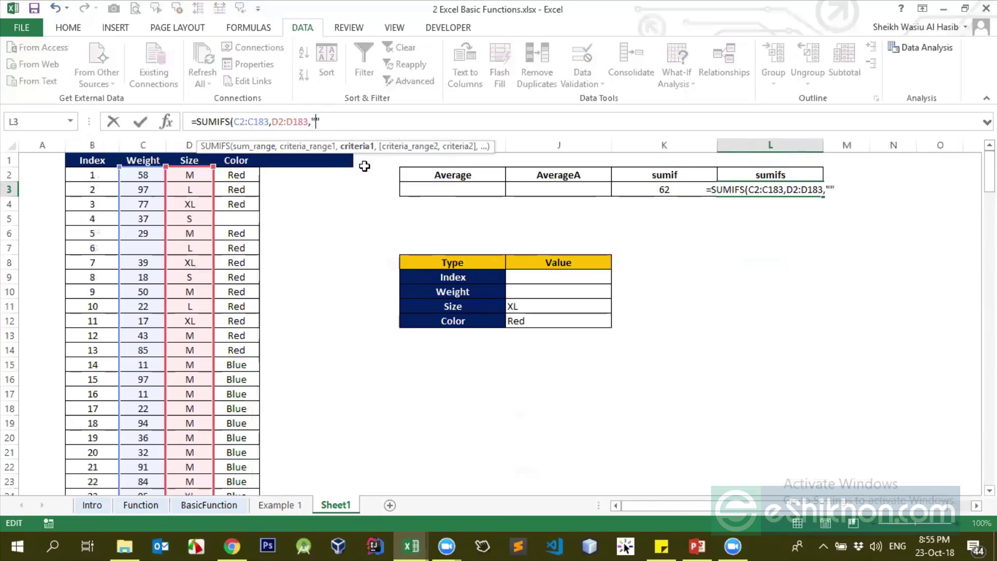
{"action": "key", "text": "Left"}
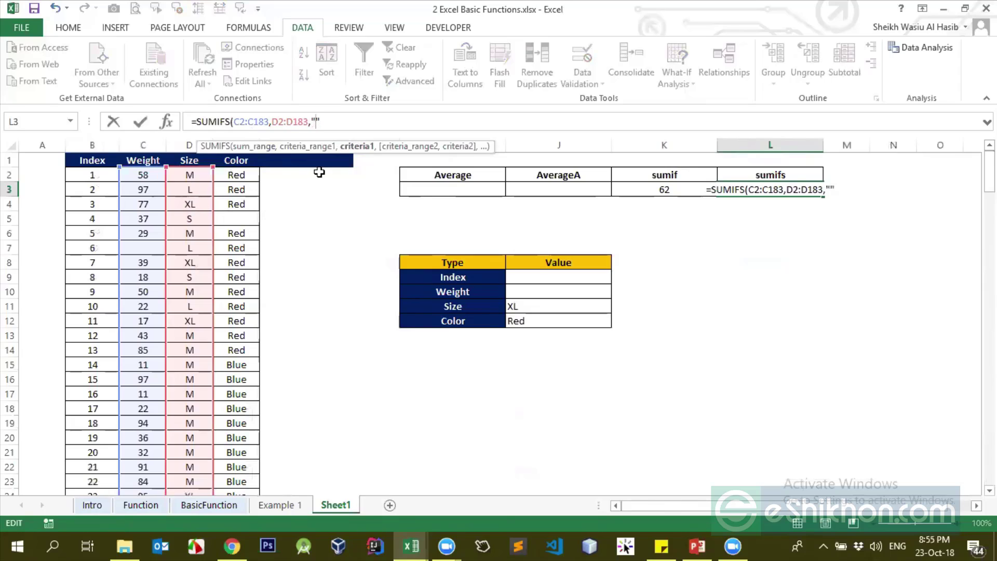
{"action": "key", "text": "BackSpace"}
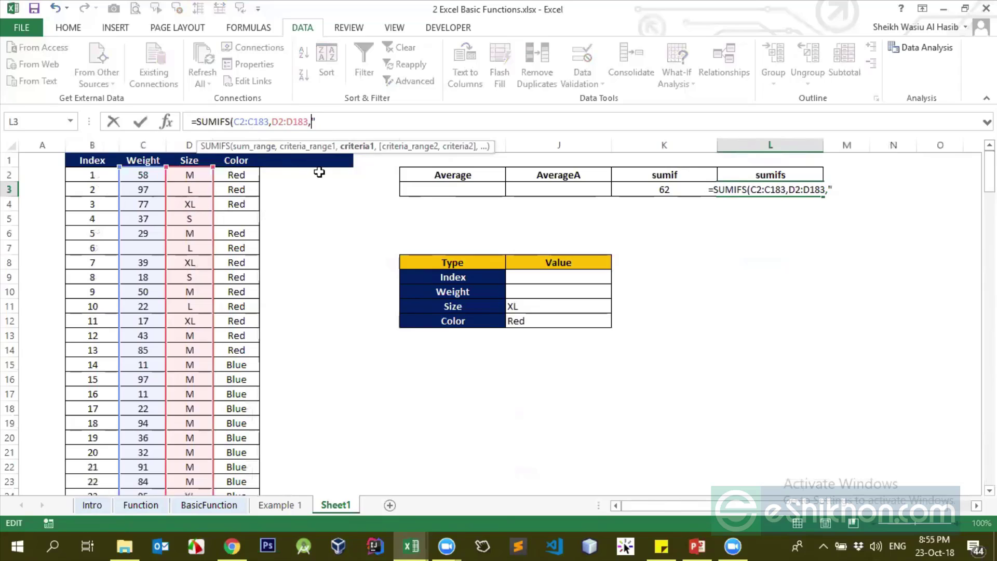
{"action": "key", "text": "BackSpace"}
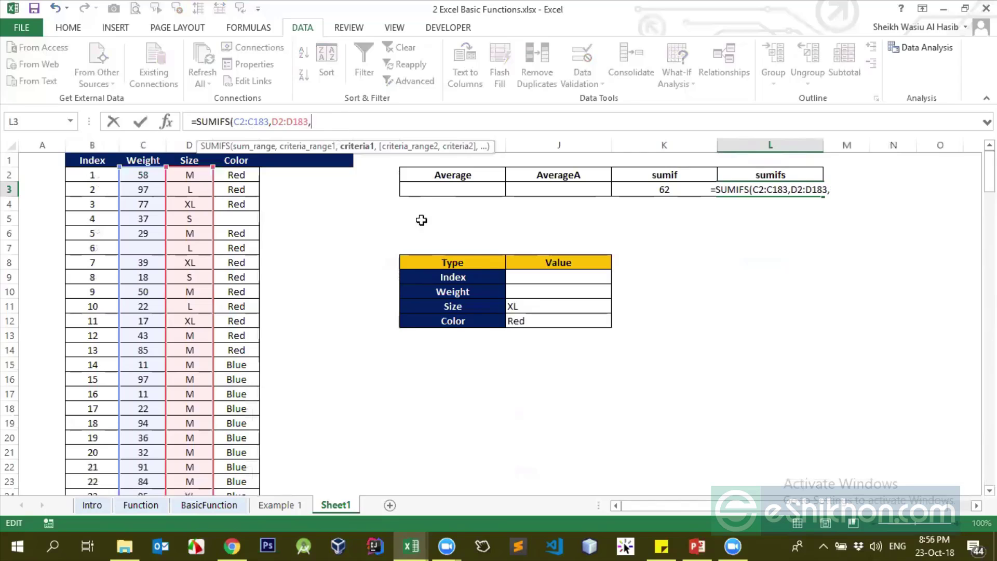
{"action": "left_click", "coordinate": [517, 306]}
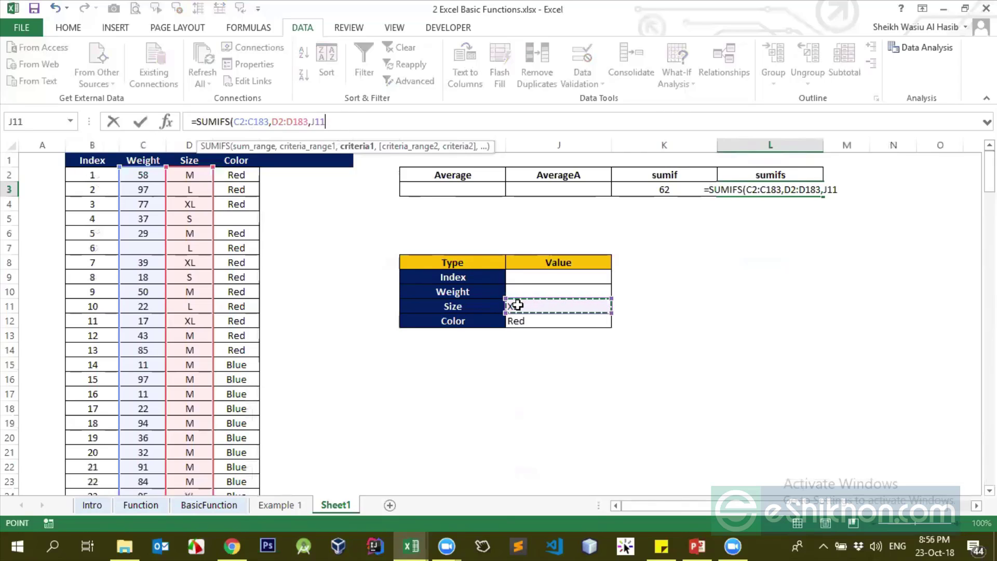
- Add the Color range E2:E183 with J12 (Red) as the second criterion
{"action": "type", "text": ","}
{"action": "left_click", "coordinate": [244, 179]}
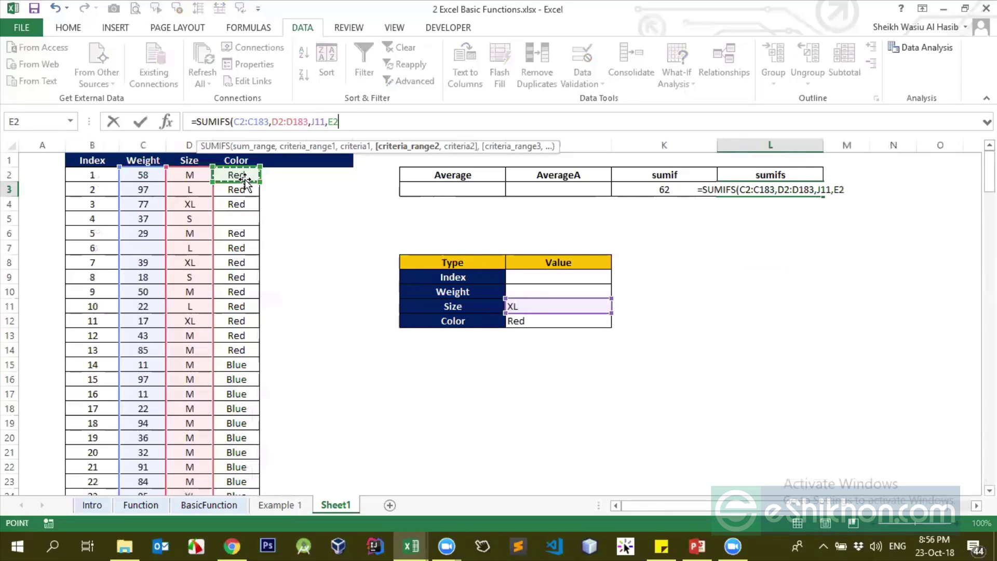
{"action": "key", "text": "shift+Down"}
{"action": "key", "text": "shift+Down"}
{"action": "key", "text": "ctrl+shift+Down"}
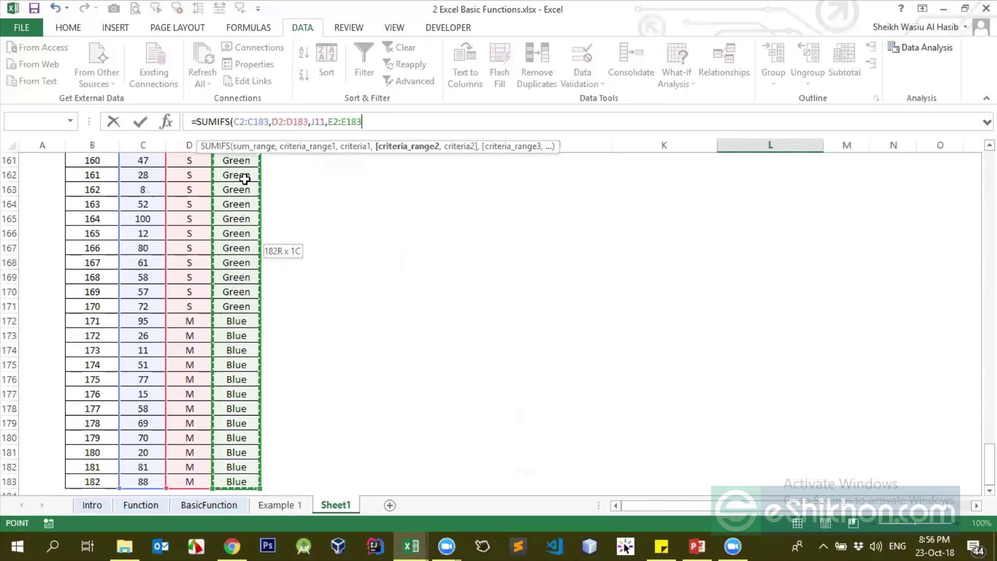
{"action": "type", "text": ","}
{"action": "left_click_drag", "start_coordinate": [990, 464], "coordinate": [990, 171]}
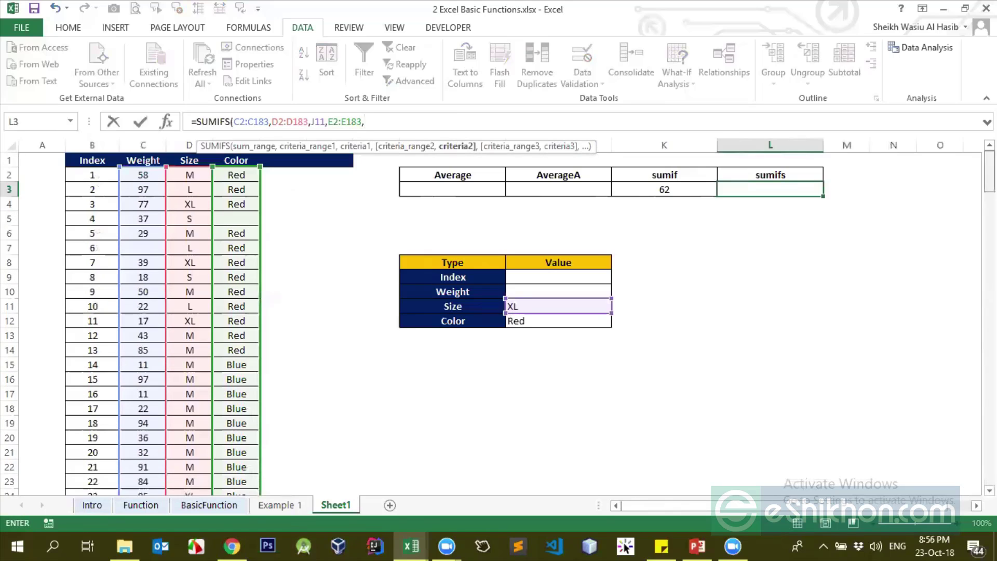
{"action": "left_click", "coordinate": [536, 320]}
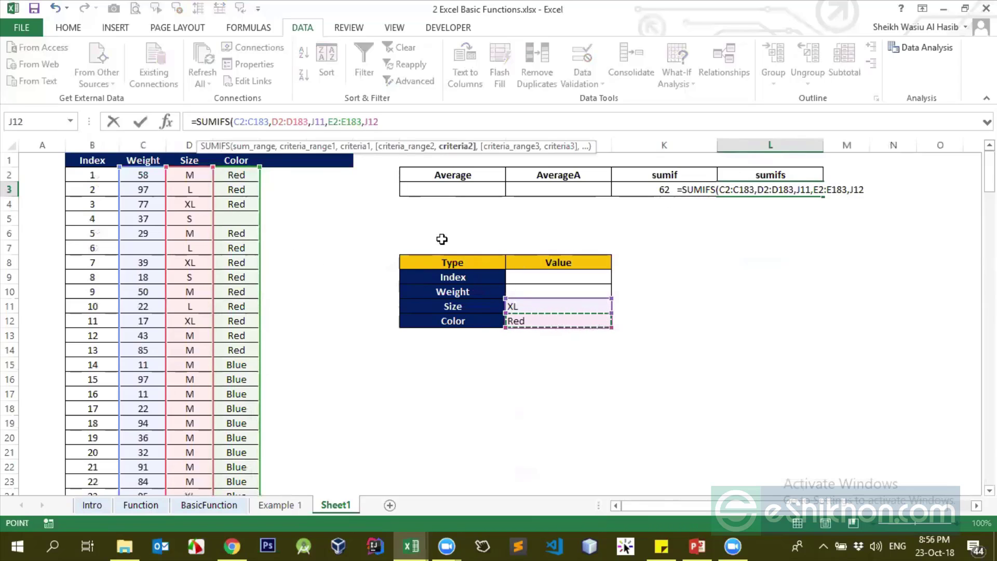
- Close and commit the formula so L3 shows 737, then return to the Function sheet
{"action": "type", "text": ")"}
{"action": "key", "text": "Return"}
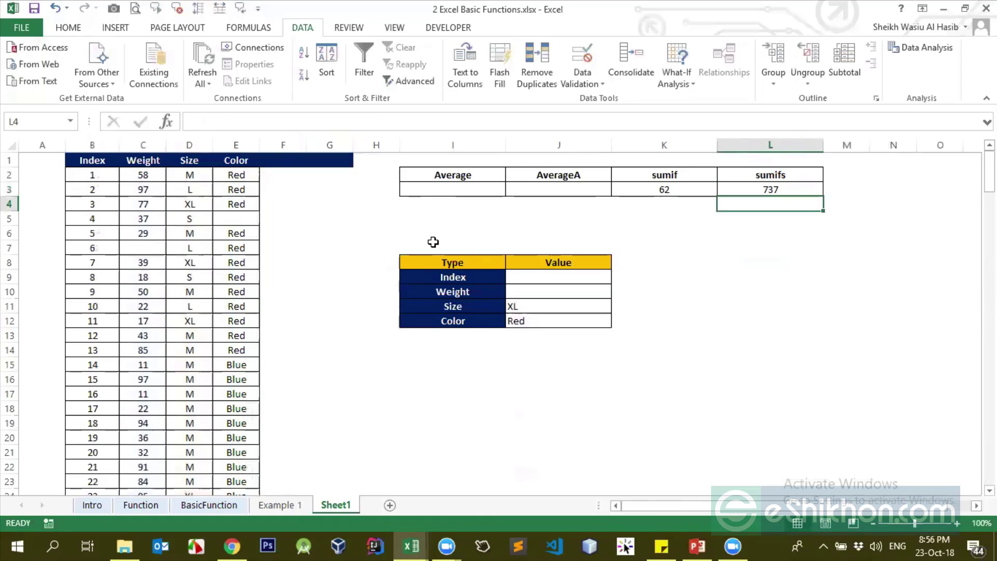
{"action": "left_click", "coordinate": [787, 188]}
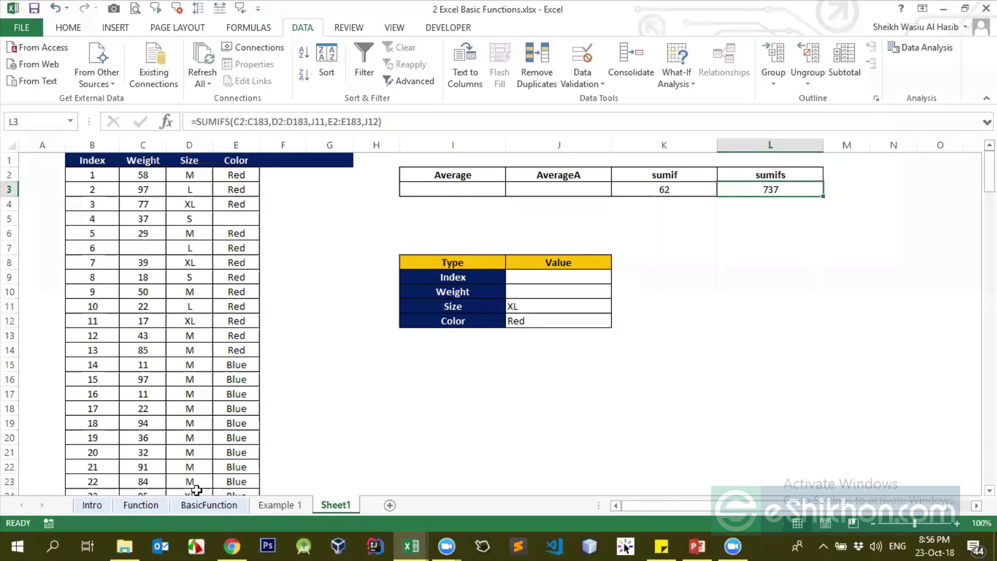
{"action": "left_click", "coordinate": [141, 505]}
- Mark the Sumif and Sumifs rows as Done in the Status column
{"action": "left_click", "coordinate": [206, 260]}
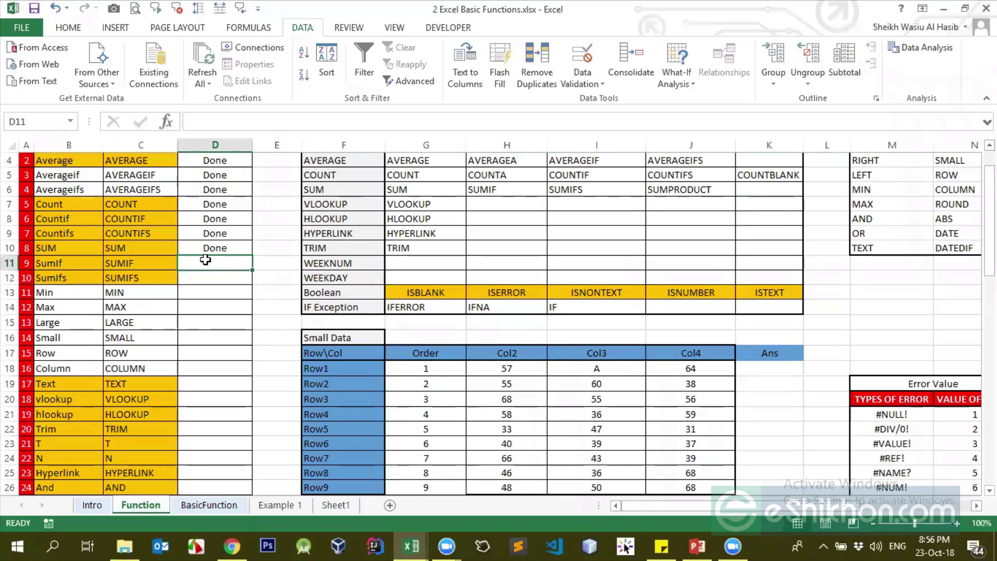
{"action": "type", "text": "Do"}
{"action": "key", "text": "Return"}
{"action": "type", "text": "Do"}
{"action": "key", "text": "Return"}
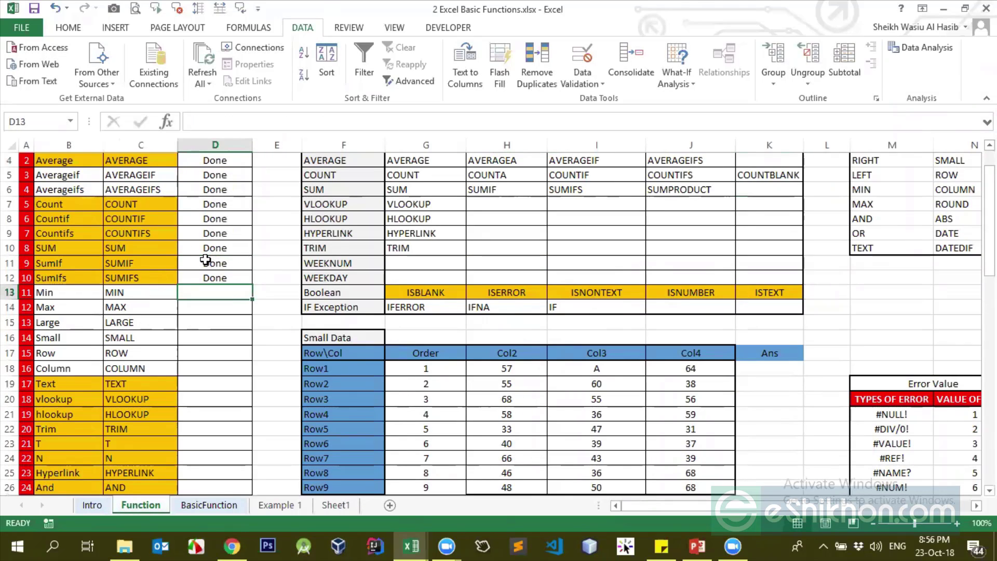
{"action": "left_click", "coordinate": [99, 292]}
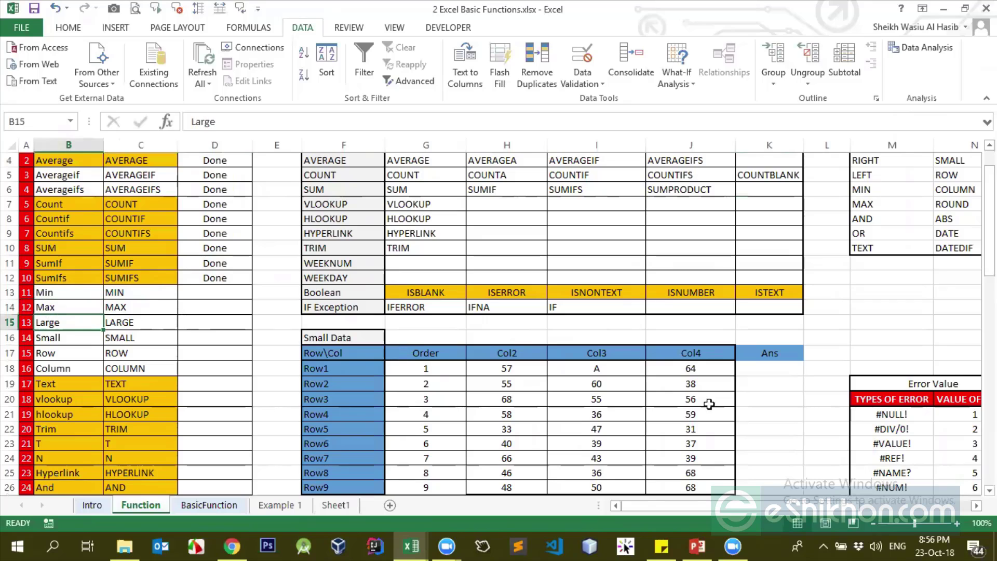
- Enter =MIN(H18:J18) in Ans cell K18 so it returns 57
{"action": "double_click", "coordinate": [789, 373]}
{"action": "type", "text": "=m"}
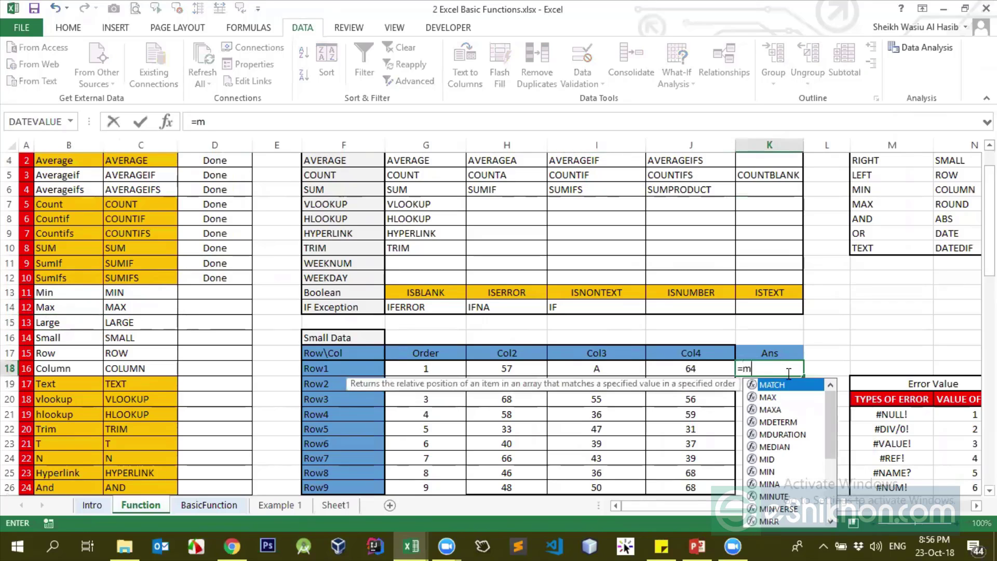
{"action": "type", "text": "in"}
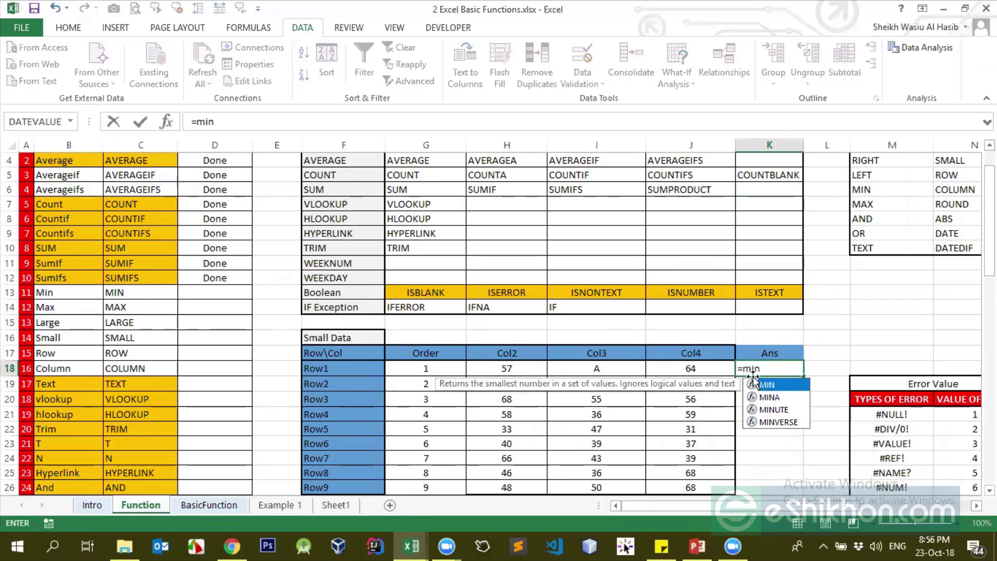
{"action": "key", "text": "Tab"}
{"action": "left_click_drag", "start_coordinate": [499, 367], "coordinate": [655, 367]}
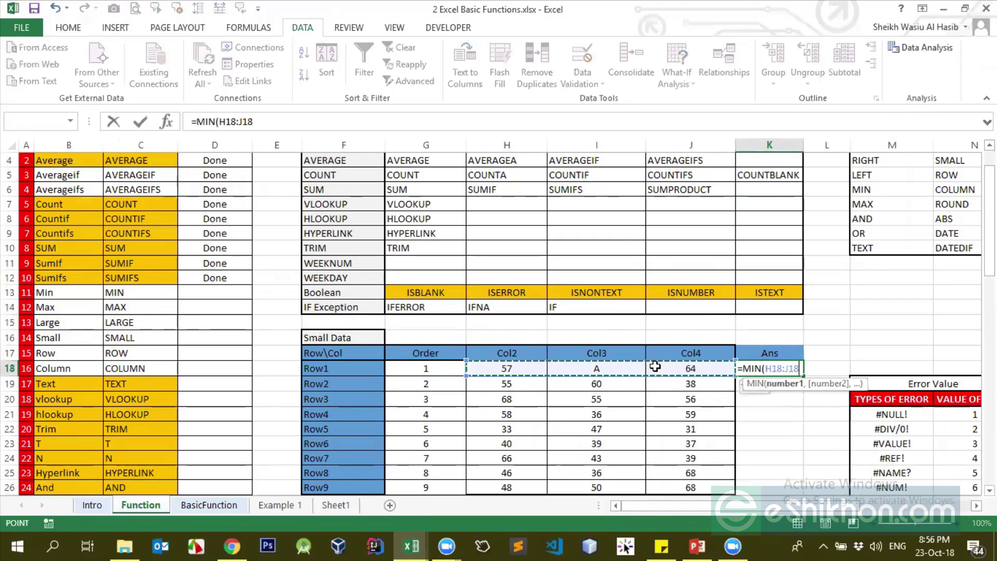
{"action": "key", "text": "Return"}
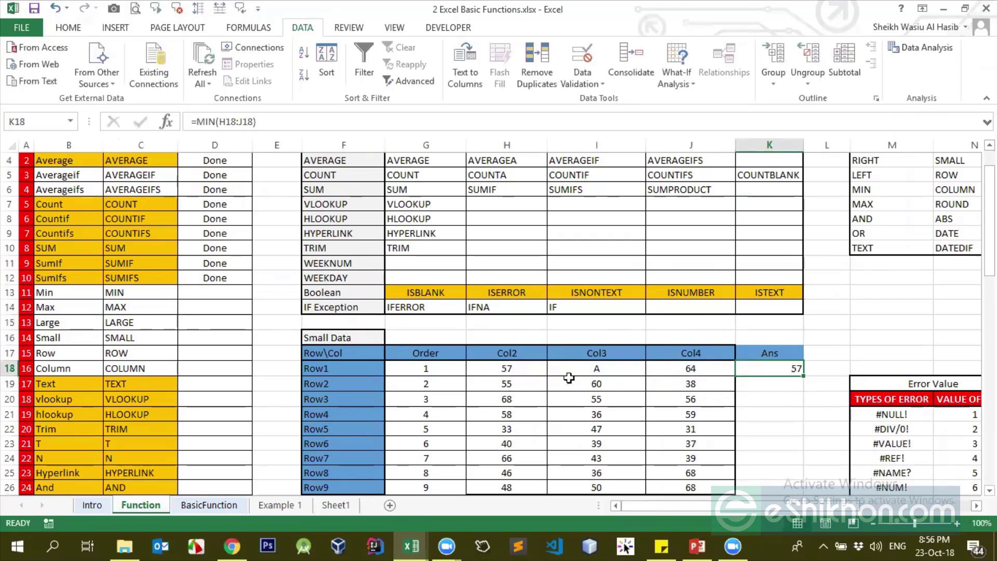
{"action": "left_click", "coordinate": [529, 371]}
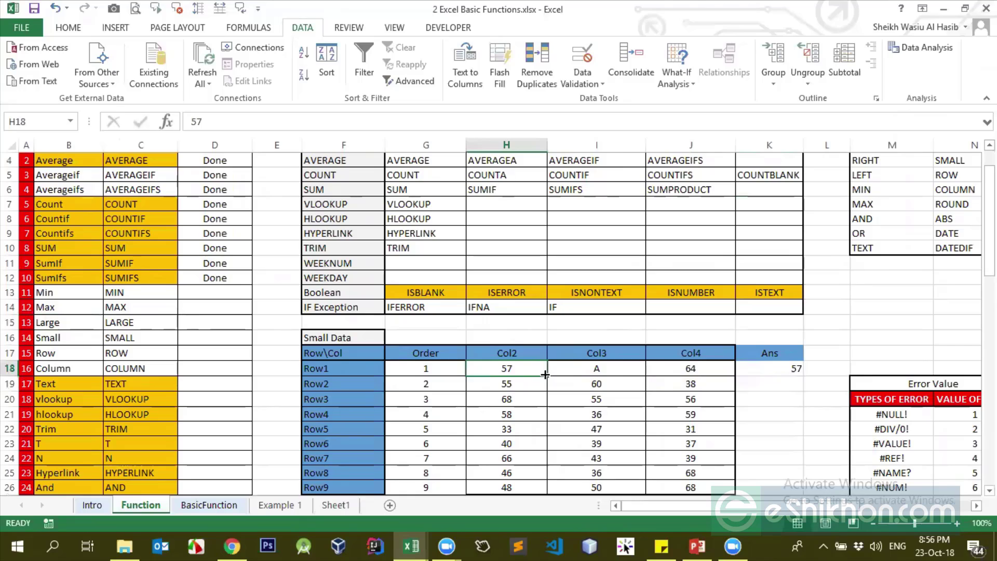
- Change Row1's Col2 value in H18 to 900
{"action": "type", "text": "900"}
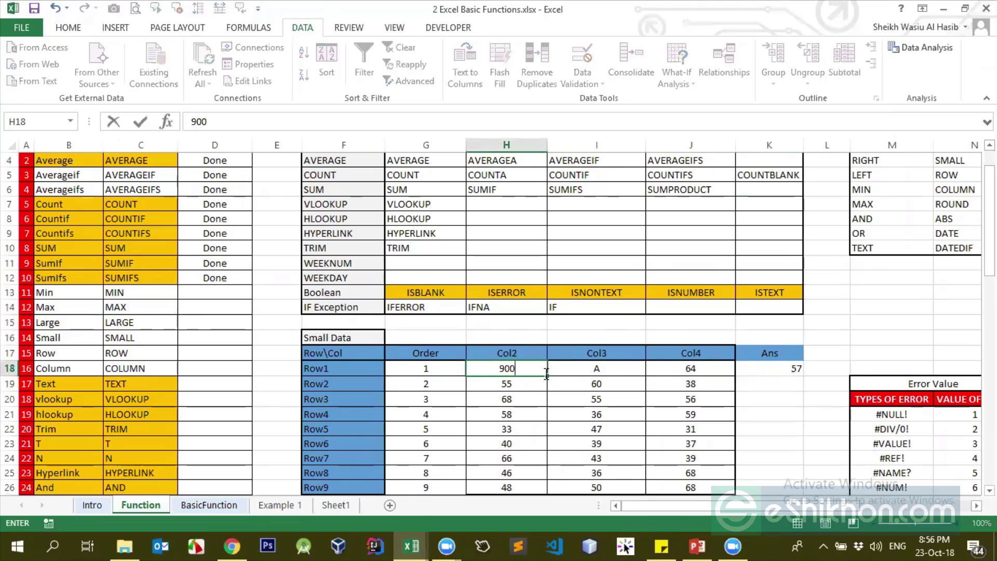
{"action": "key", "text": "Return"}
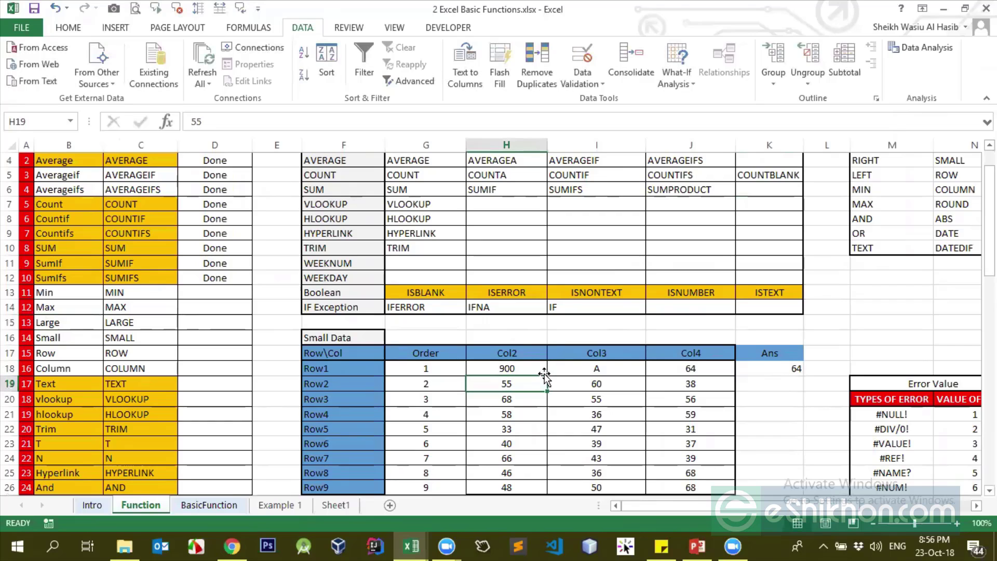
{"action": "left_click", "coordinate": [545, 372]}
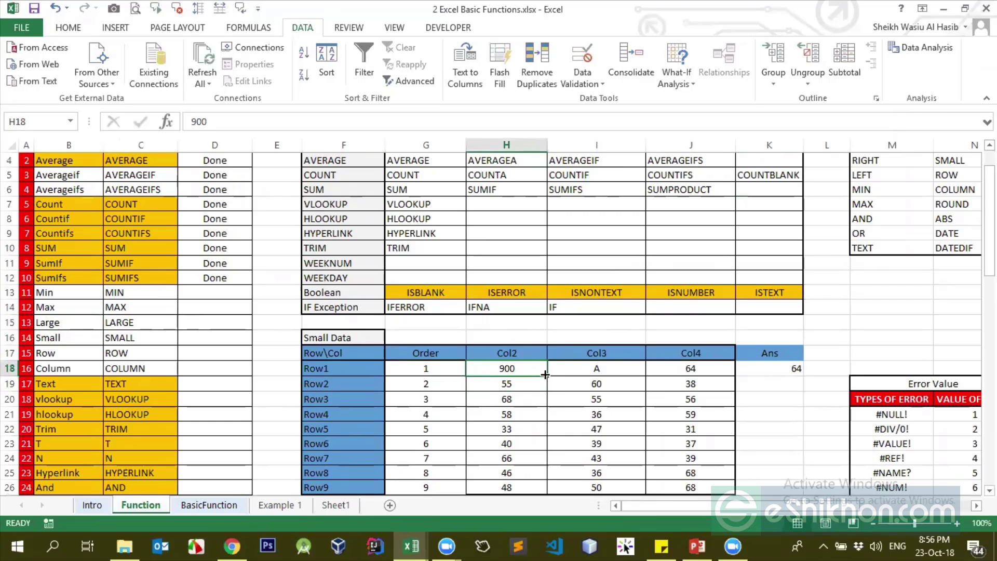
- Retype K18 as =MIN(H18:J26) over the whole data block, giving 31
{"action": "left_click", "coordinate": [766, 365]}
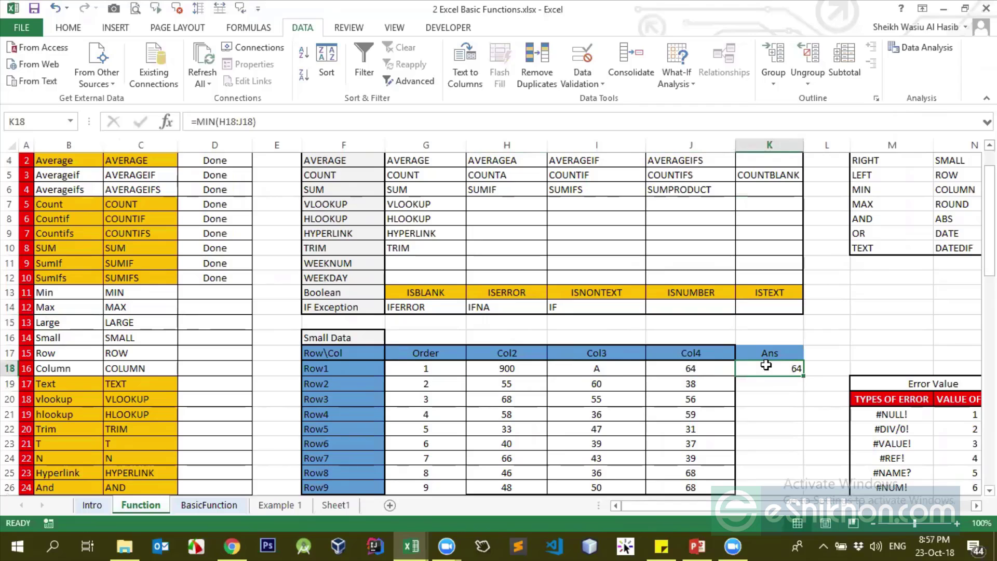
{"action": "type", "text": "=min"}
{"action": "key", "text": "Tab"}
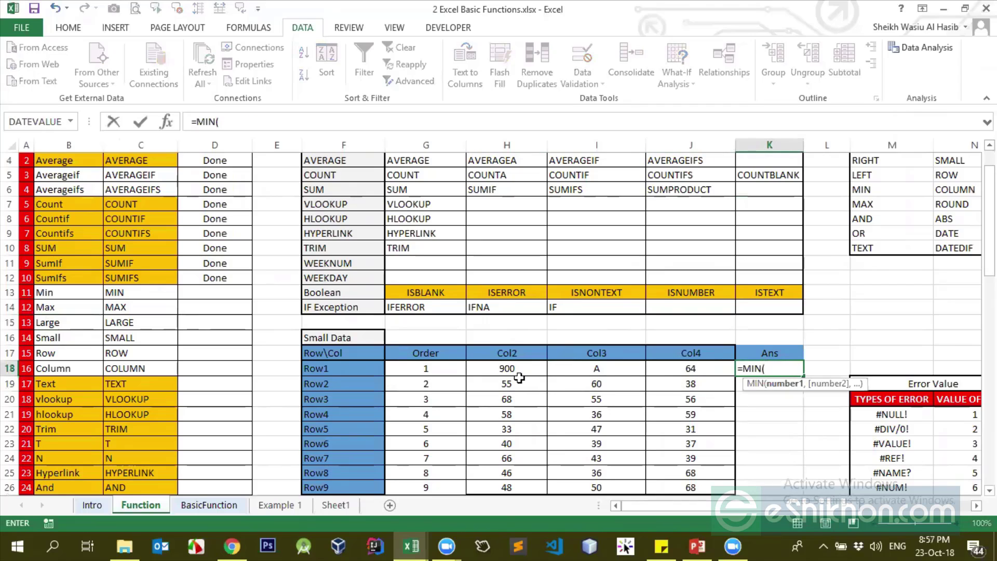
{"action": "left_click_drag", "start_coordinate": [519, 375], "coordinate": [664, 487]}
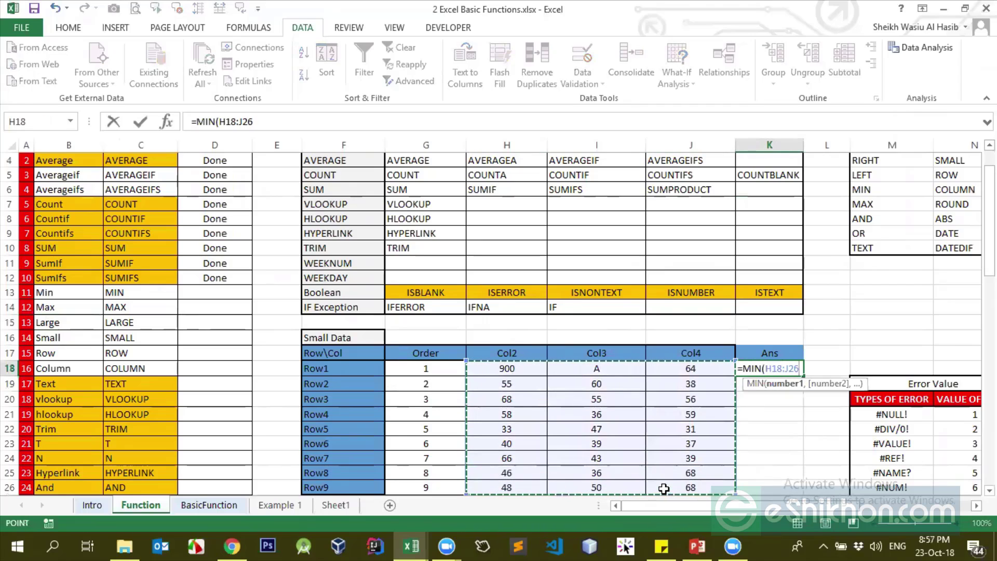
{"action": "key", "text": "Return"}
{"action": "key", "text": "Up"}
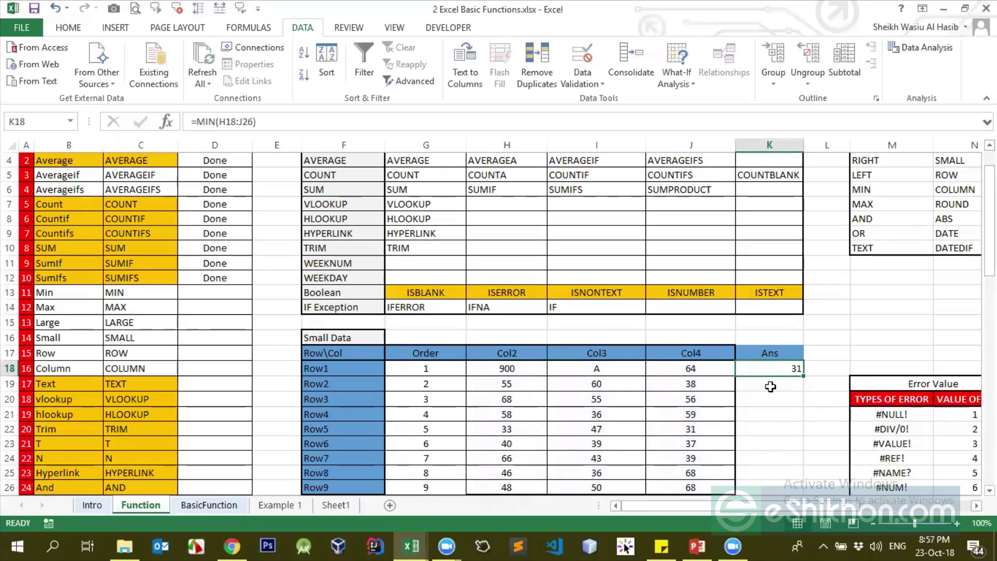
- Inspect the data block totals and start a =MAX( formula in K18
{"action": "left_click_drag", "start_coordinate": [520, 371], "coordinate": [676, 486]}
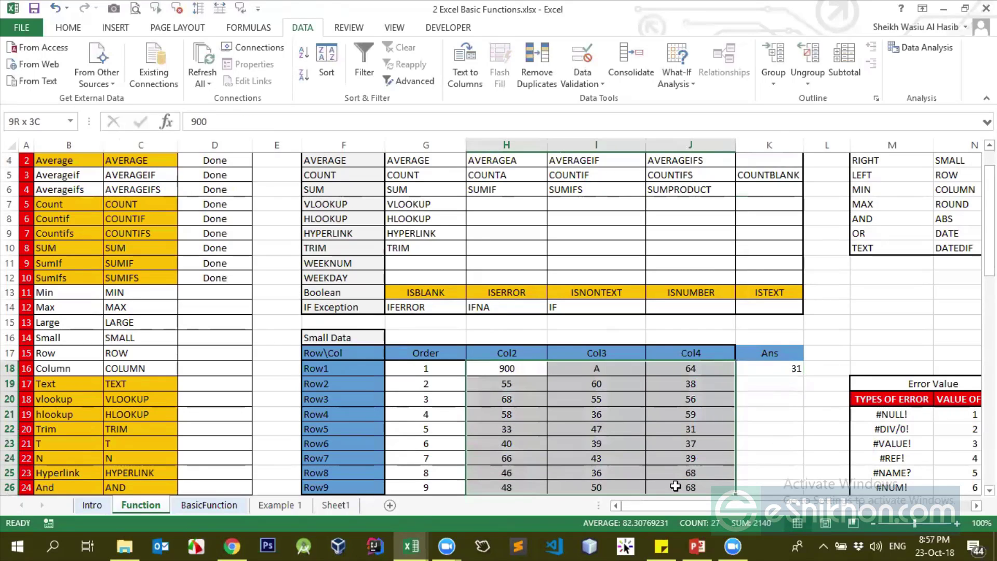
{"action": "left_click", "coordinate": [785, 370]}
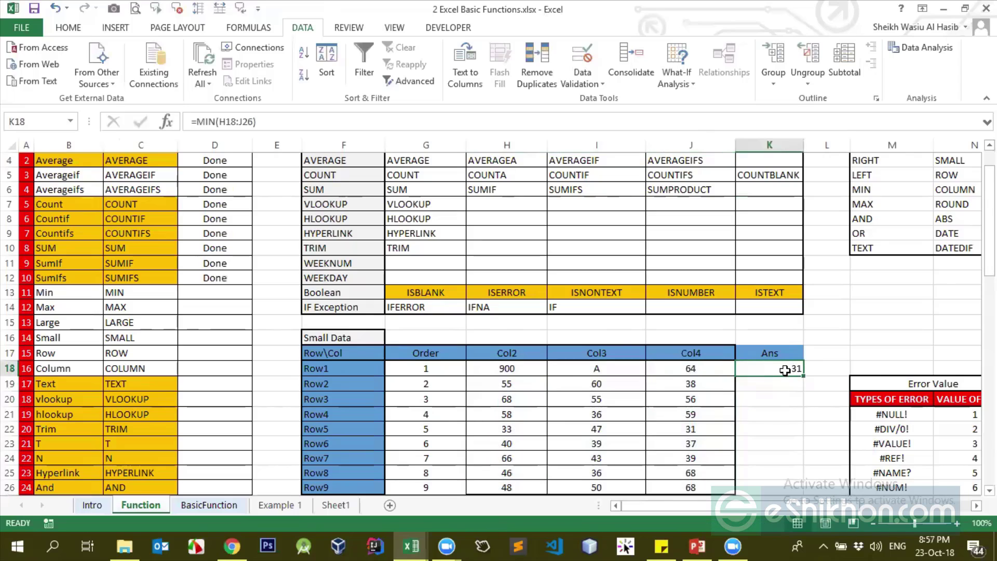
{"action": "type", "text": "="}
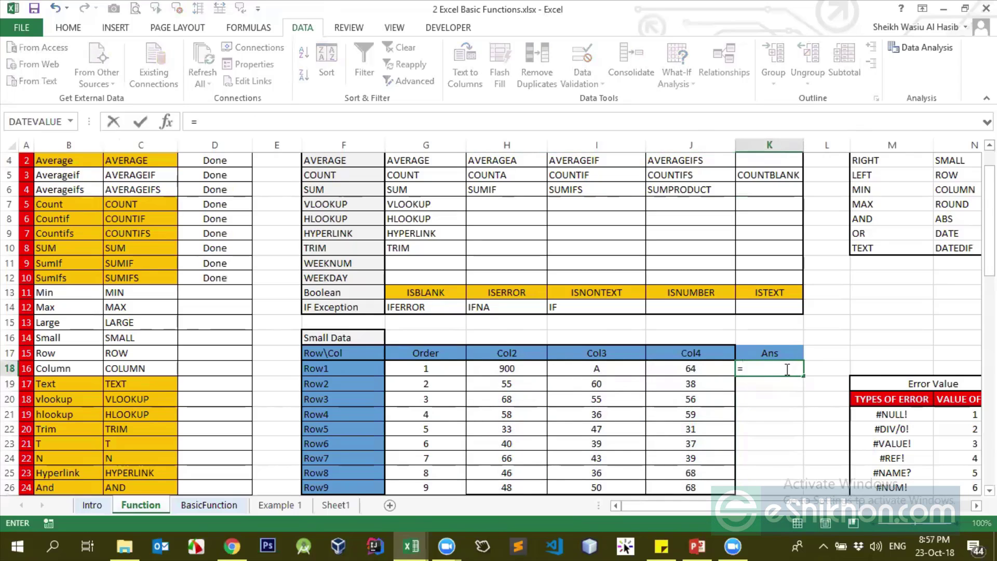
{"action": "type", "text": "max("}
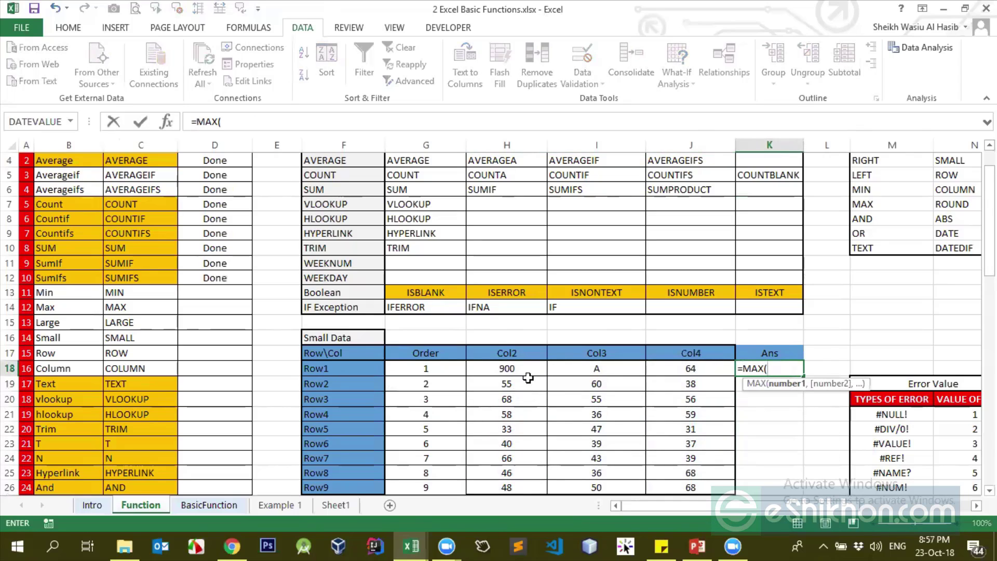
- Complete the MAX formula in K18 over the Col2–Col4 block
{"action": "left_click_drag", "start_coordinate": [527, 375], "coordinate": [693, 493]}
{"action": "key", "text": "Return"}
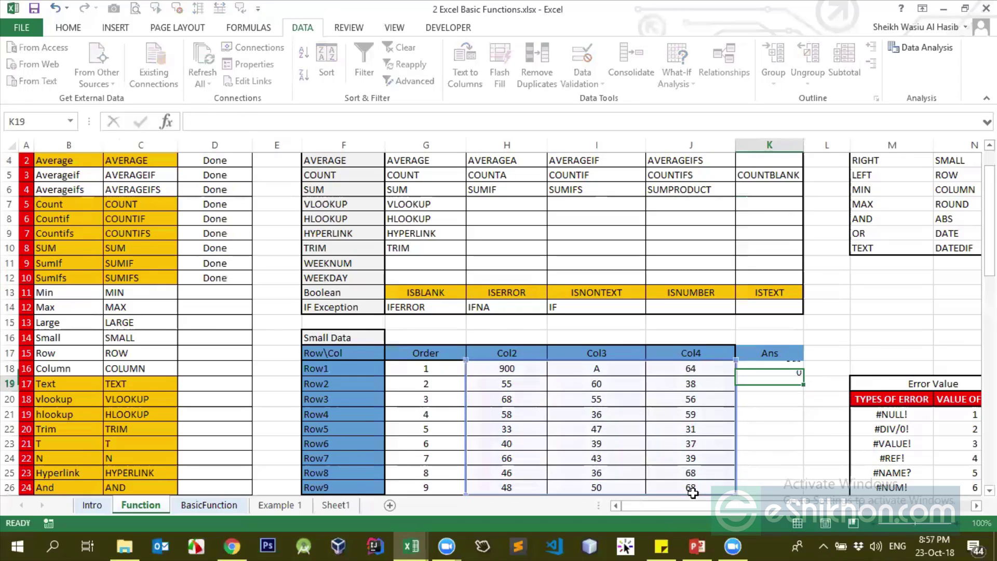
{"action": "key", "text": "Up"}
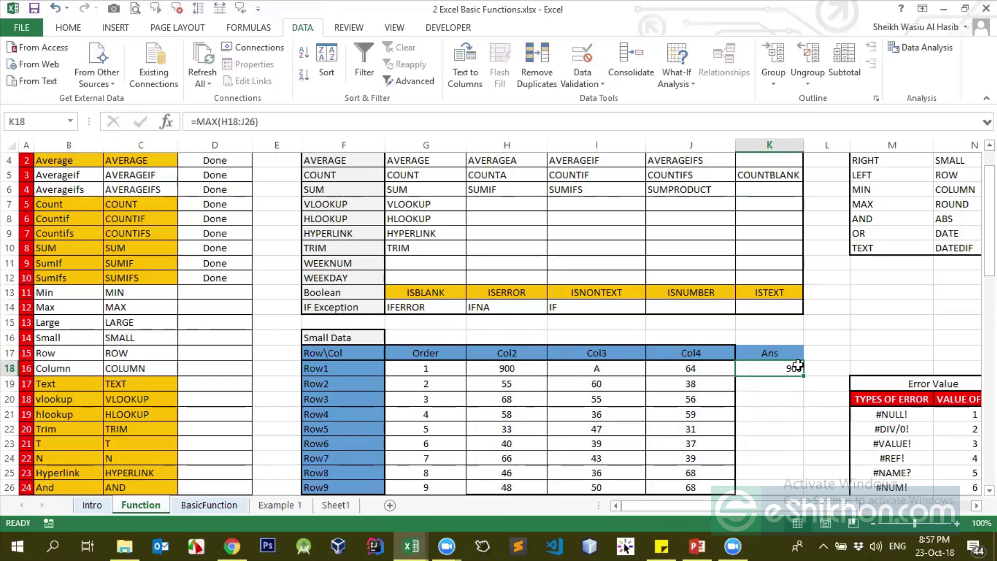
- Replace K18 with =LARGE(H18:J25,1) returning the largest value
{"action": "type", "text": "=larg"}
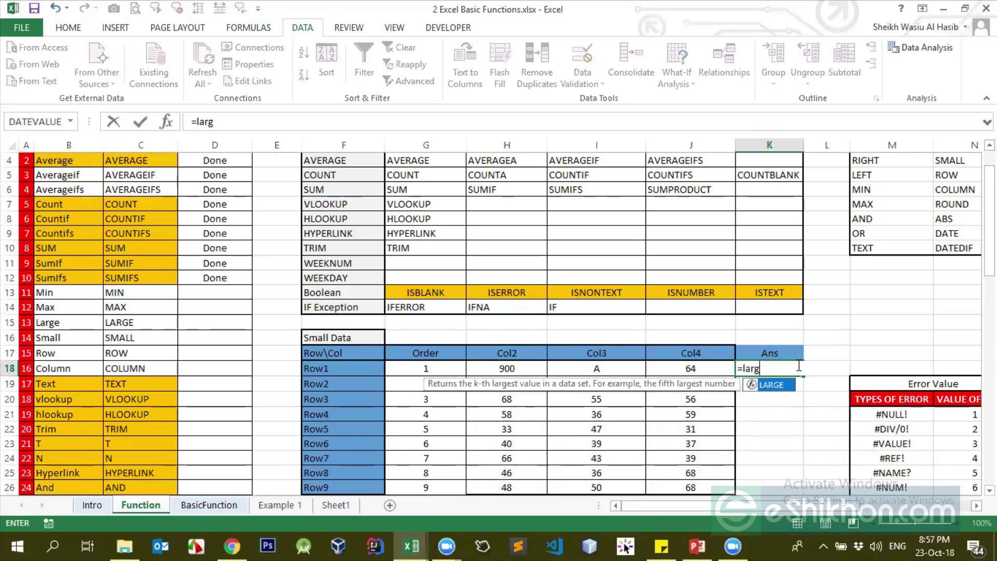
{"action": "key", "text": "Tab"}
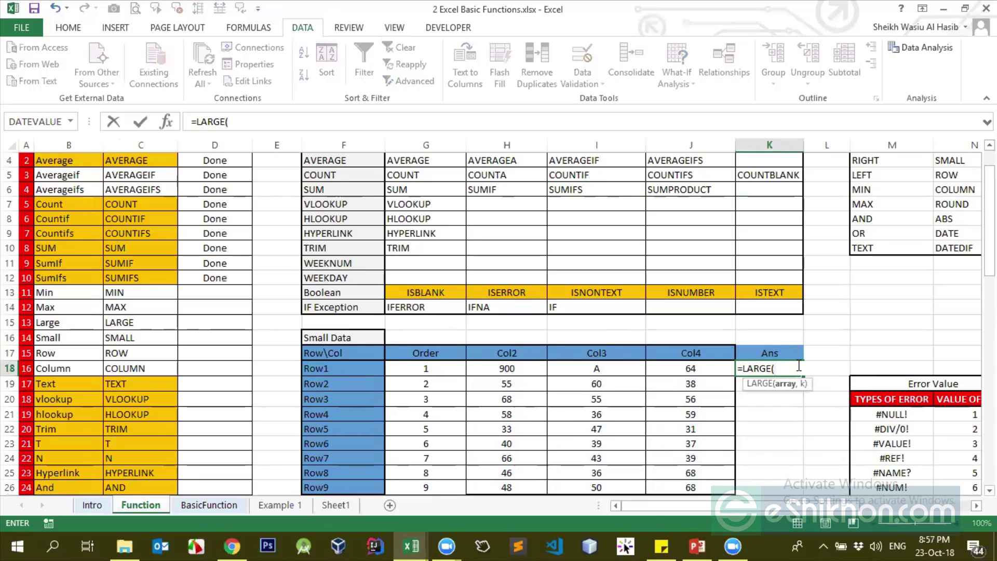
{"action": "left_click_drag", "start_coordinate": [496, 369], "coordinate": [663, 473]}
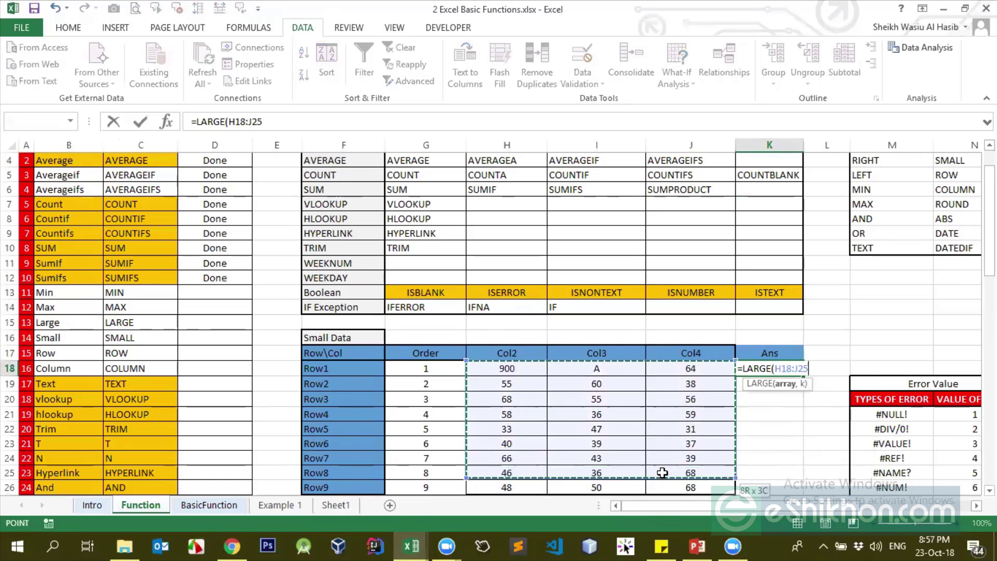
{"action": "type", "text": ",1"}
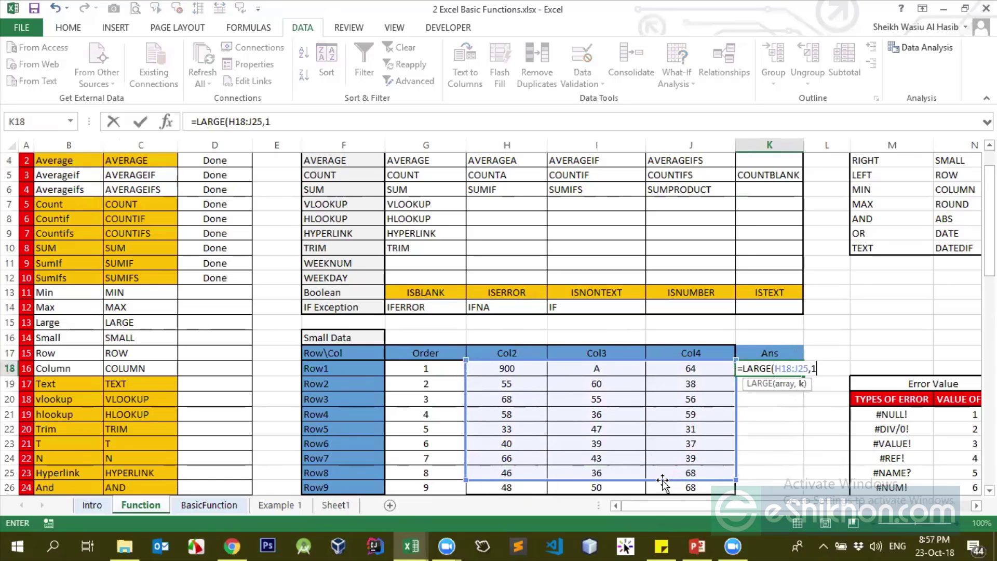
{"action": "key", "text": "ctrl+Return"}
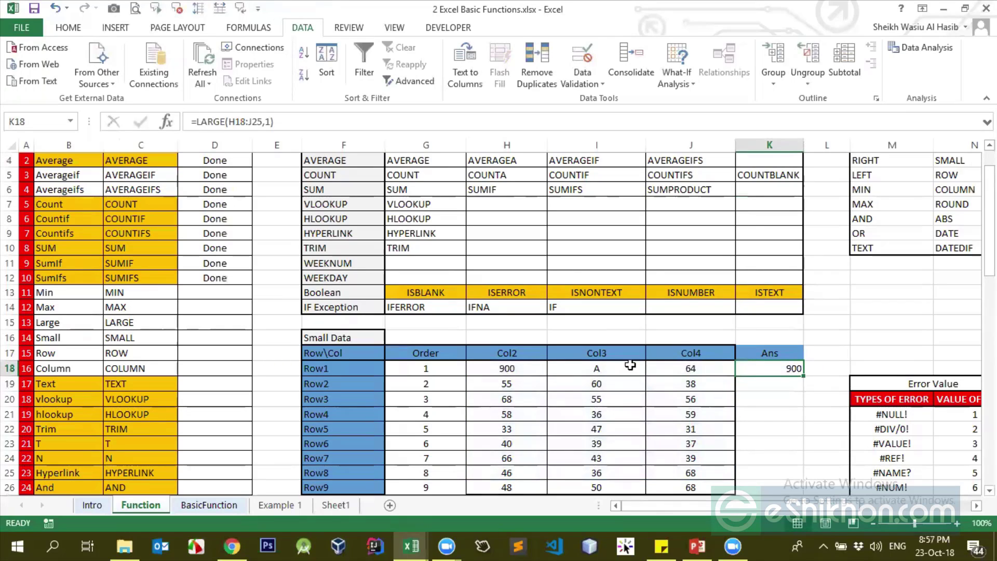
- Edit the LARGE formula's k argument to 2 so K18 shows 68
{"action": "left_click", "coordinate": [270, 123]}
{"action": "key", "text": "BackSpace"}
{"action": "type", "text": "2"}
{"action": "key", "text": "Return"}
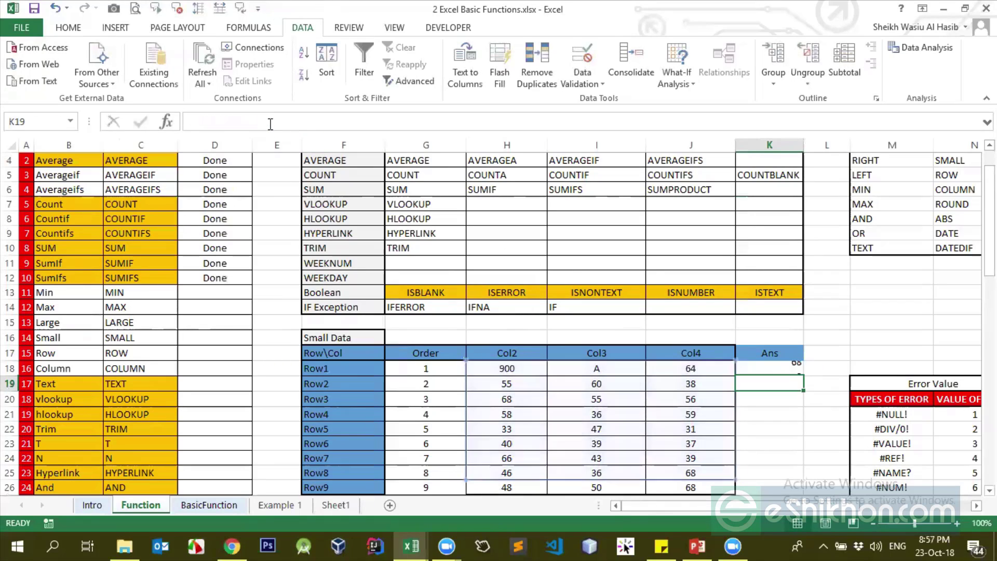
{"action": "key", "text": "Up"}
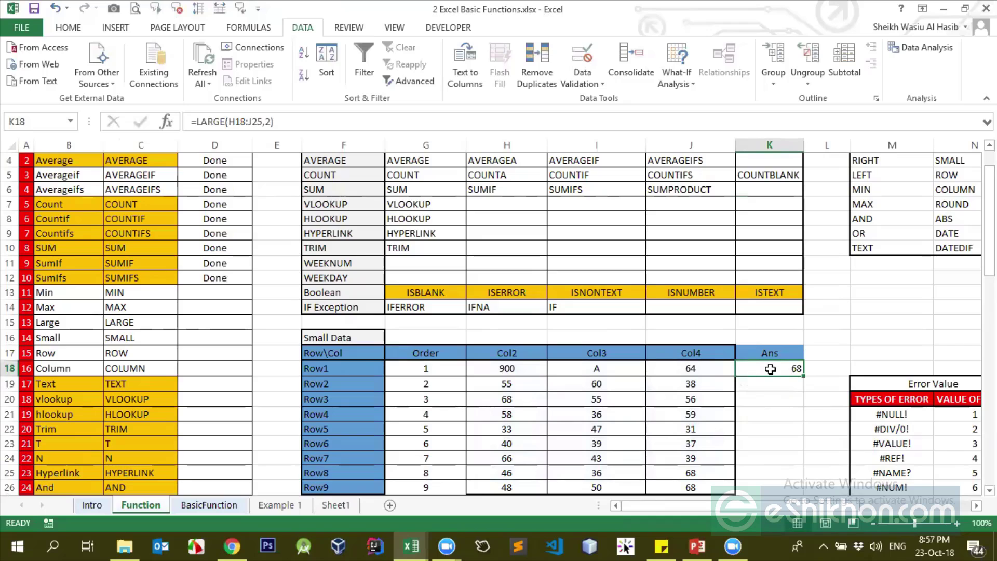
- Check Row1's values and the block's sum and count, leaving K18 at 68
{"action": "left_click", "coordinate": [42, 303]}
{"action": "left_click", "coordinate": [457, 368]}
{"action": "left_click", "coordinate": [546, 370]}
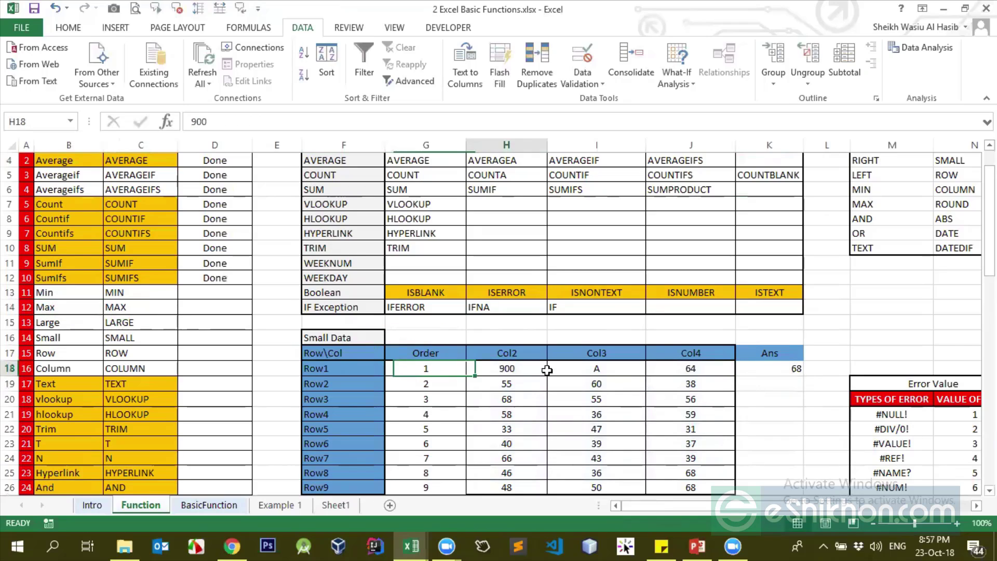
{"action": "left_click_drag", "start_coordinate": [545, 370], "coordinate": [679, 485]}
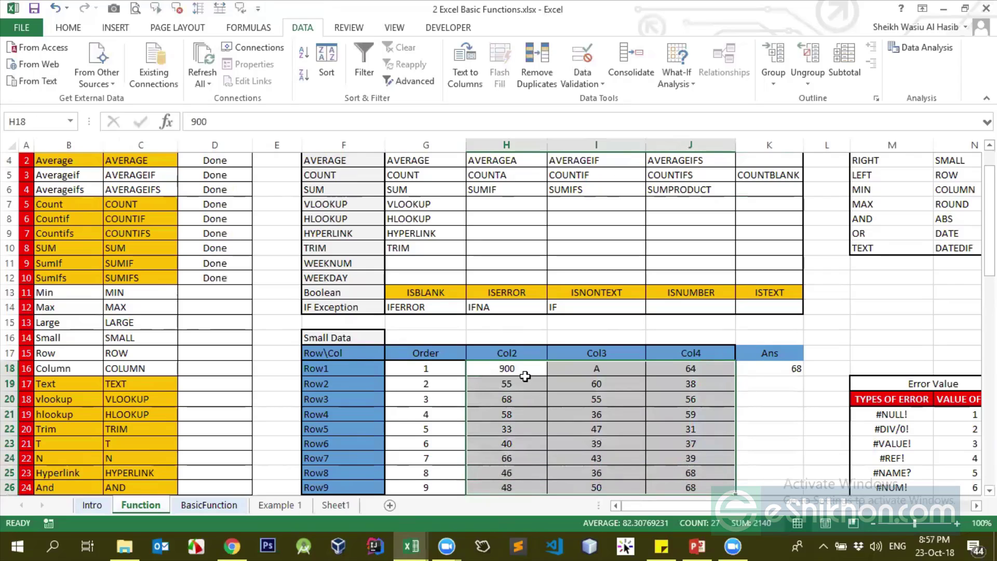
{"action": "left_click", "coordinate": [758, 369]}
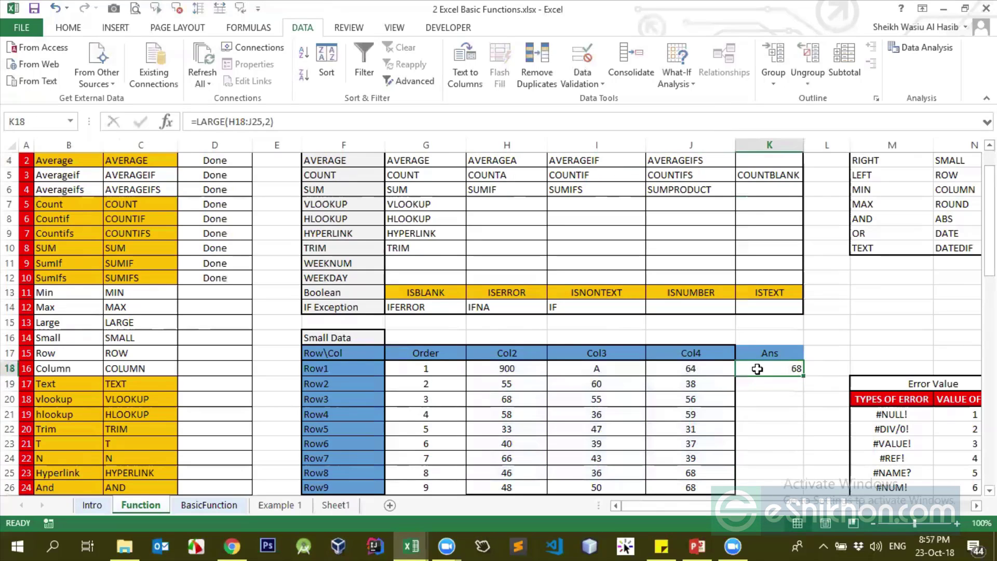
{"action": "left_click", "coordinate": [274, 121]}
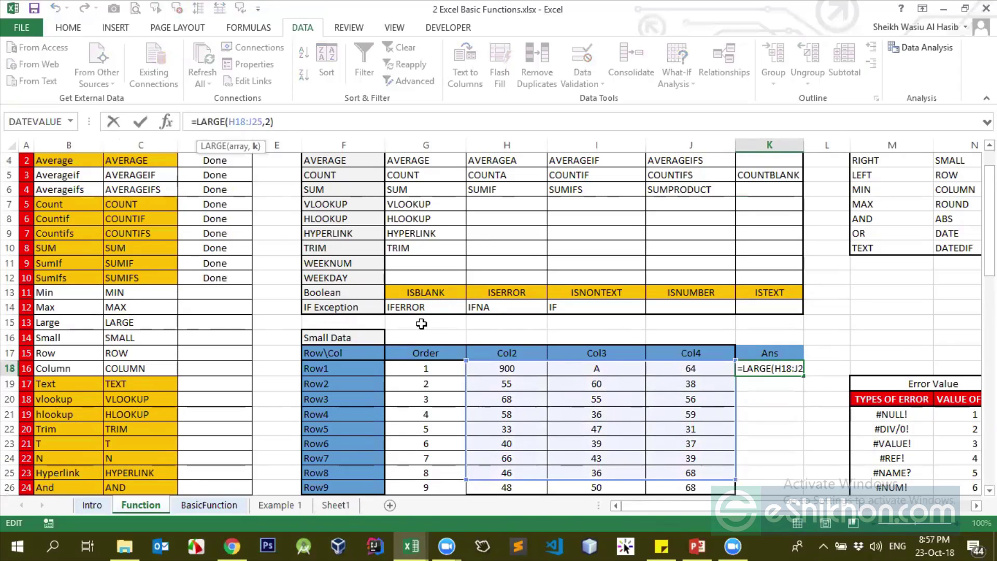
{"action": "key", "text": "Return"}
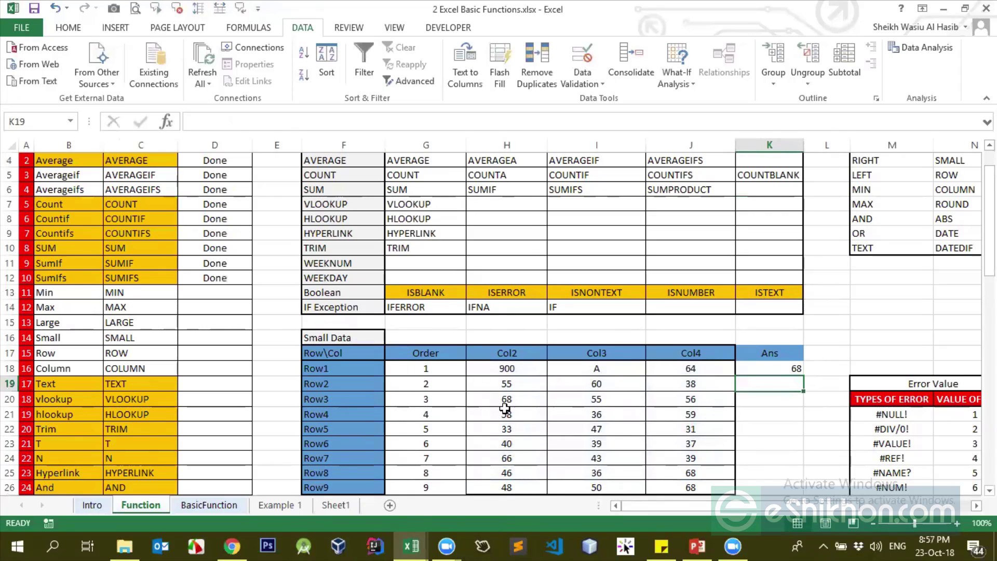
- Change Row3's Col2 value in H20 to 300 and its Col3 value in I20 to 200
{"action": "left_click", "coordinate": [505, 399]}
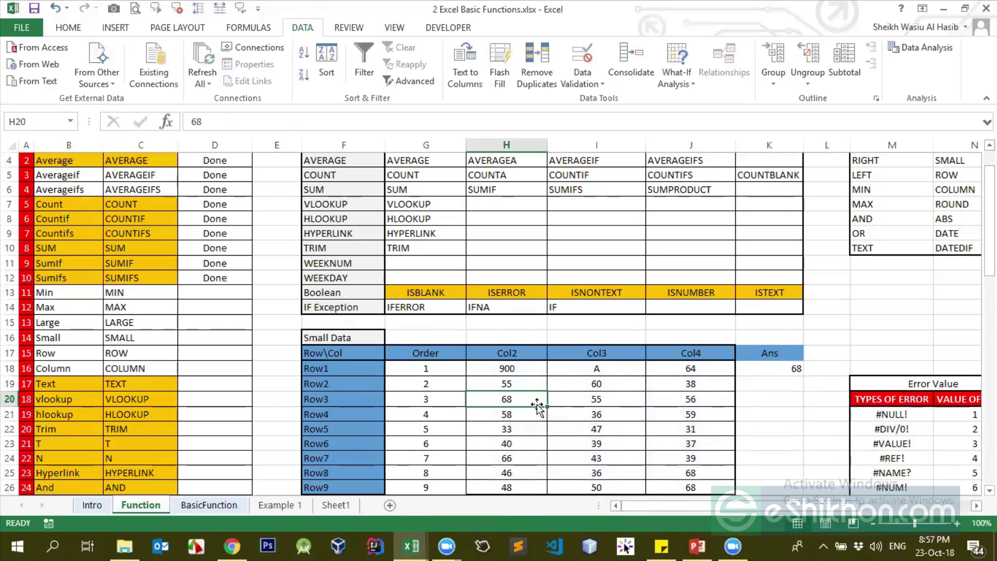
{"action": "type", "text": "300"}
{"action": "key", "text": "Return"}
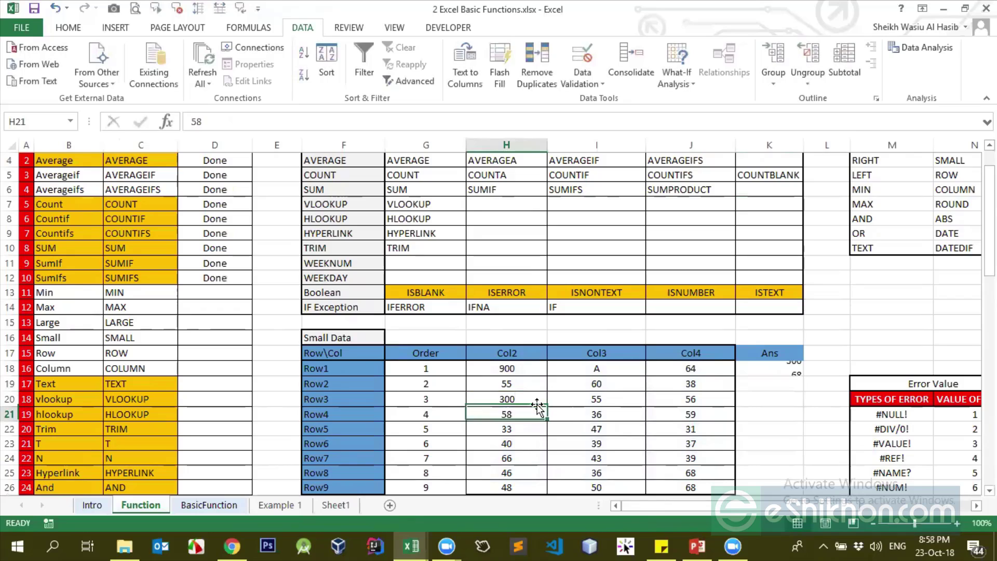
{"action": "left_click", "coordinate": [602, 399]}
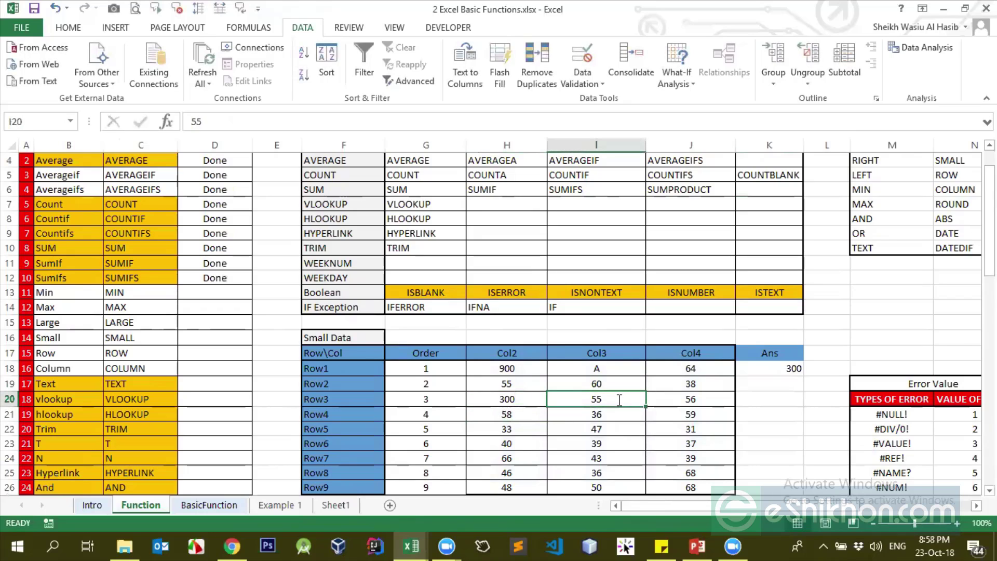
{"action": "type", "text": "200"}
{"action": "key", "text": "Return"}
{"action": "left_click", "coordinate": [502, 366]}
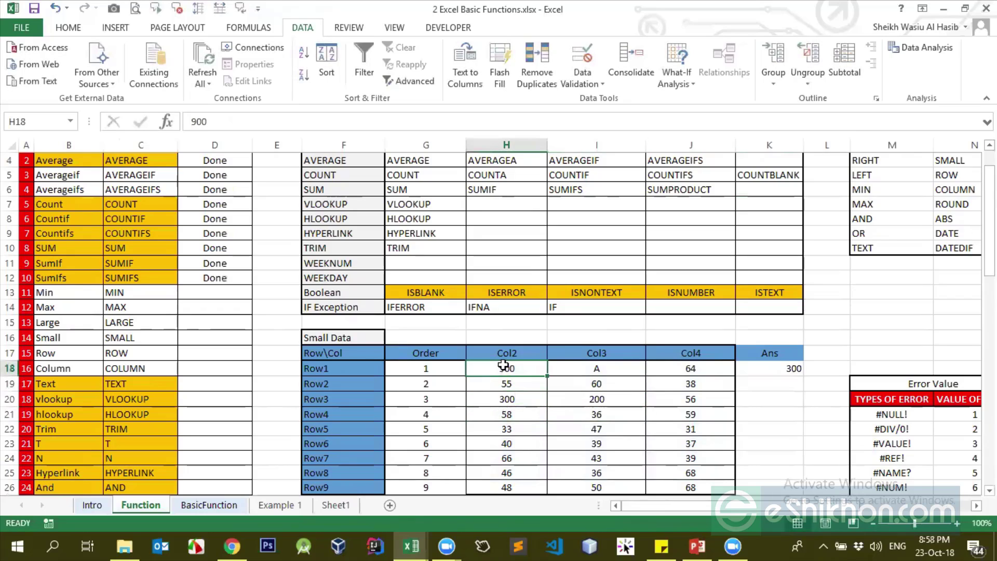
{"action": "left_click", "coordinate": [591, 404]}
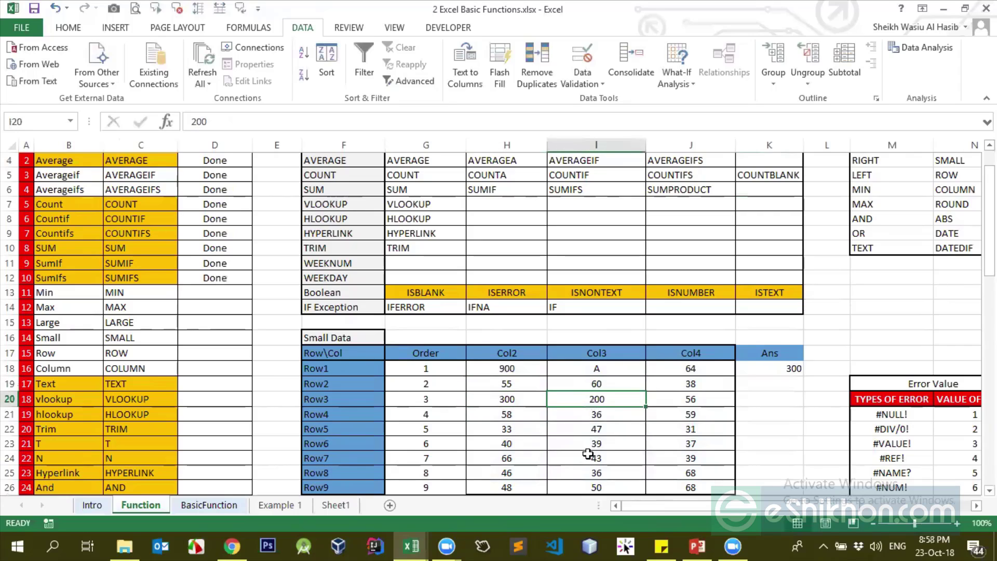
- Enter =LARGE(H18:J26,3) in Ans cell K18, returning 200
{"action": "left_click", "coordinate": [798, 359]}
{"action": "left_click", "coordinate": [792, 367]}
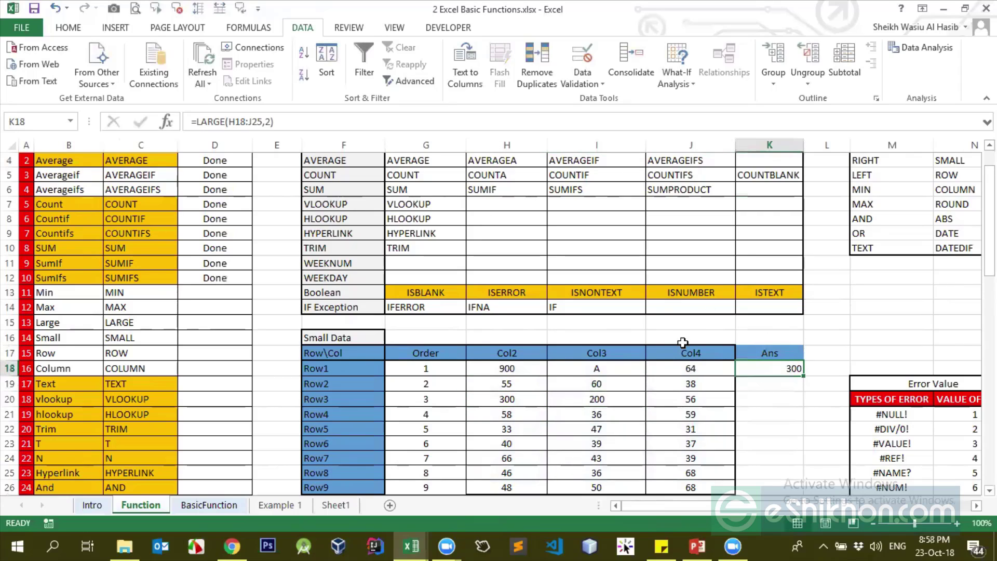
{"action": "type", "text": "=lar"}
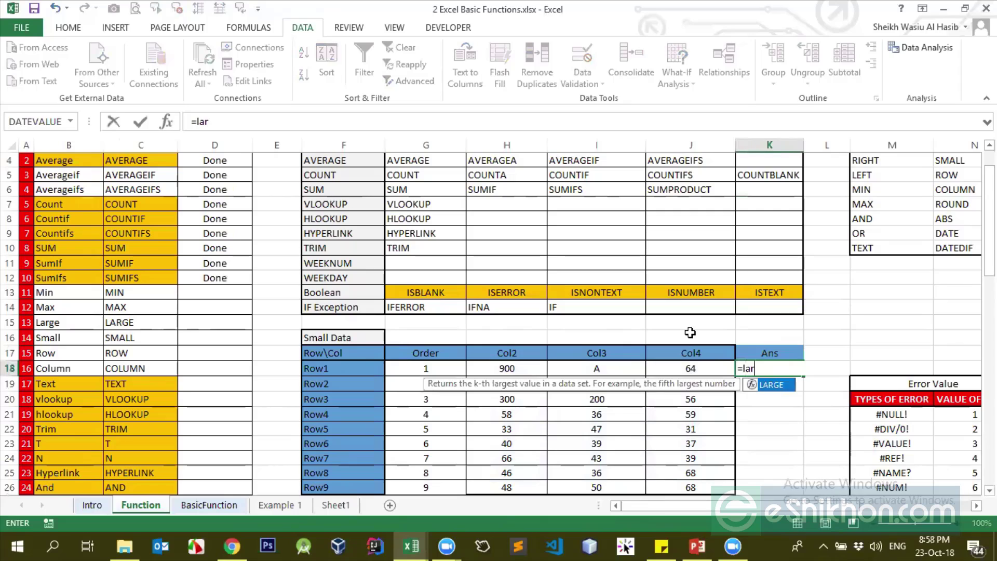
{"action": "key", "text": "Tab"}
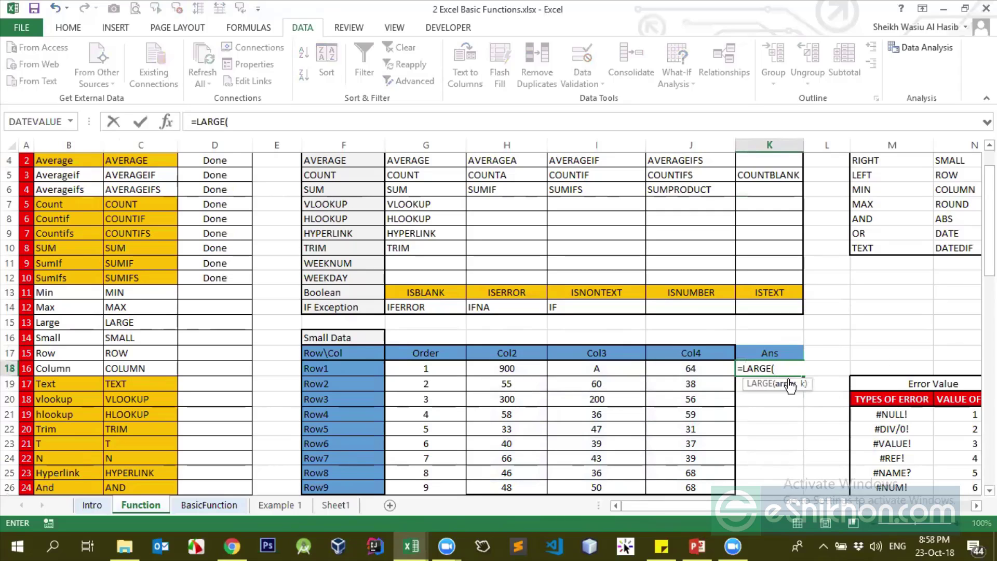
{"action": "left_click_drag", "start_coordinate": [497, 370], "coordinate": [653, 483]}
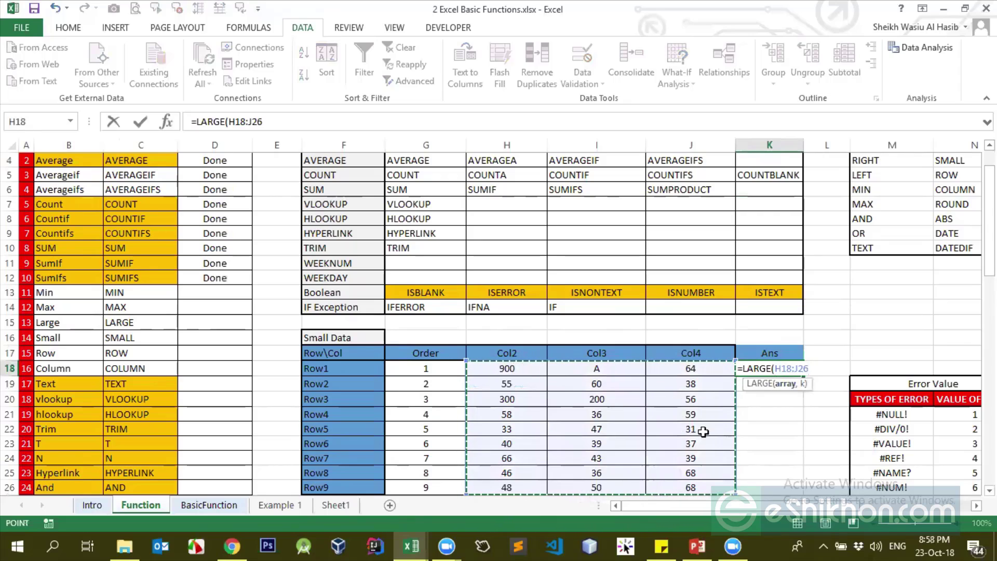
{"action": "type", "text": ",3"}
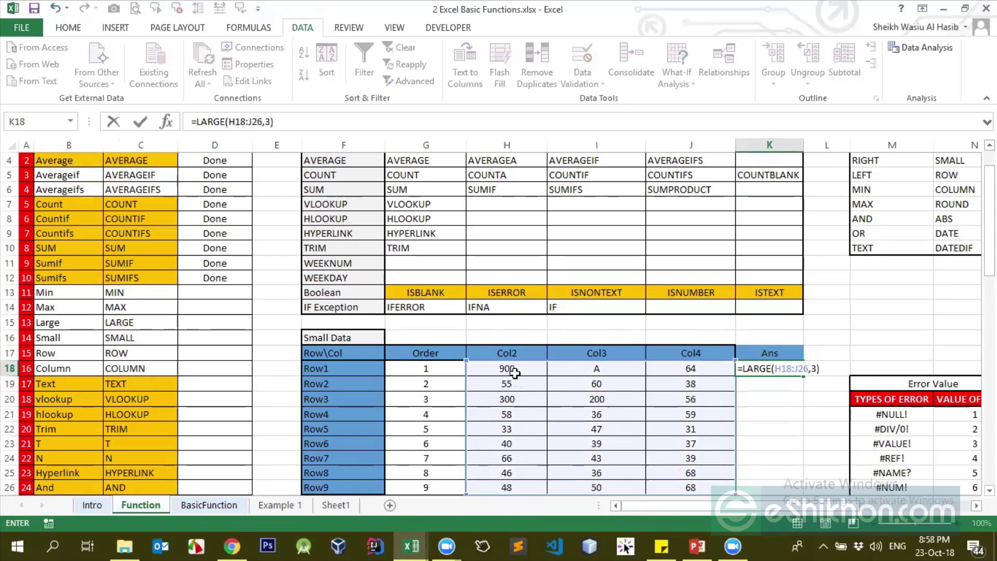
{"action": "left_click", "coordinate": [817, 367]}
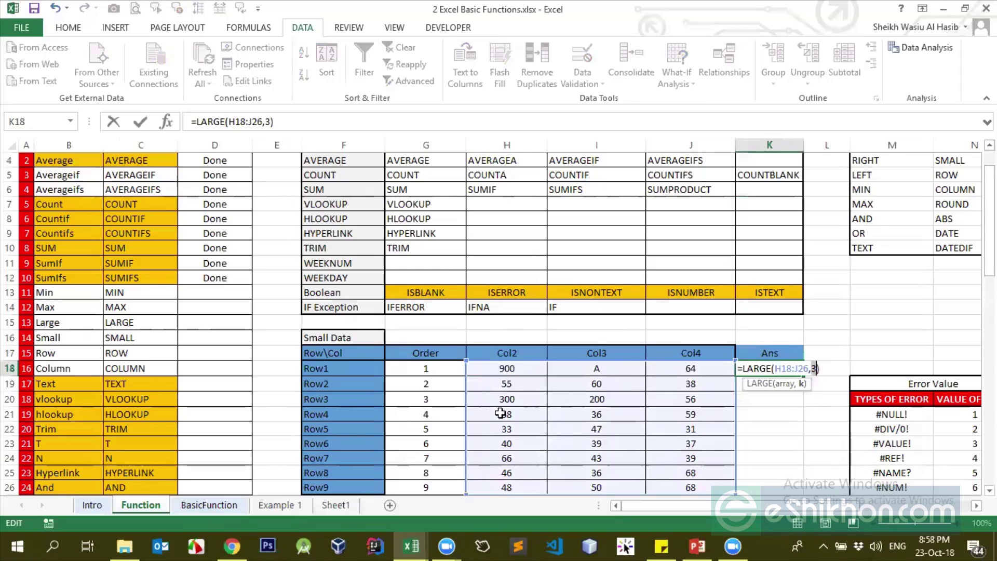
{"action": "key", "text": "Return"}
{"action": "key", "text": "Up"}
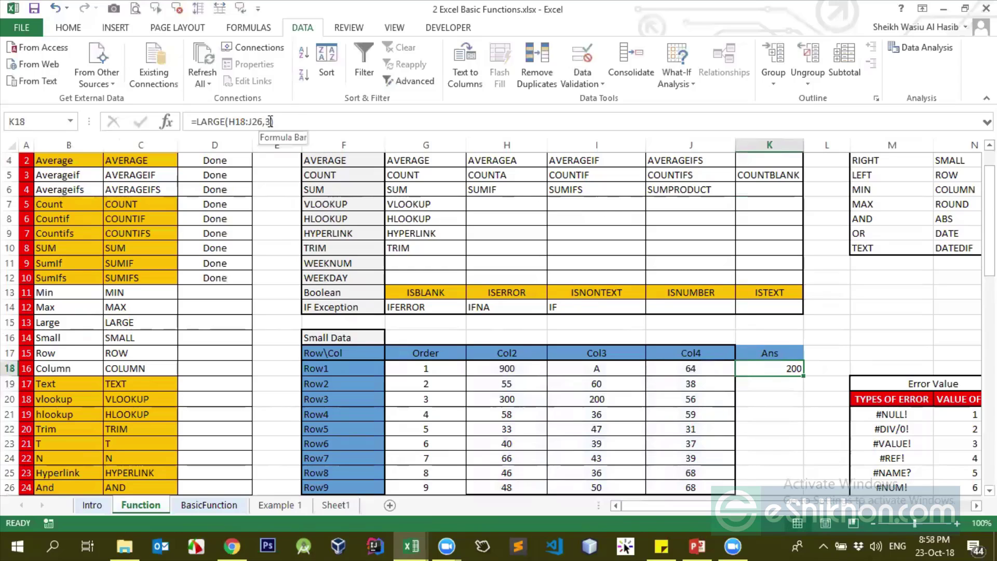
- Change the K18 formula to =LARGE(H18:J26,K16) so k comes from cell K16
{"action": "left_click", "coordinate": [268, 122]}
{"action": "key", "text": "BackSpace"}
{"action": "left_click", "coordinate": [772, 339]}
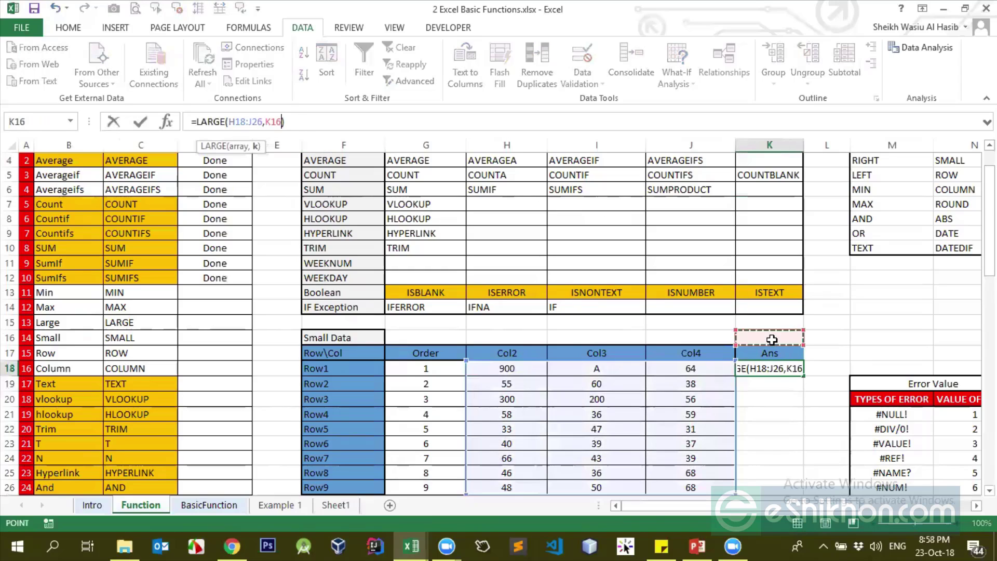
{"action": "key", "text": "ctrl+Return"}
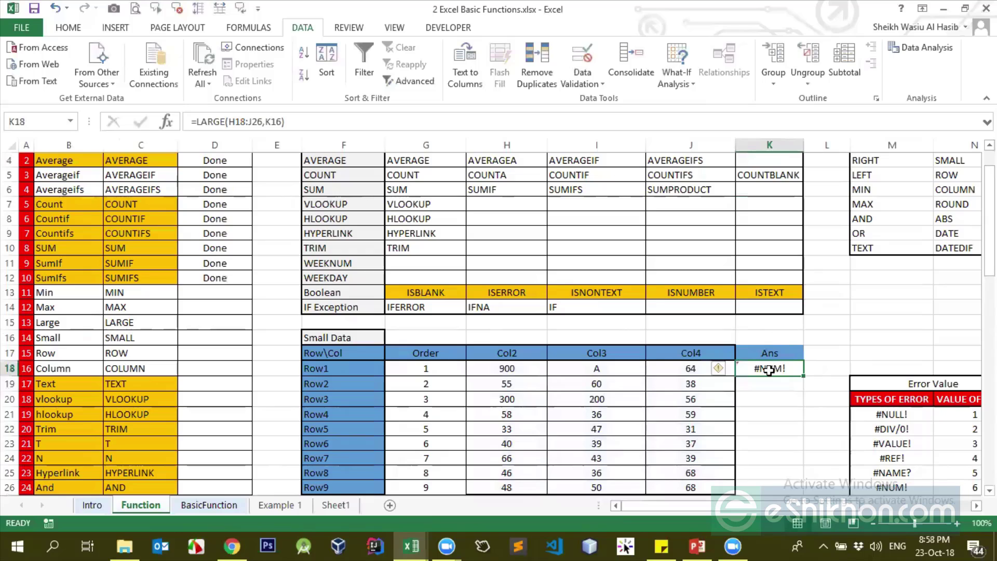
{"action": "left_click", "coordinate": [770, 338]}
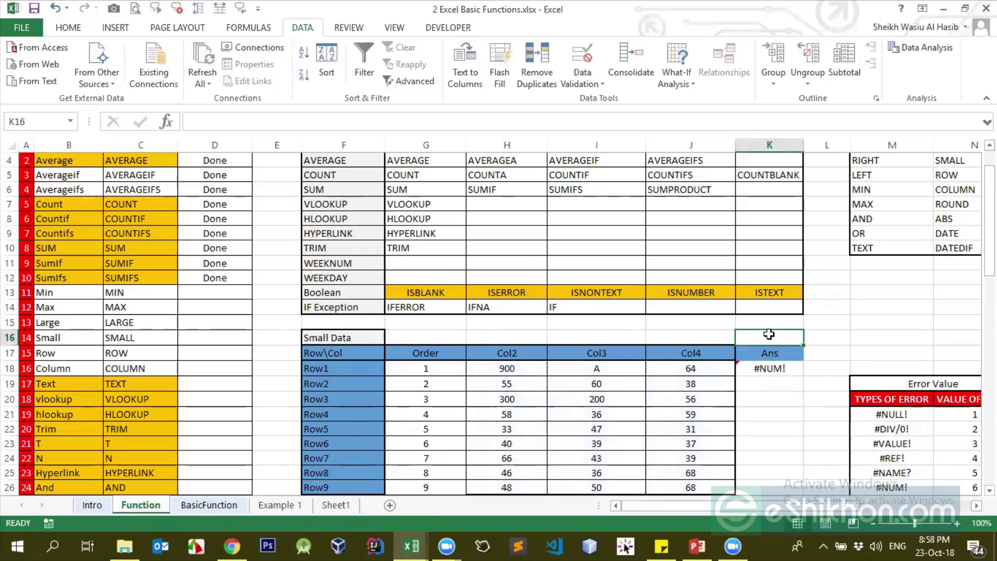
{"action": "left_click", "coordinate": [771, 370]}
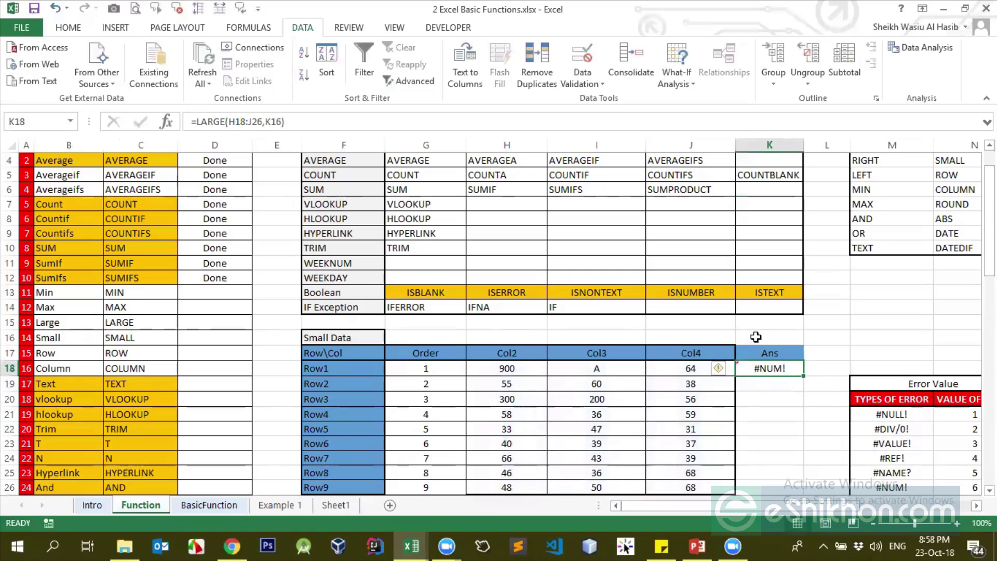
{"action": "left_click", "coordinate": [738, 334]}
{"action": "left_click", "coordinate": [784, 369]}
{"action": "left_click", "coordinate": [272, 122]}
{"action": "double_click", "coordinate": [272, 122]}
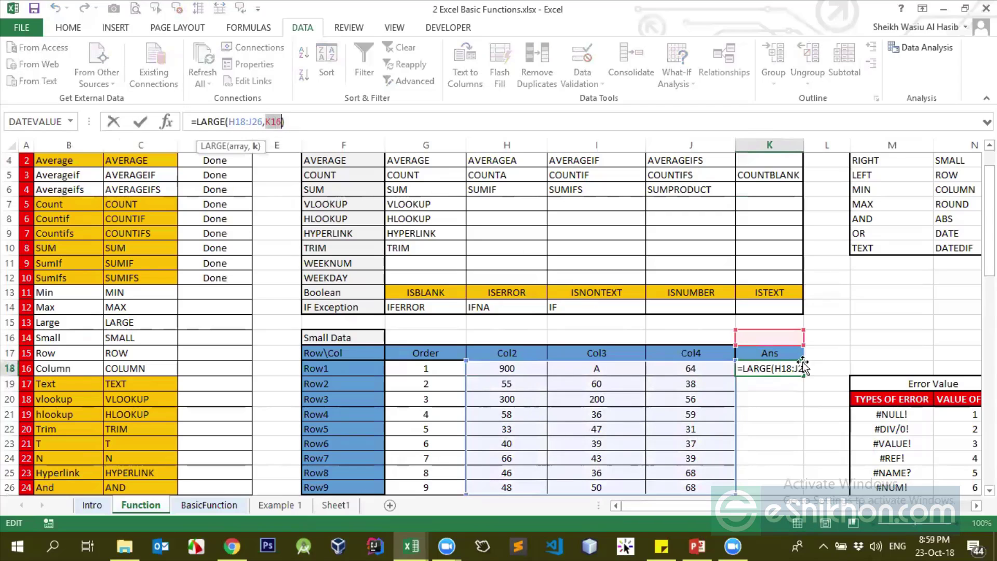
{"action": "key", "text": "Return"}
{"action": "left_click", "coordinate": [777, 338]}
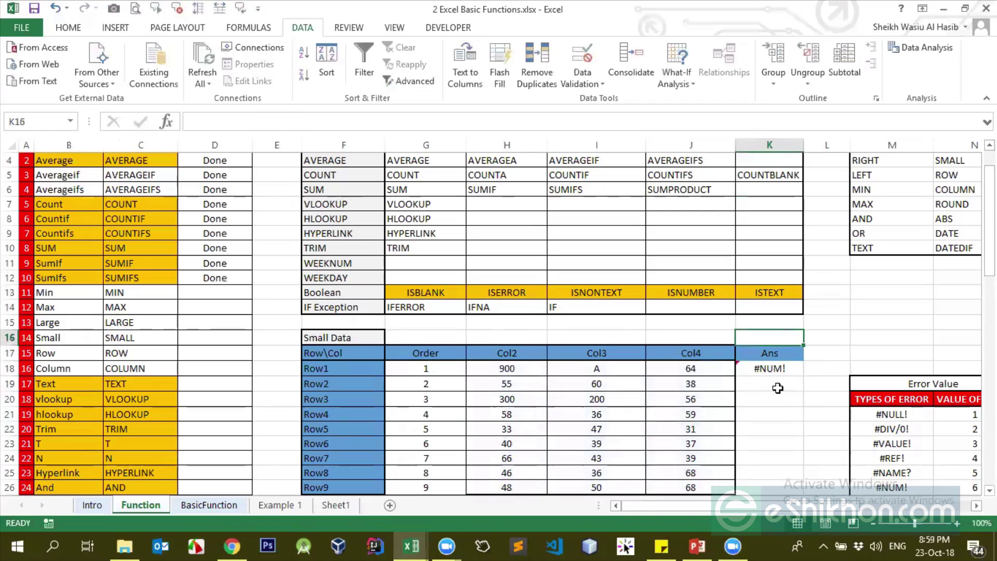
{"action": "left_click", "coordinate": [774, 369]}
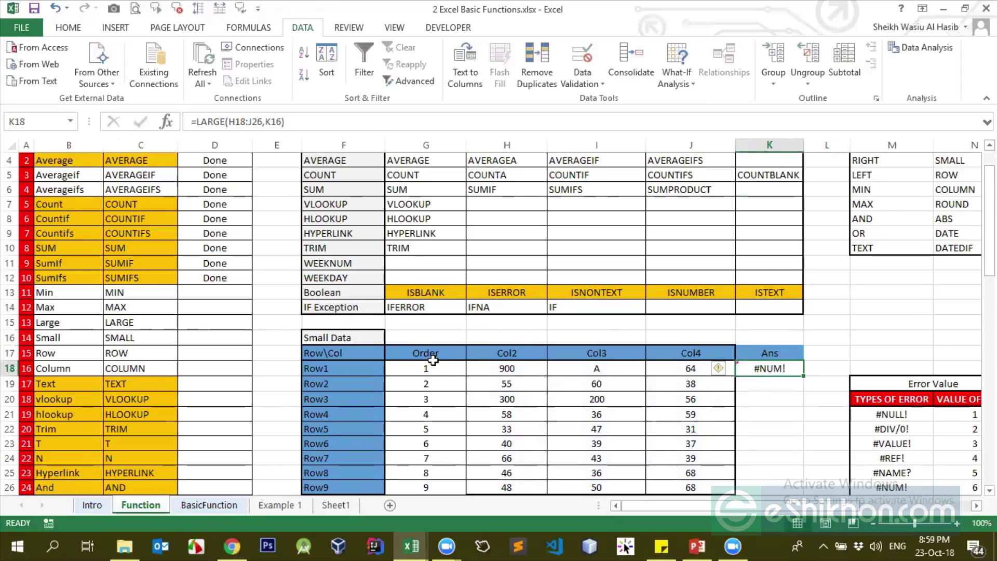
{"action": "mouse_move", "coordinate": [433, 362]}
{"action": "left_mouse_down"}
{"action": "mouse_move", "coordinate": [675, 439]}
{"action": "mouse_move", "coordinate": [670, 429]}
{"action": "left_mouse_up"}
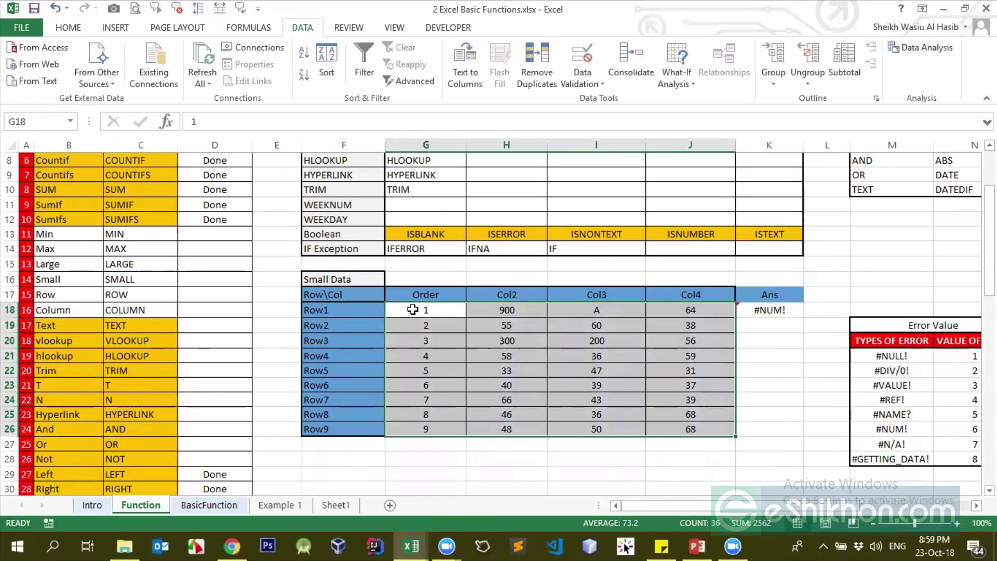
- Set k in K16 to 2, then to 3, so the LARGE result becomes 200
{"action": "left_click", "coordinate": [792, 289]}
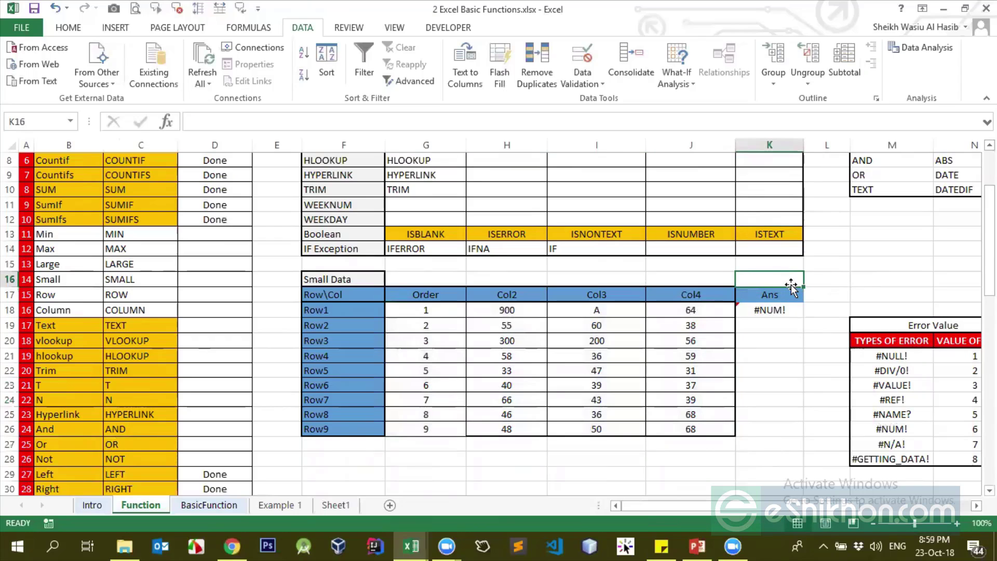
{"action": "type", "text": "1"}
{"action": "left_click", "coordinate": [785, 310]}
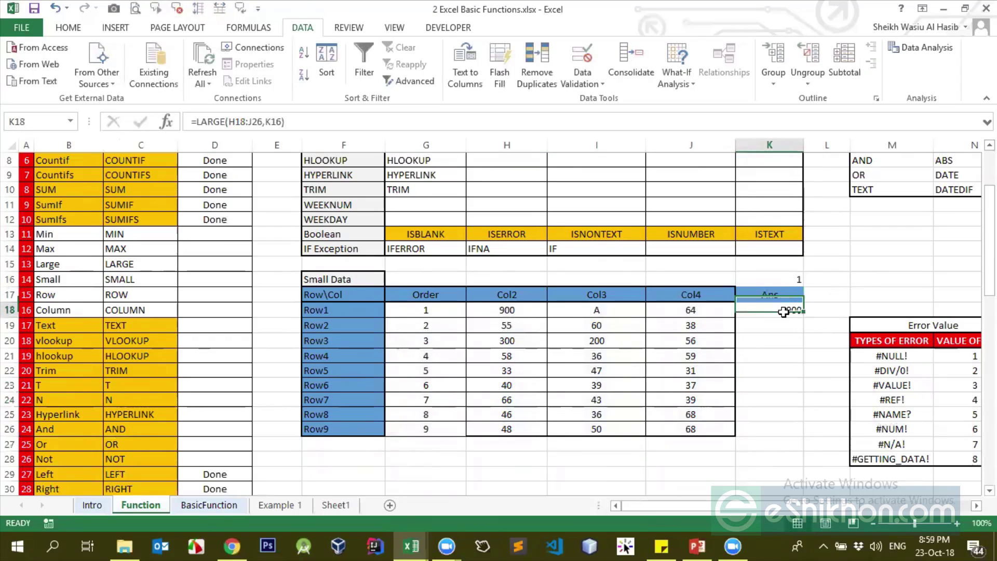
{"action": "left_click", "coordinate": [791, 280]}
{"action": "type", "text": "2"}
{"action": "key", "text": "Return"}
{"action": "left_click", "coordinate": [791, 280]}
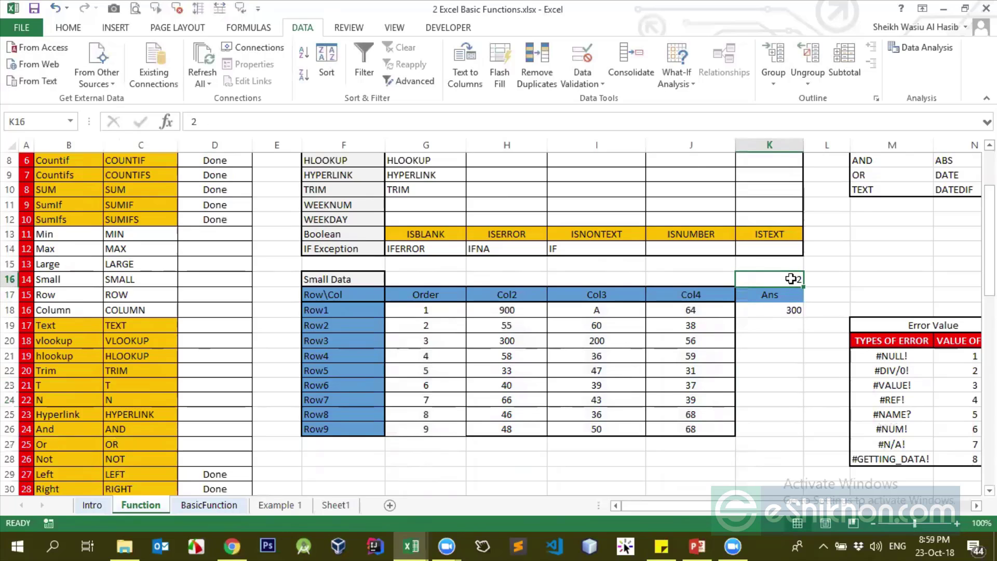
{"action": "type", "text": "3"}
{"action": "key", "text": "Return"}
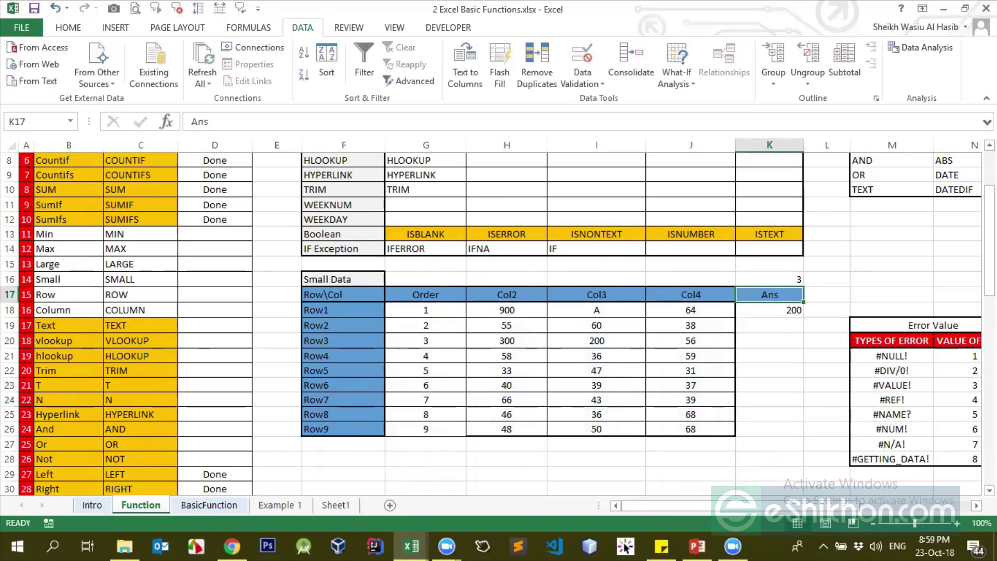
{"action": "key", "text": "Return"}
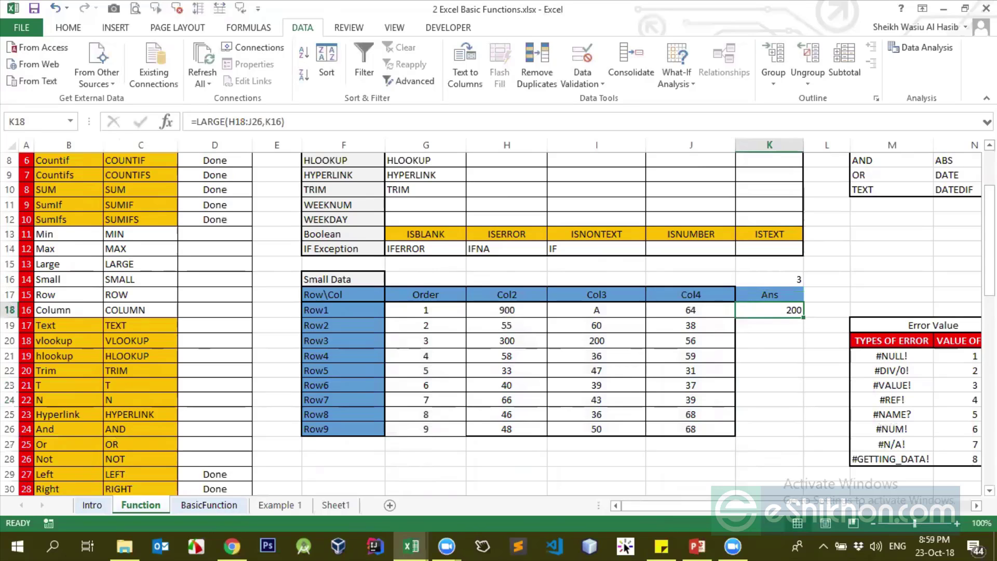
- Enter Done in the Min (D13) and Max (D14) Status cells, correcting the 'Doen' typo
{"action": "scroll", "coordinate": [837, 353], "scroll_direction": "up", "scroll_amount": 2}
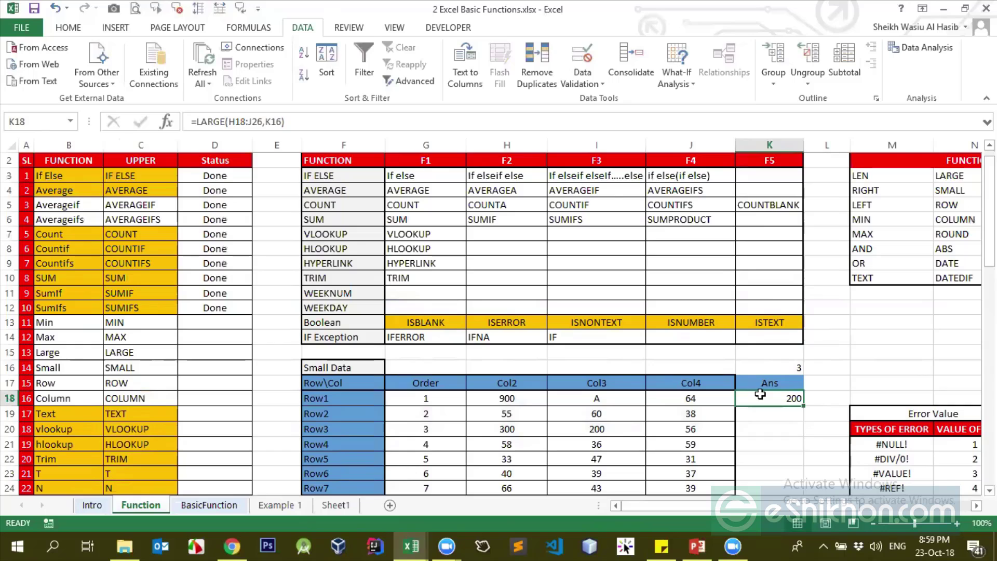
{"action": "scroll", "coordinate": [760, 394], "scroll_direction": "up", "scroll_amount": 1}
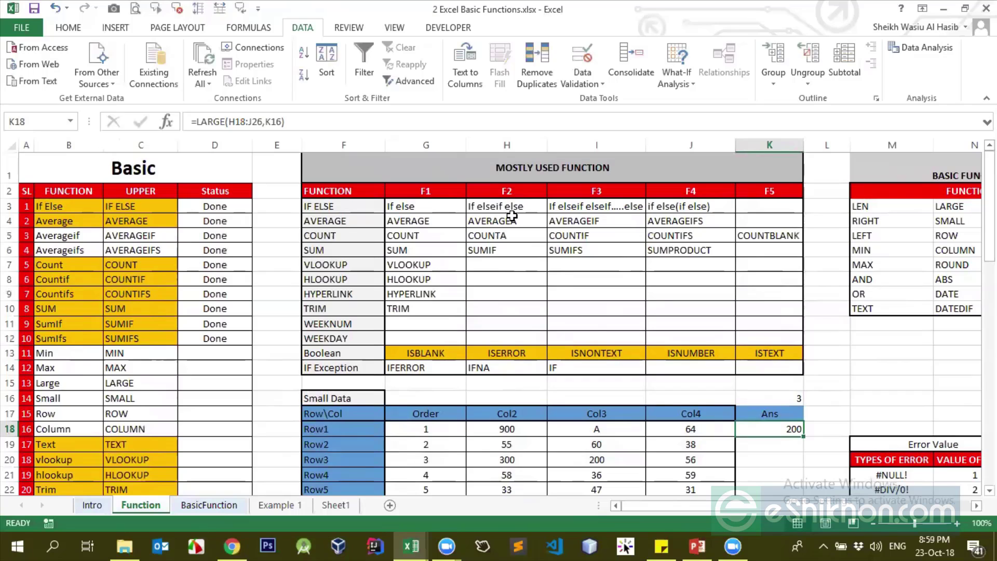
{"action": "left_click", "coordinate": [200, 352]}
{"action": "type", "text": "Done"}
{"action": "key", "text": "Return"}
{"action": "type", "text": "Doen"}
{"action": "key", "text": "Return"}
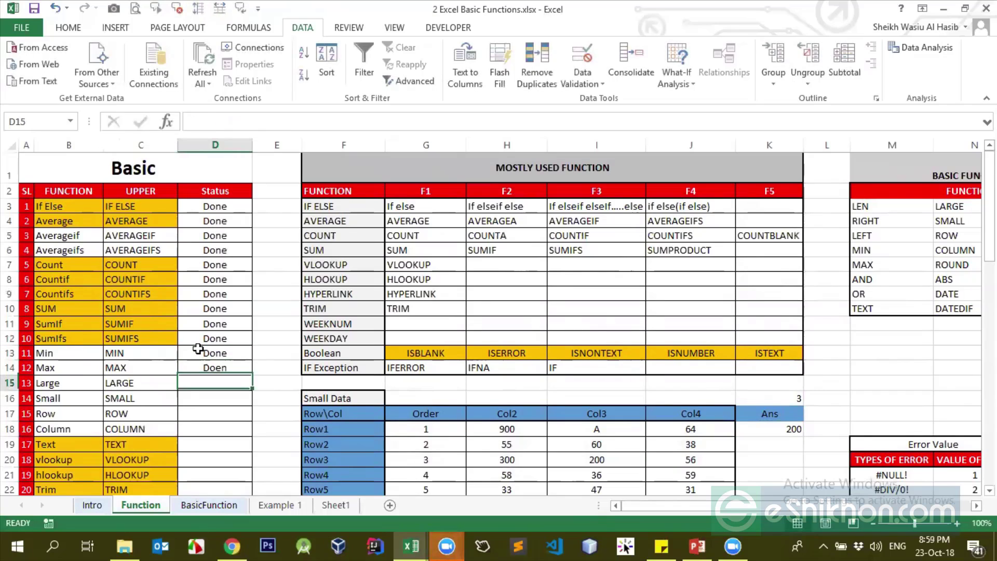
{"action": "type", "text": "D"}
{"action": "key", "text": "Up"}
{"action": "type", "text": "Done"}
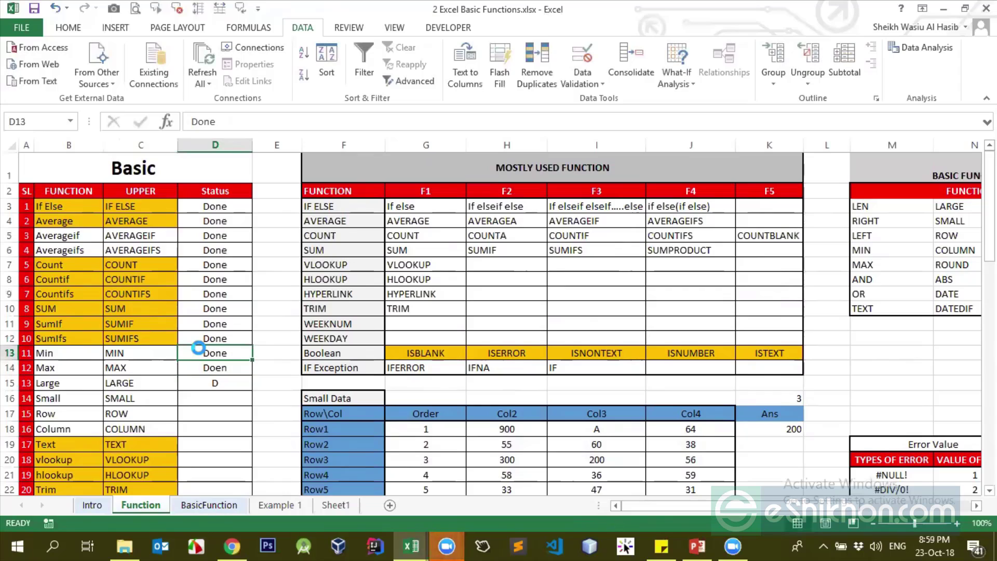
{"action": "key", "text": "Return"}
- Copy Done from D14 into the Large Status cell D15
{"action": "key", "text": "Up"}
{"action": "key", "text": "ctrl+c"}
{"action": "key", "text": "Down"}
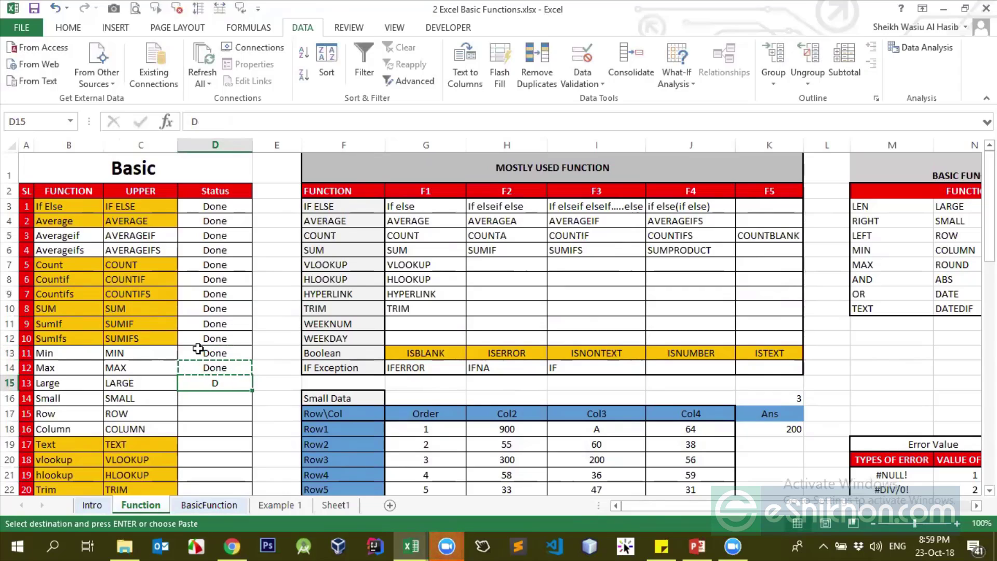
{"action": "key", "text": "Return"}
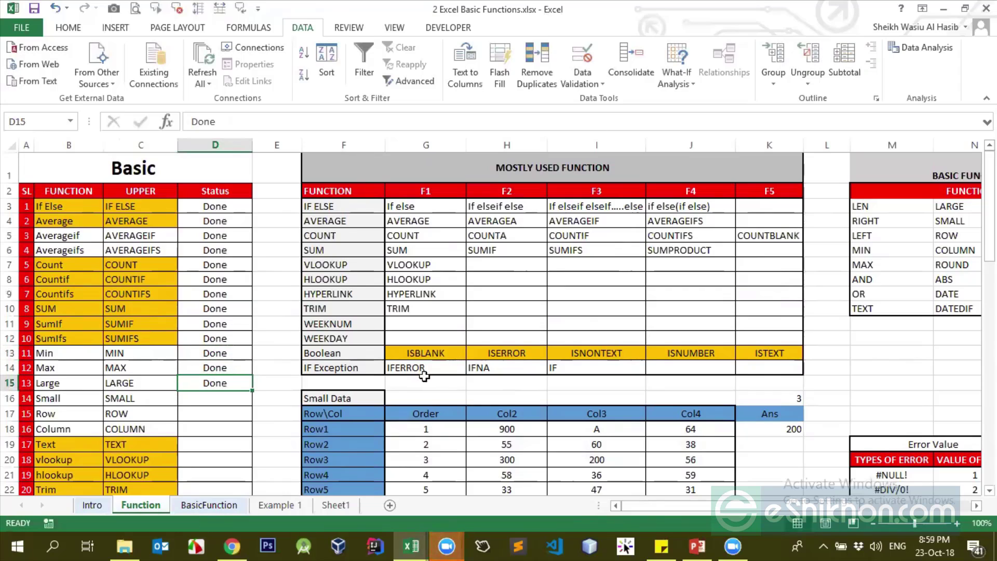
{"action": "left_click", "coordinate": [343, 398]}
{"action": "left_click", "coordinate": [195, 401]}
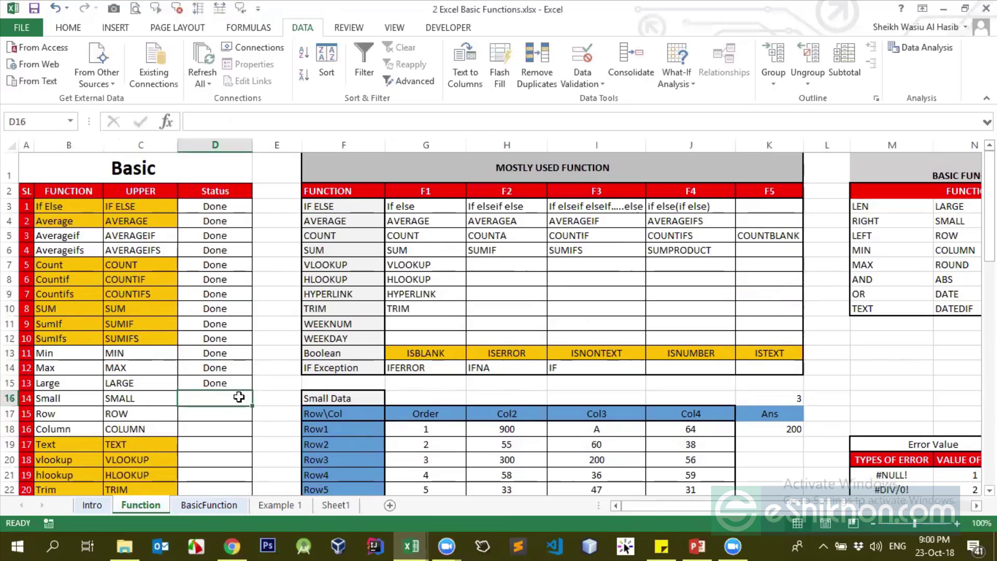
- Enter =SMALL(H18:J26,1) in Ans cell K18
{"action": "left_click", "coordinate": [780, 429]}
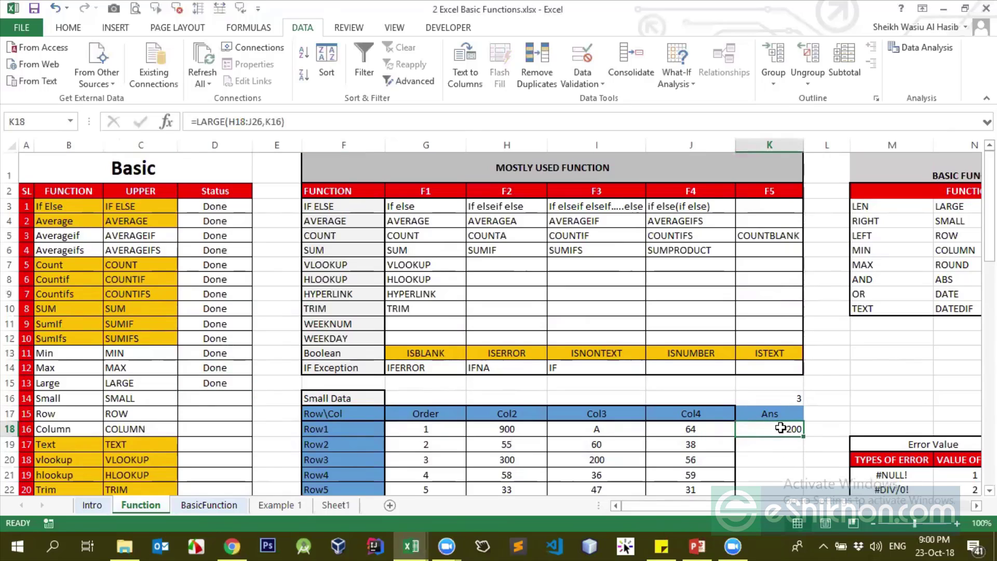
{"action": "type", "text": "=sm"}
{"action": "key", "text": "Tab"}
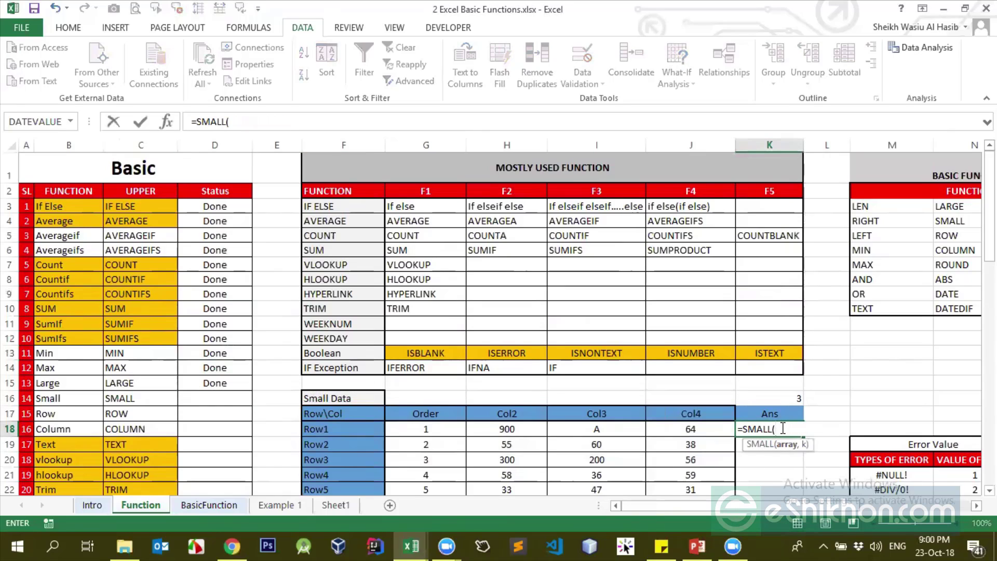
{"action": "left_click", "coordinate": [443, 431]}
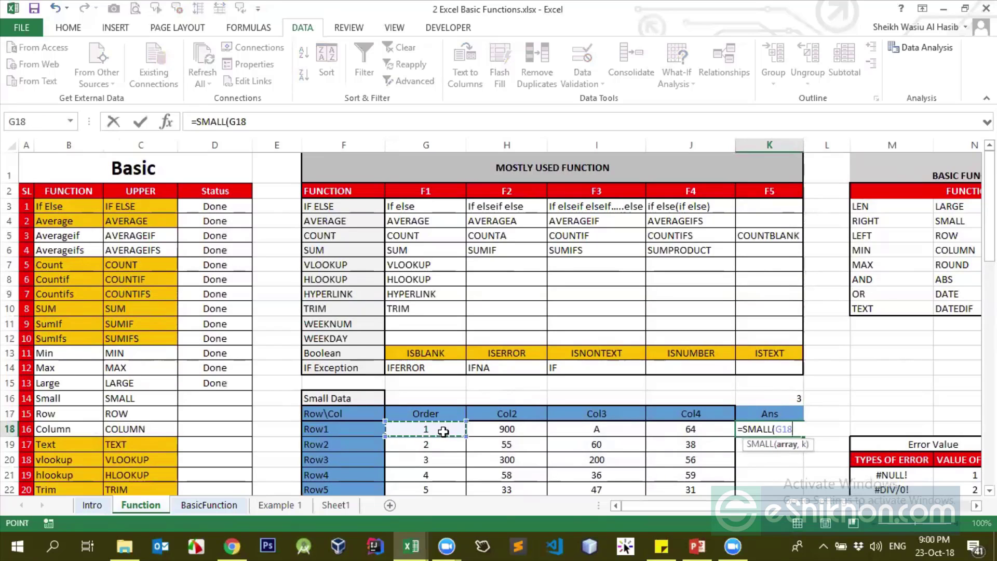
{"action": "left_click_drag", "start_coordinate": [470, 430], "coordinate": [692, 443]}
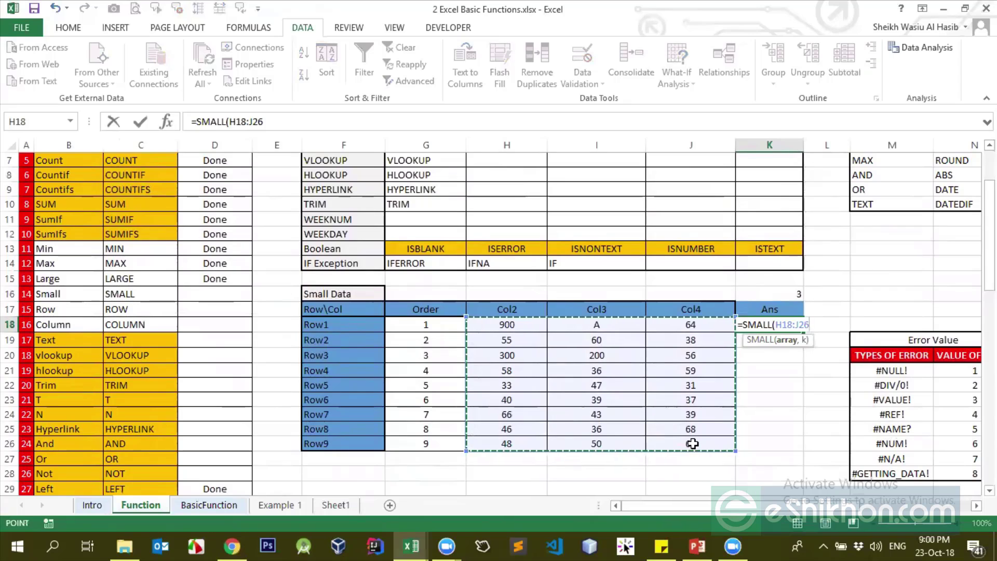
{"action": "type", "text": ",1"}
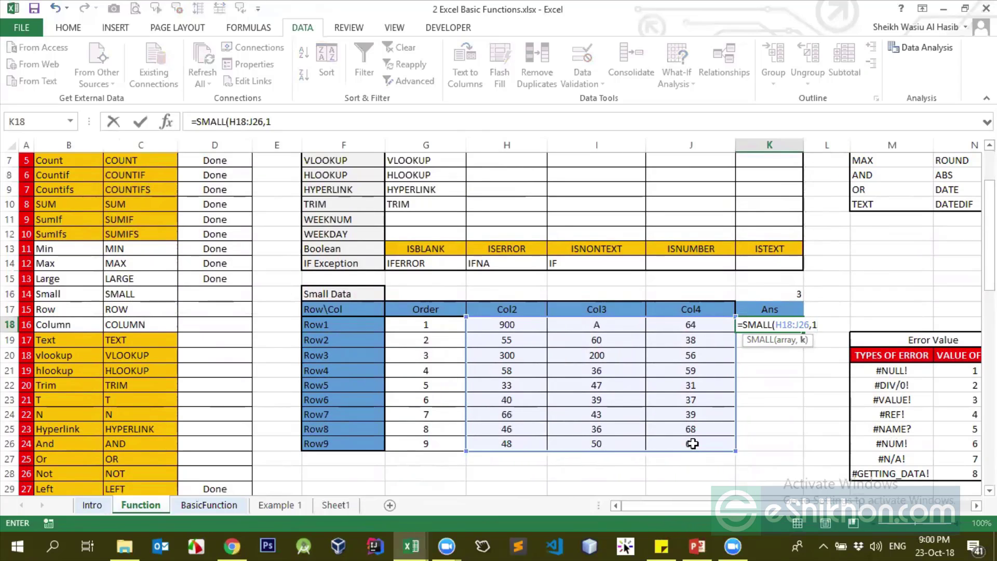
{"action": "key", "text": "Return"}
{"action": "key", "text": "Up"}
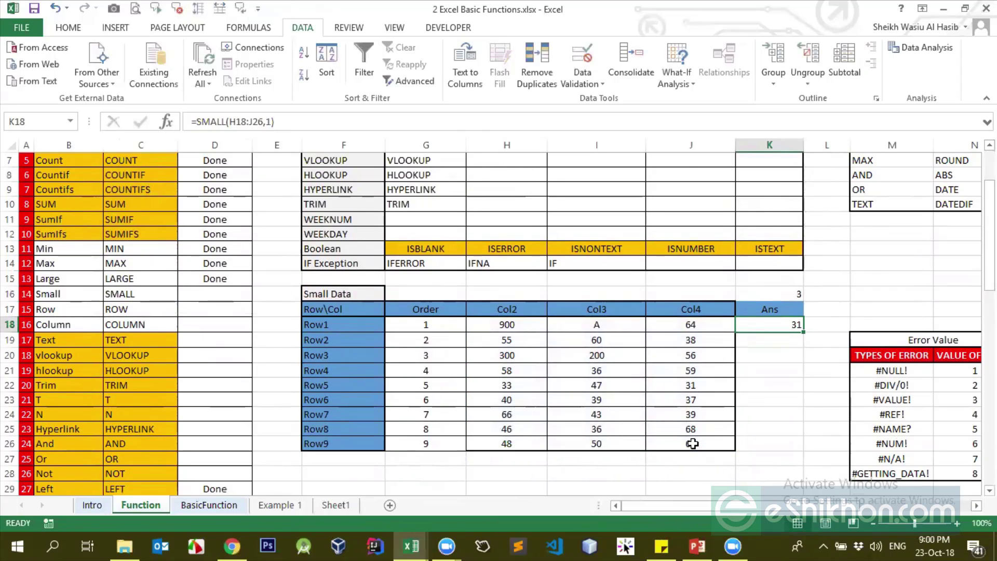
- Change the SMALL formula's k argument to 2
{"action": "left_click", "coordinate": [271, 121]}
{"action": "key", "text": "BackSpace"}
{"action": "type", "text": "2"}
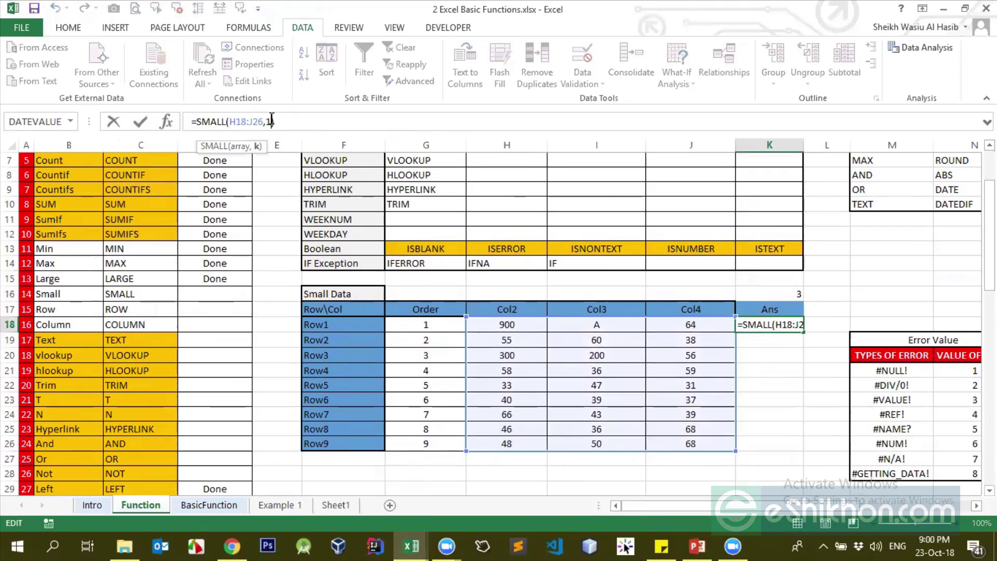
{"action": "key", "text": "Return"}
{"action": "key", "text": "Up"}
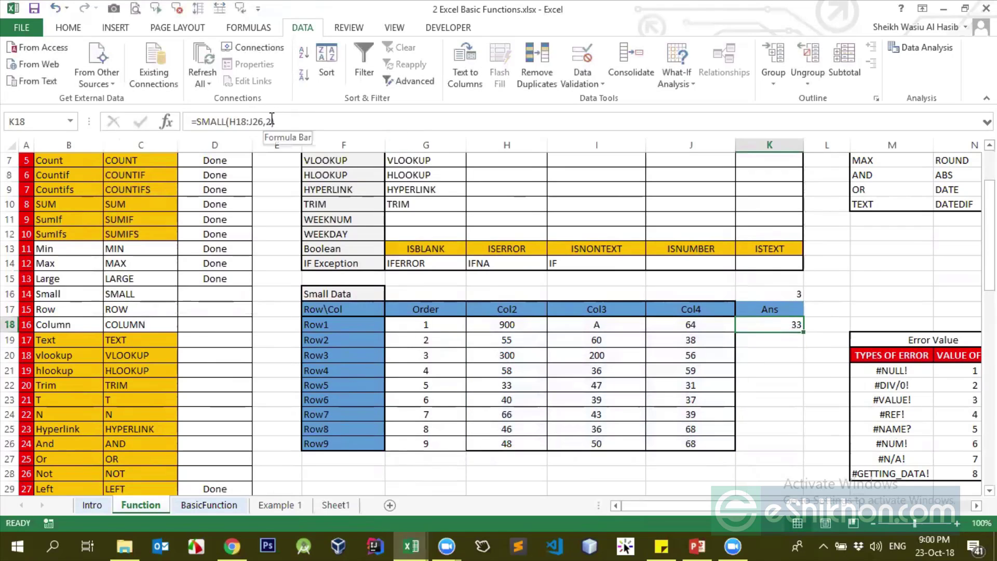
- Try the values 3 and then 1 in Row3's Col2 cell H20
{"action": "left_click", "coordinate": [504, 354]}
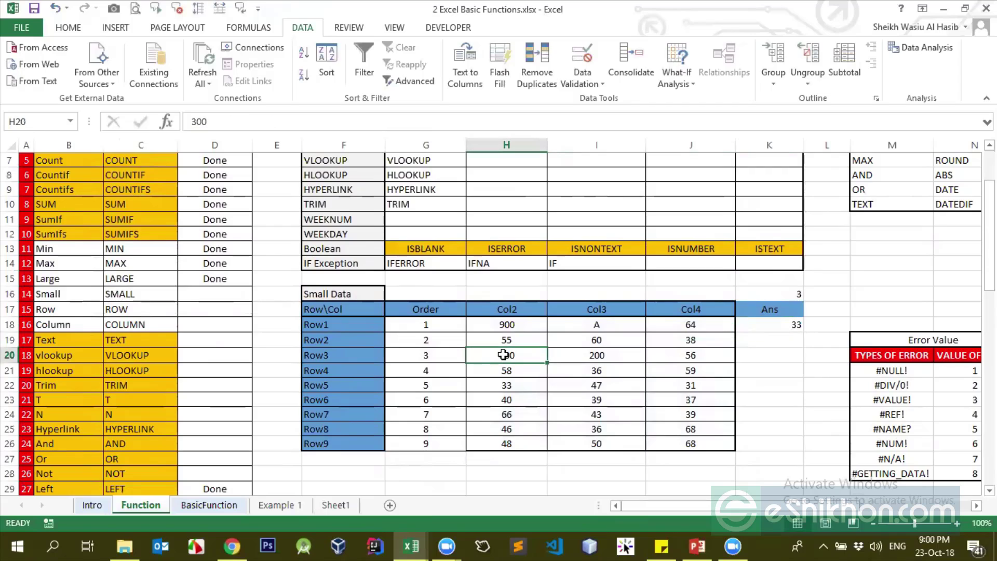
{"action": "type", "text": "3"}
{"action": "key", "text": "Return"}
{"action": "left_click", "coordinate": [522, 358]}
{"action": "type", "text": "1"}
{"action": "key", "text": "Return"}
- Set the SMALL formula's k argument back to 1
{"action": "left_click", "coordinate": [803, 326]}
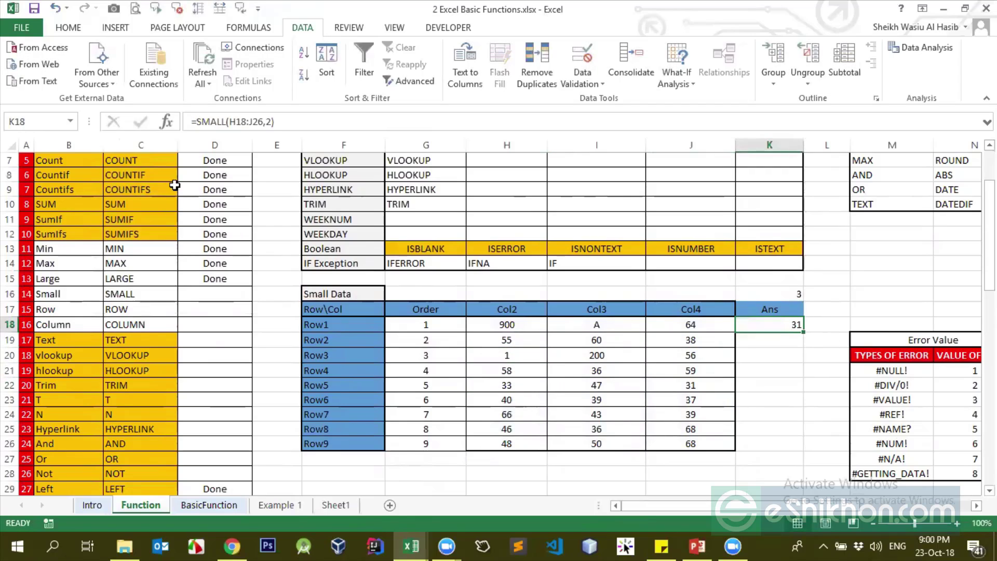
{"action": "left_click", "coordinate": [257, 120]}
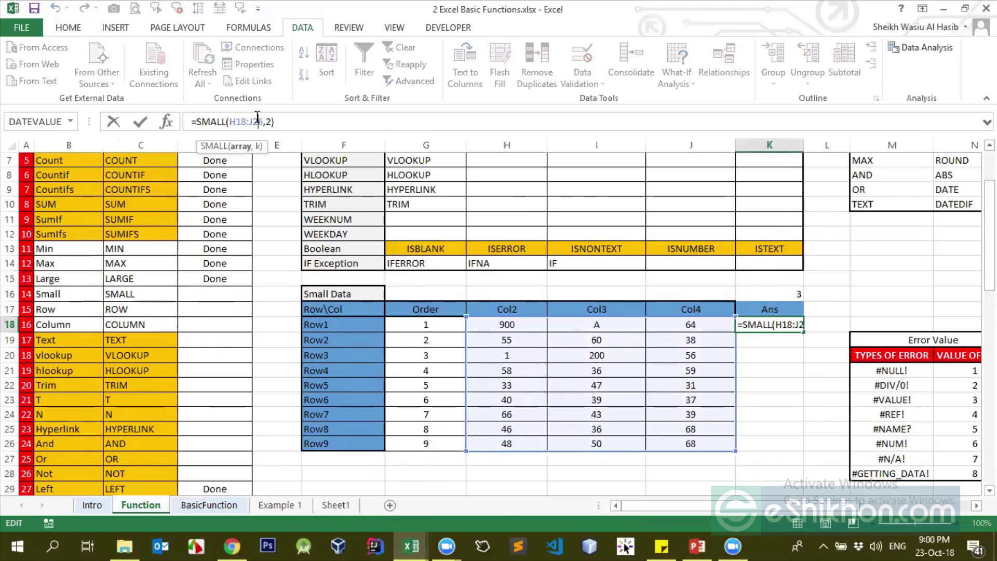
{"action": "key", "text": "Escape"}
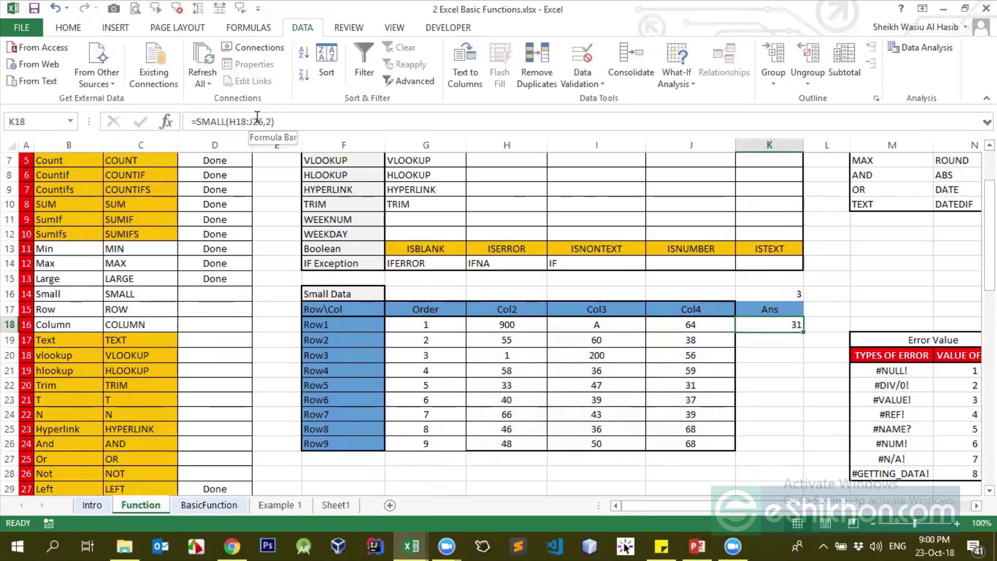
{"action": "left_click", "coordinate": [761, 357]}
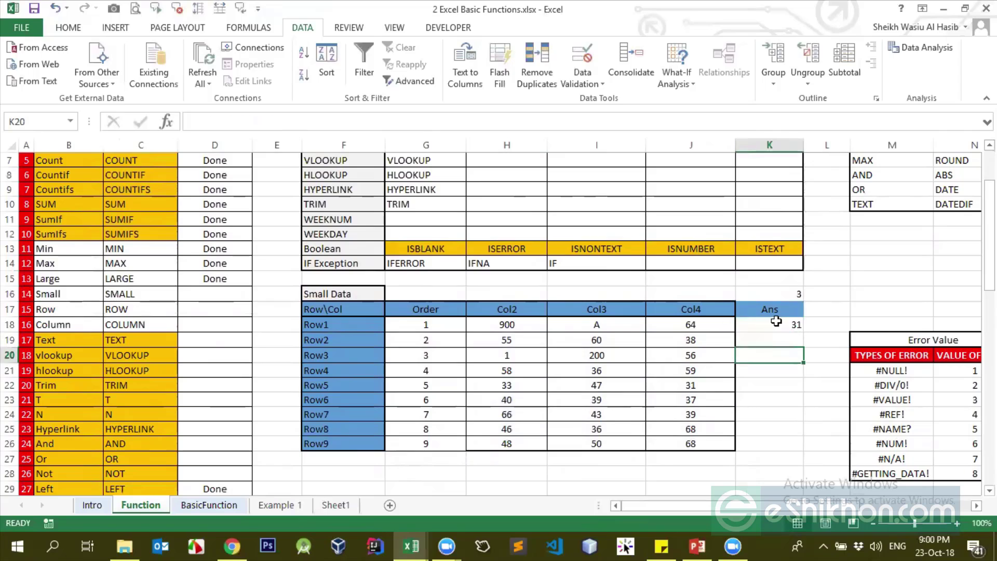
{"action": "left_click", "coordinate": [780, 326]}
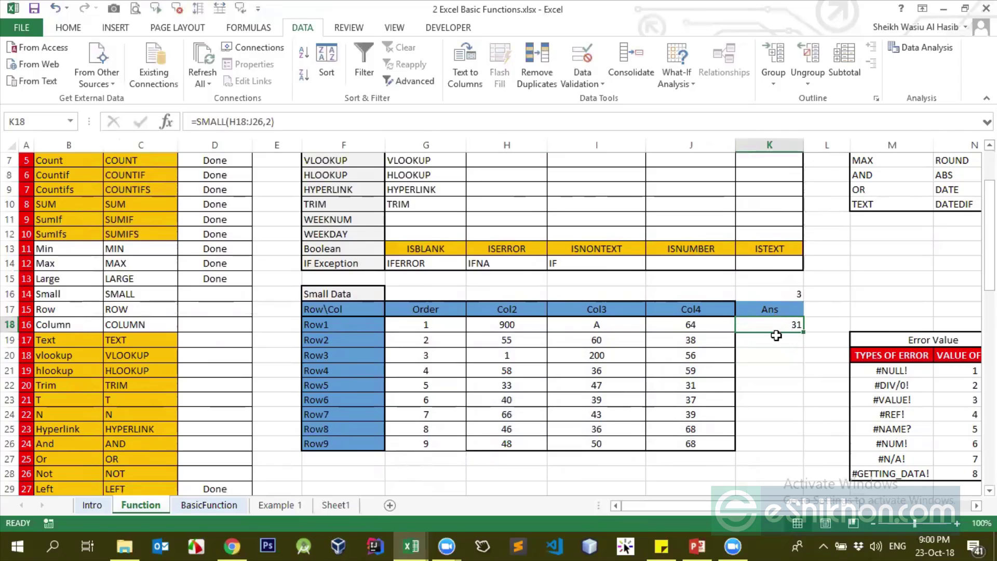
{"action": "left_click", "coordinate": [275, 120]}
{"action": "key", "text": "BackSpace"}
{"action": "type", "text": "1"}
{"action": "key", "text": "Return"}
{"action": "key", "text": "Up"}
- Change Row3's Col2 value in H20 to 2
{"action": "left_click", "coordinate": [514, 355]}
{"action": "type", "text": "2"}
{"action": "key", "text": "Return"}
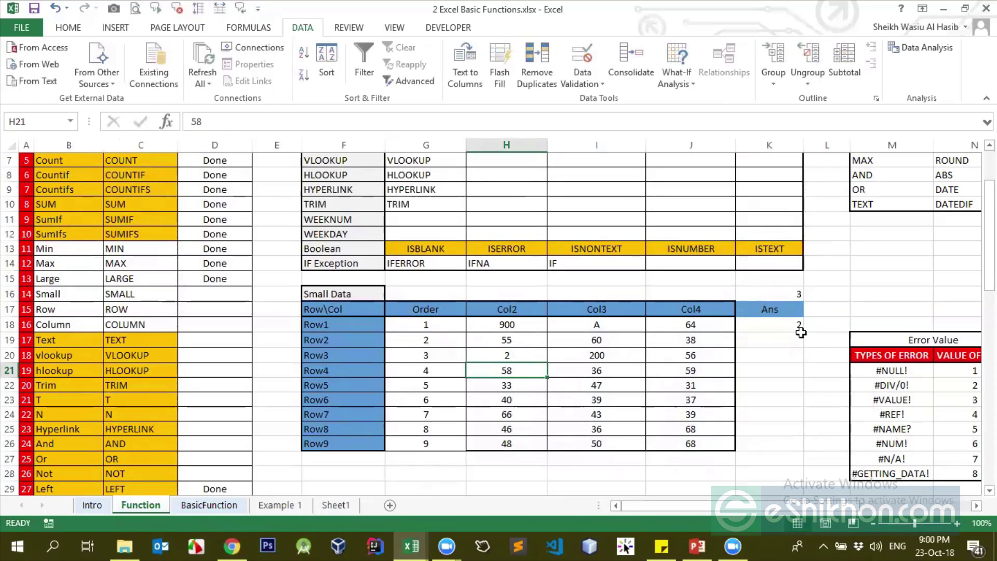
{"action": "left_click", "coordinate": [799, 326]}
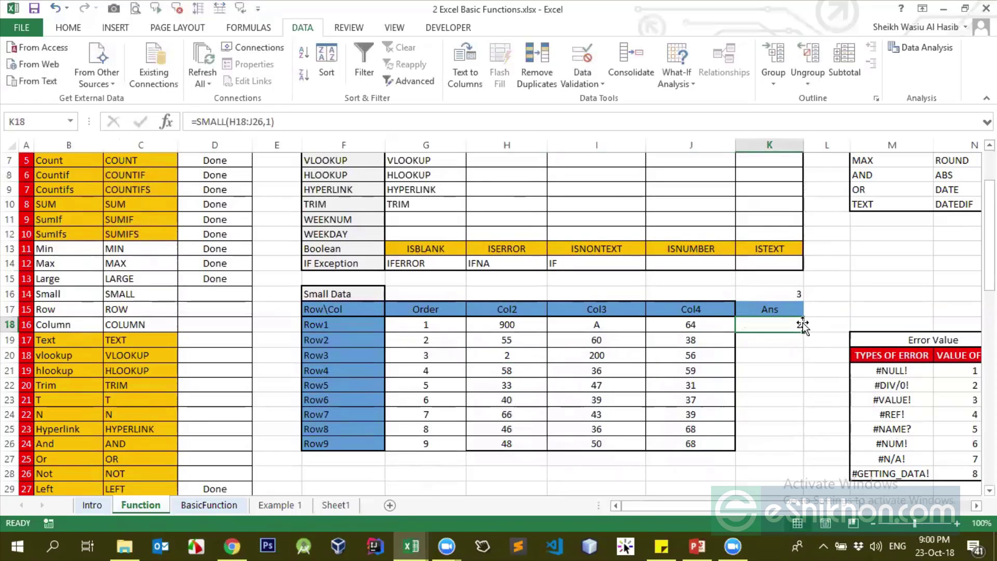
- Enter Done in Small's Status cell D16
{"action": "left_click", "coordinate": [197, 296]}
{"action": "type", "text": "D"}
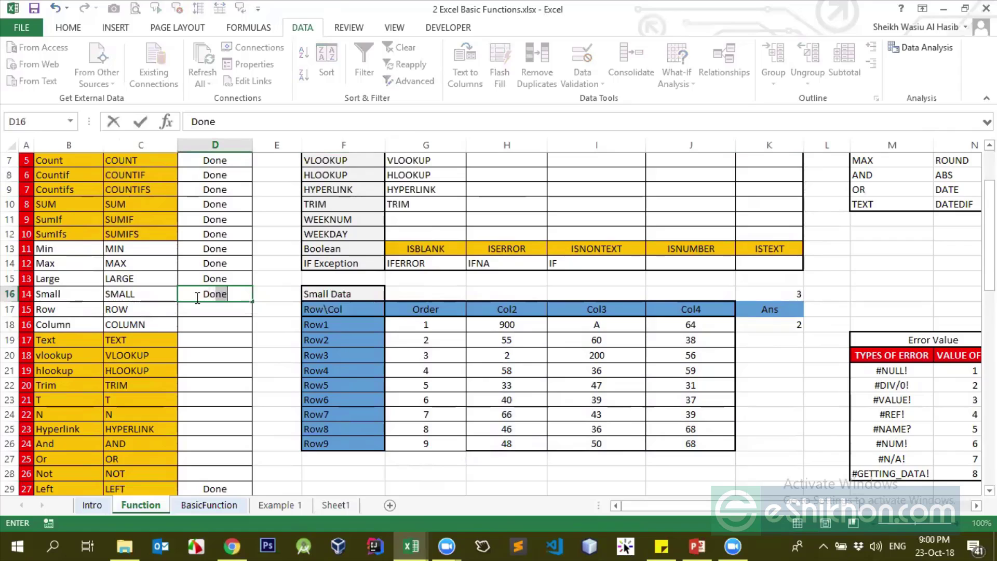
{"action": "key", "text": "Return"}
{"action": "left_click", "coordinate": [197, 297]}
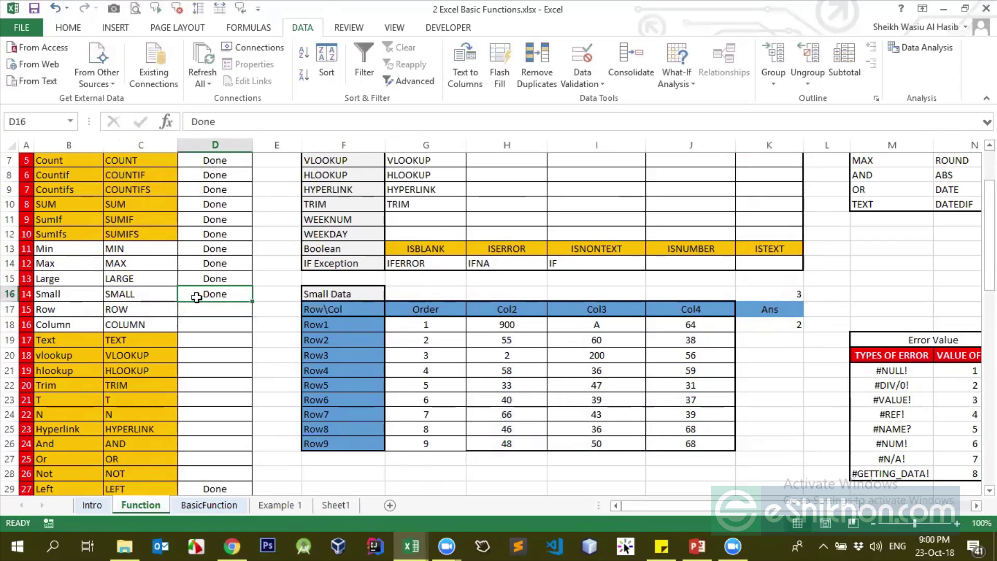
{"action": "left_click", "coordinate": [56, 279]}
{"action": "left_click", "coordinate": [51, 293]}
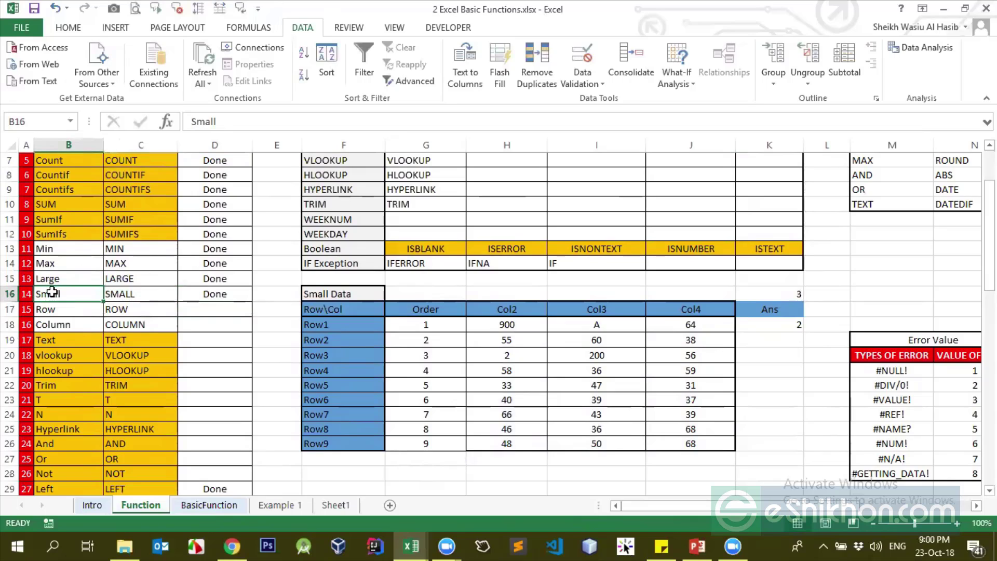
{"action": "left_click", "coordinate": [208, 307]}
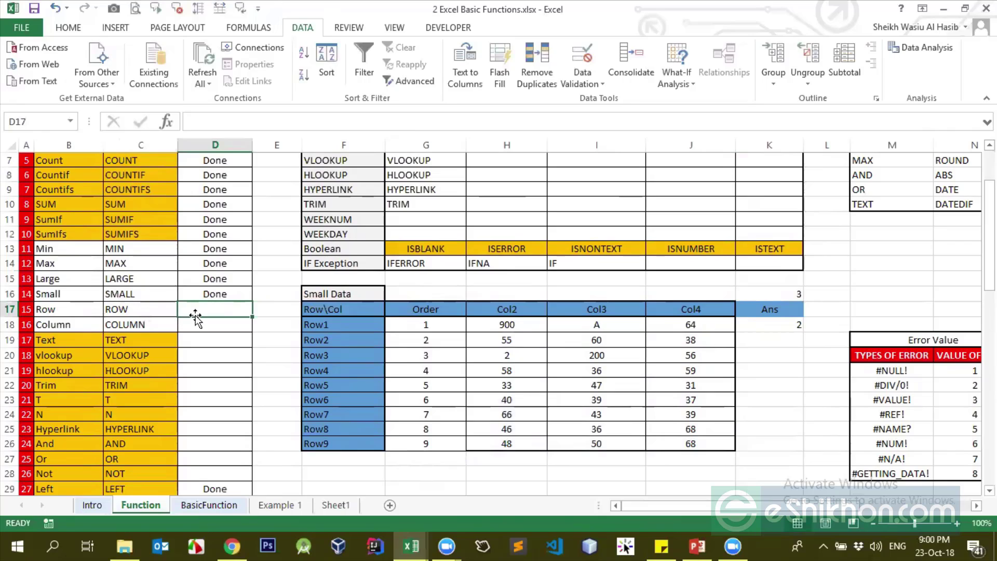
{"action": "left_click", "coordinate": [778, 326]}
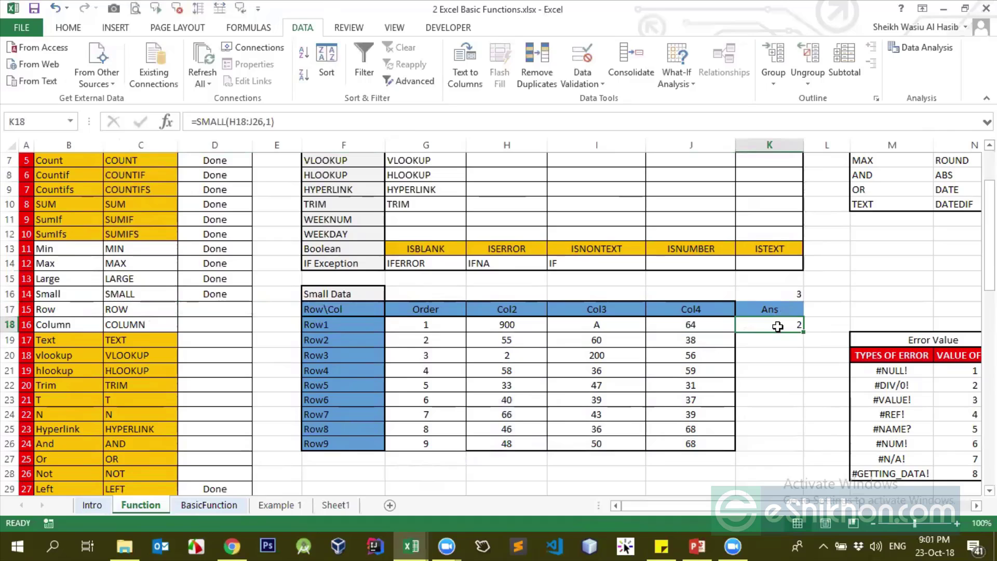
- Replace the SMALL result in K18 with =ROW(K16), returning 16, and re-enter 3 in K16
{"action": "key", "text": "Delete"}
{"action": "type", "text": "=ro"}
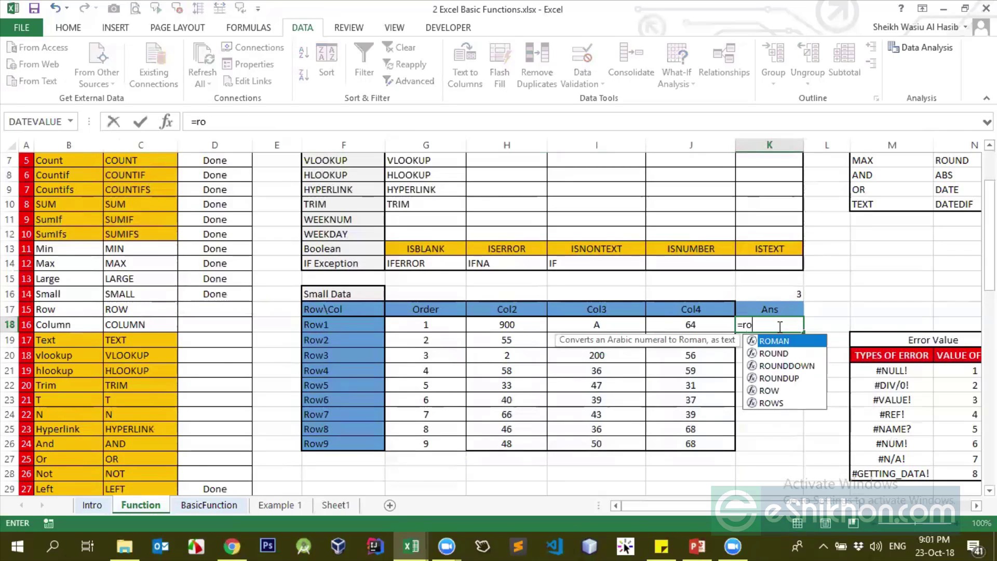
{"action": "type", "text": "w"}
{"action": "key", "text": "Tab"}
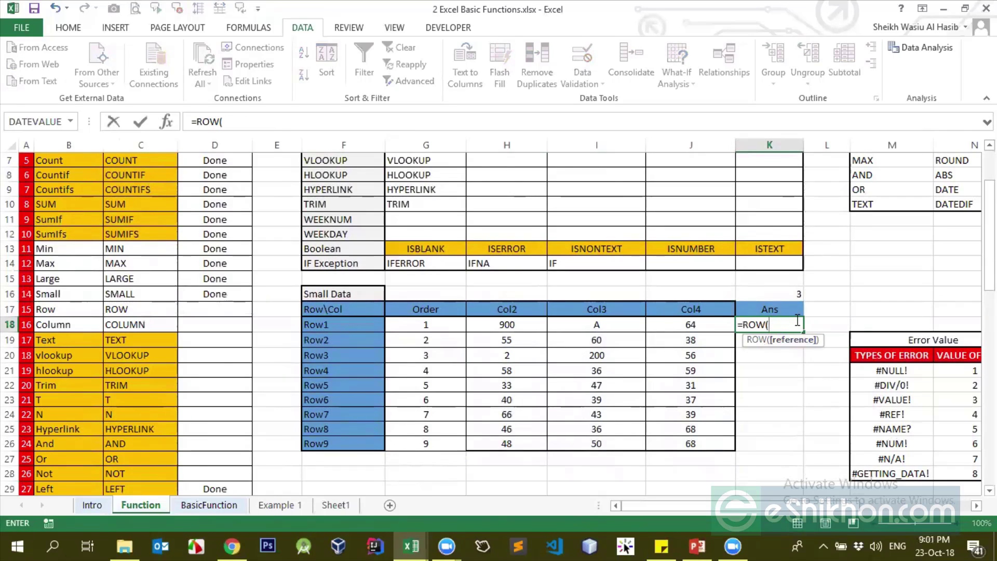
{"action": "left_click", "coordinate": [798, 294]}
{"action": "type", "text": ")"}
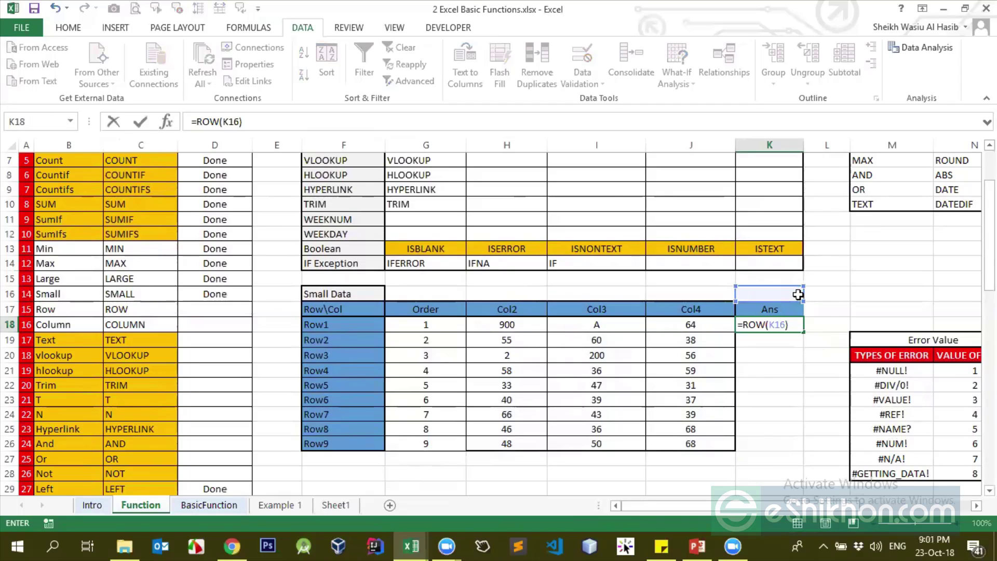
{"action": "key", "text": "ctrl+Return"}
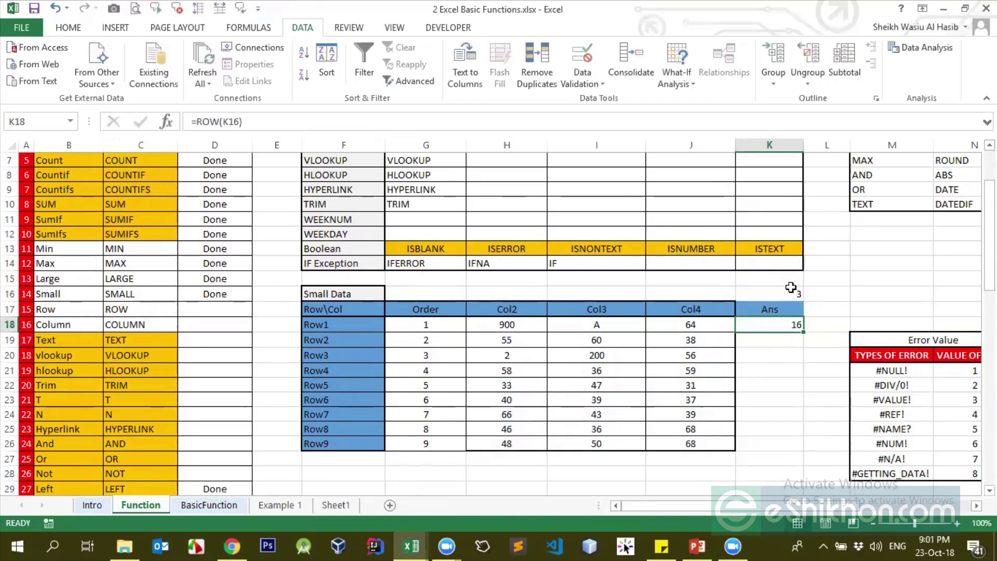
{"action": "left_click", "coordinate": [791, 288]}
{"action": "type", "text": "3"}
{"action": "key", "text": "ctrl+Return"}
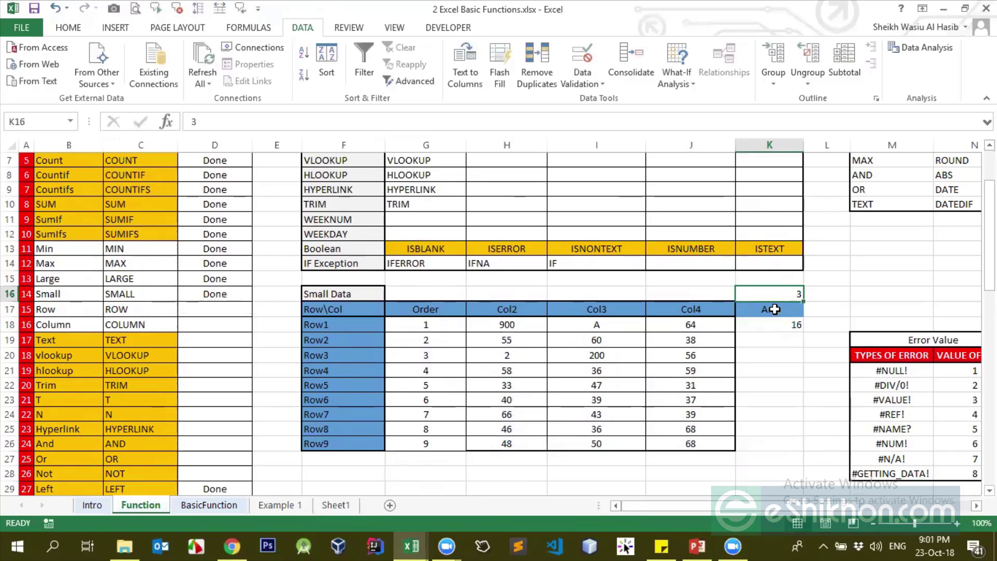
- Review the =ROW(K16) formula in K18 against row 16
{"action": "left_click", "coordinate": [770, 328]}
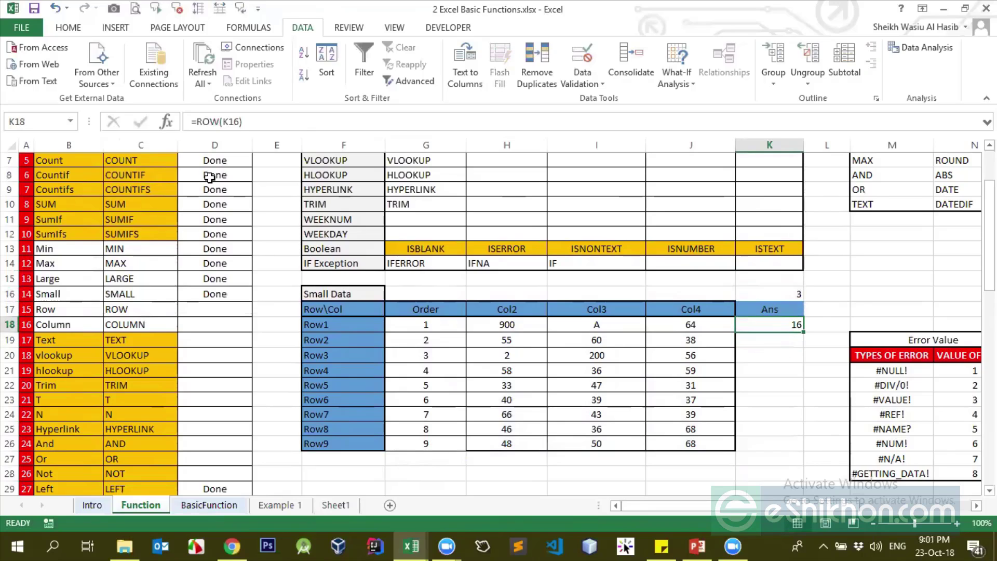
{"action": "left_click_drag", "start_coordinate": [225, 122], "coordinate": [237, 122]}
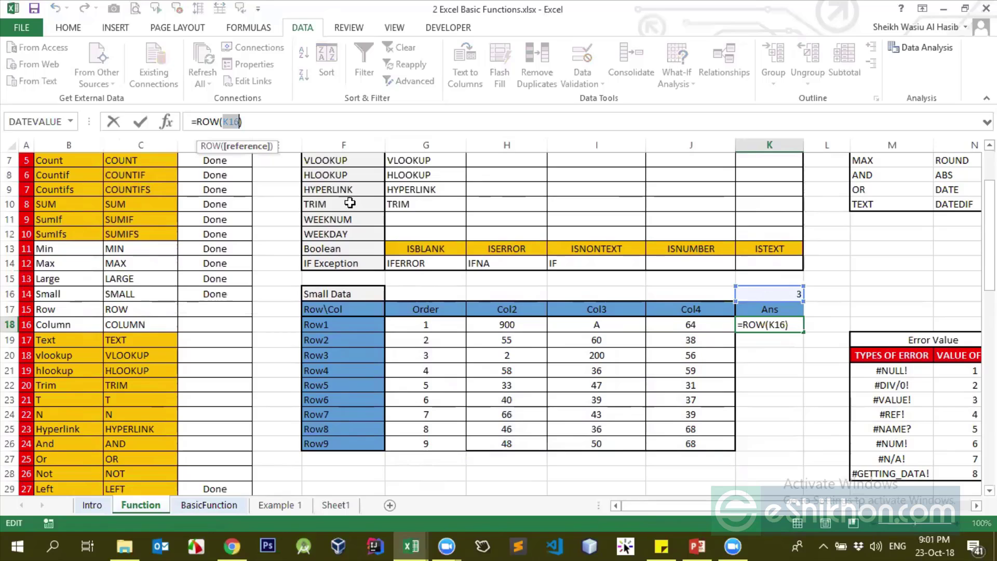
{"action": "key", "text": "Return"}
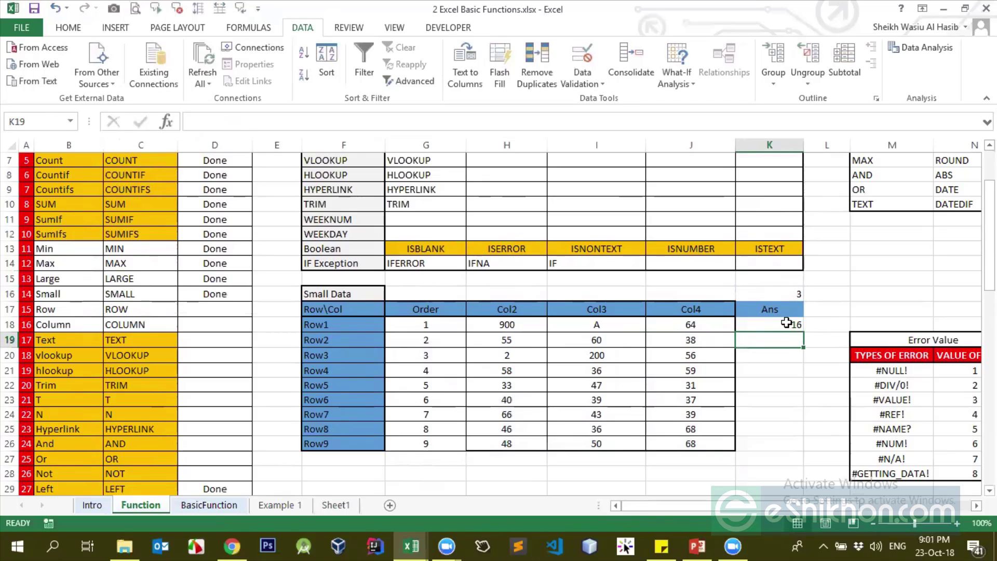
{"action": "left_click", "coordinate": [786, 323]}
{"action": "left_click", "coordinate": [723, 277]}
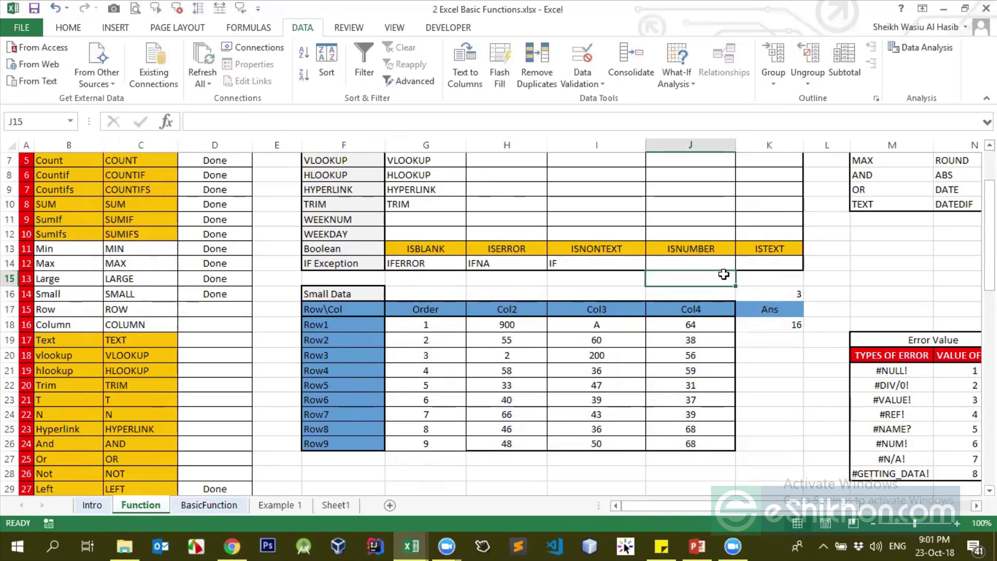
{"action": "left_click", "coordinate": [10, 293]}
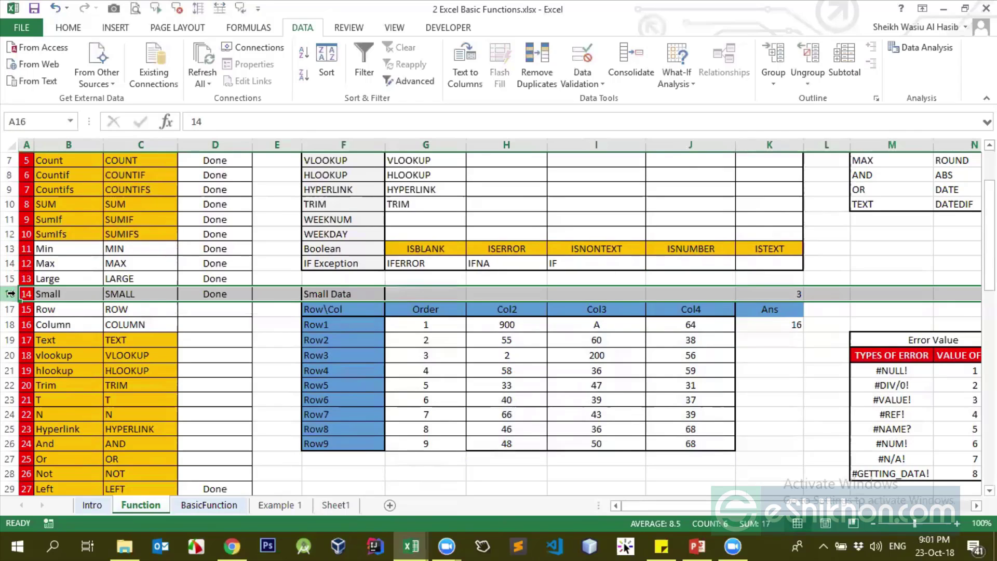
- Enter =ROW(R17) in Ans cell K18, returning 17
{"action": "left_click", "coordinate": [765, 327]}
{"action": "type", "text": "="}
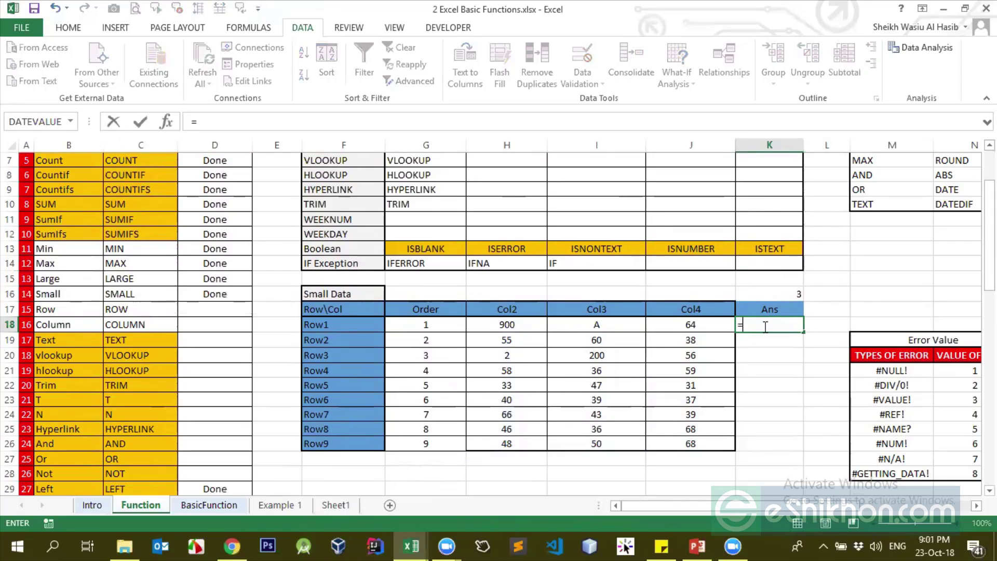
{"action": "type", "text": "row"}
{"action": "key", "text": "Tab"}
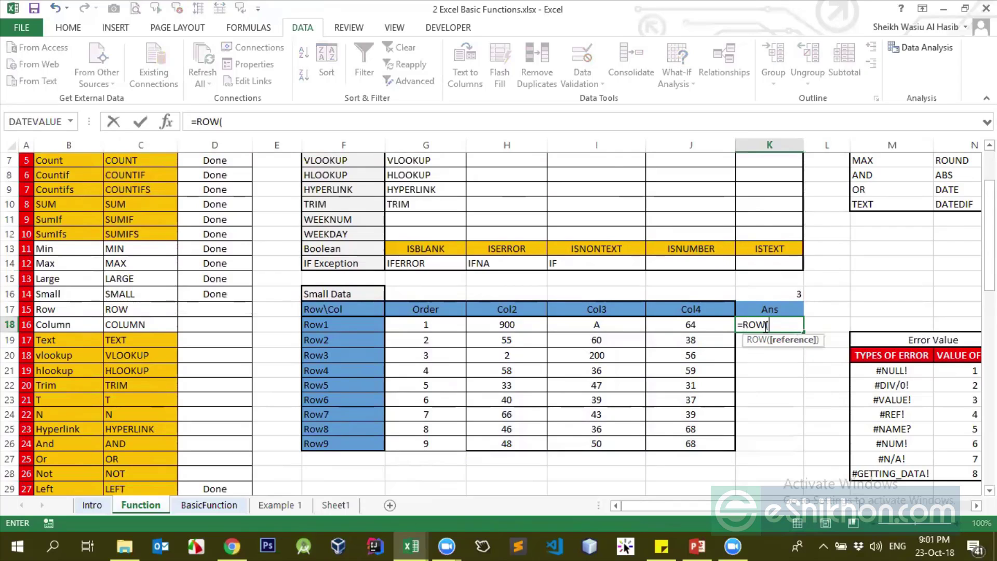
{"action": "scroll", "coordinate": [868, 238], "scroll_direction": "up", "scroll_amount": 2}
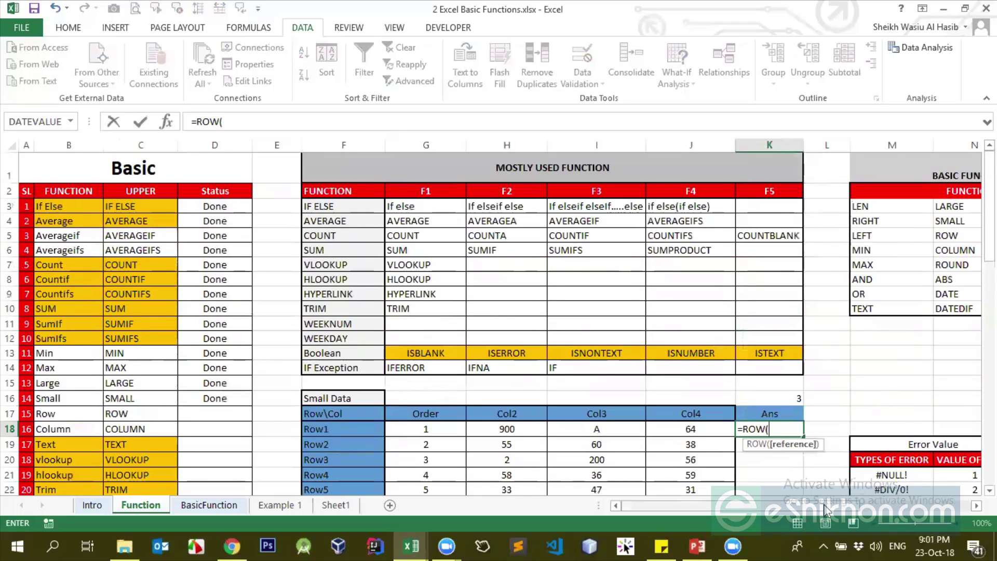
{"action": "left_click_drag", "start_coordinate": [779, 505], "coordinate": [953, 467]}
{"action": "left_click", "coordinate": [929, 413]}
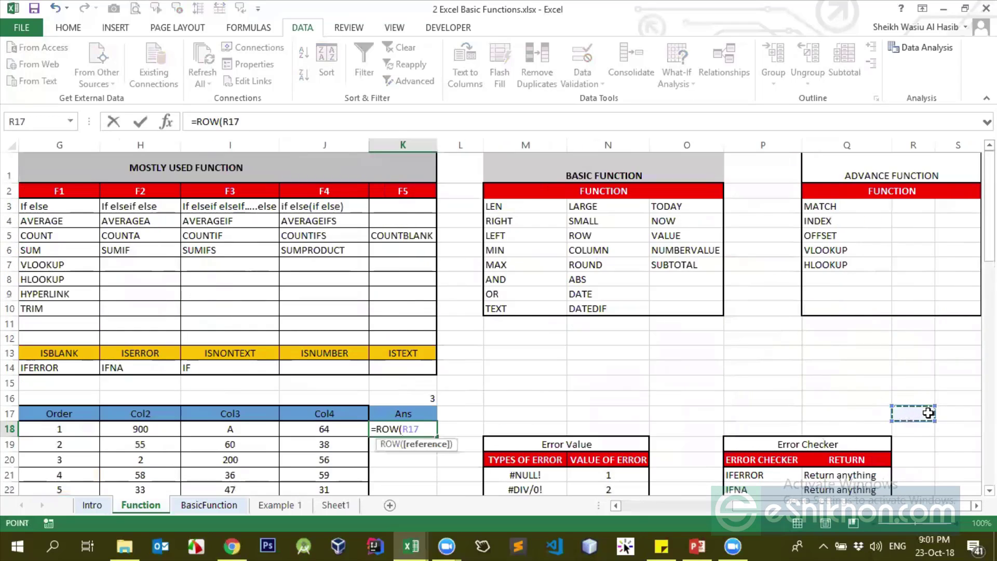
{"action": "key", "text": "Return"}
{"action": "left_click", "coordinate": [433, 429]}
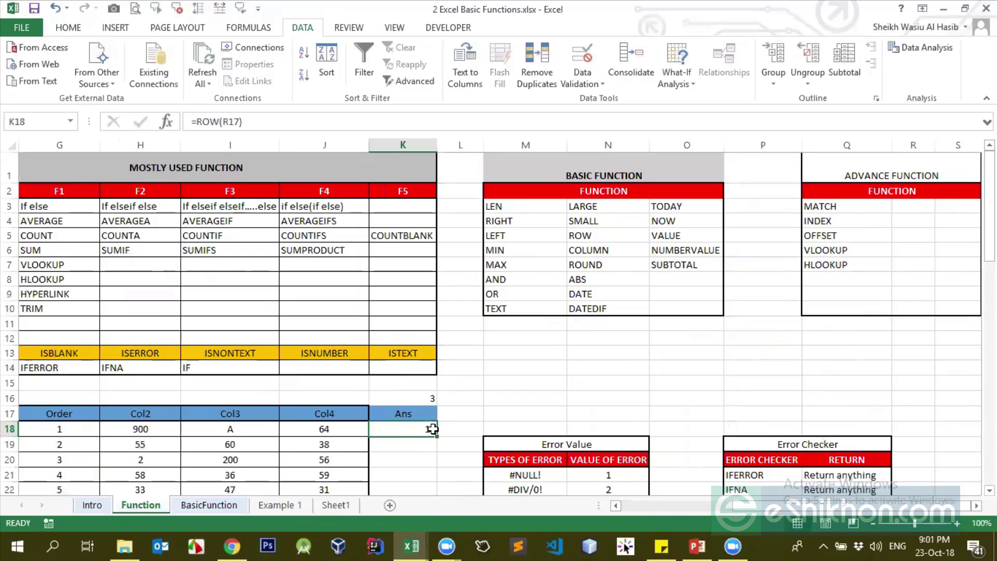
{"action": "left_click", "coordinate": [255, 117]}
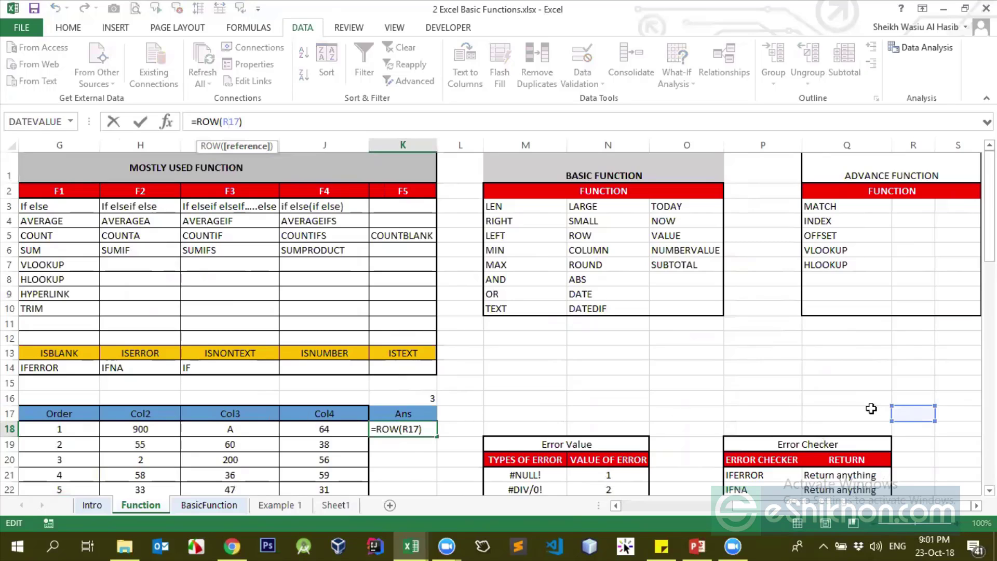
{"action": "key", "text": "ctrl+Return"}
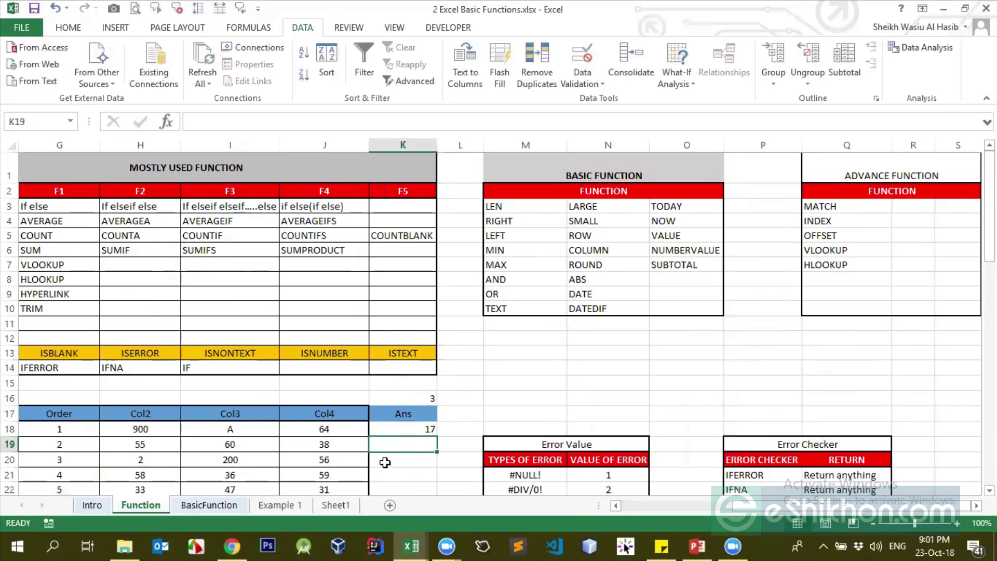
- Mark Row as Done in its Status cell D17
{"action": "scroll", "coordinate": [411, 428], "scroll_direction": "left", "scroll_amount": 3}
{"action": "scroll", "coordinate": [411, 427], "scroll_direction": "left", "scroll_amount": 3}
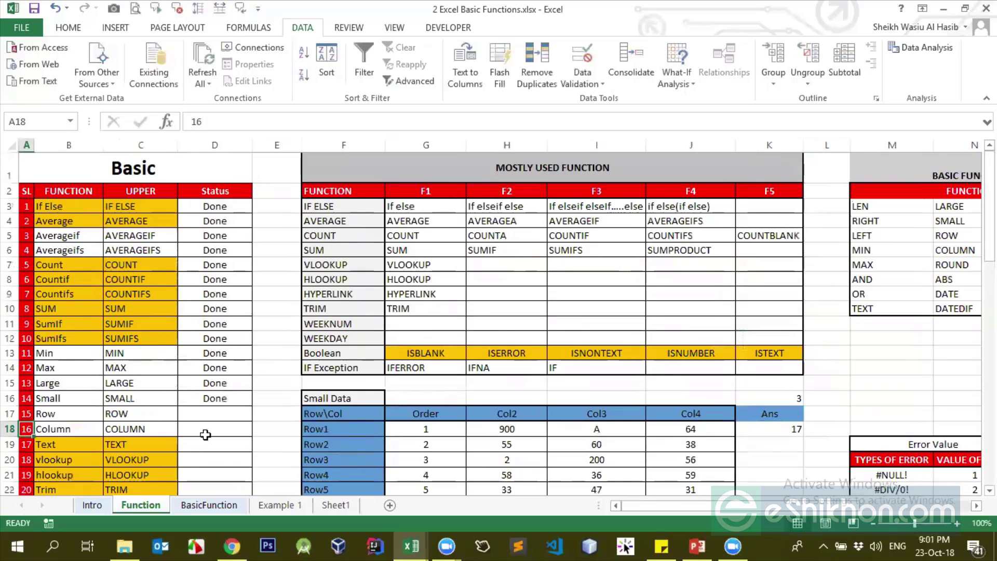
{"action": "left_click", "coordinate": [207, 412]}
{"action": "type", "text": "Done"}
{"action": "key", "text": "Return"}
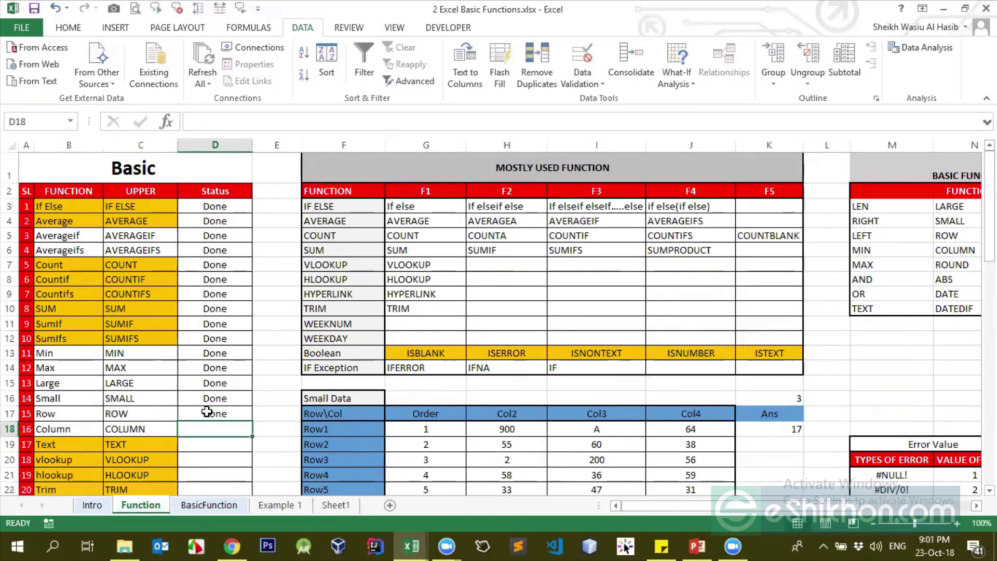
{"action": "left_click", "coordinate": [800, 431]}
- Replace K18's ROW formula with =COLUMN(N13), returning 14
{"action": "key", "text": "Delete"}
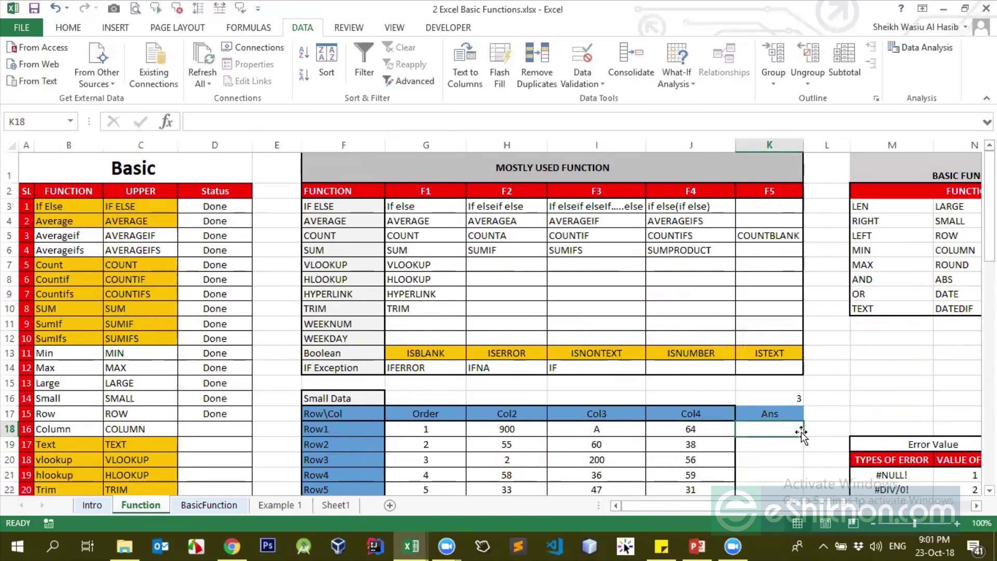
{"action": "type", "text": "=c"}
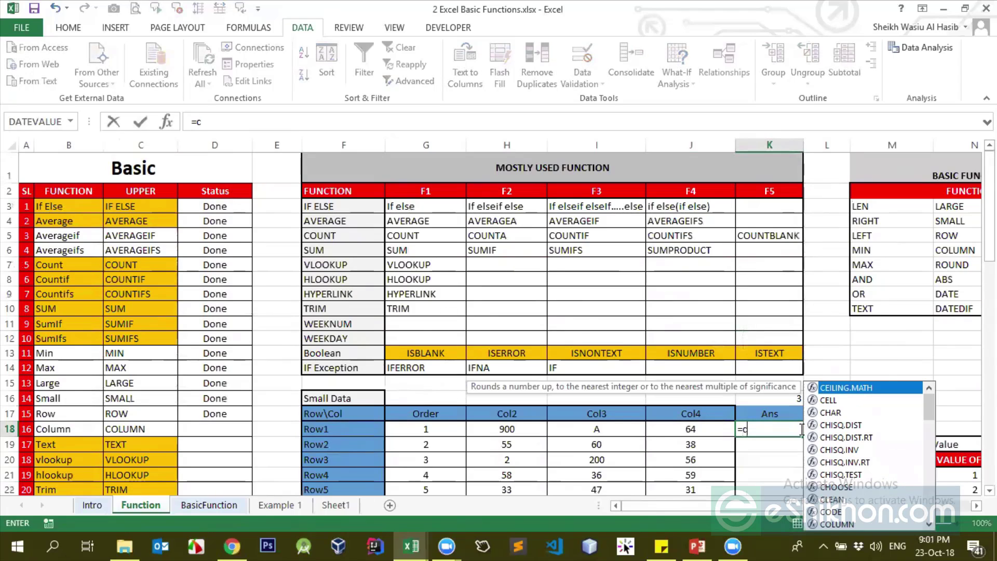
{"action": "type", "text": "olum"}
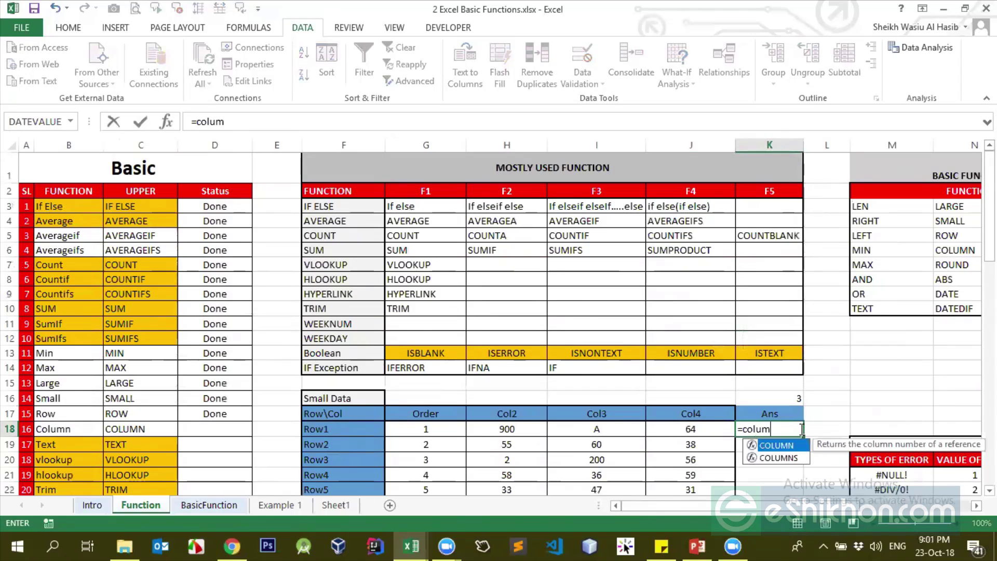
{"action": "key", "text": "Tab"}
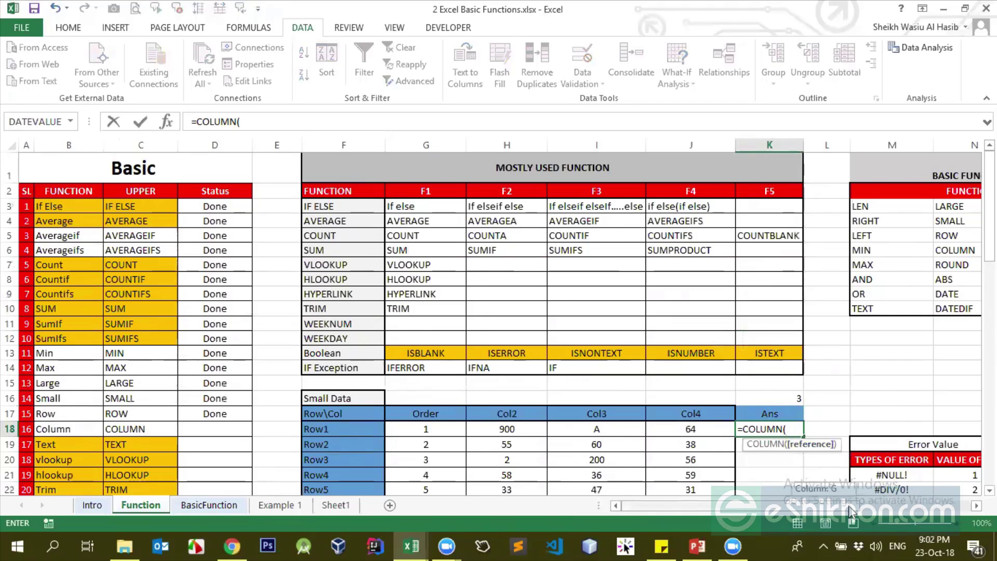
{"action": "scroll", "coordinate": [827, 505], "scroll_direction": "right", "scroll_amount": 3}
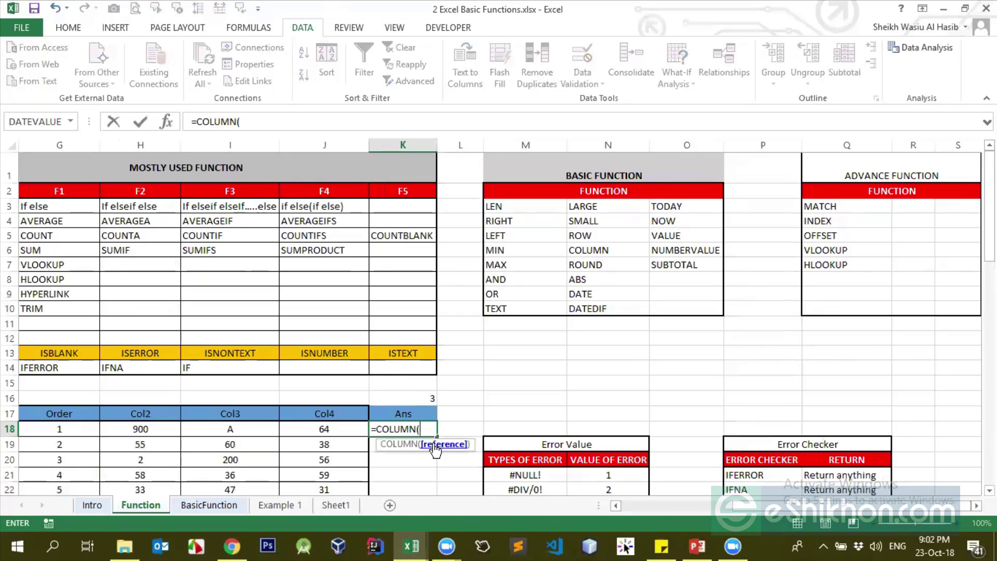
{"action": "left_click", "coordinate": [574, 355]}
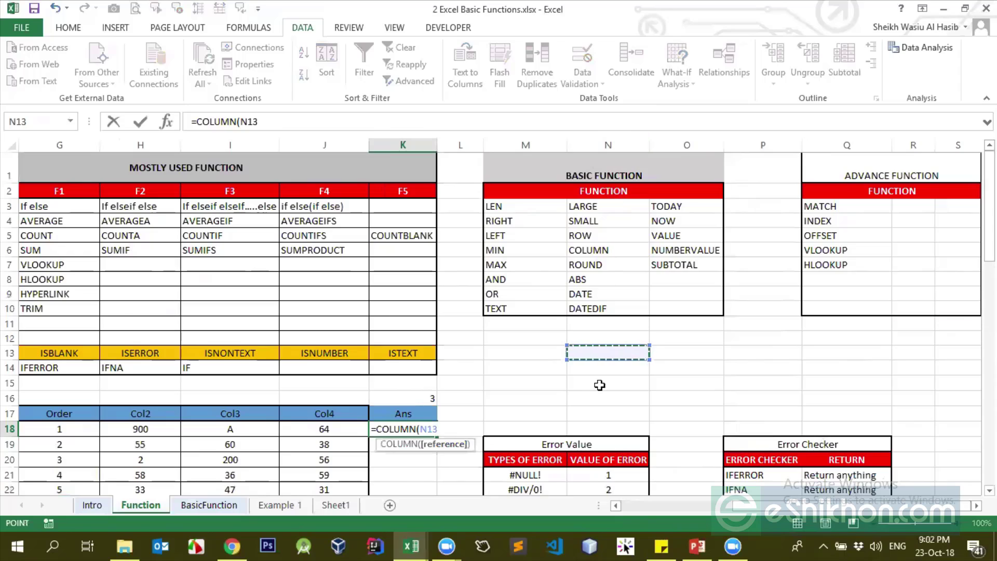
{"action": "key", "text": "ctrl+Return"}
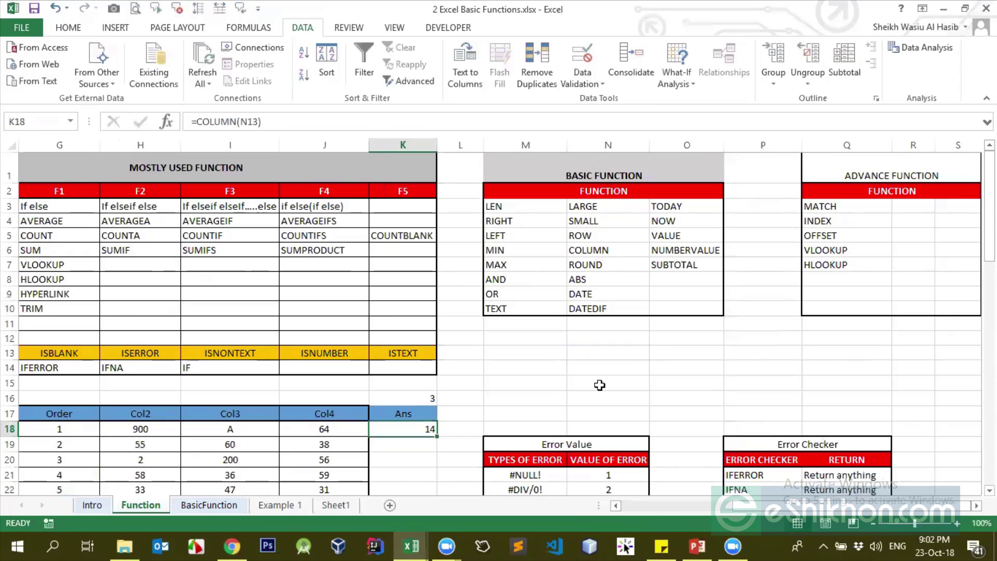
{"action": "left_click", "coordinate": [603, 364]}
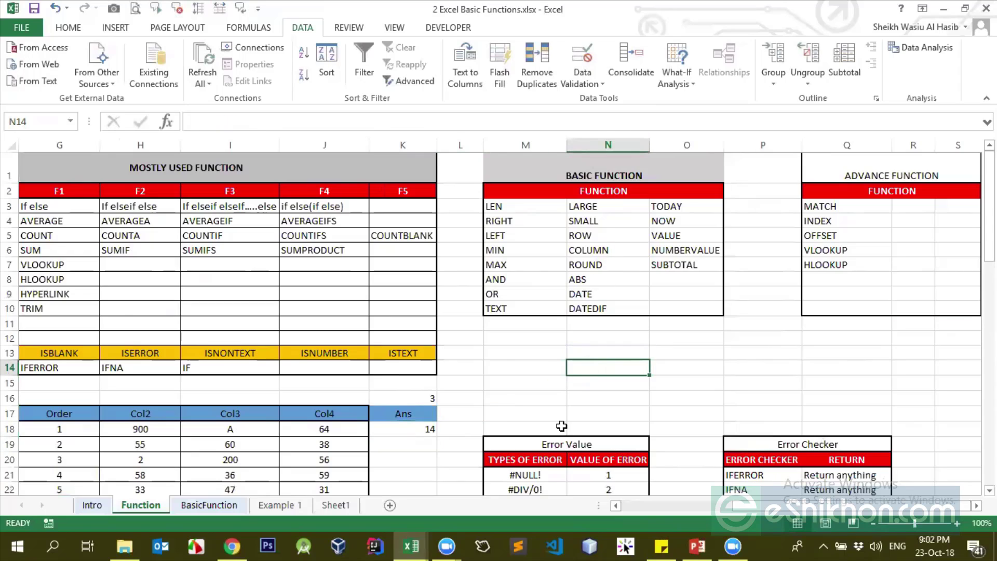
{"action": "scroll", "coordinate": [363, 468], "scroll_direction": "left", "scroll_amount": 3}
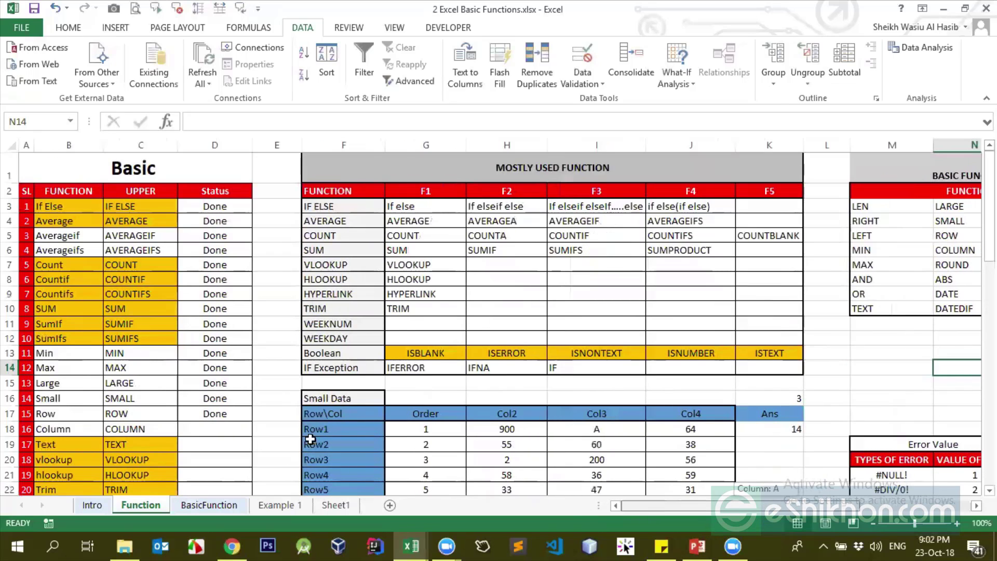
{"action": "left_click", "coordinate": [77, 399]}
{"action": "left_click", "coordinate": [25, 397]}
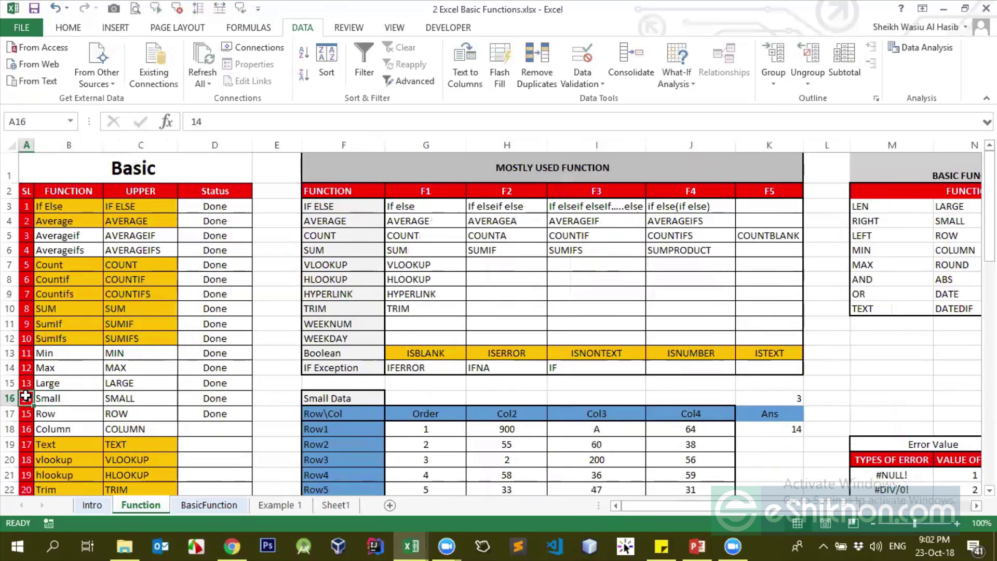
{"action": "left_click", "coordinate": [51, 396]}
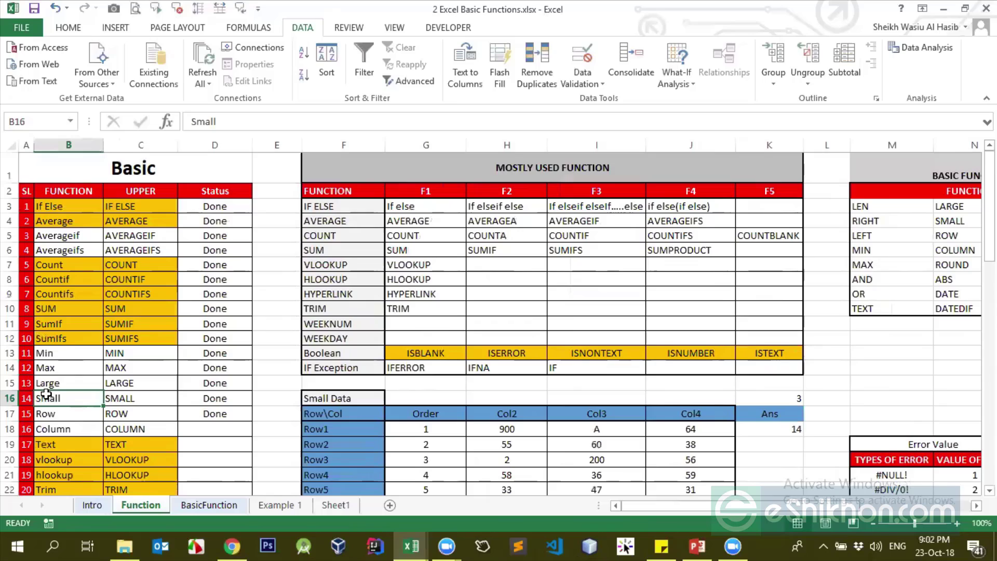
{"action": "left_click", "coordinate": [115, 400]}
{"action": "left_click", "coordinate": [194, 401]}
{"action": "left_click", "coordinate": [291, 398]}
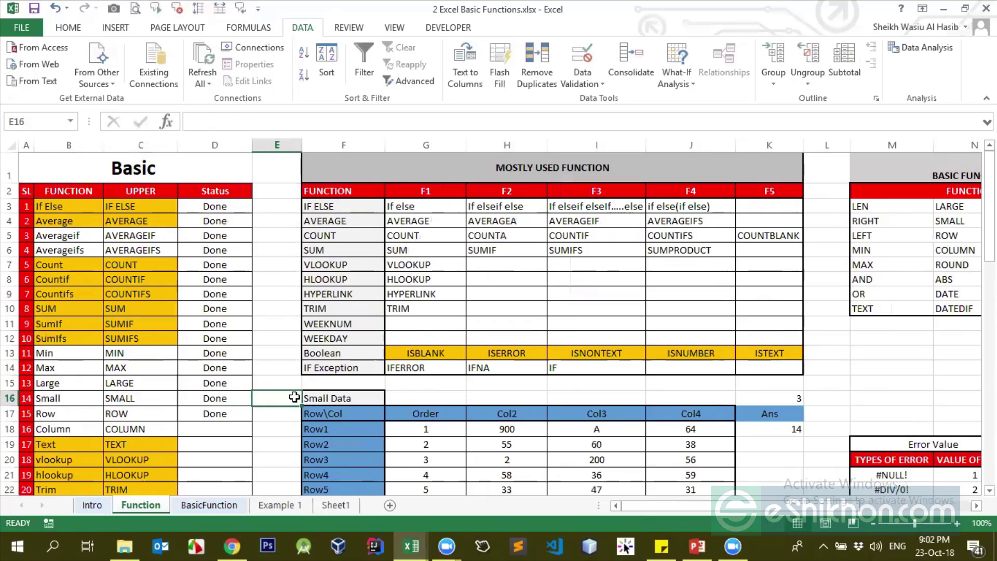
{"action": "left_click", "coordinate": [322, 397]}
{"action": "left_click", "coordinate": [400, 398]}
{"action": "left_click", "coordinate": [503, 398]}
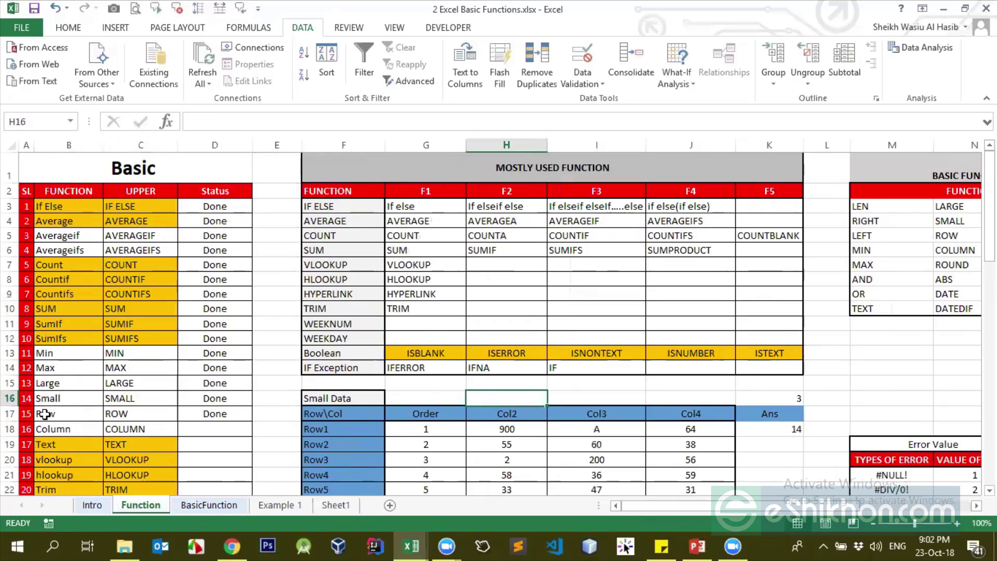
{"action": "left_click", "coordinate": [22, 399]}
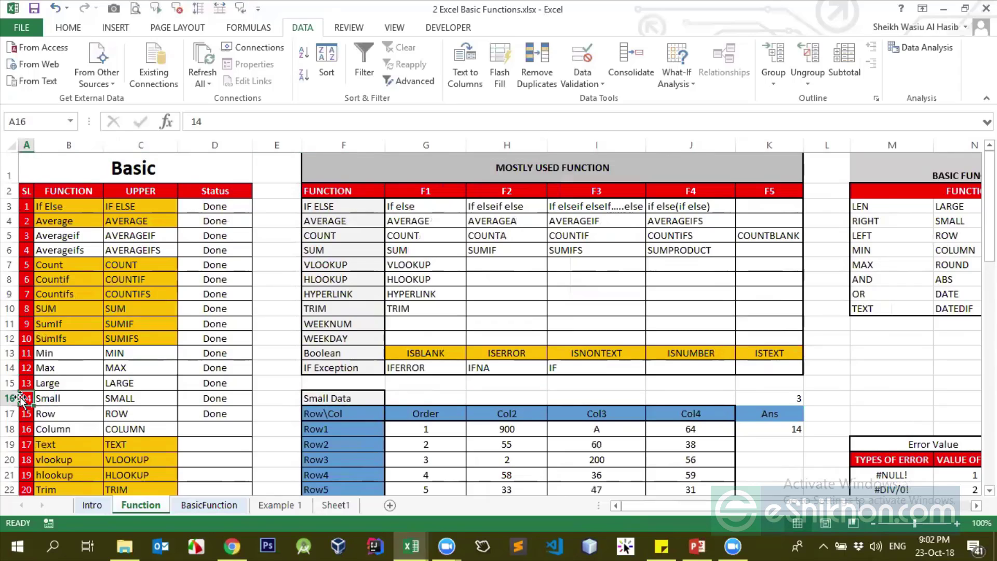
{"action": "key", "text": "Right"}
{"action": "key", "text": "Right"}
{"action": "key", "text": "Right"}
{"action": "key", "text": "Right"}
{"action": "key", "text": "Right"}
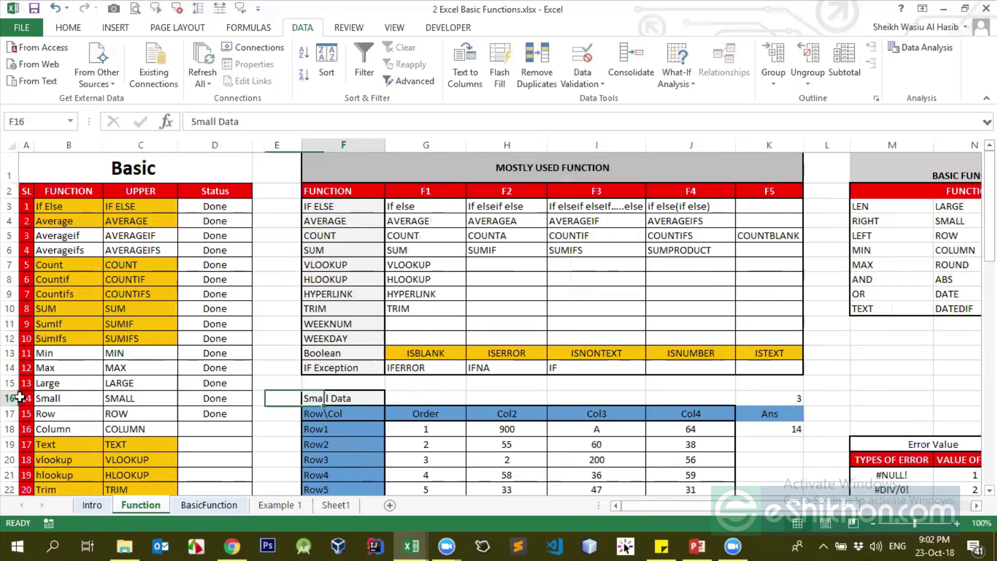
{"action": "key", "text": "Right"}
{"action": "key", "text": "Right"}
{"action": "left_click_drag", "start_coordinate": [20, 395], "coordinate": [743, 394]}
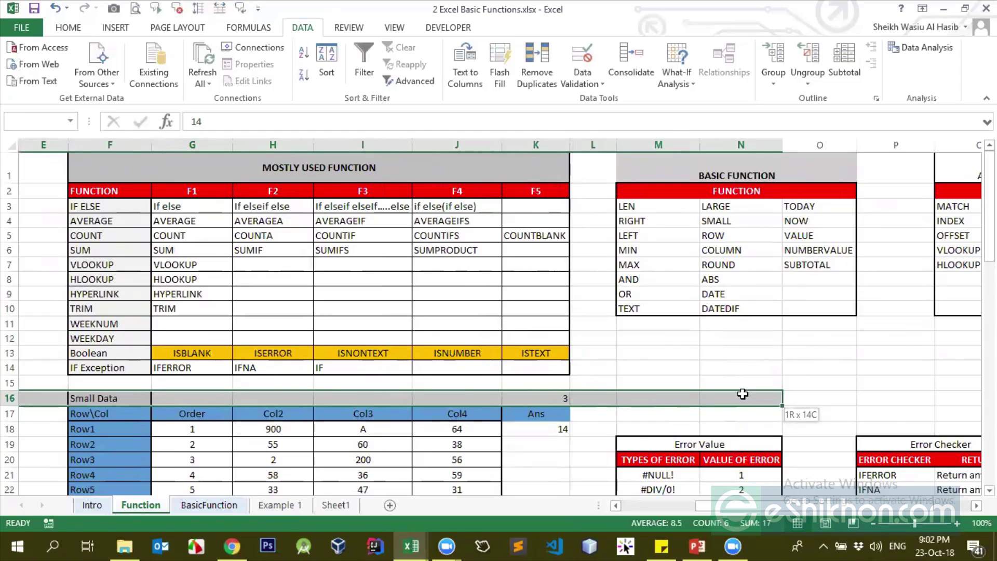
{"action": "left_click_drag", "start_coordinate": [750, 394], "coordinate": [777, 398]}
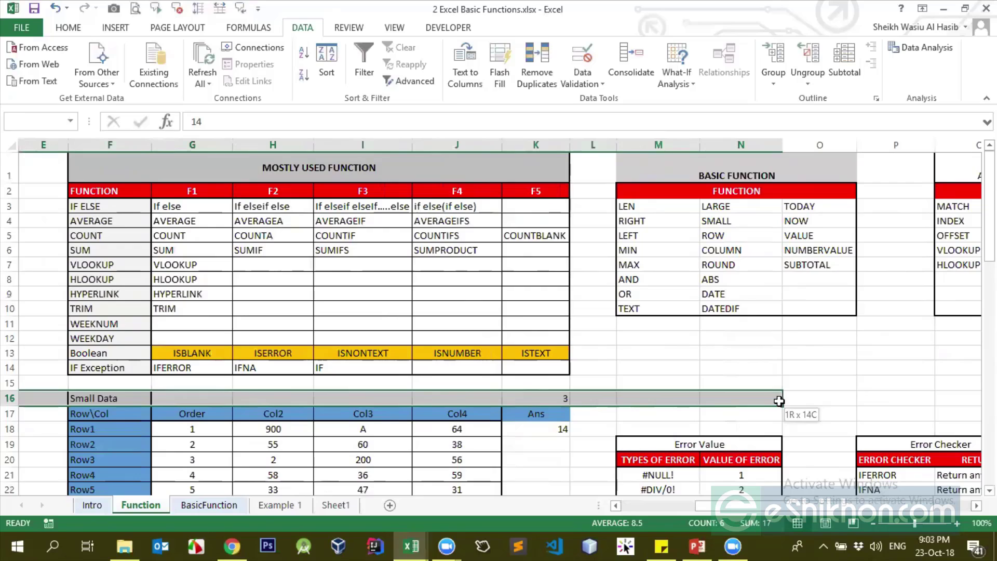
{"action": "left_click_drag", "start_coordinate": [780, 401], "coordinate": [769, 404]}
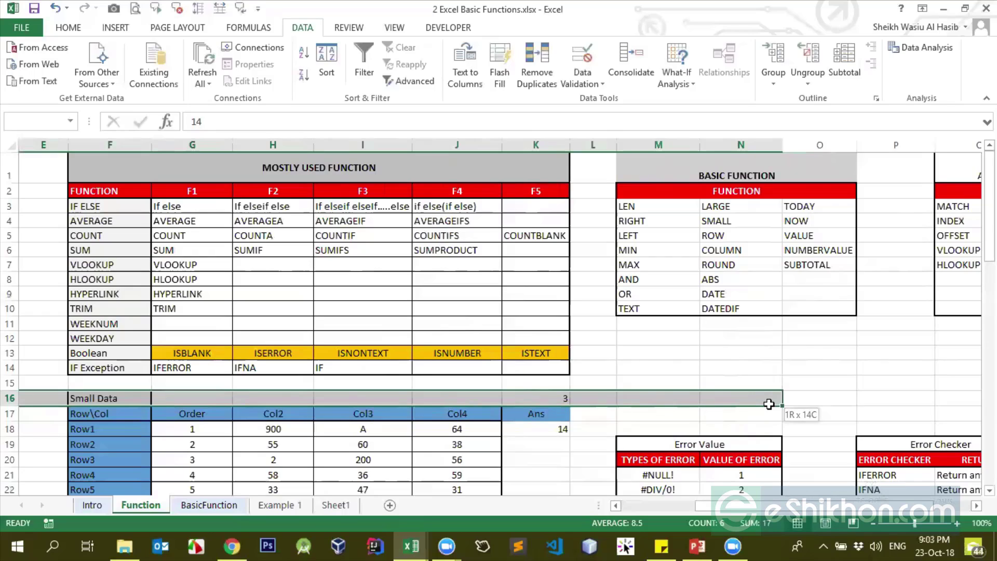
{"action": "left_click_drag", "start_coordinate": [769, 404], "coordinate": [769, 404]}
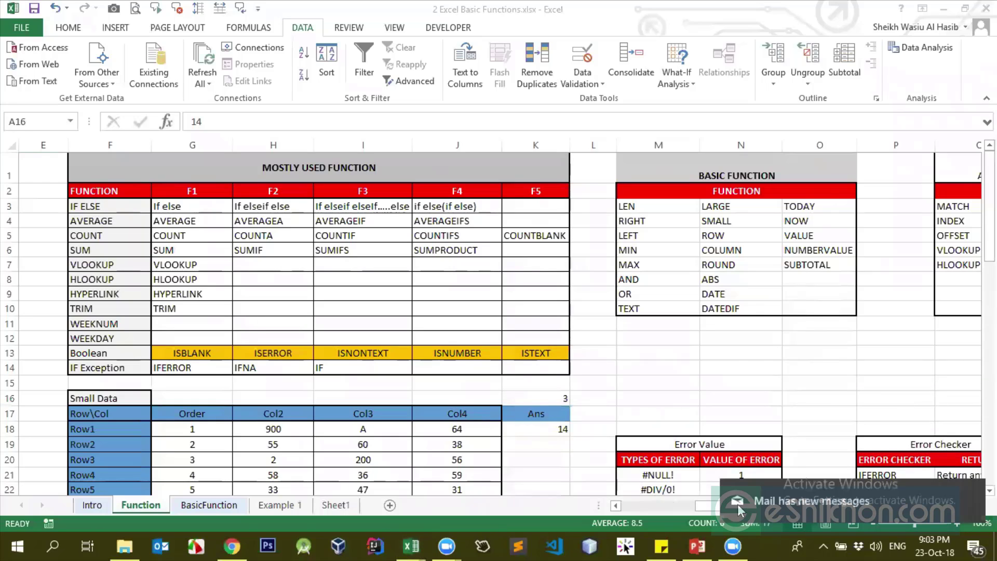
{"action": "left_click", "coordinate": [678, 507]}
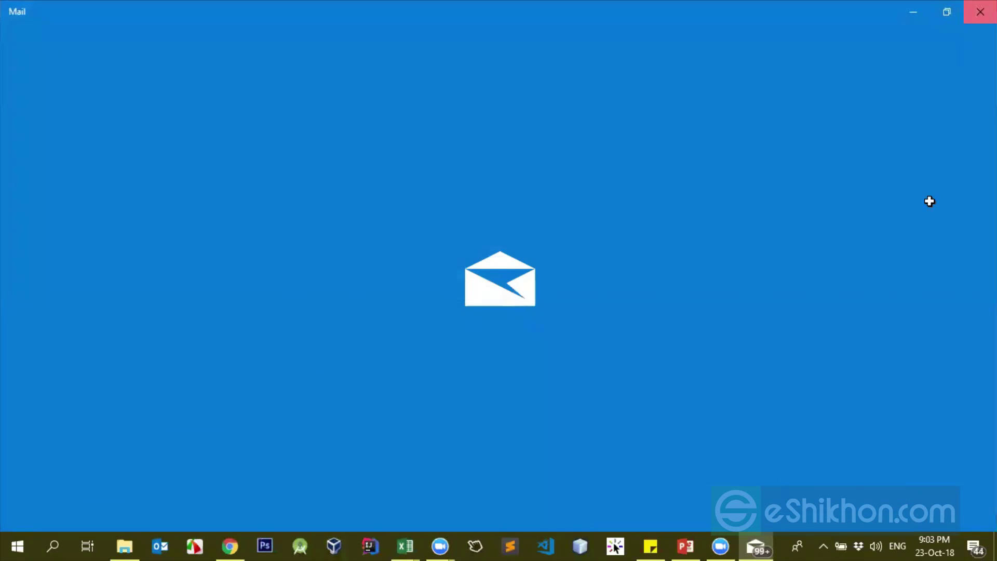
{"action": "key", "text": "alt+F4"}
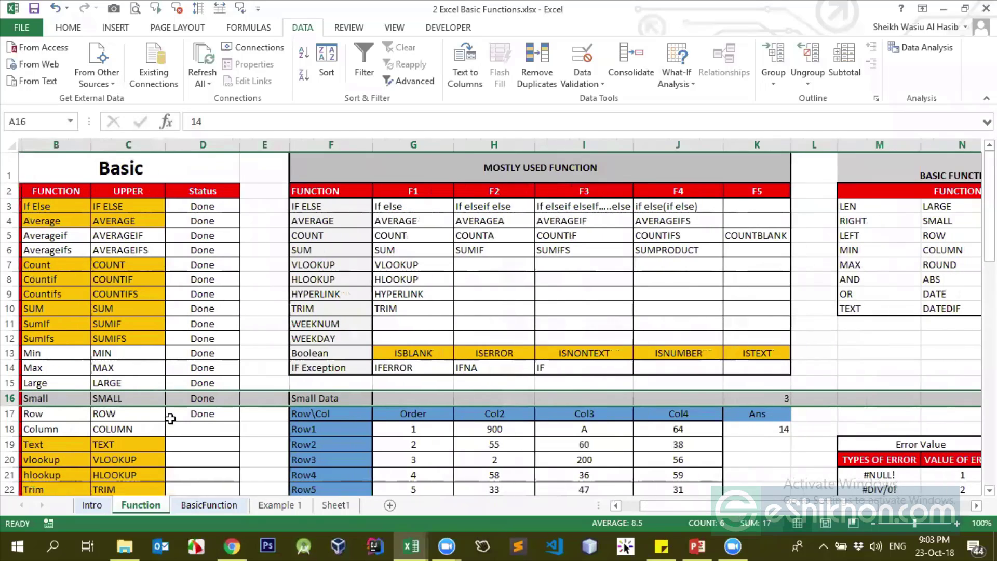
- Select the Small row B16:I16, rows 13–14 and row 6 on the Function sheet
{"action": "left_click", "coordinate": [47, 400]}
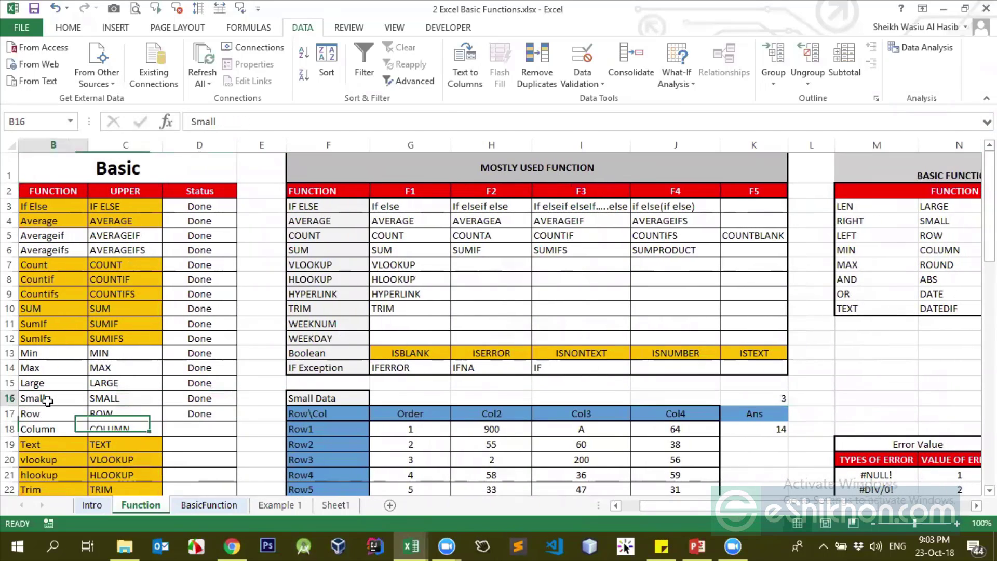
{"action": "mouse_move", "coordinate": [47, 400]}
{"action": "left_mouse_down"}
{"action": "mouse_move", "coordinate": [935, 398]}
{"action": "mouse_move", "coordinate": [518, 394]}
{"action": "left_mouse_up"}
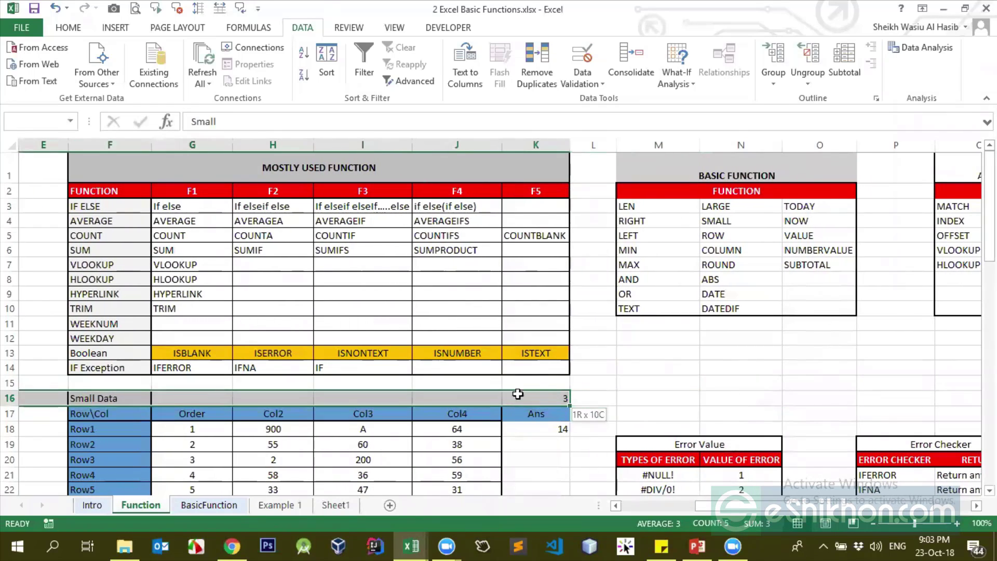
{"action": "left_click", "coordinate": [655, 351]}
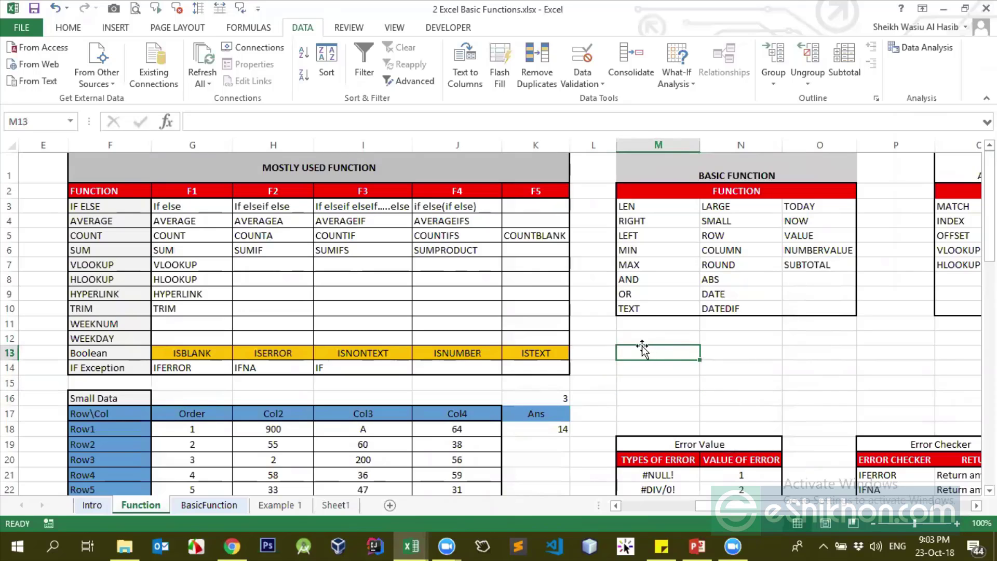
{"action": "mouse_move", "coordinate": [639, 350]}
{"action": "left_mouse_down"}
{"action": "mouse_move", "coordinate": [942, 357]}
{"action": "mouse_move", "coordinate": [870, 357]}
{"action": "left_mouse_up"}
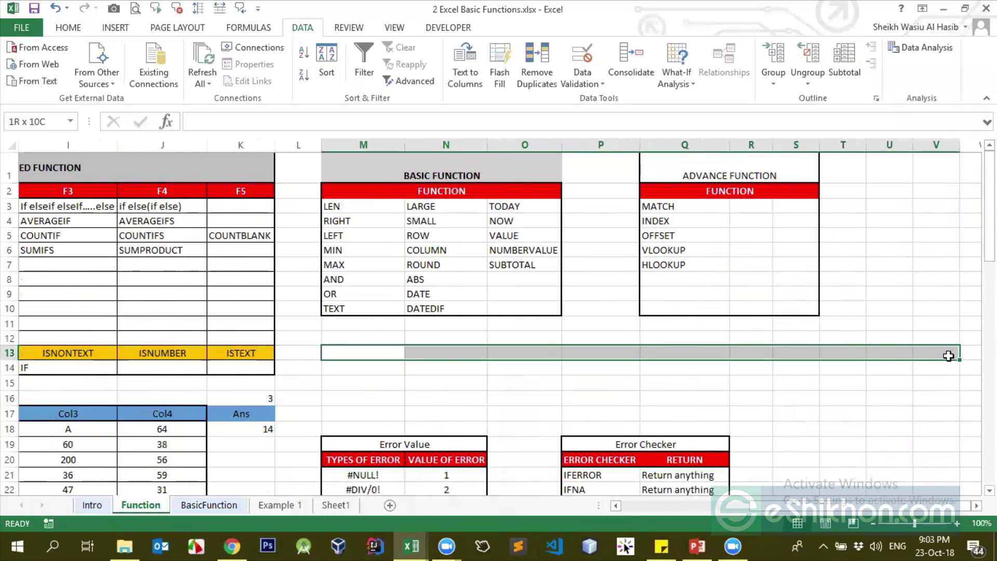
{"action": "mouse_move", "coordinate": [871, 356]}
{"action": "left_mouse_down"}
{"action": "mouse_move", "coordinate": [494, 365]}
{"action": "mouse_move", "coordinate": [865, 373]}
{"action": "mouse_move", "coordinate": [566, 374]}
{"action": "mouse_move", "coordinate": [575, 350]}
{"action": "mouse_move", "coordinate": [595, 353]}
{"action": "mouse_move", "coordinate": [596, 375]}
{"action": "mouse_move", "coordinate": [601, 368]}
{"action": "left_mouse_up"}
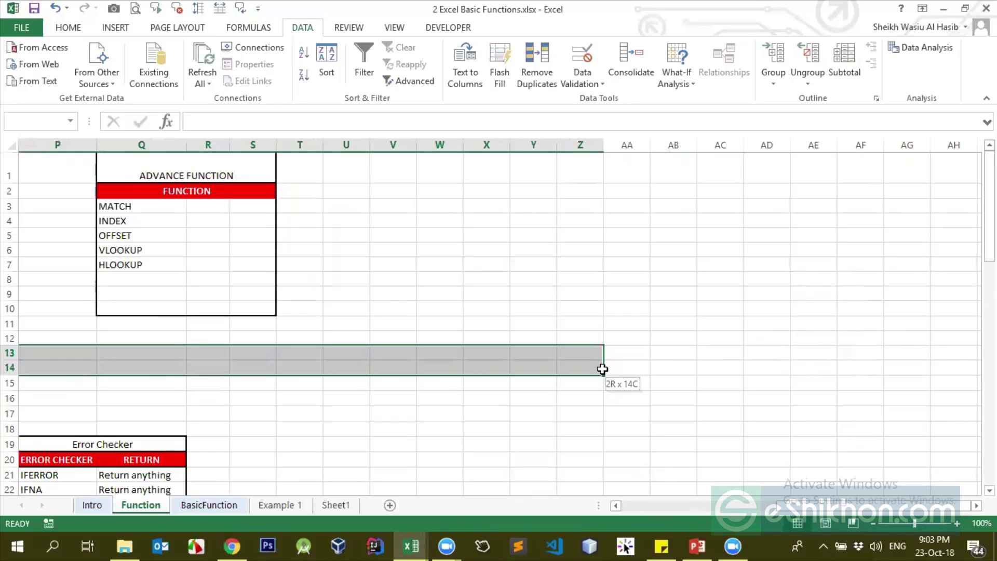
{"action": "mouse_move", "coordinate": [393, 294]}
{"action": "left_mouse_down"}
{"action": "mouse_move", "coordinate": [504, 329]}
{"action": "mouse_move", "coordinate": [905, 309]}
{"action": "mouse_move", "coordinate": [753, 282]}
{"action": "mouse_move", "coordinate": [285, 312]}
{"action": "mouse_move", "coordinate": [973, 365]}
{"action": "mouse_move", "coordinate": [555, 350]}
{"action": "mouse_move", "coordinate": [657, 347]}
{"action": "mouse_move", "coordinate": [606, 349]}
{"action": "mouse_move", "coordinate": [566, 327]}
{"action": "mouse_move", "coordinate": [7, 325]}
{"action": "mouse_move", "coordinate": [5, 335]}
{"action": "mouse_move", "coordinate": [5, 292]}
{"action": "mouse_move", "coordinate": [151, 291]}
{"action": "mouse_move", "coordinate": [265, 323]}
{"action": "mouse_move", "coordinate": [284, 302]}
{"action": "mouse_move", "coordinate": [828, 369]}
{"action": "mouse_move", "coordinate": [800, 367]}
{"action": "left_mouse_up"}
{"action": "left_click", "coordinate": [318, 248]}
{"action": "mouse_move", "coordinate": [225, 251]}
{"action": "left_mouse_down"}
{"action": "mouse_move", "coordinate": [704, 330]}
{"action": "mouse_move", "coordinate": [955, 326]}
{"action": "mouse_move", "coordinate": [750, 331]}
{"action": "mouse_move", "coordinate": [762, 252]}
{"action": "left_mouse_up"}
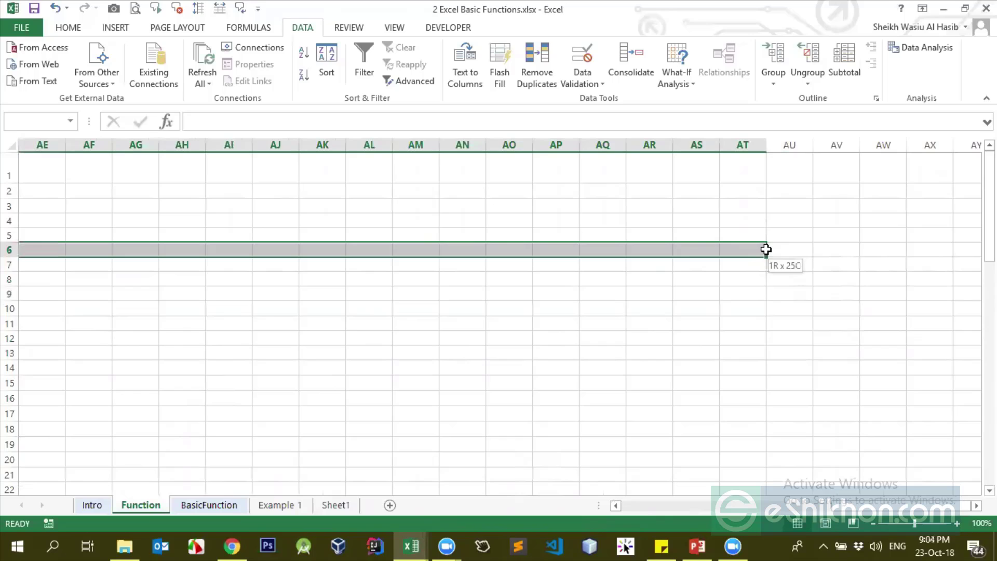
{"action": "left_click_drag", "start_coordinate": [766, 250], "coordinate": [768, 251]}
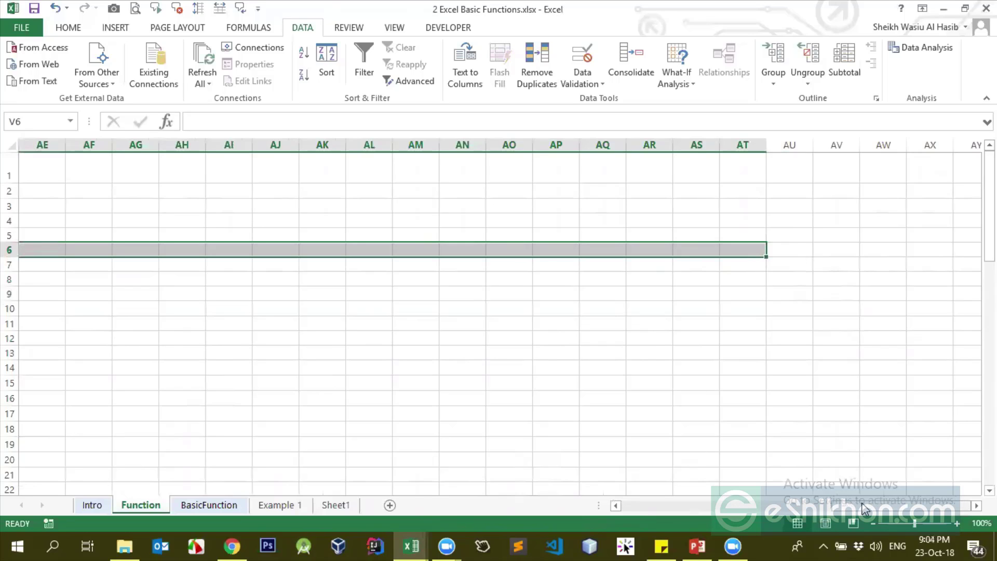
{"action": "left_click_drag", "start_coordinate": [935, 505], "coordinate": [607, 508]}
- Re-commit K18's COLUMN formula, keeping its result 14, then return to Sheet1
{"action": "left_click", "coordinate": [766, 429]}
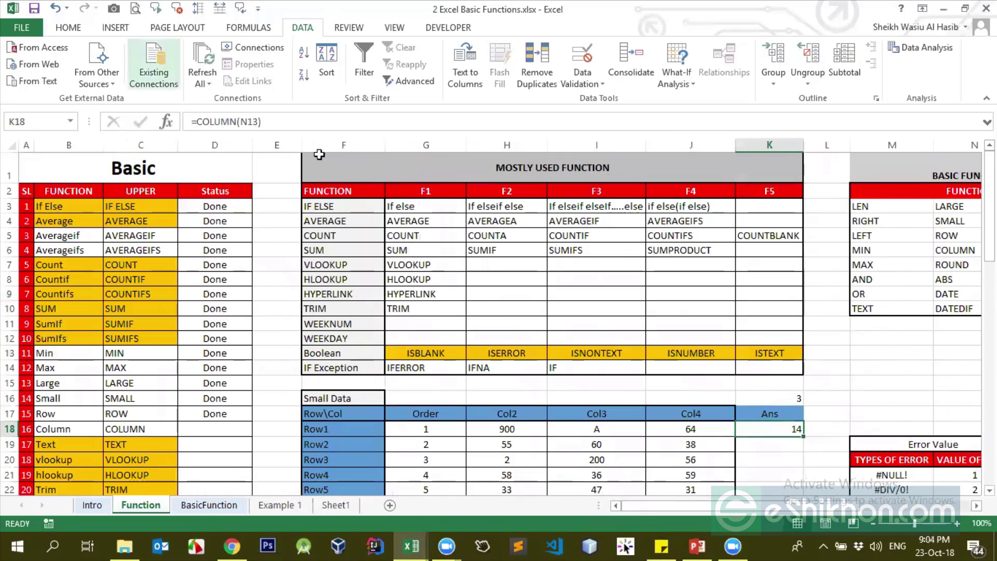
{"action": "left_click", "coordinate": [250, 121]}
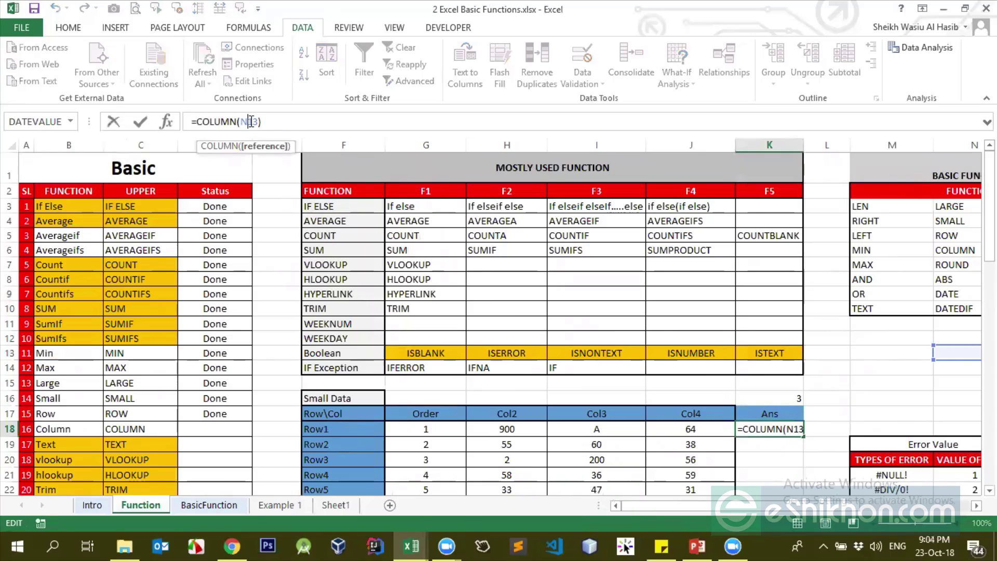
{"action": "key", "text": "ctrl+Return"}
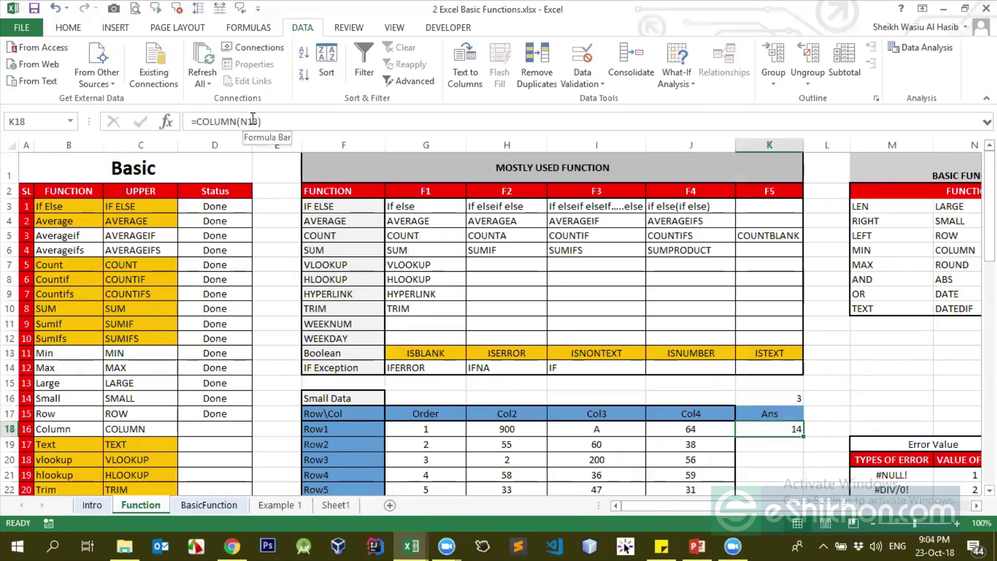
{"action": "scroll", "coordinate": [178, 318], "scroll_direction": "down", "scroll_amount": 3}
{"action": "scroll", "coordinate": [178, 318], "scroll_direction": "up", "scroll_amount": 3}
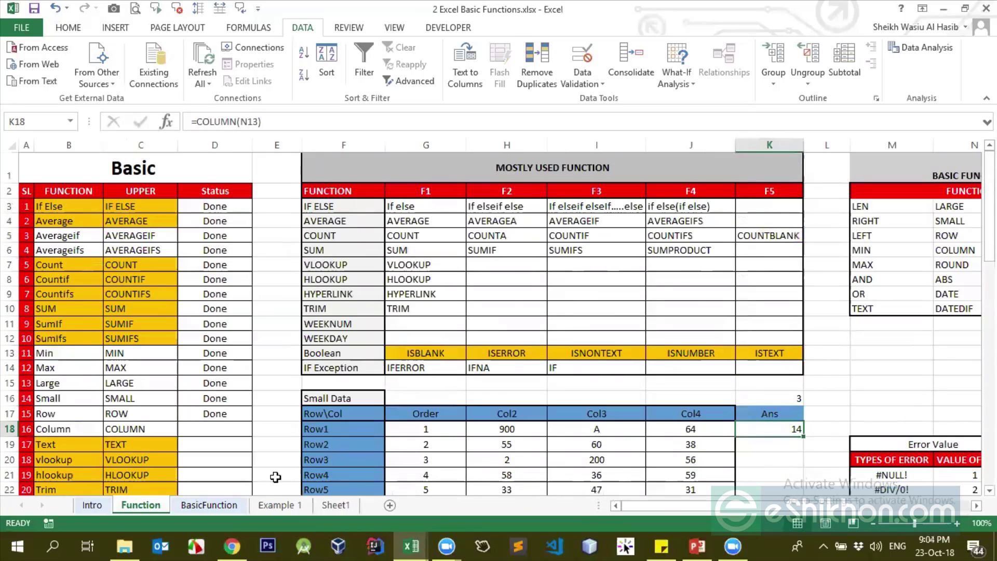
{"action": "left_click", "coordinate": [336, 505]}
- Add a new blank worksheet and check row 3 and column A's extent with keyboard jumps
{"action": "left_click", "coordinate": [374, 335]}
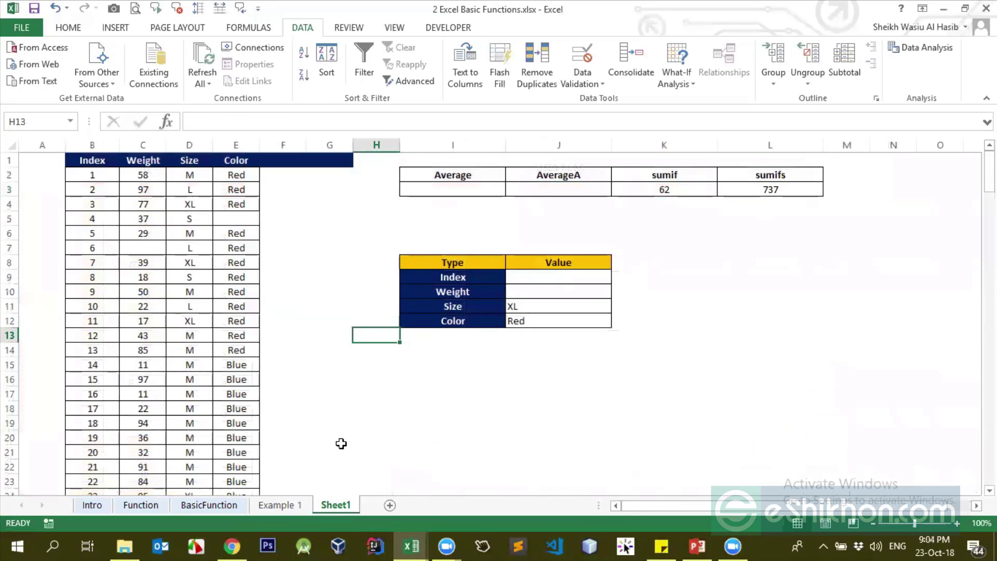
{"action": "left_click", "coordinate": [390, 505]}
{"action": "left_click", "coordinate": [91, 189]}
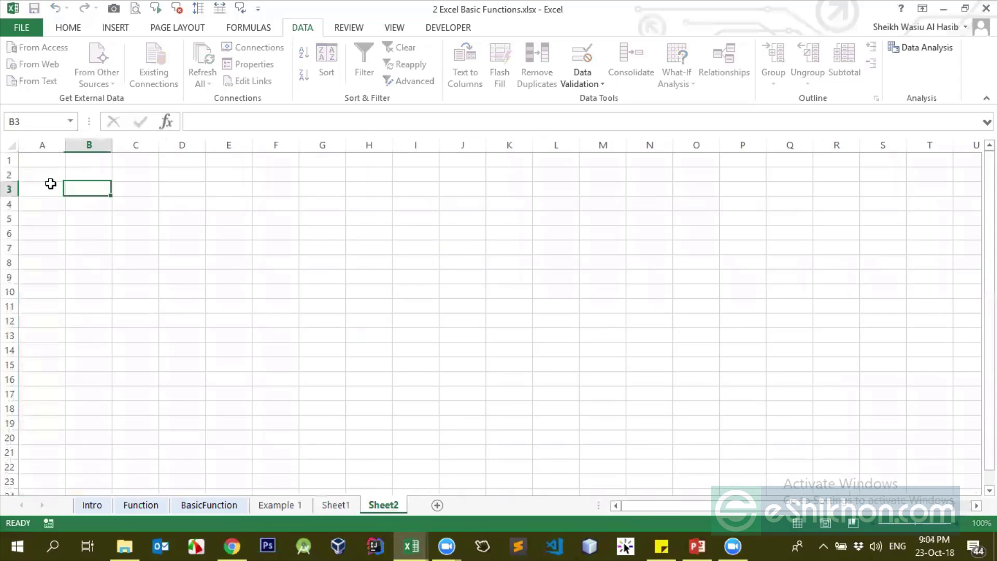
{"action": "left_click", "coordinate": [50, 185]}
{"action": "key", "text": "ctrl+shift+Right"}
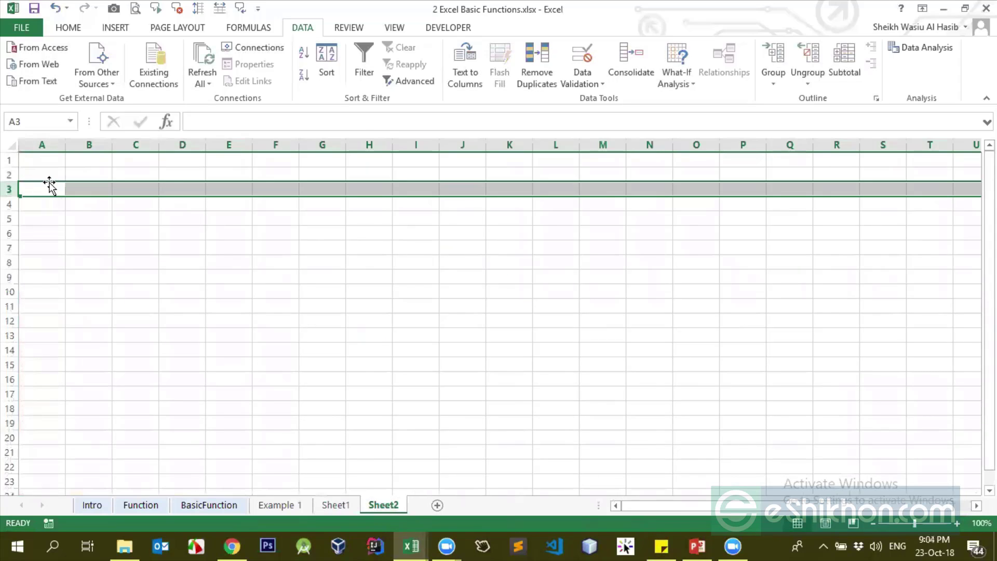
{"action": "key", "text": "Down"}
{"action": "key", "text": "Up"}
{"action": "key", "text": "Up"}
{"action": "key", "text": "Up"}
{"action": "key", "text": "ctrl+shift+Down"}
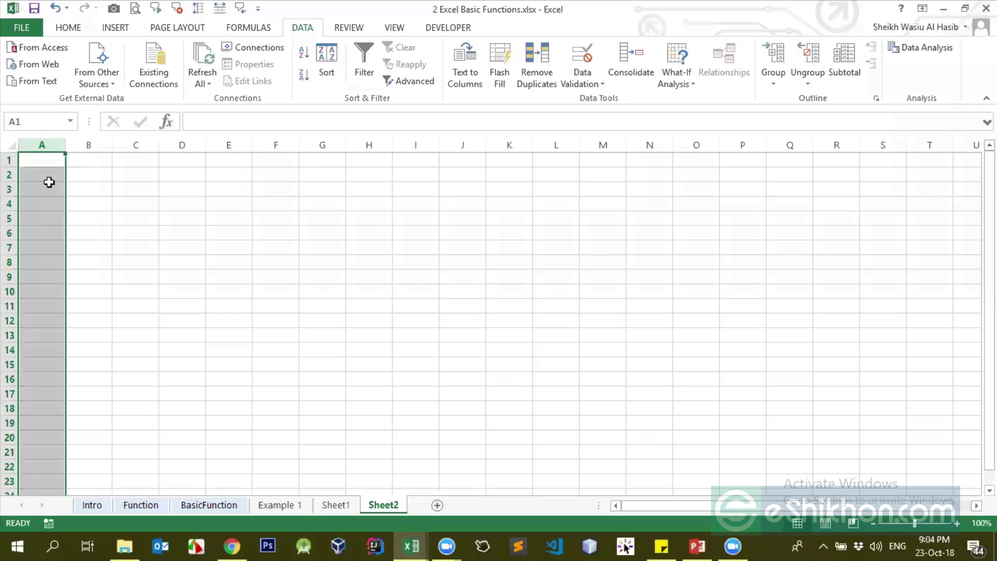
{"action": "key", "text": "Up"}
{"action": "key", "text": "ctrl+Down"}
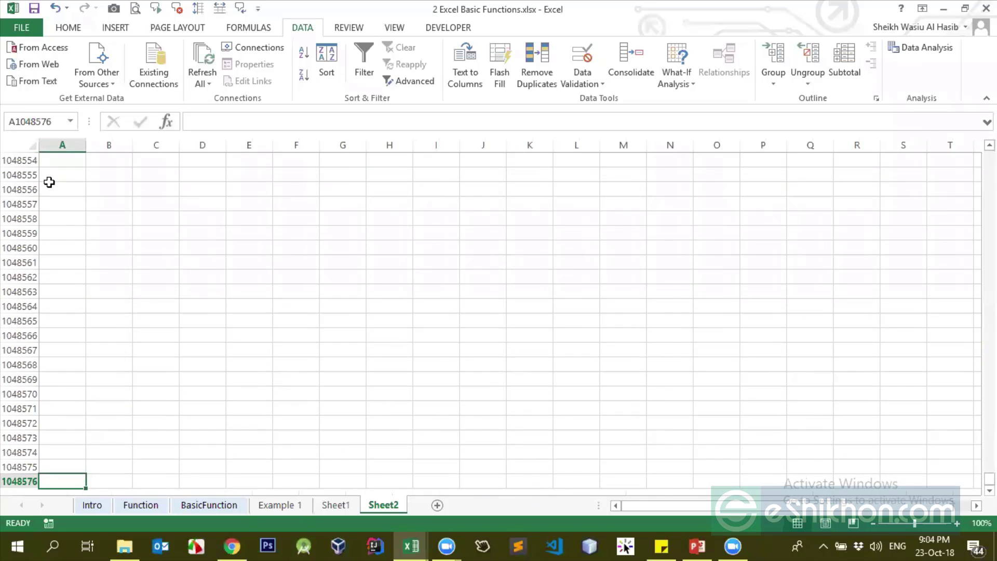
{"action": "key", "text": "ctrl+Up"}
- Start a ROWS formula in cell C3 from the function suggestions
{"action": "key", "text": "Down"}
{"action": "key", "text": "Right"}
{"action": "key", "text": "Down"}
{"action": "key", "text": "Right"}
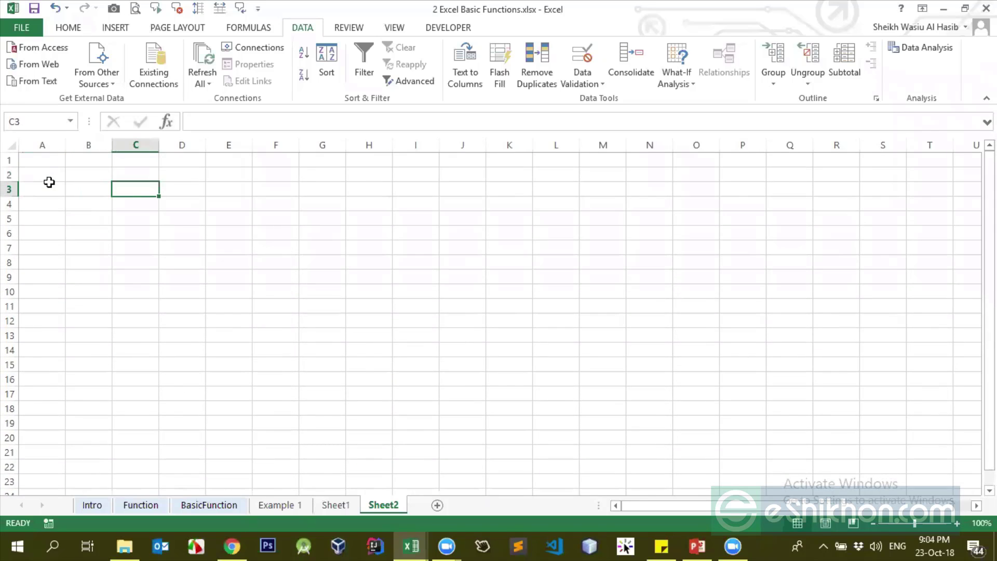
{"action": "type", "text": "=c"}
{"action": "key", "text": "BackSpace"}
{"action": "type", "text": "r"}
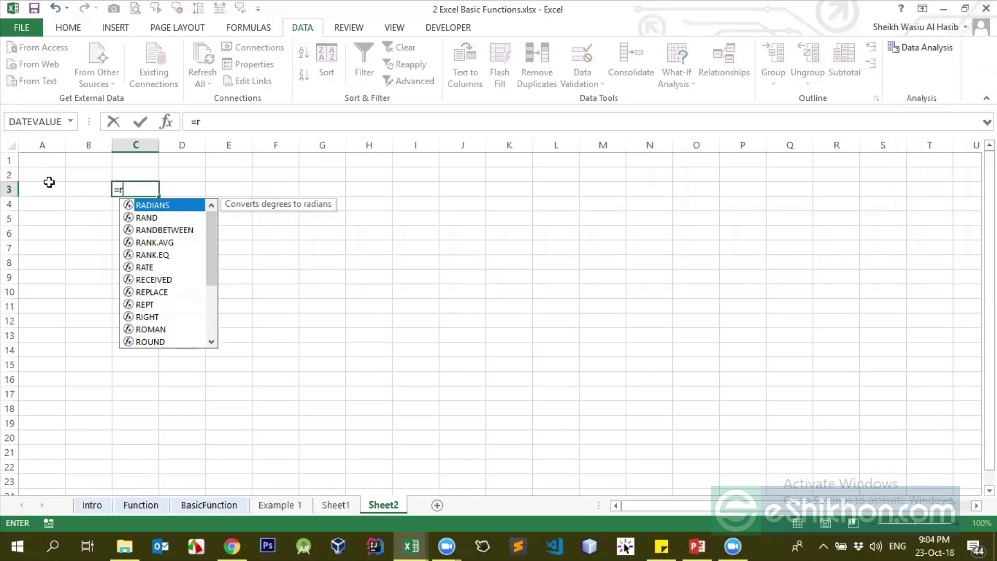
{"action": "type", "text": "ow"}
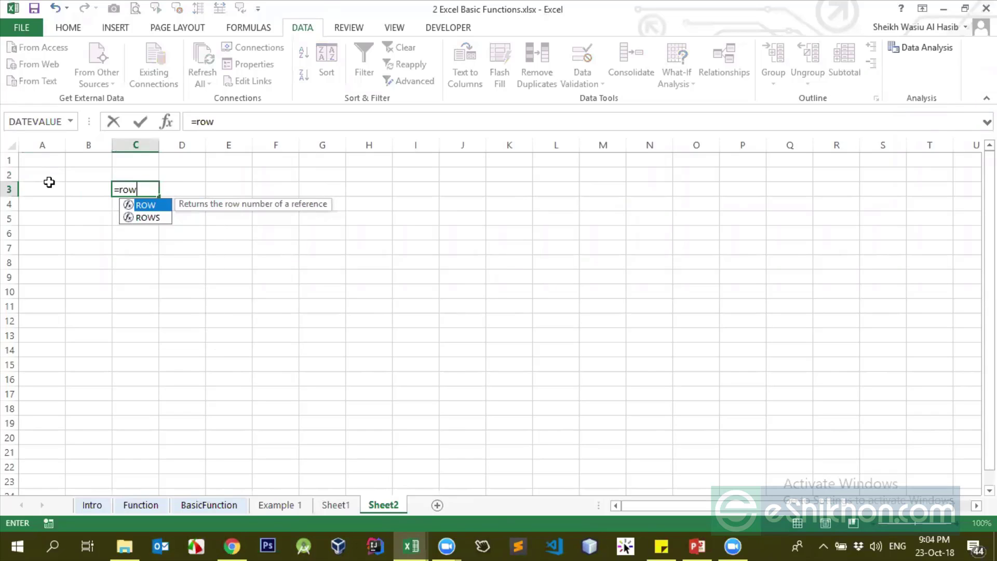
{"action": "left_click", "coordinate": [147, 217]}
{"action": "key", "text": "Tab"}
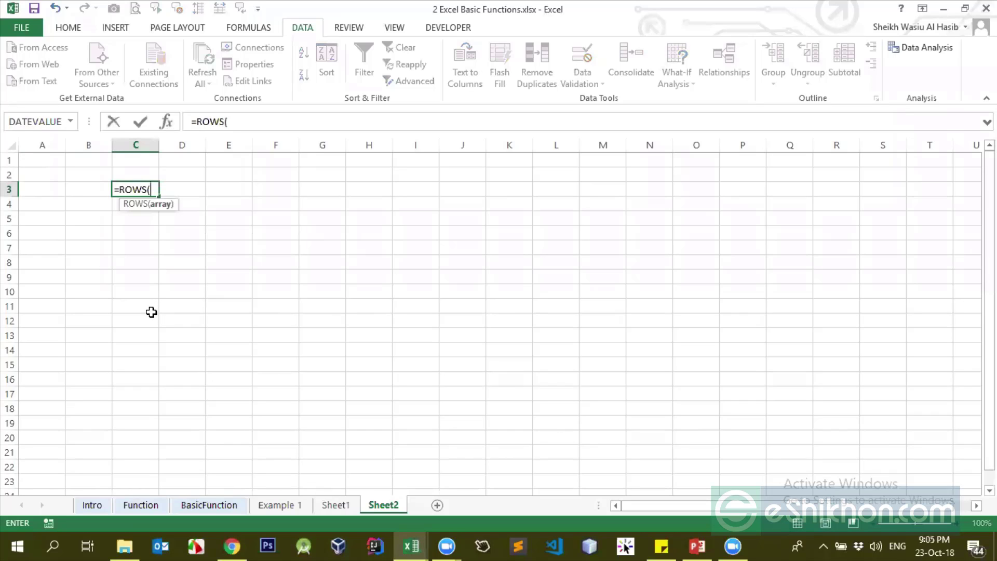
- Use all of column A as the argument, giving =ROWS(A:A) and 1048576
{"action": "left_click", "coordinate": [55, 165]}
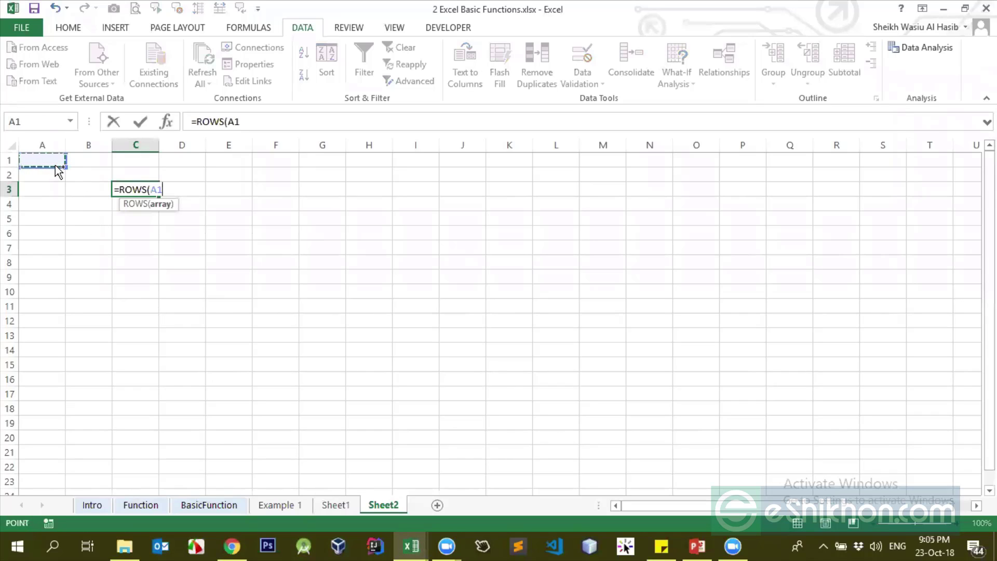
{"action": "key", "text": "ctrl+space"}
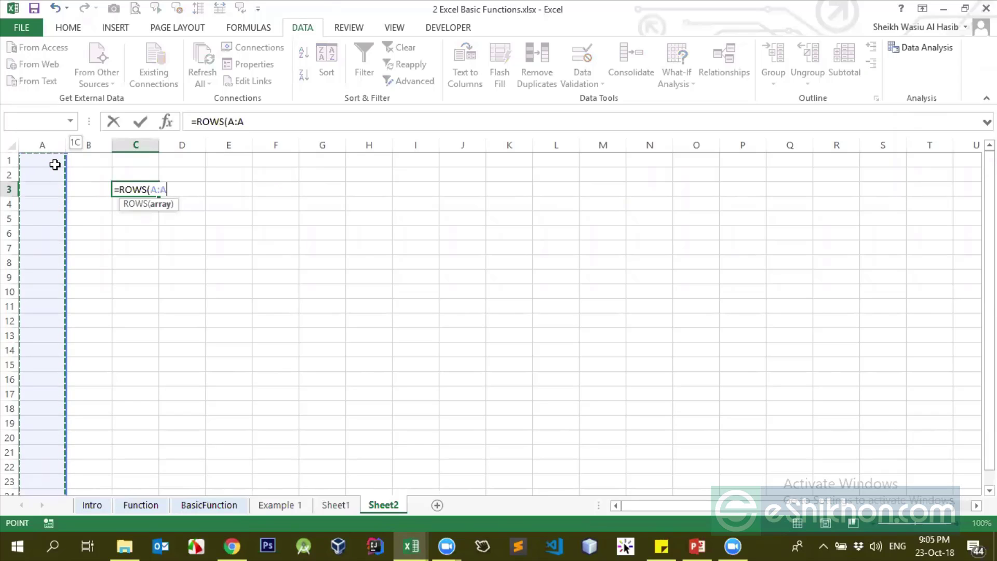
{"action": "left_click", "coordinate": [55, 166]}
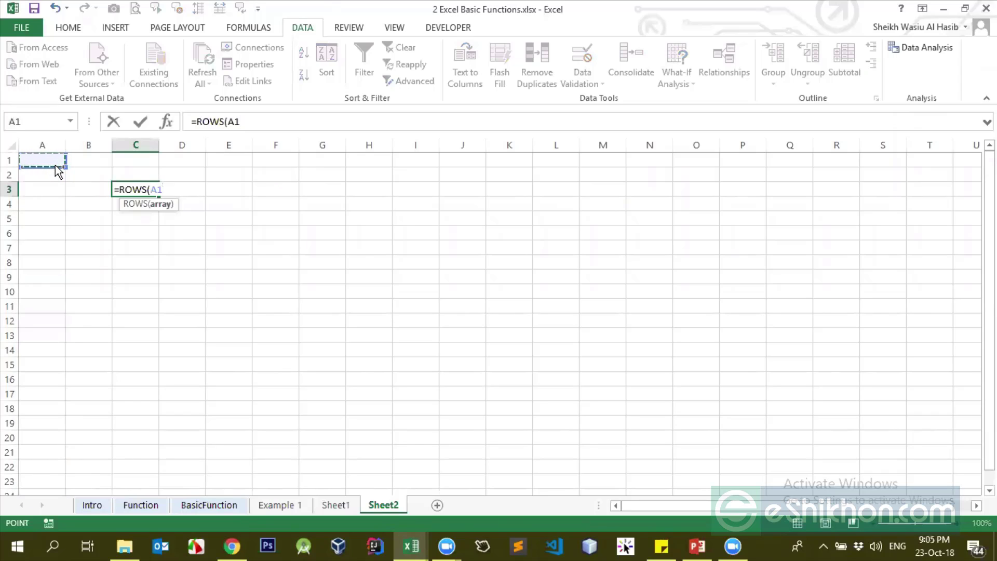
{"action": "key", "text": "ctrl+space"}
{"action": "key", "text": "Return"}
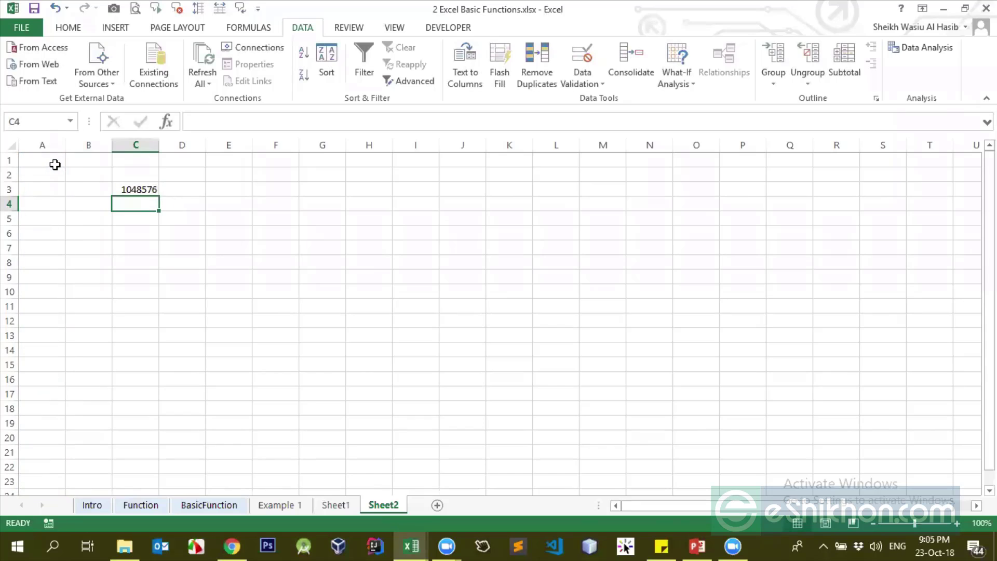
{"action": "key", "text": "Up"}
{"action": "left_click", "coordinate": [136, 173]}
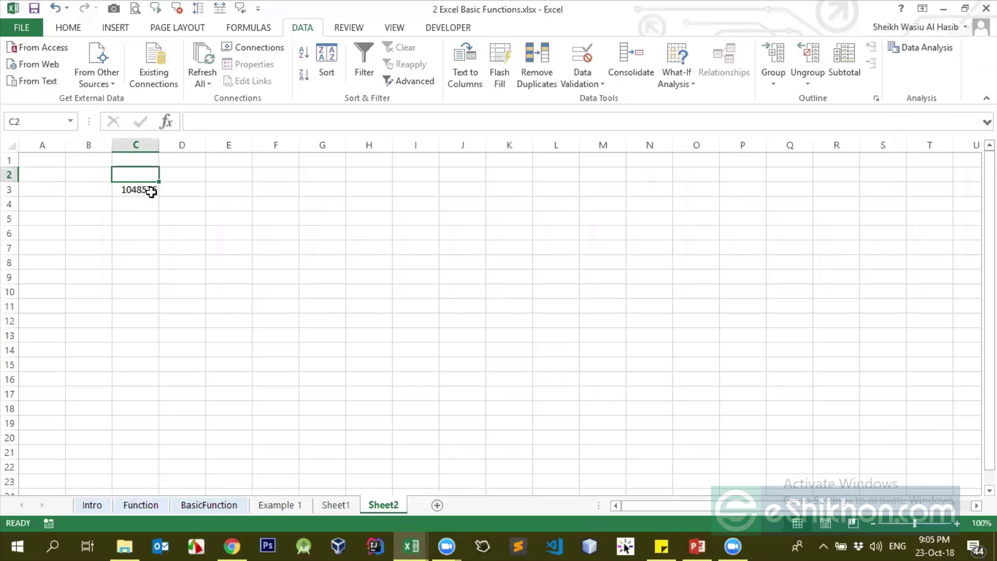
- Type the headings Row in C2 and Column in D2
{"action": "type", "text": "Row"}
{"action": "key", "text": "Return"}
{"action": "key", "text": "Up"}
{"action": "key", "text": "Right"}
{"action": "key", "text": "Down"}
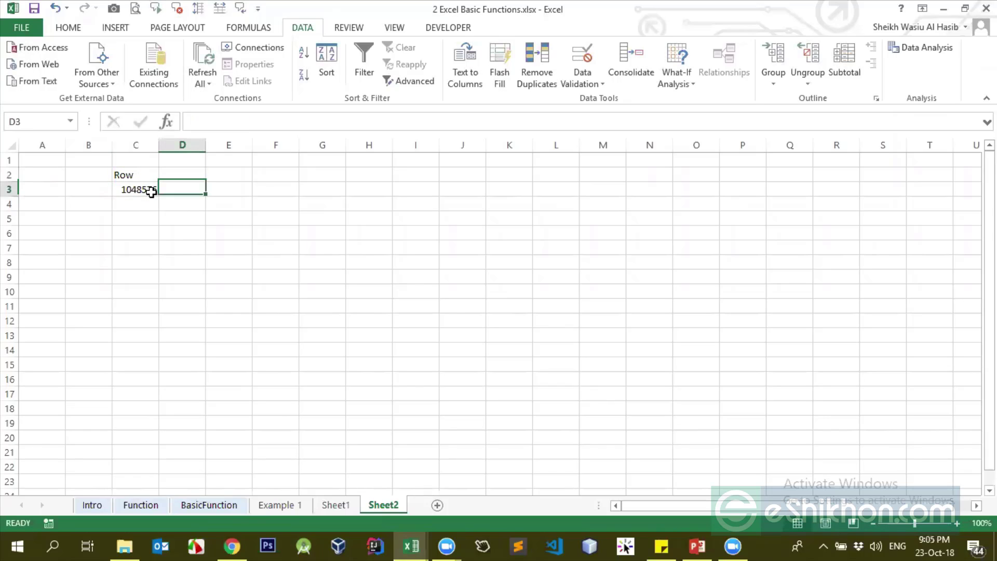
{"action": "type", "text": "co"}
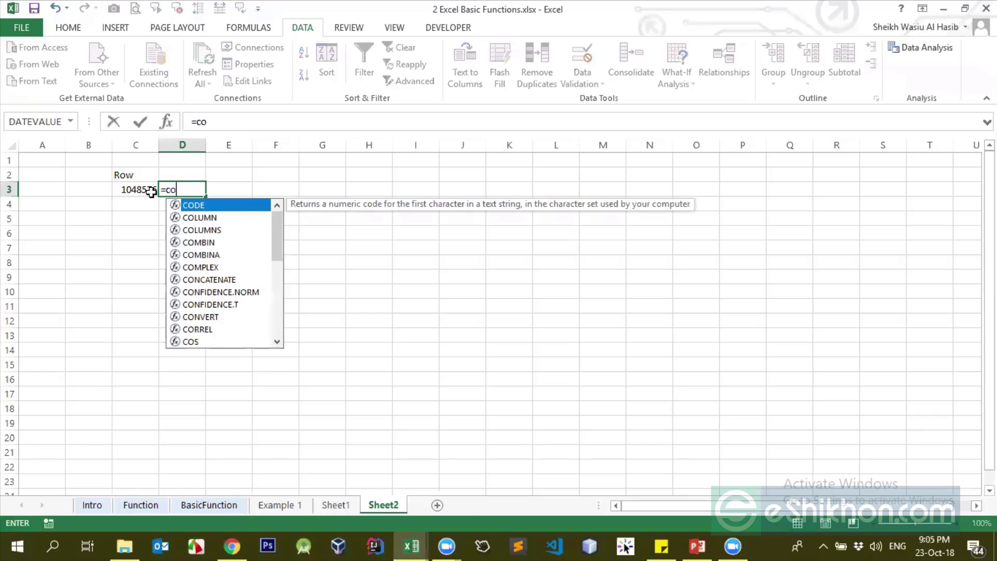
{"action": "type", "text": "u"}
{"action": "key", "text": "BackSpace"}
{"action": "key", "text": "BackSpace"}
{"action": "key", "text": "BackSpace"}
{"action": "key", "text": "BackSpace"}
{"action": "key", "text": "Escape"}
{"action": "key", "text": "Up"}
{"action": "type", "text": "Co"}
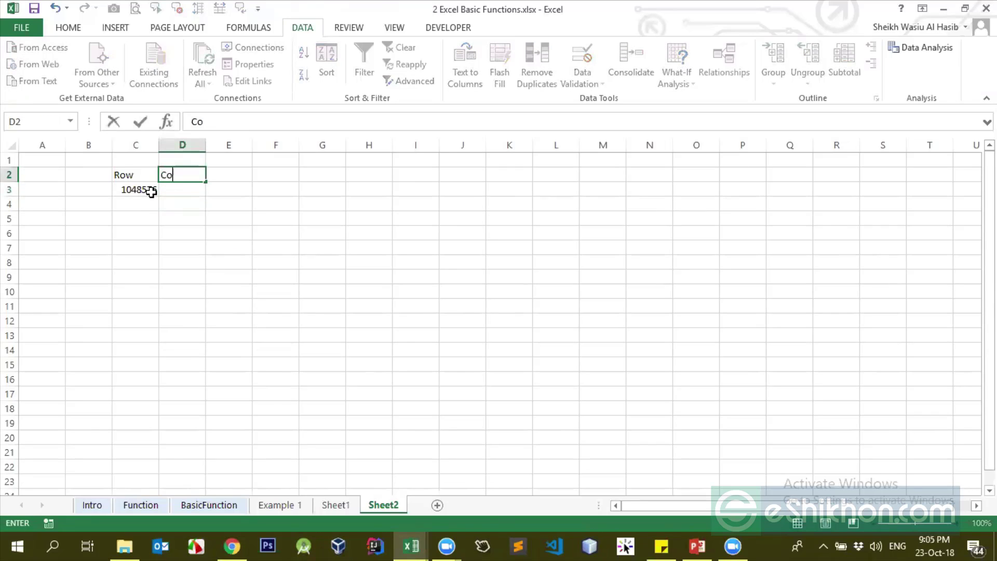
{"action": "type", "text": "lumn"}
{"action": "key", "text": "Return"}
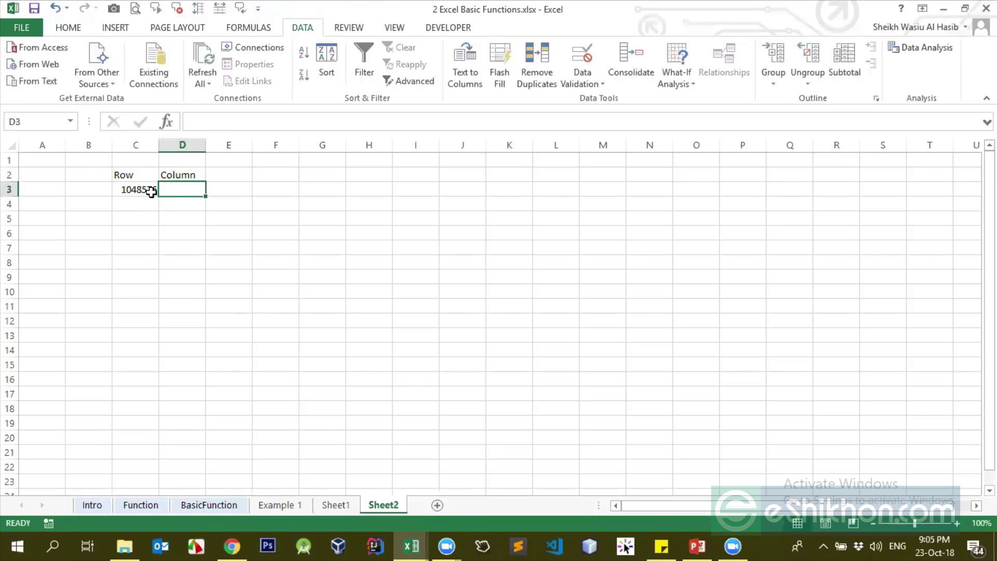
- Enter =COLUMNS(A1:C1) in D3
{"action": "type", "text": "=cu"}
{"action": "key", "text": "BackSpace"}
{"action": "type", "text": "o"}
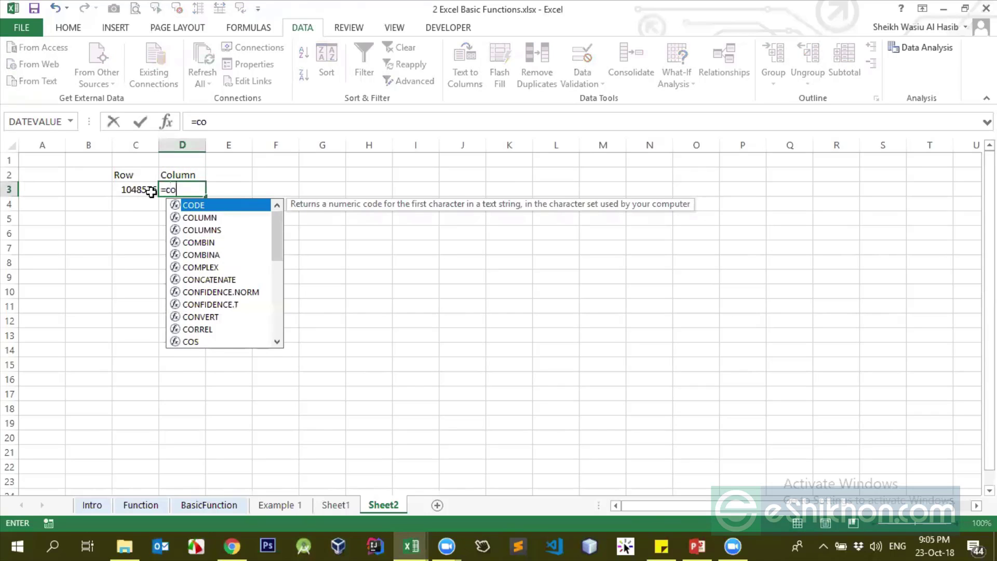
{"action": "type", "text": "lumns"}
{"action": "key", "text": "Tab"}
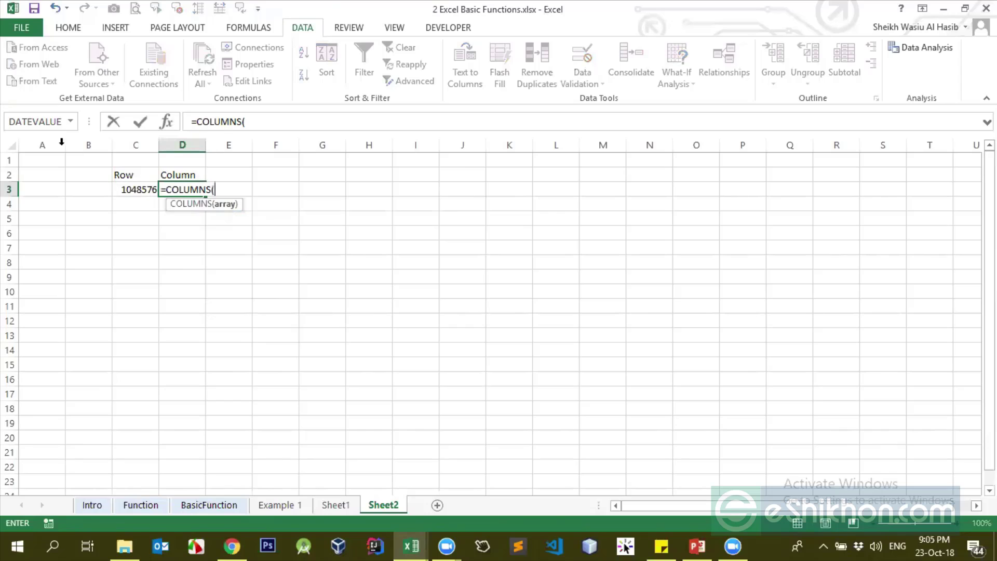
{"action": "left_click_drag", "start_coordinate": [36, 158], "coordinate": [132, 161]}
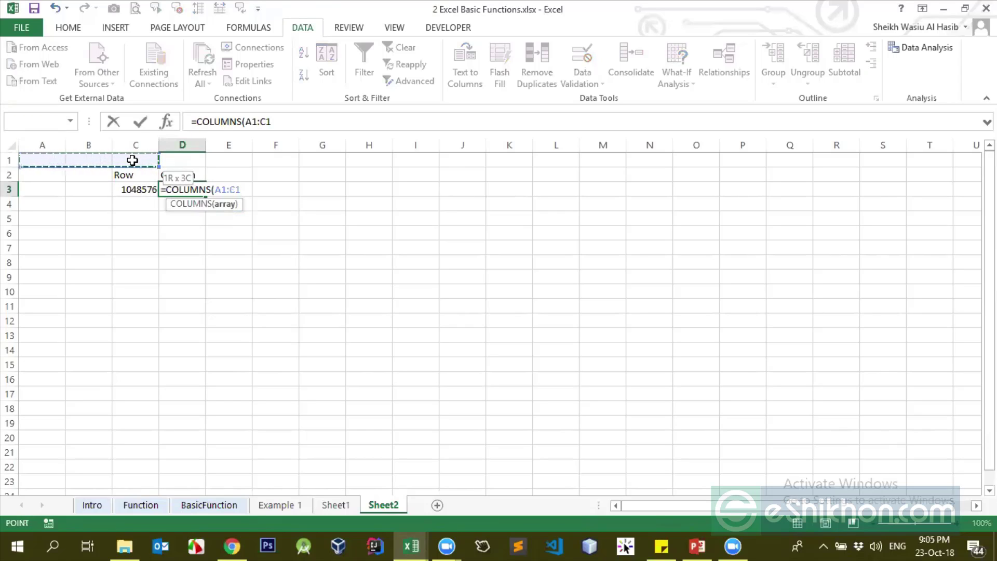
{"action": "key", "text": "Return"}
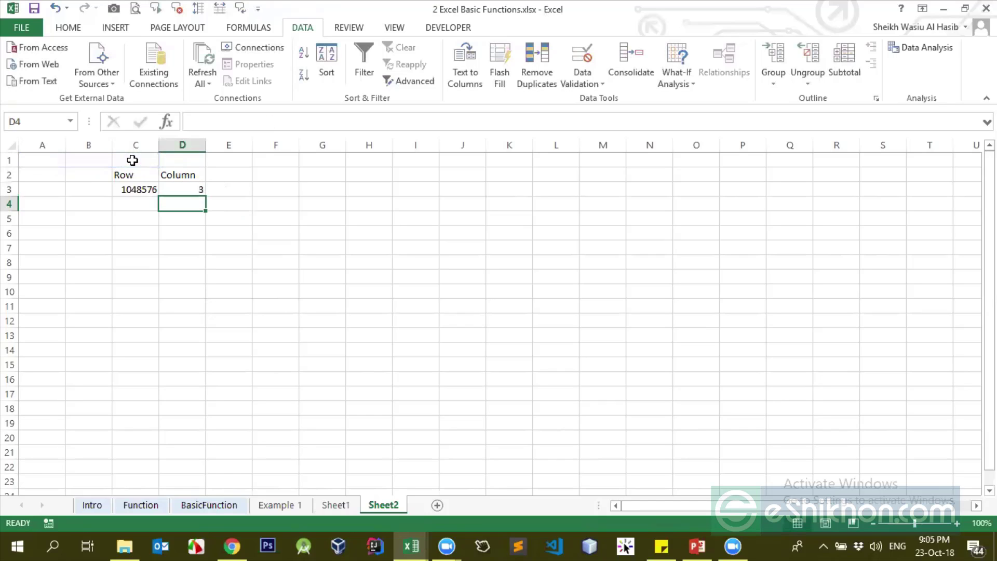
{"action": "key", "text": "Up"}
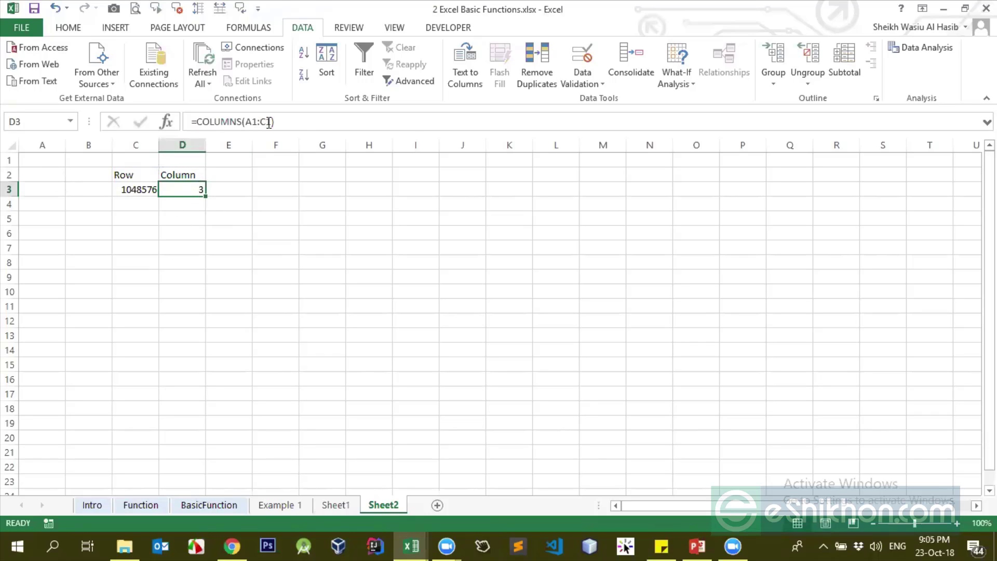
- Change D3's argument to all of row 1, making =COLUMNS(1:1) return 16384
{"action": "left_click_drag", "start_coordinate": [269, 122], "coordinate": [247, 127]}
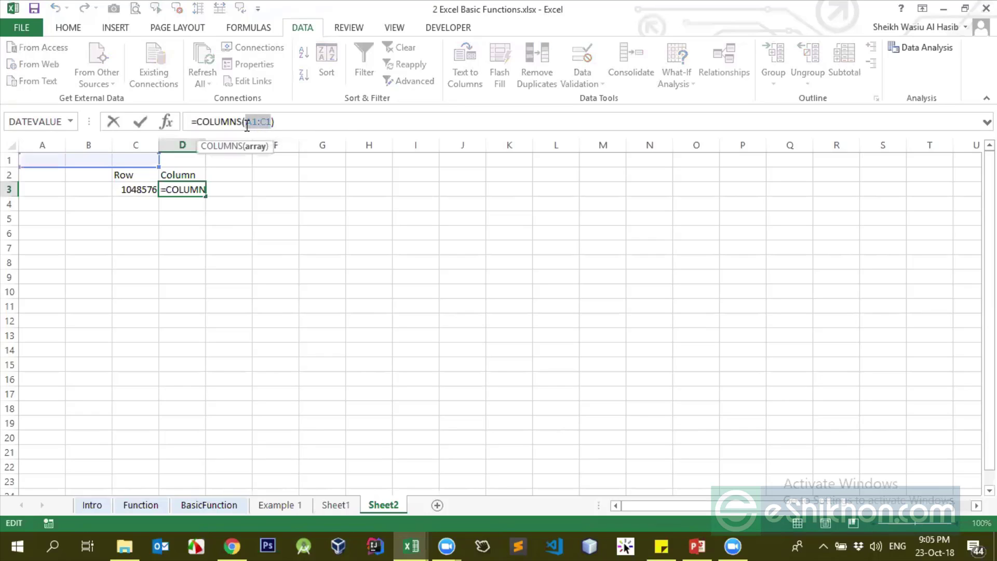
{"action": "key", "text": "BackSpace"}
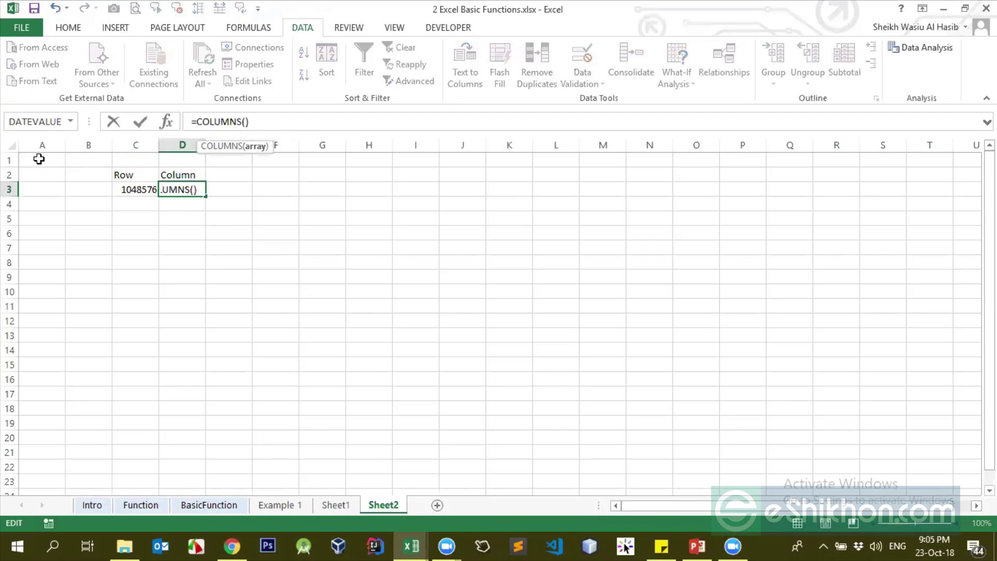
{"action": "left_click", "coordinate": [41, 160]}
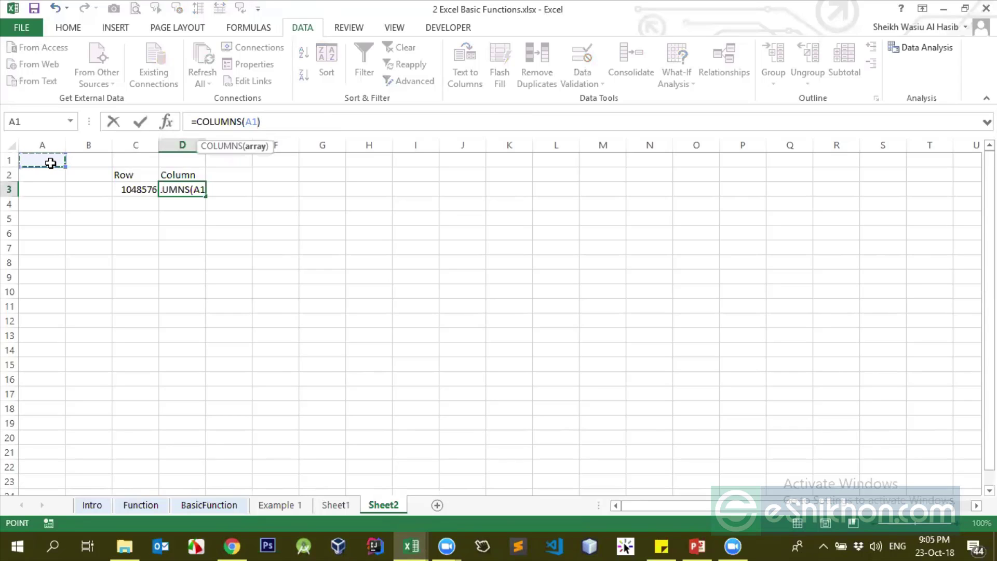
{"action": "key", "text": "shift+space"}
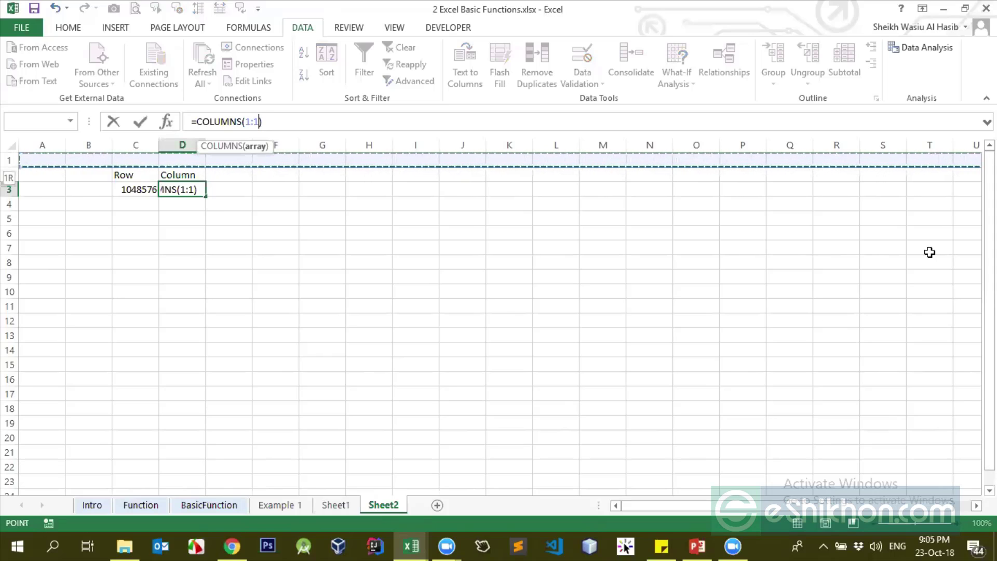
{"action": "type", "text": ")"}
{"action": "key", "text": "BackSpace"}
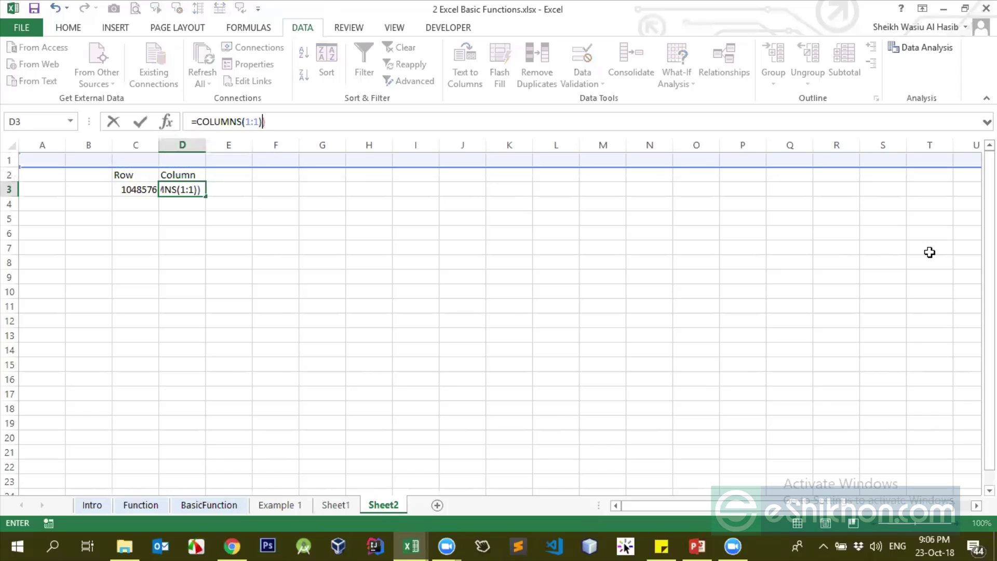
{"action": "key", "text": "Return"}
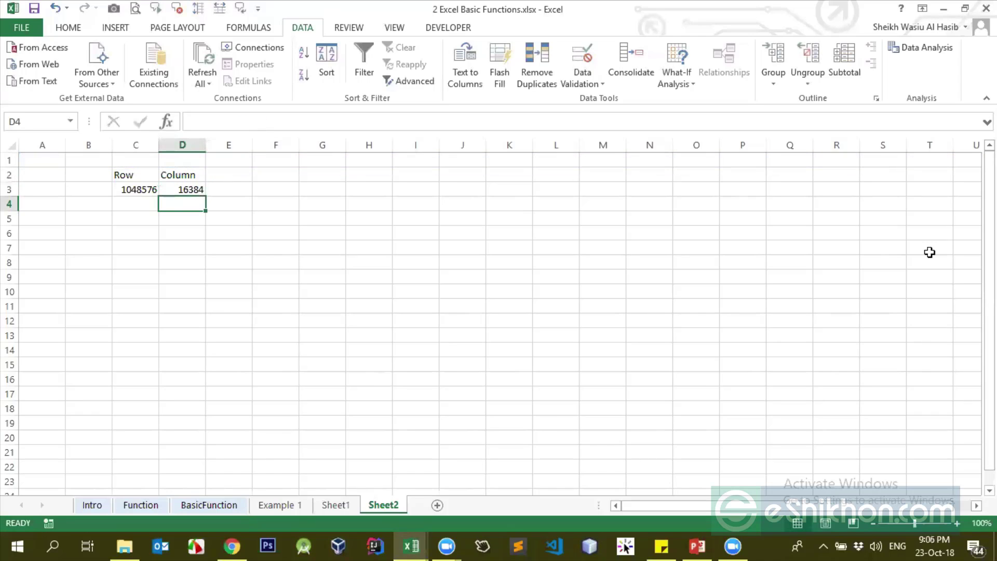
{"action": "key", "text": "Up"}
- Centre-align columns C and D, then check the formulas in C3 and D3
{"action": "left_click", "coordinate": [182, 200]}
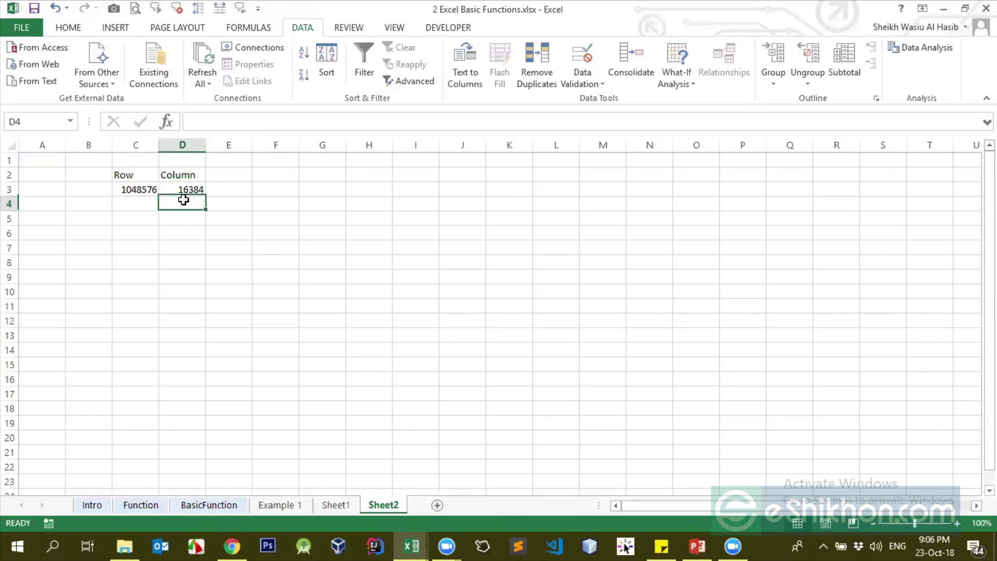
{"action": "left_click", "coordinate": [183, 191]}
{"action": "left_click_drag", "start_coordinate": [135, 147], "coordinate": [182, 146]}
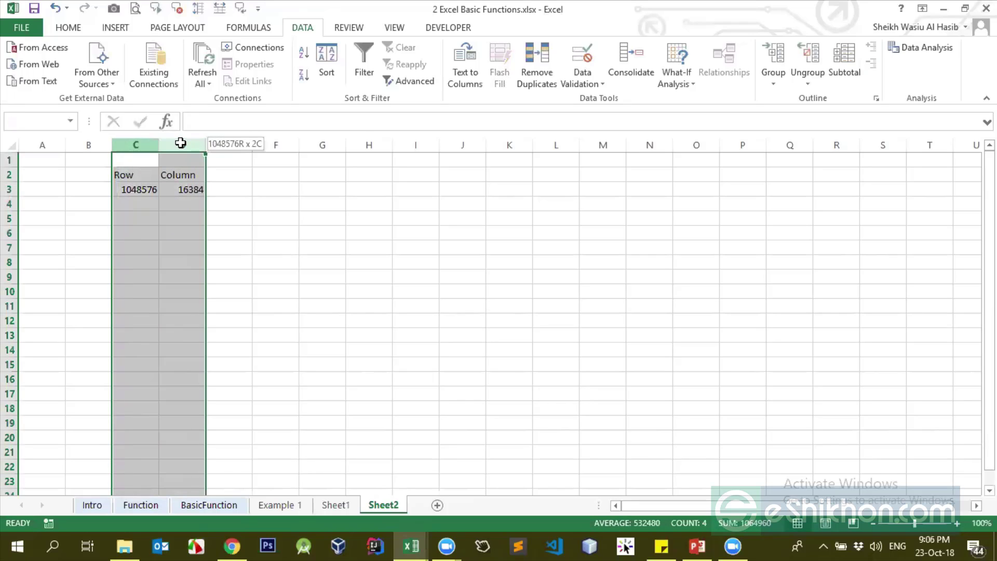
{"action": "left_click", "coordinate": [68, 28]}
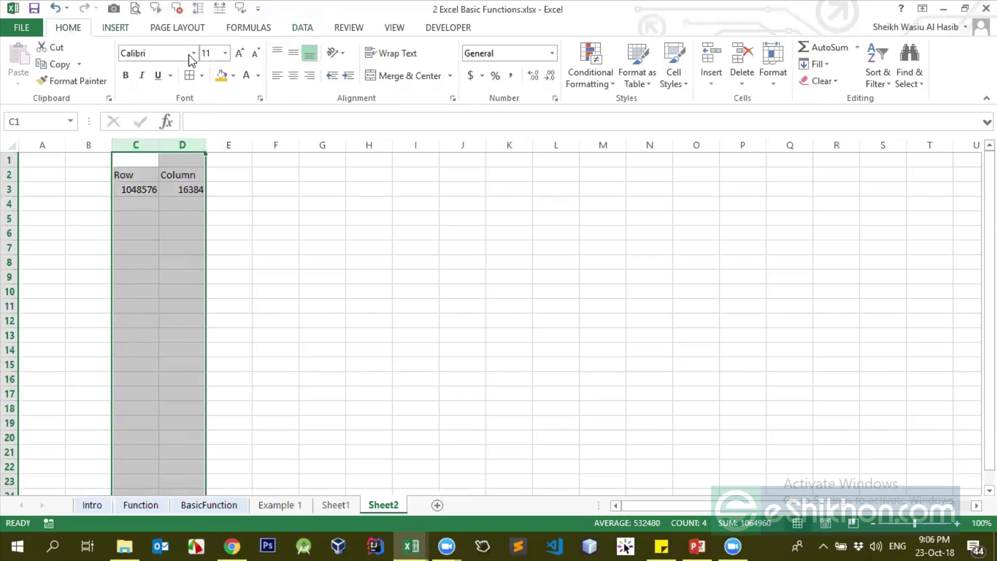
{"action": "left_click", "coordinate": [293, 76]}
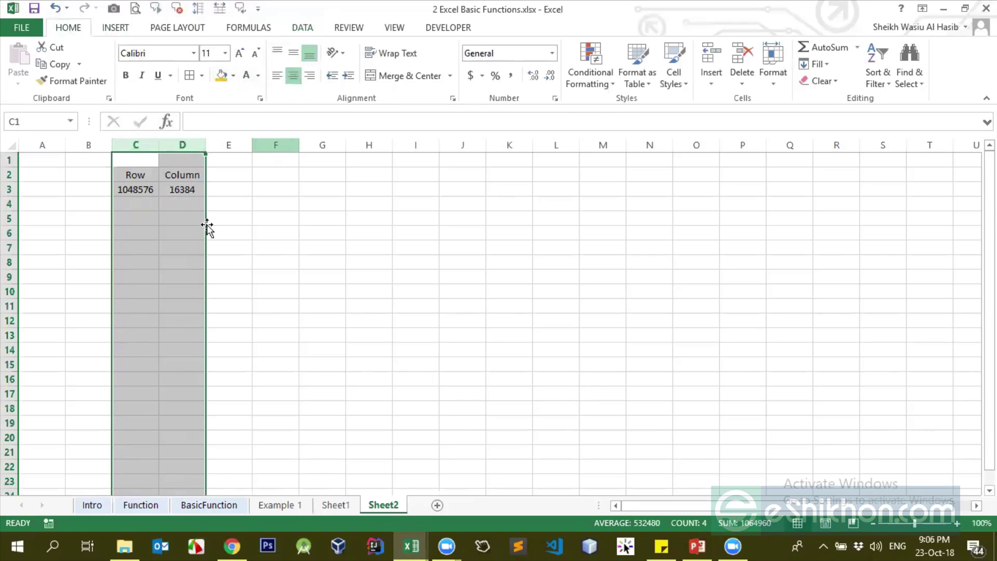
{"action": "left_click", "coordinate": [145, 190]}
{"action": "key", "text": "Right"}
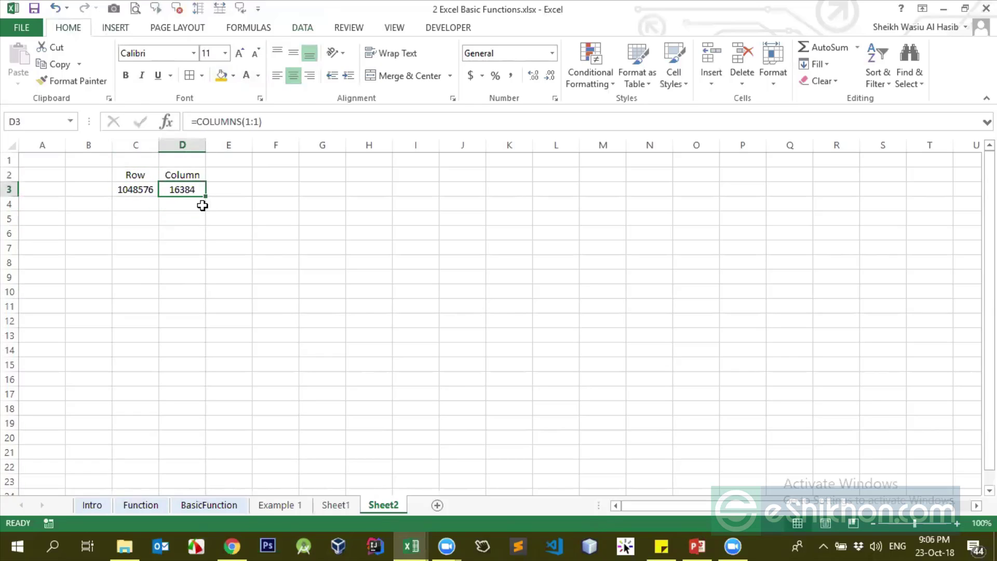
- Enter =COLUMNS(G3:K9) in D3 so it returns 5
{"action": "type", "text": "=c"}
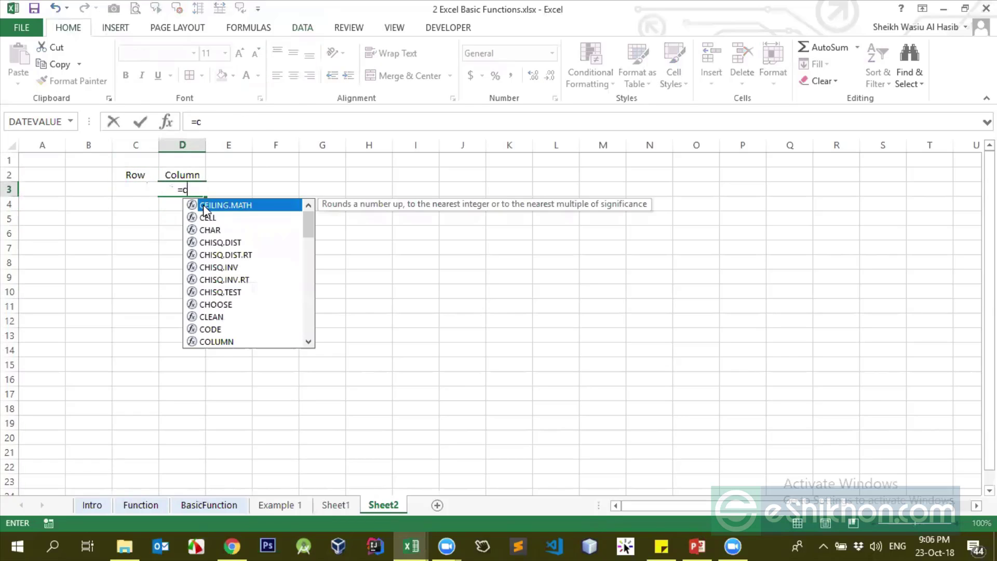
{"action": "type", "text": "ou"}
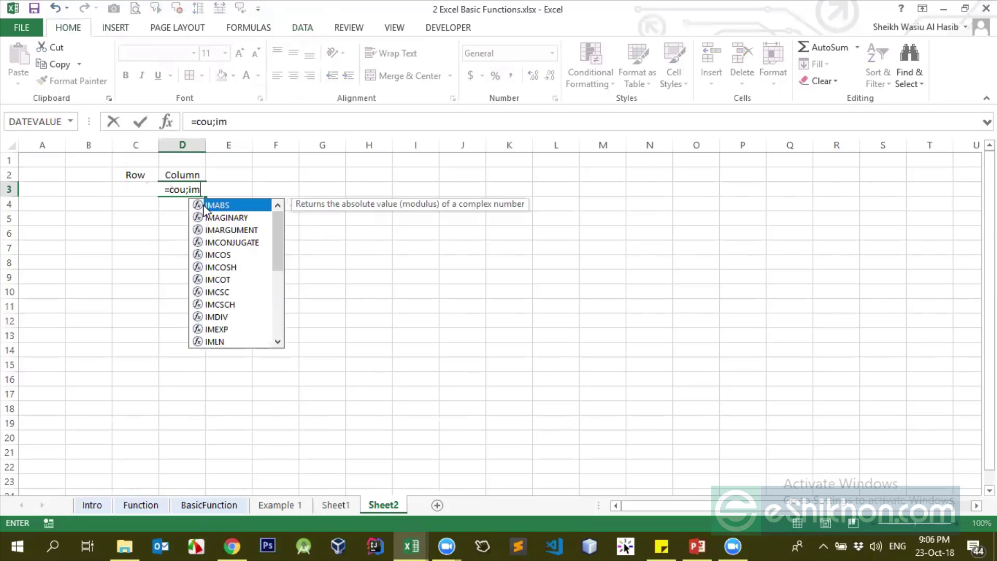
{"action": "key", "text": "BackSpace"}
{"action": "type", "text": "l"}
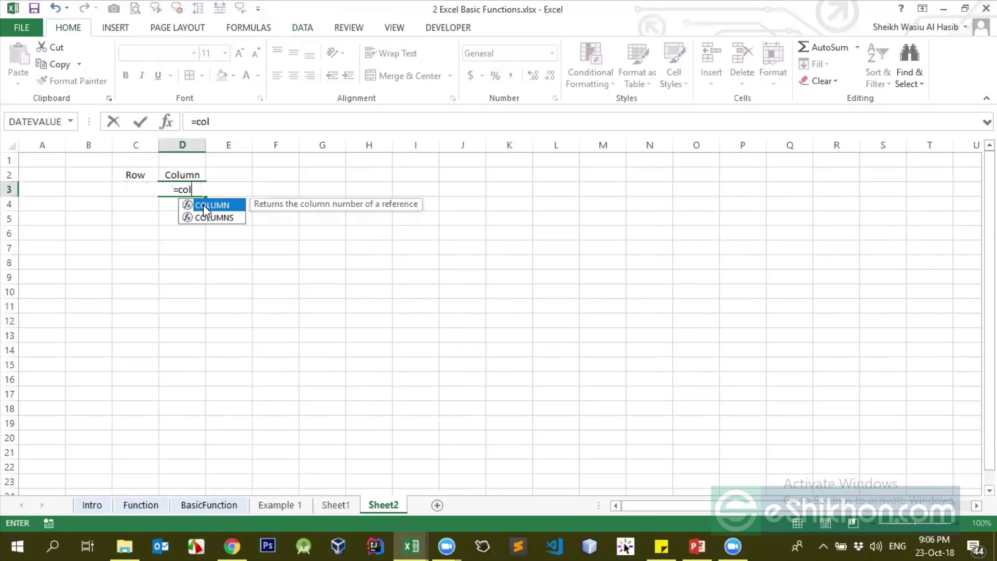
{"action": "type", "text": "umns"}
{"action": "key", "text": "Tab"}
{"action": "left_click_drag", "start_coordinate": [323, 184], "coordinate": [507, 283]}
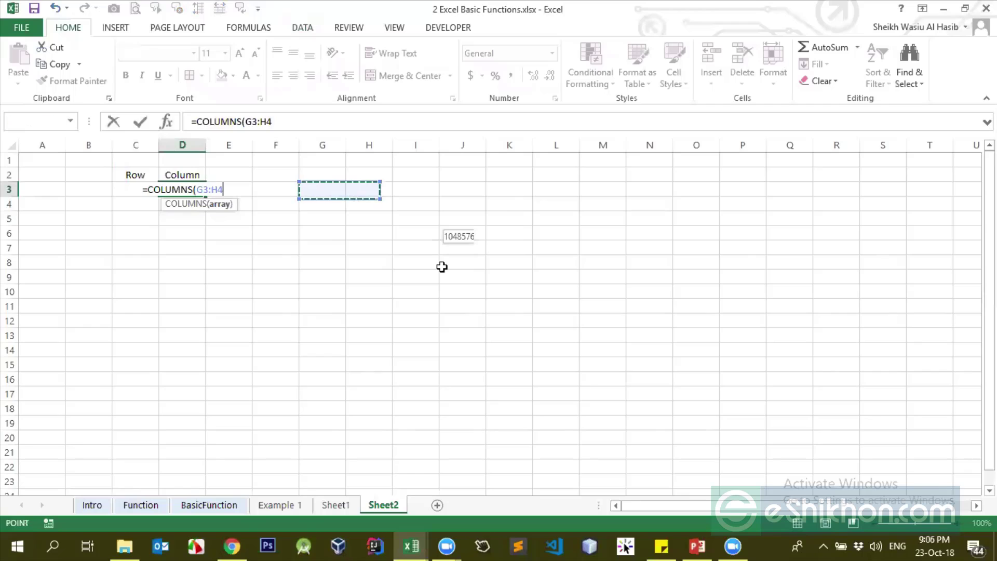
{"action": "key", "text": "Return"}
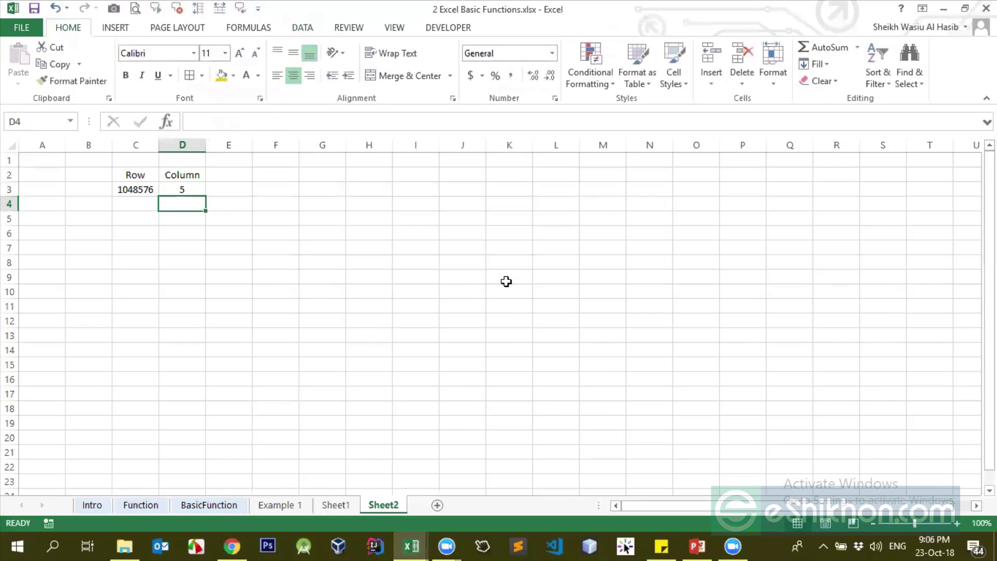
{"action": "key", "text": "Up"}
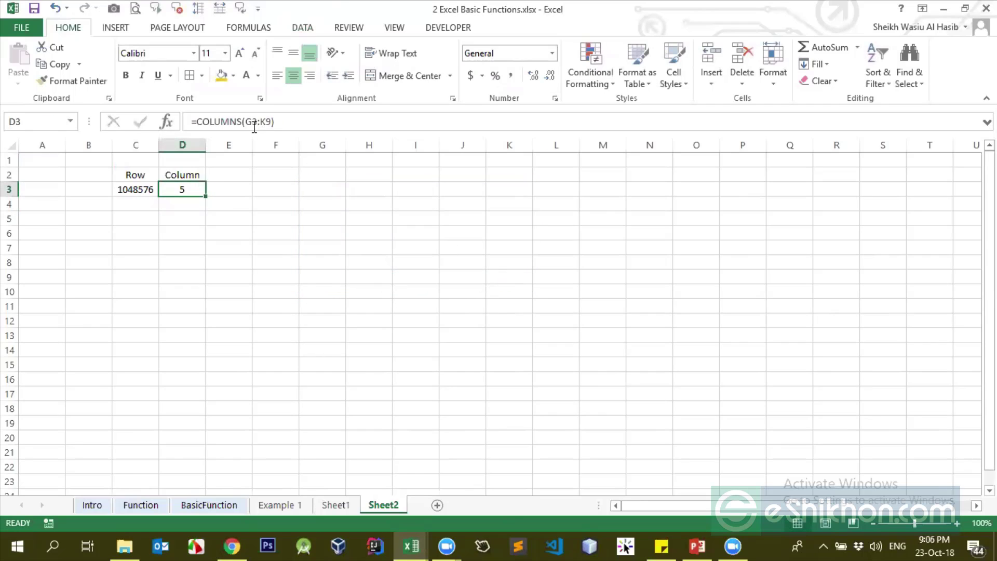
{"action": "left_click", "coordinate": [254, 121]}
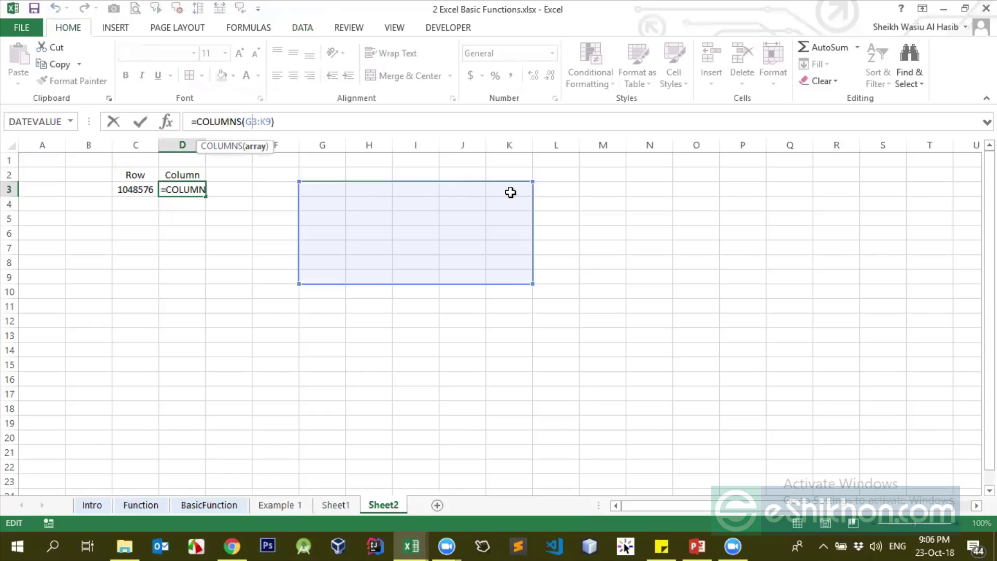
{"action": "key", "text": "Return"}
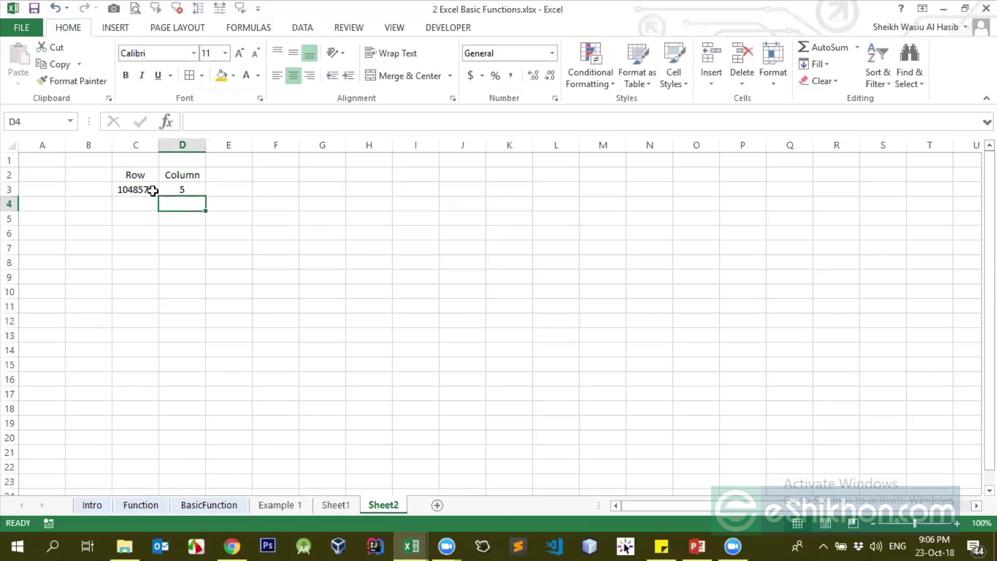
{"action": "left_click", "coordinate": [143, 189]}
- Replace C3's A:A argument with F4:I9 so =ROWS(F4:I9) returns 6
{"action": "left_click_drag", "start_coordinate": [229, 121], "coordinate": [246, 117]}
{"action": "key", "text": "BackSpace"}
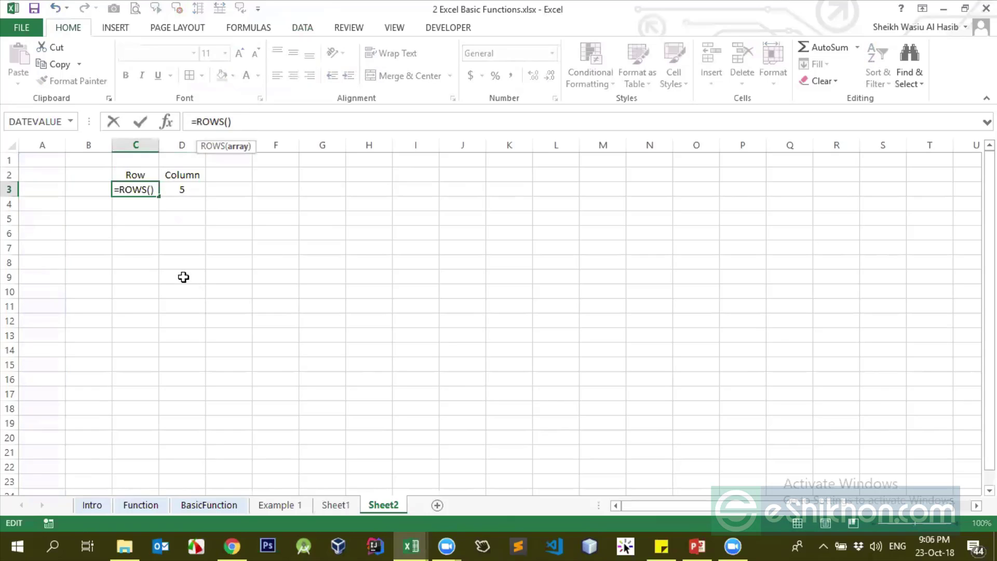
{"action": "left_click_drag", "start_coordinate": [254, 209], "coordinate": [416, 272]}
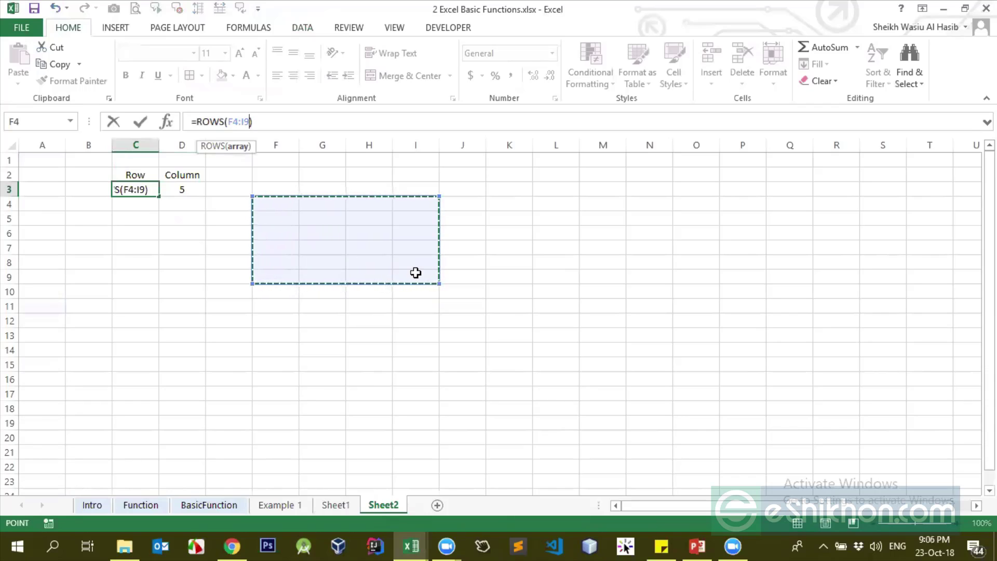
{"action": "key", "text": "Return"}
{"action": "key", "text": "Up"}
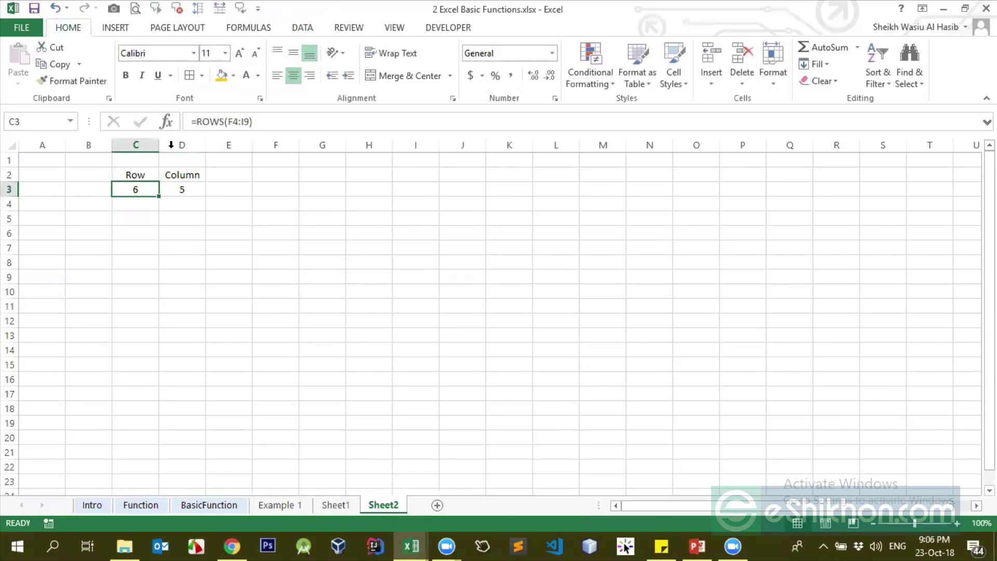
{"action": "left_click", "coordinate": [246, 120]}
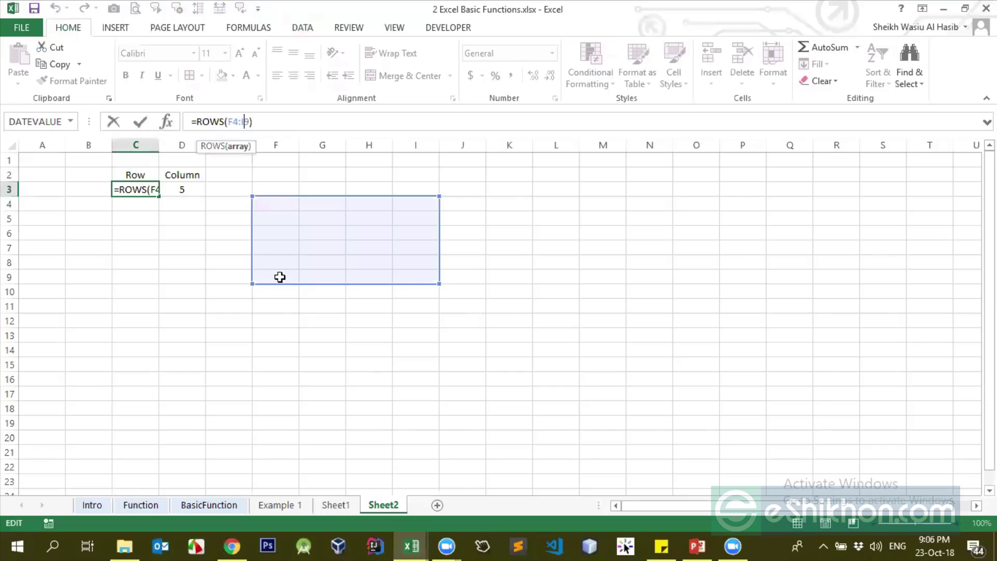
{"action": "key", "text": "Return"}
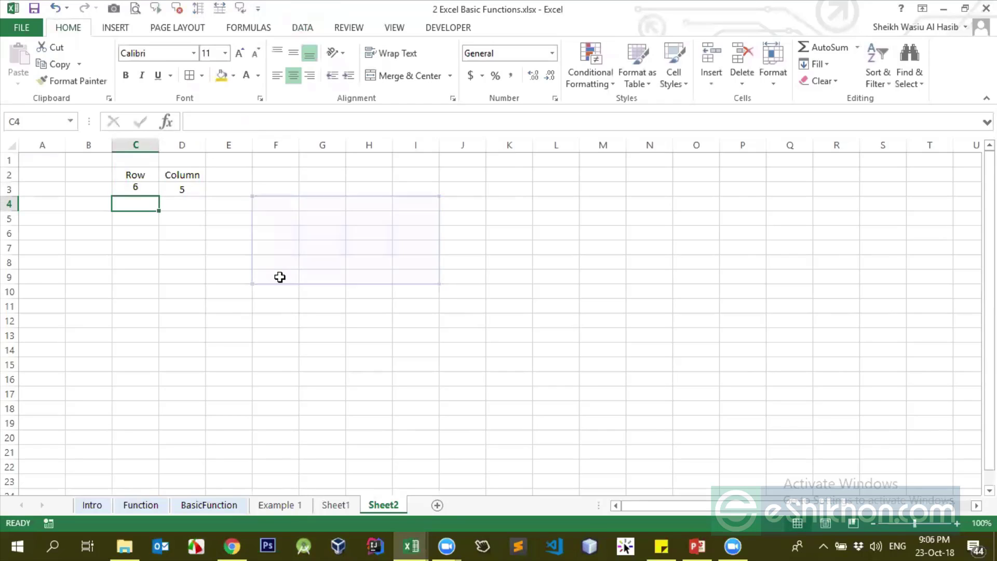
{"action": "key", "text": "Up"}
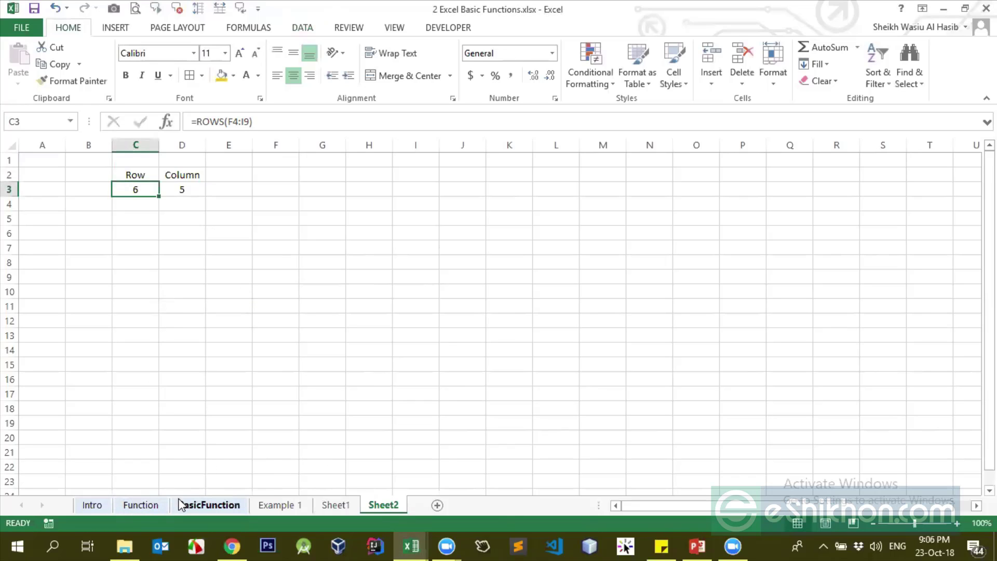
{"action": "left_click", "coordinate": [148, 505]}
- Type Done in the Status cells for Column (D18), T (D23) and N (D24)
{"action": "left_click", "coordinate": [208, 429]}
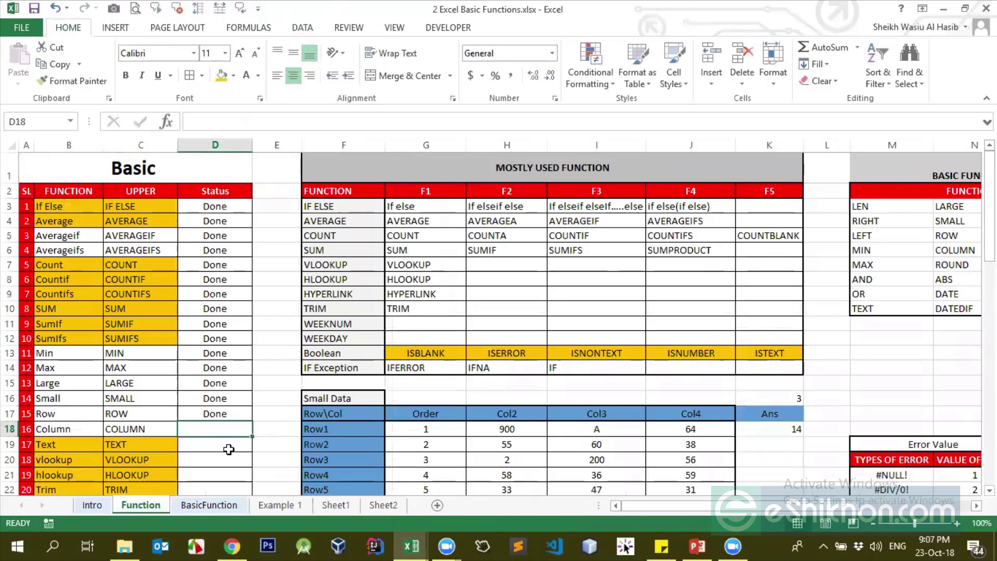
{"action": "type", "text": "Done"}
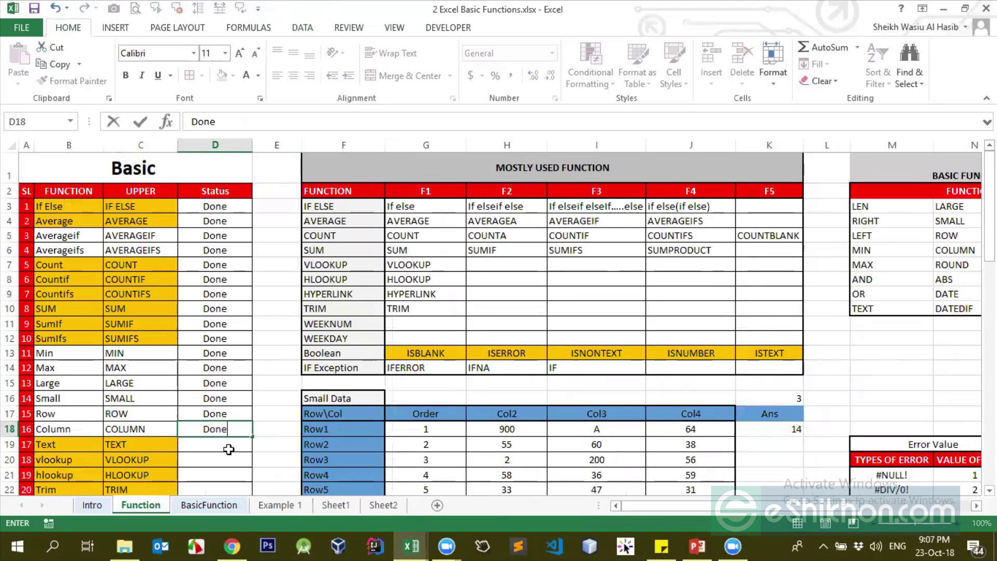
{"action": "key", "text": "Return"}
{"action": "left_click", "coordinate": [229, 456]}
{"action": "scroll", "coordinate": [218, 374], "scroll_direction": "down", "scroll_amount": 2}
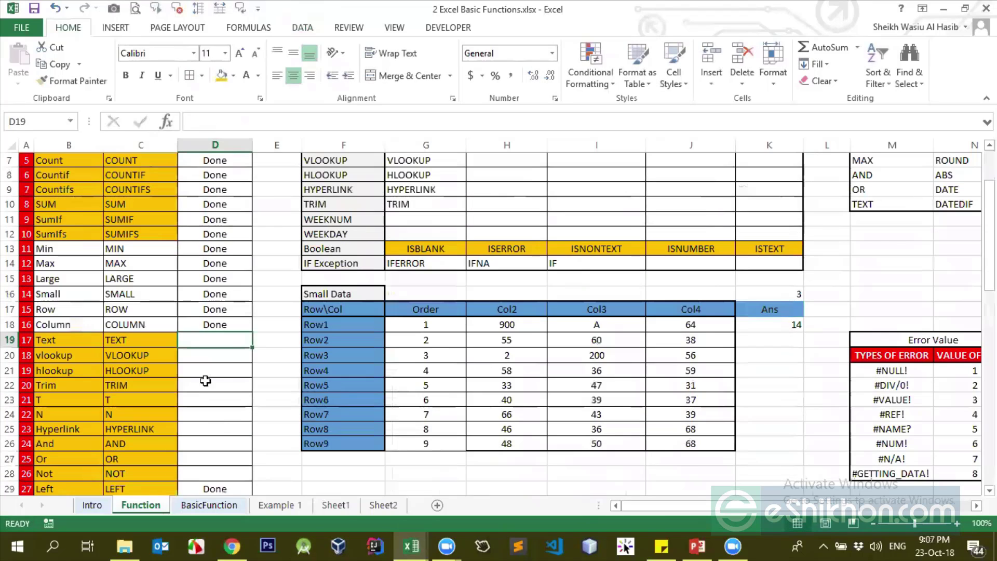
{"action": "scroll", "coordinate": [226, 363], "scroll_direction": "down", "scroll_amount": 2}
{"action": "left_click", "coordinate": [211, 314]}
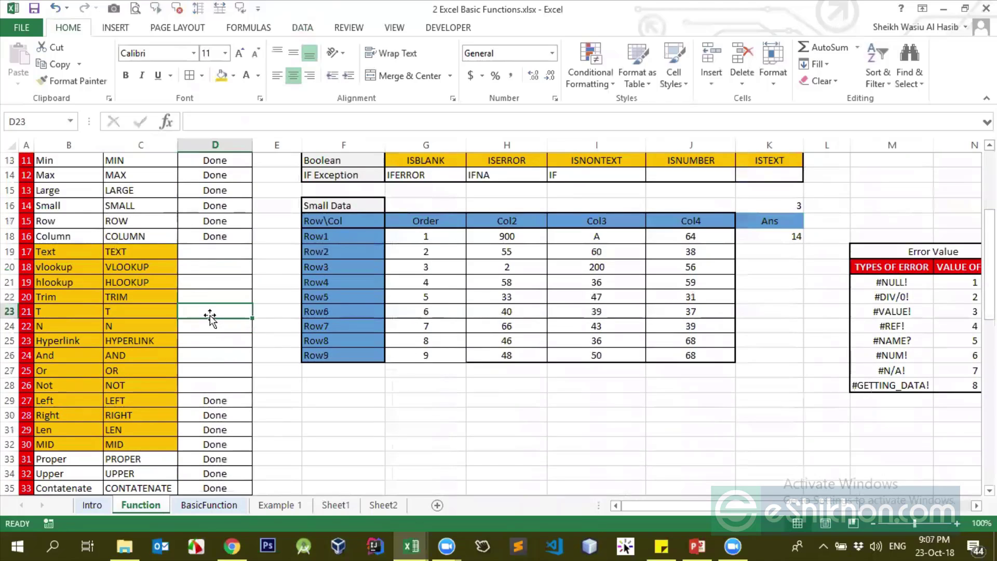
{"action": "type", "text": "Done"}
{"action": "key", "text": "Return"}
{"action": "type", "text": "Done"}
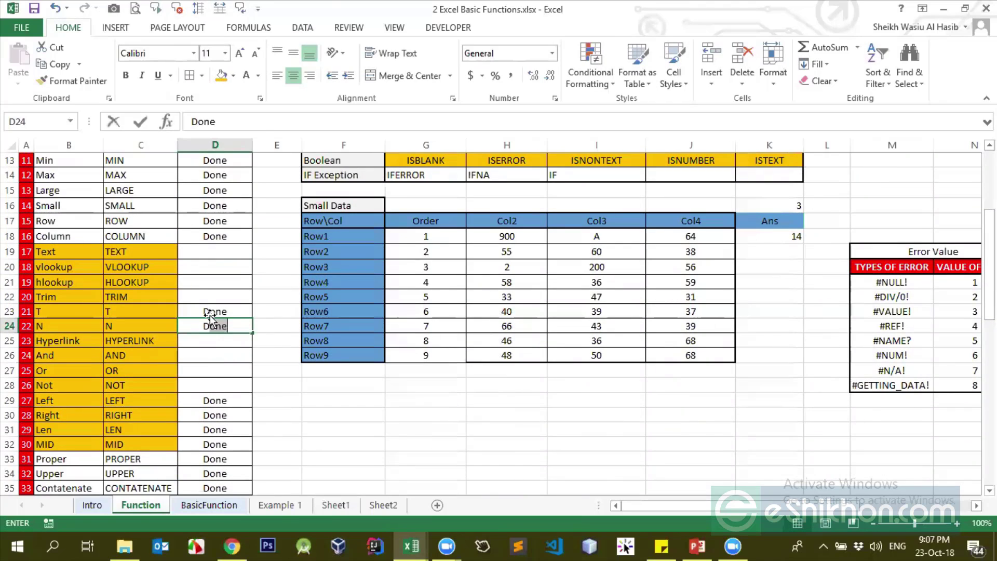
{"action": "key", "text": "Return"}
{"action": "key", "text": "Return"}
- Move through the Status column to locate the Done marks from Left onward
{"action": "key", "text": "Down"}
{"action": "key", "text": "Down"}
{"action": "key", "text": "Down"}
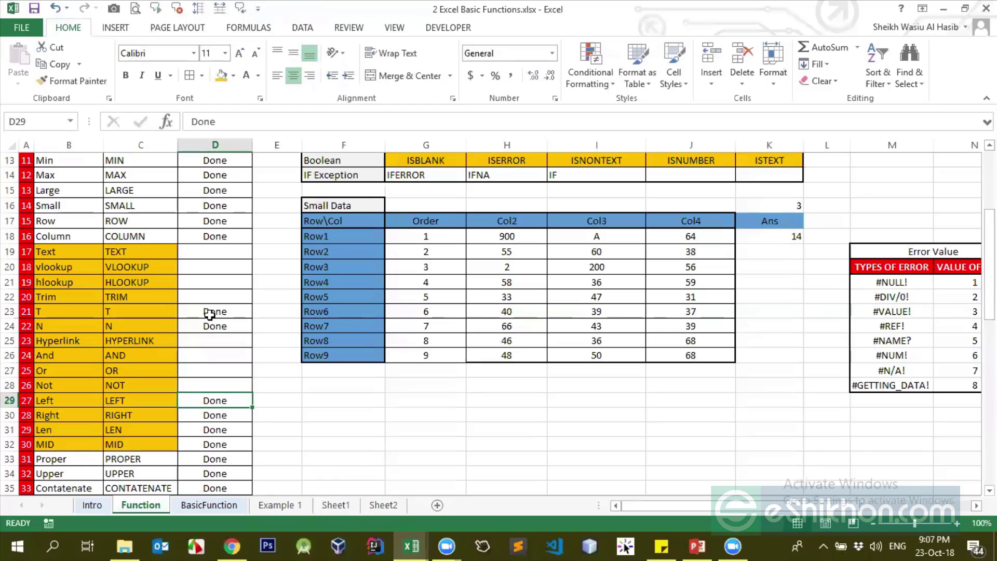
{"action": "key", "text": "ctrl+shift+Down"}
{"action": "key", "text": "Down"}
{"action": "key", "text": "Down"}
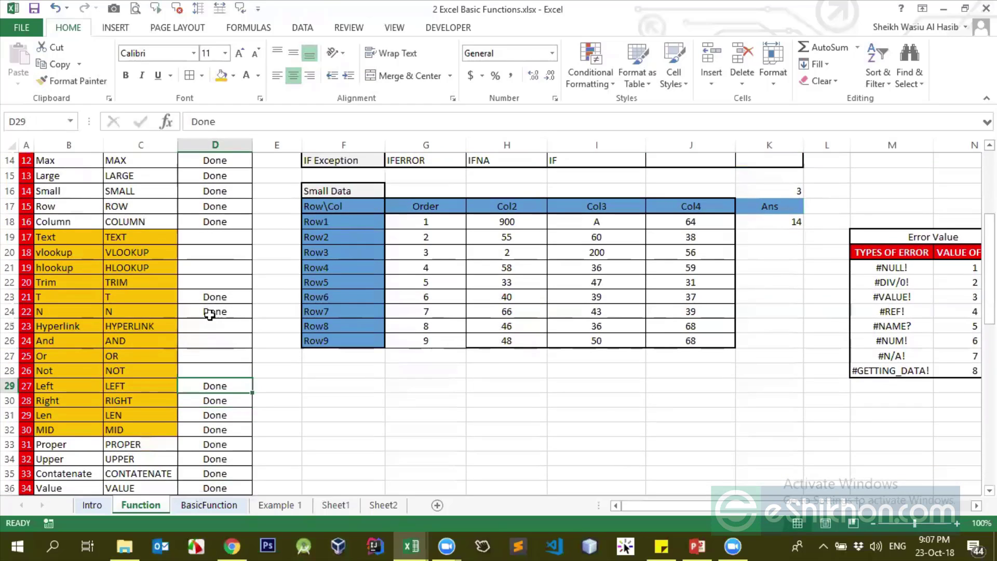
{"action": "key", "text": "Down"}
{"action": "key", "text": "Down"}
{"action": "key", "text": "Down"}
{"action": "key", "text": "Down"}
{"action": "key", "text": "Down"}
{"action": "key", "text": "Down"}
{"action": "key", "text": "Up"}
{"action": "key", "text": "Up"}
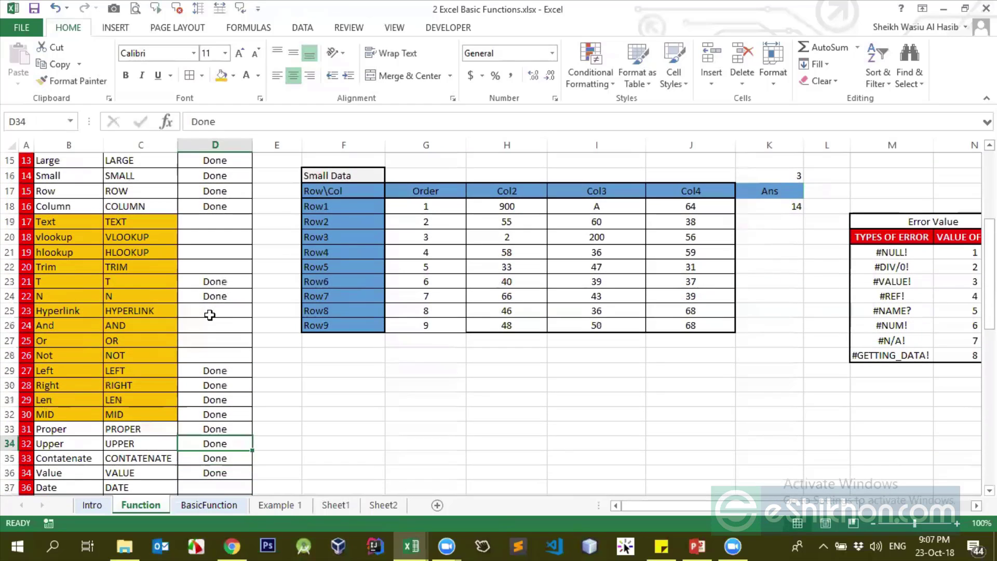
{"action": "key", "text": "Up"}
{"action": "key", "text": "Up"}
{"action": "key", "text": "ctrl+Down"}
{"action": "key", "text": "Down"}
{"action": "key", "text": "Down"}
{"action": "key", "text": "Left"}
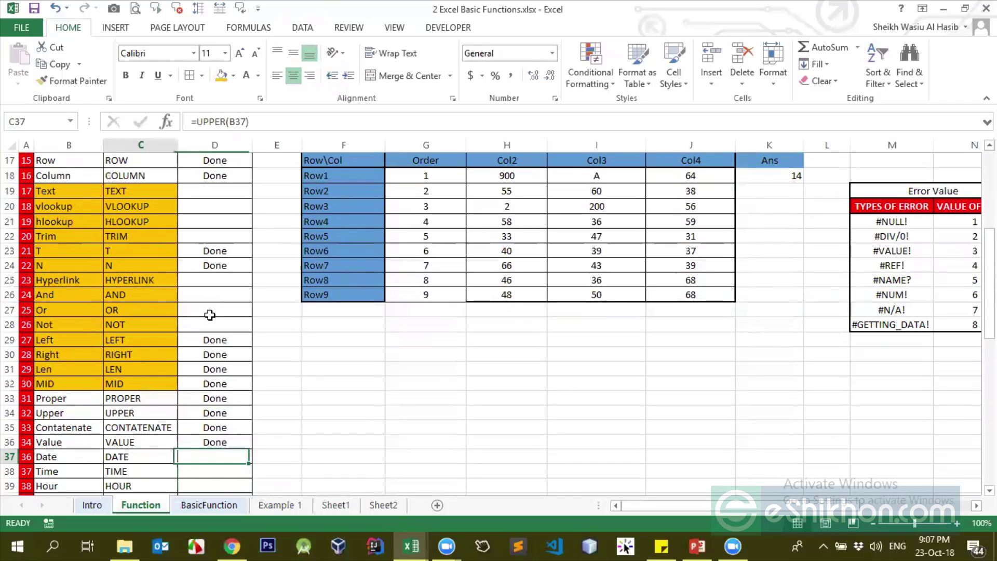
{"action": "key", "text": "Right"}
{"action": "key", "text": "ctrl+Down"}
{"action": "key", "text": "ctrl+Up"}
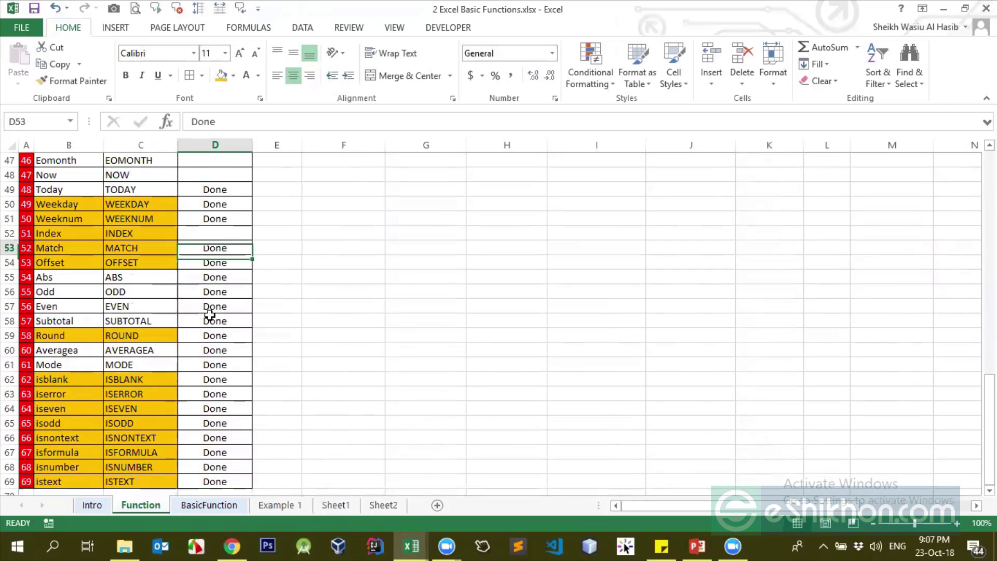
{"action": "key", "text": "ctrl+Up"}
{"action": "key", "text": "ctrl+Up"}
{"action": "key", "text": "ctrl+Up"}
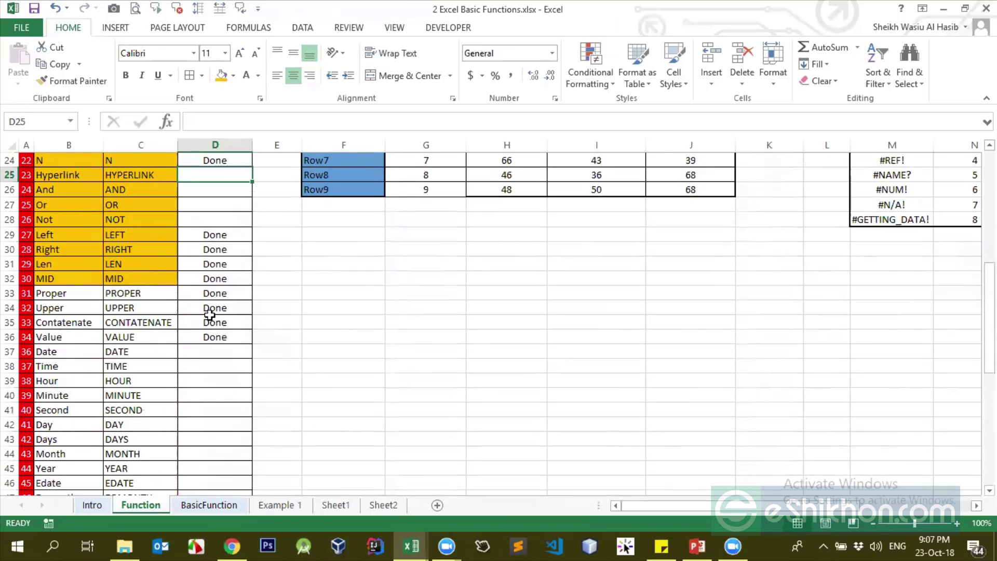
- Clear the Done marks from D29:D36 and D49:D69
{"action": "left_click", "coordinate": [218, 241]}
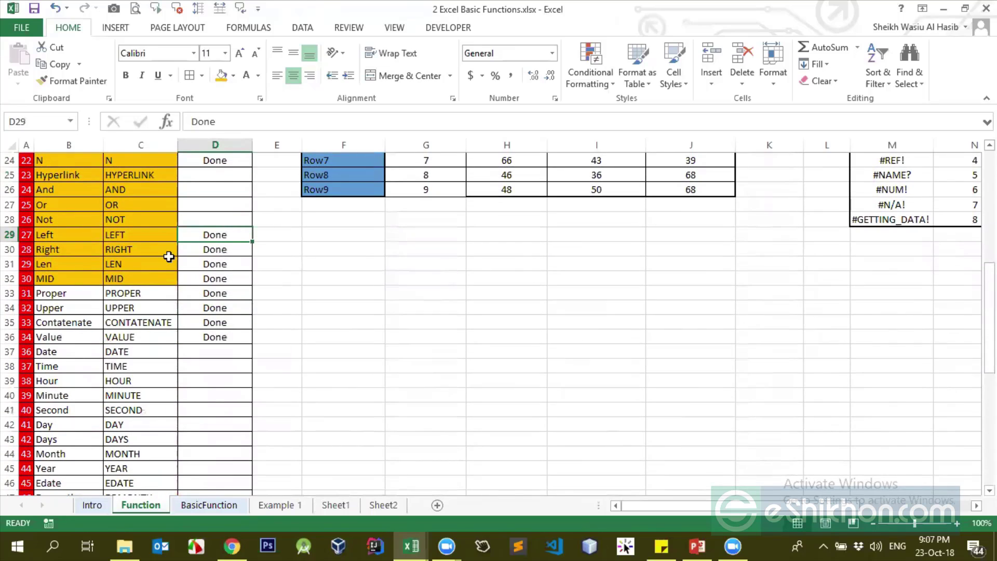
{"action": "left_click", "coordinate": [92, 260]}
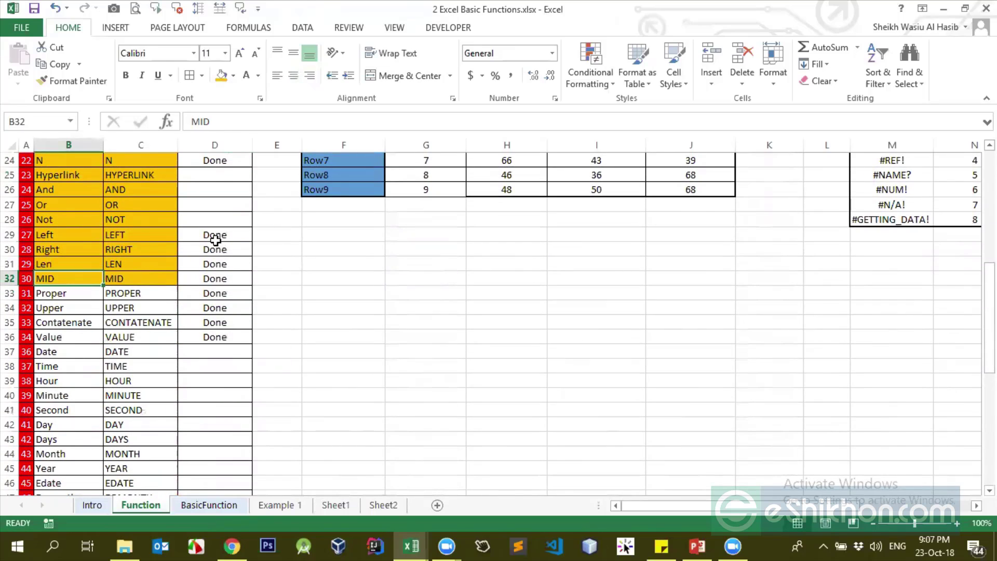
{"action": "left_click_drag", "start_coordinate": [215, 249], "coordinate": [232, 339]}
{"action": "key", "text": "Delete"}
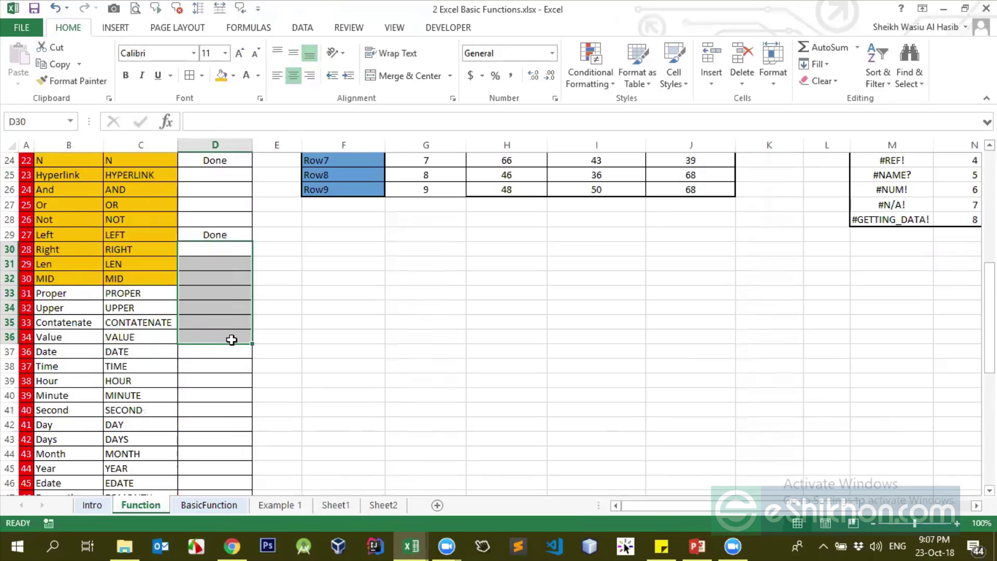
{"action": "key", "text": "Up"}
{"action": "key", "text": "Delete"}
{"action": "key", "text": "ctrl+Down"}
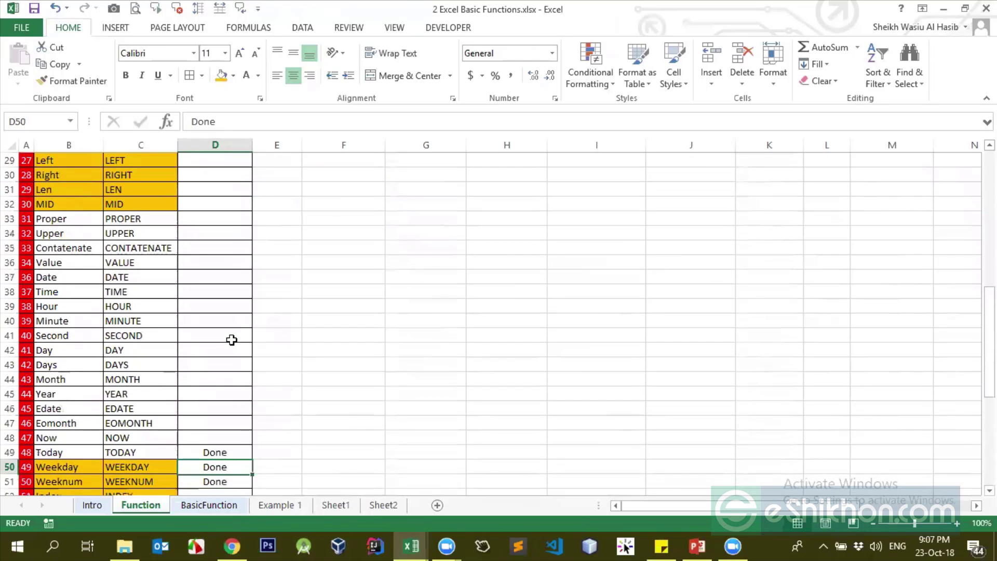
{"action": "key", "text": "shift+Down"}
{"action": "key", "text": "shift+Down"}
{"action": "key", "text": "shift+Down"}
{"action": "key", "text": "shift+Down"}
{"action": "key", "text": "shift+Down"}
{"action": "key", "text": "shift+Down"}
{"action": "key", "text": "shift+Down"}
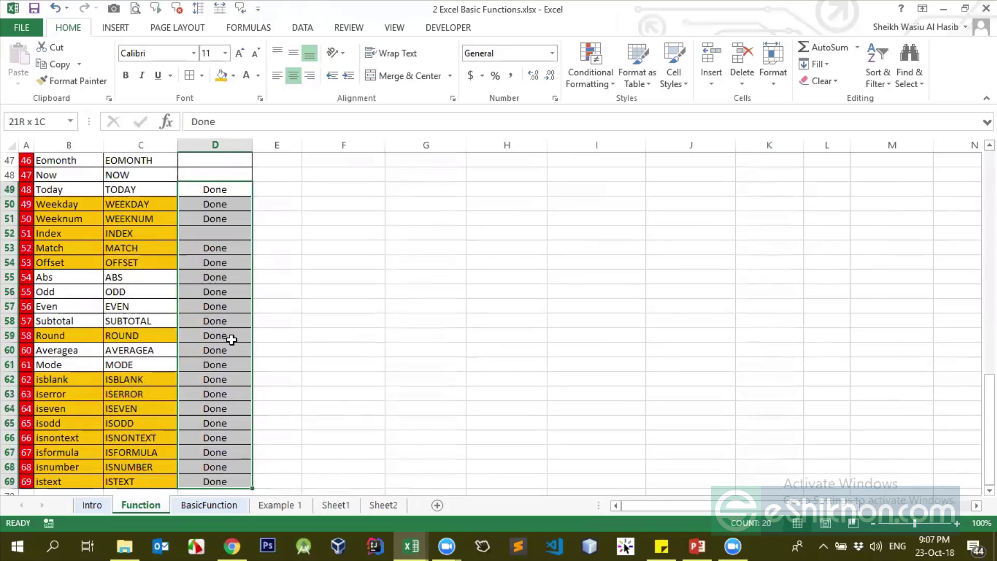
{"action": "key", "text": "Delete"}
{"action": "key", "text": "ctrl+Up"}
{"action": "key", "text": "ctrl+Up"}
{"action": "key", "text": "ctrl+Up"}
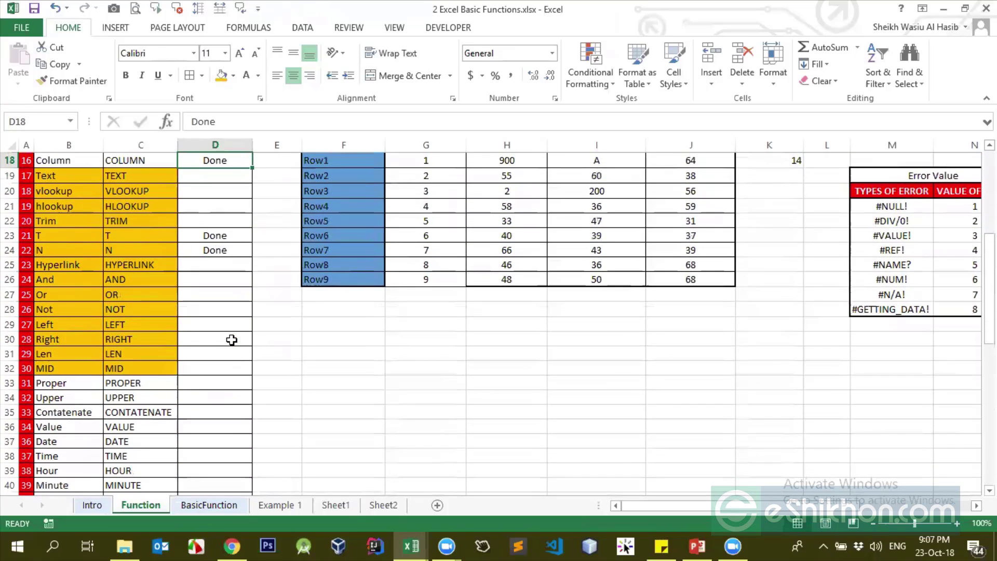
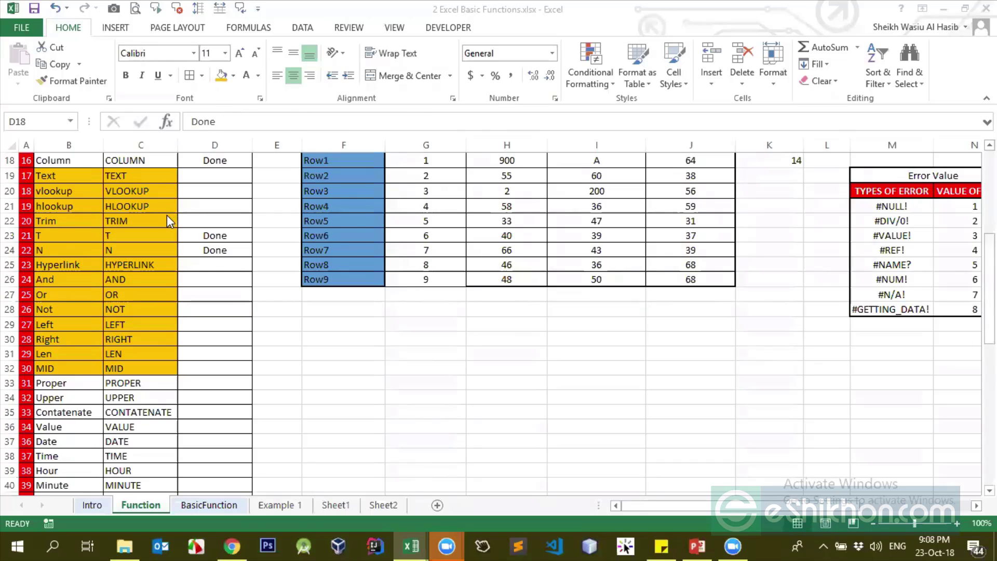
- Review the text formulas in C20–C23 and the empty status cell D26
{"action": "left_click", "coordinate": [155, 237]}
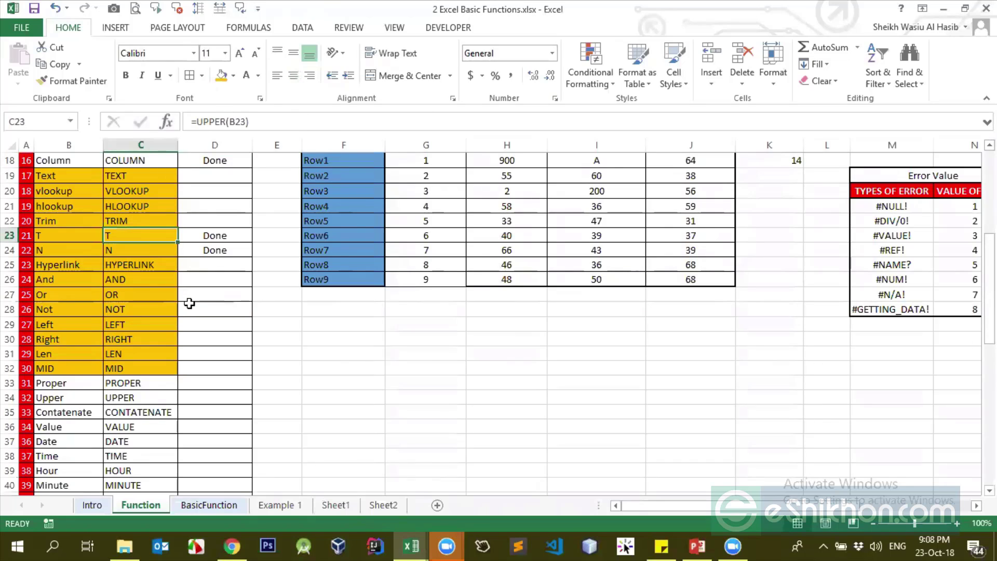
{"action": "left_click", "coordinate": [139, 219]}
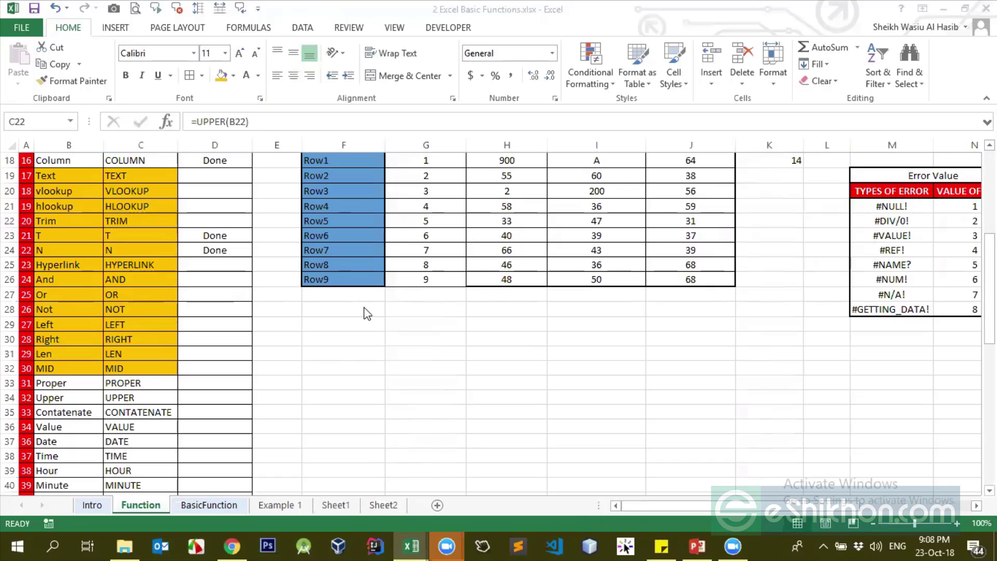
{"action": "left_click", "coordinate": [208, 284]}
{"action": "scroll", "coordinate": [189, 316], "scroll_direction": "up", "scroll_amount": 3}
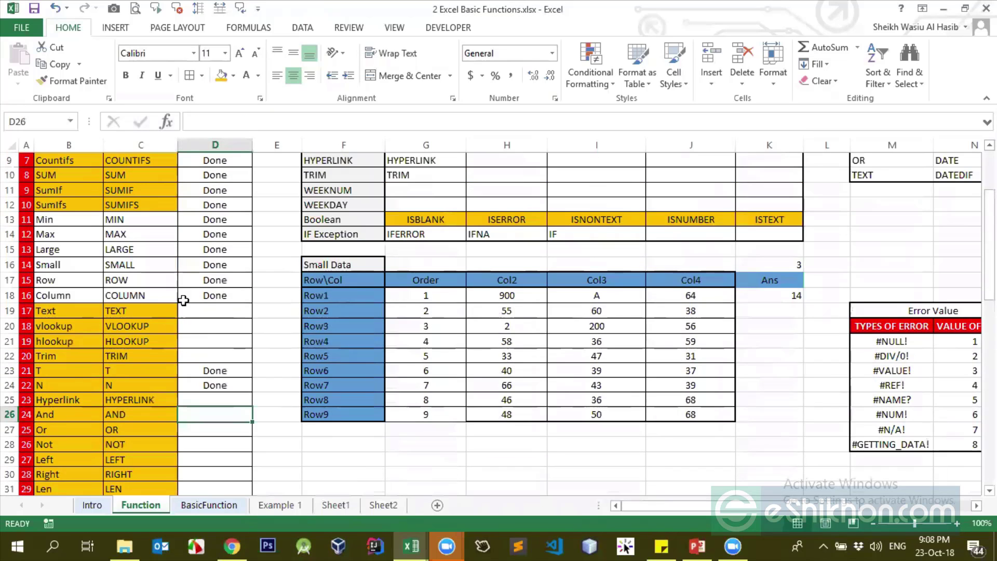
{"action": "scroll", "coordinate": [183, 300], "scroll_direction": "down", "scroll_amount": 2}
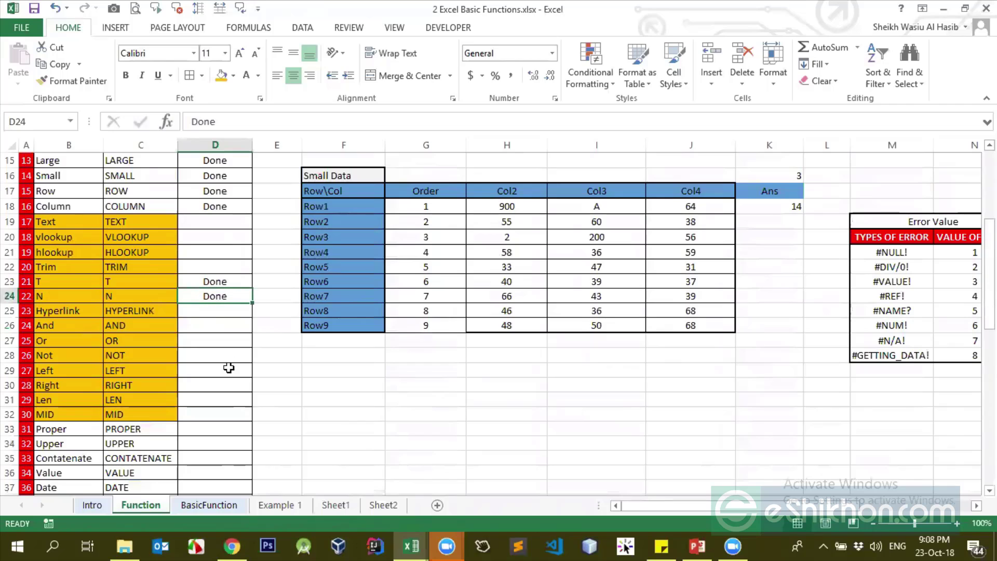
{"action": "left_click", "coordinate": [116, 237]}
{"action": "left_click", "coordinate": [116, 248]}
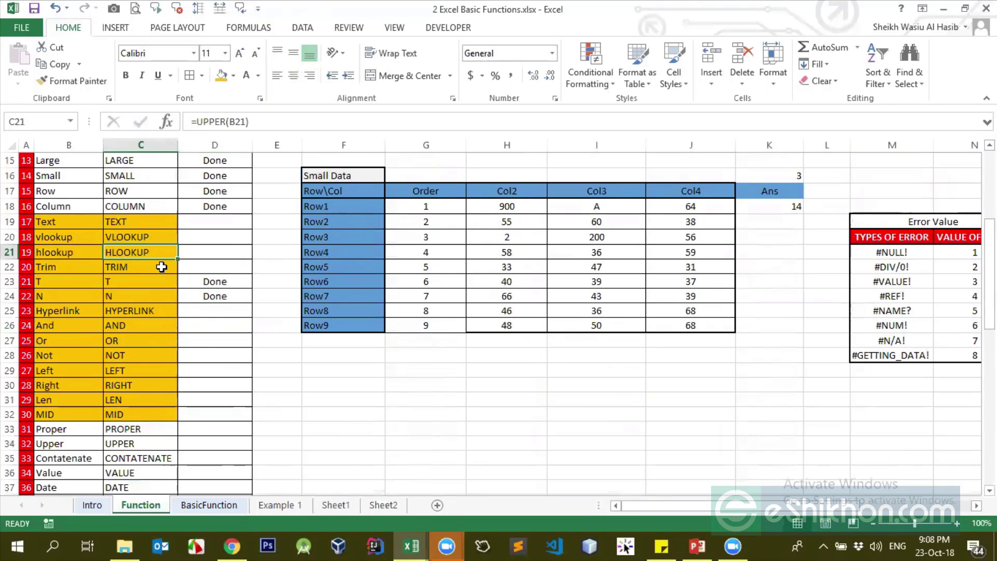
{"action": "left_click", "coordinate": [148, 239]}
{"action": "scroll", "coordinate": [164, 290], "scroll_direction": "up", "scroll_amount": 3}
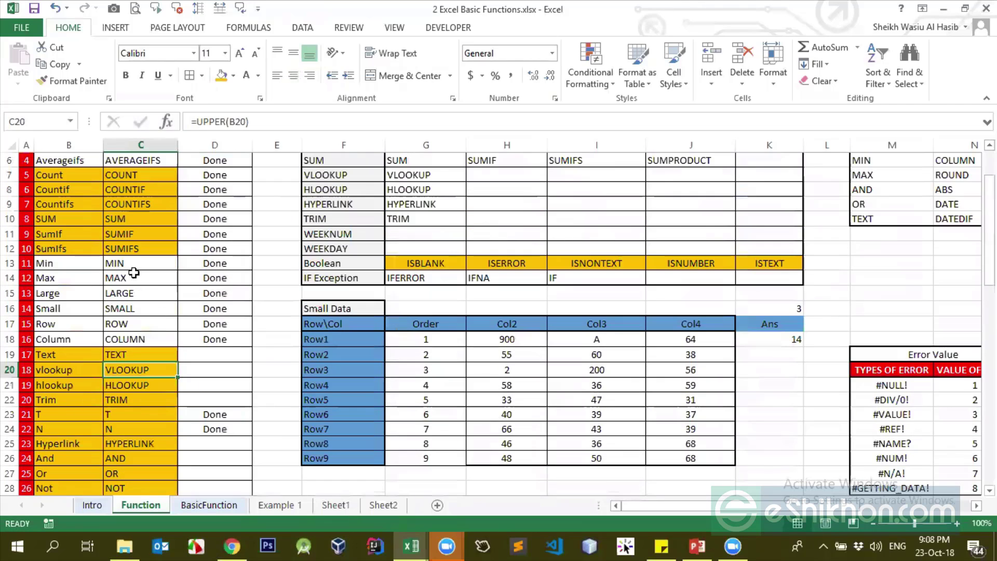
- Review the formulas in C13–C18 and select the Done status cell D15
{"action": "left_click", "coordinate": [131, 264]}
{"action": "left_click_drag", "start_coordinate": [130, 264], "coordinate": [140, 312]}
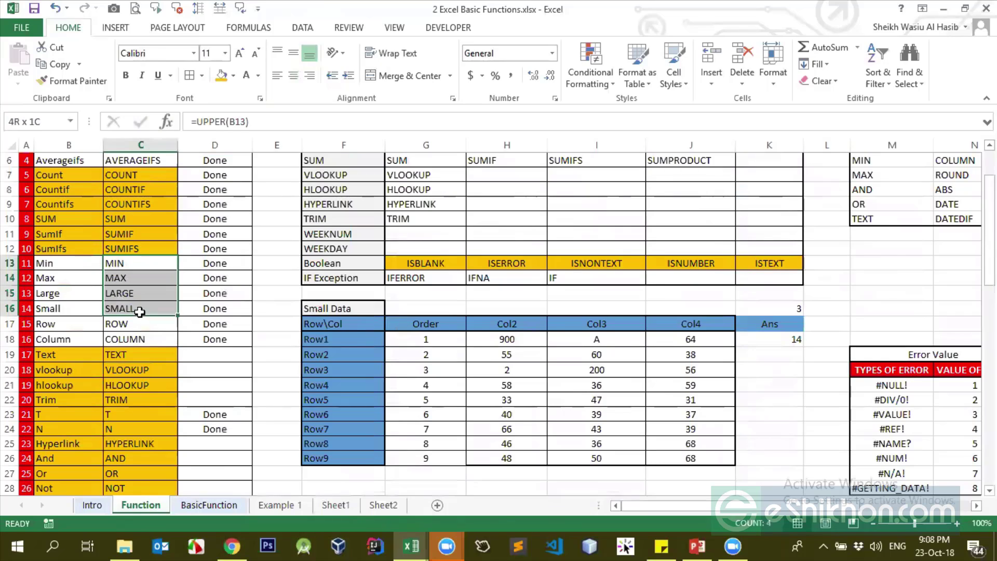
{"action": "left_click", "coordinate": [138, 325]}
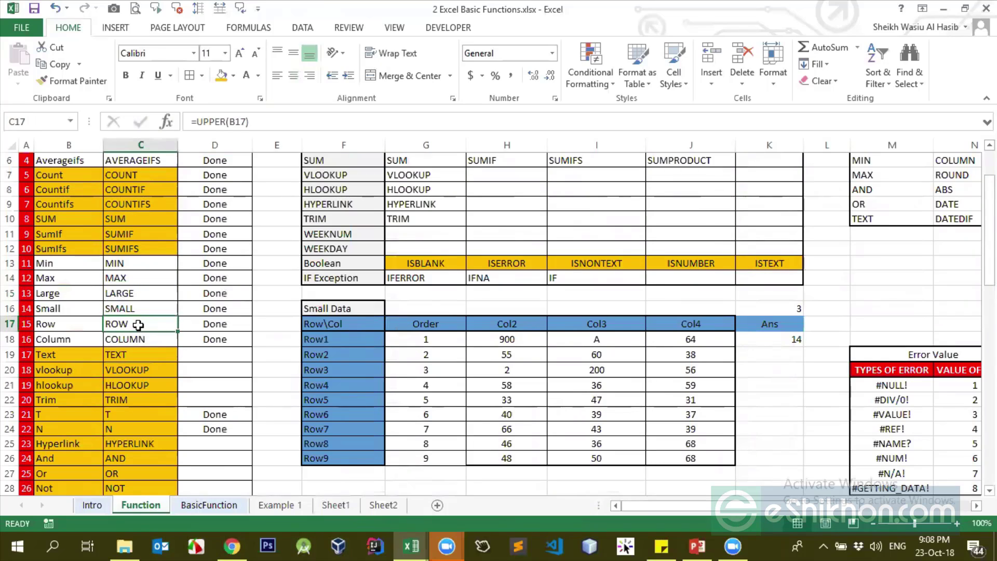
{"action": "left_click", "coordinate": [130, 341]}
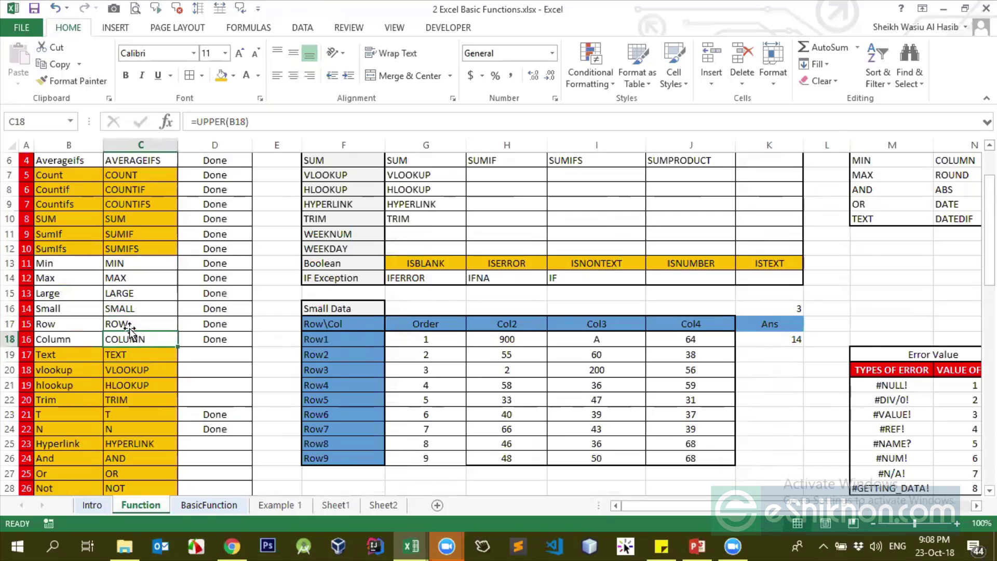
{"action": "left_click", "coordinate": [138, 322]}
{"action": "left_click", "coordinate": [143, 294]}
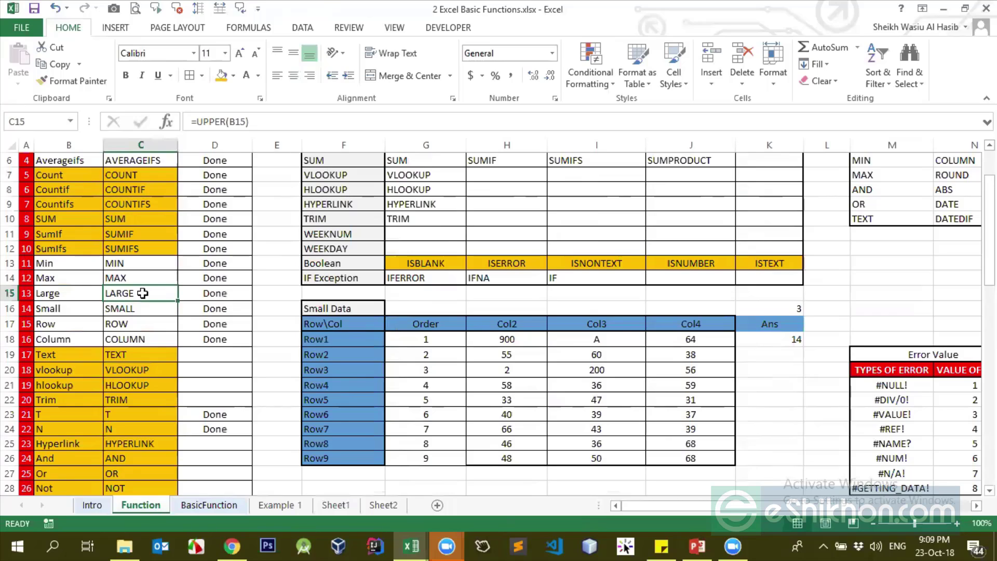
{"action": "left_click", "coordinate": [238, 295]}
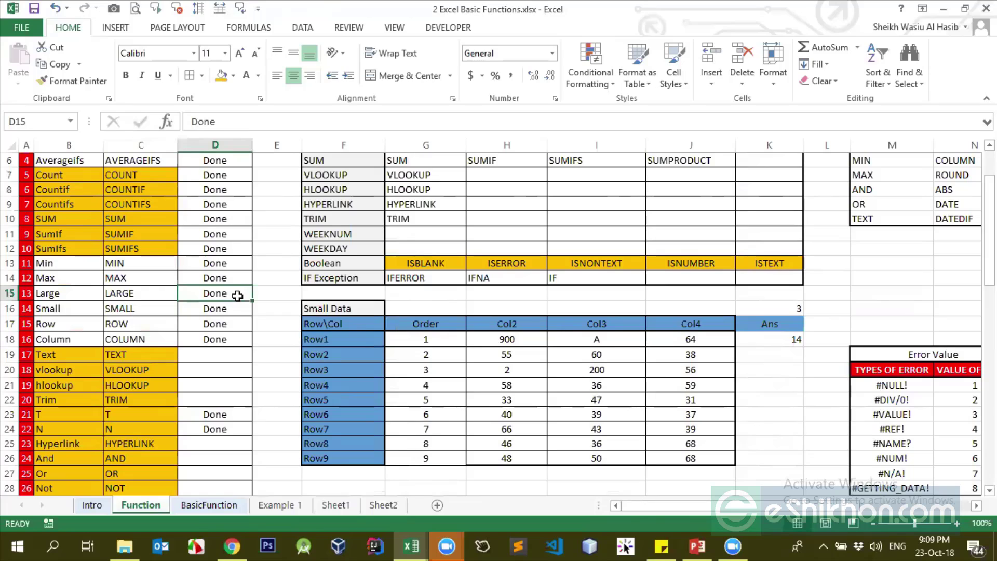
{"action": "mouse_move", "coordinate": [445, 547]}
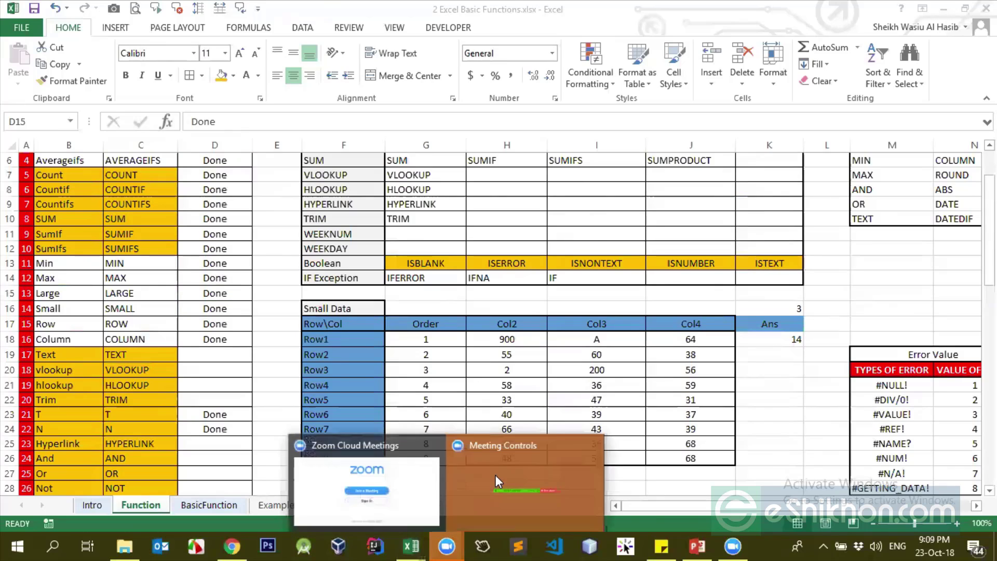
{"action": "left_click", "coordinate": [519, 520]}
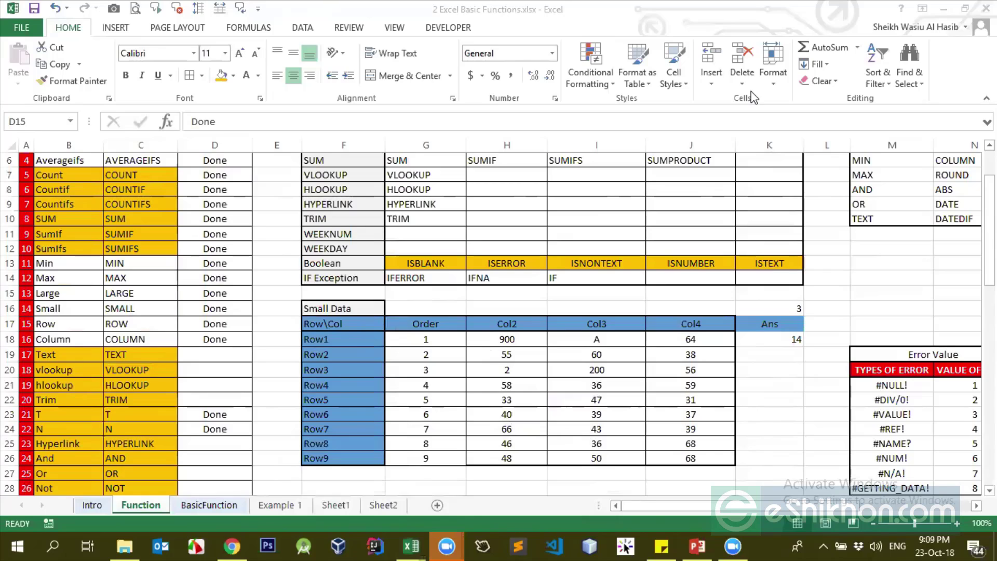
- Centre the ISBLANK and IFERROR entries in G13:G14
{"action": "left_click", "coordinate": [512, 248]}
{"action": "left_click", "coordinate": [500, 276]}
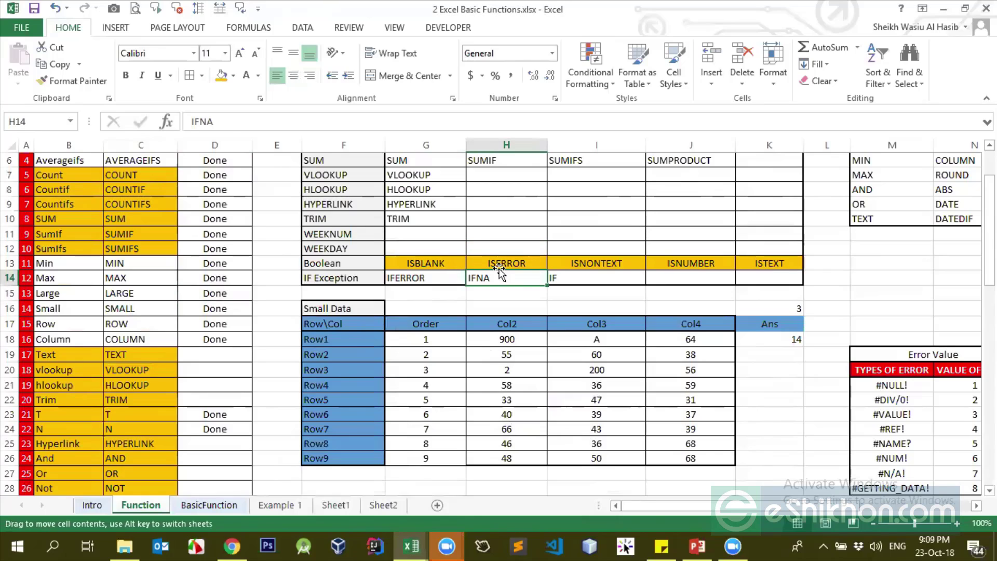
{"action": "left_click", "coordinate": [411, 265]}
{"action": "left_click_drag", "start_coordinate": [419, 267], "coordinate": [420, 280]}
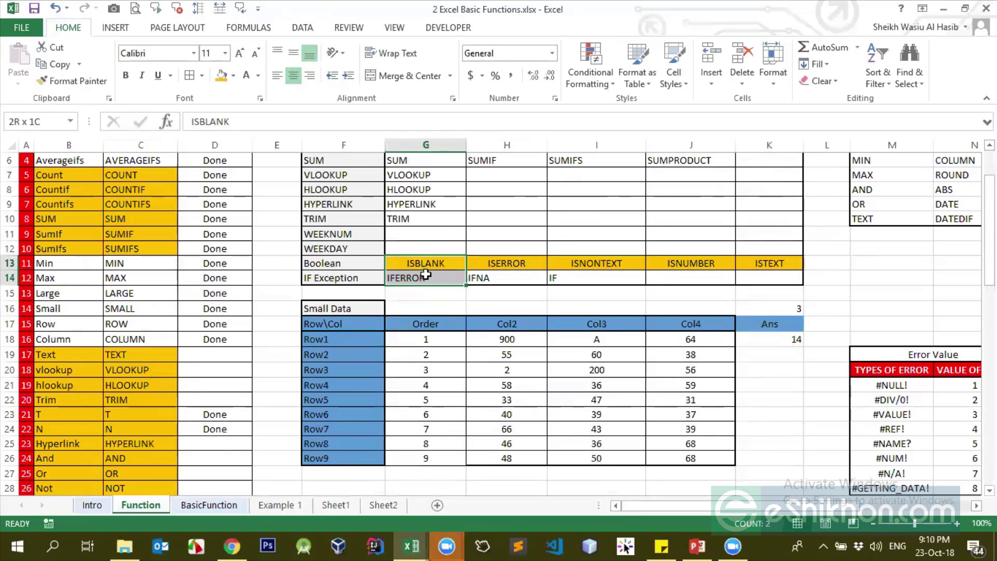
{"action": "left_click", "coordinate": [292, 78]}
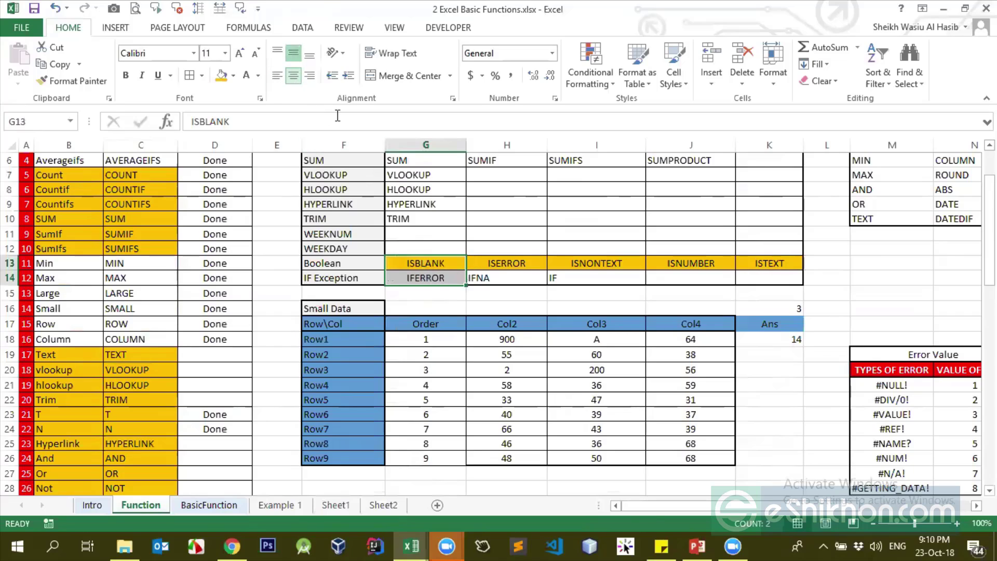
- Check that ISBLANK in G13 and IFERROR in G14 are now centred
{"action": "left_click_drag", "start_coordinate": [425, 260], "coordinate": [426, 278]}
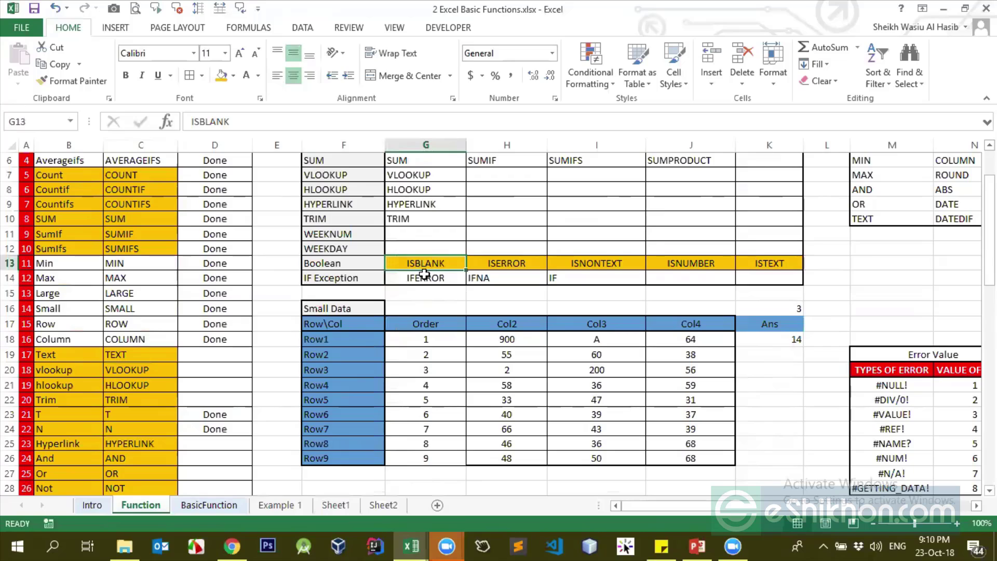
{"action": "left_click", "coordinate": [426, 269]}
{"action": "left_click", "coordinate": [423, 278]}
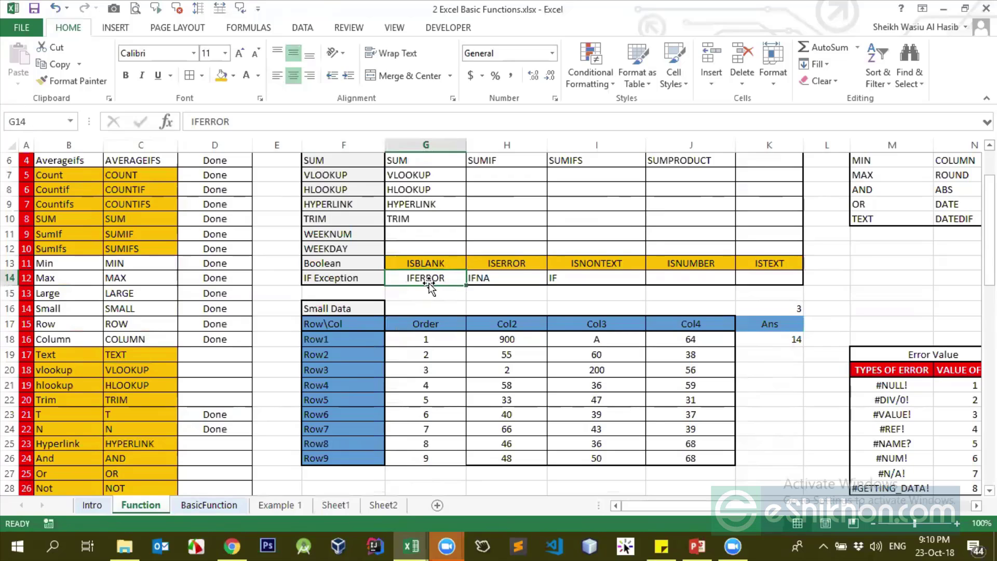
{"action": "left_click", "coordinate": [415, 267]}
{"action": "left_click_drag", "start_coordinate": [413, 267], "coordinate": [415, 278]}
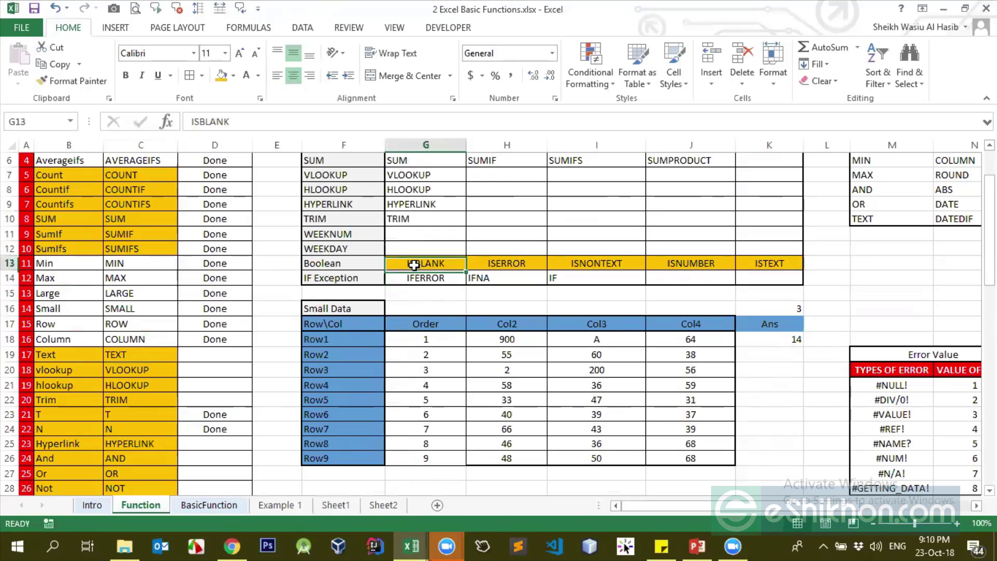
{"action": "left_click", "coordinate": [414, 264]}
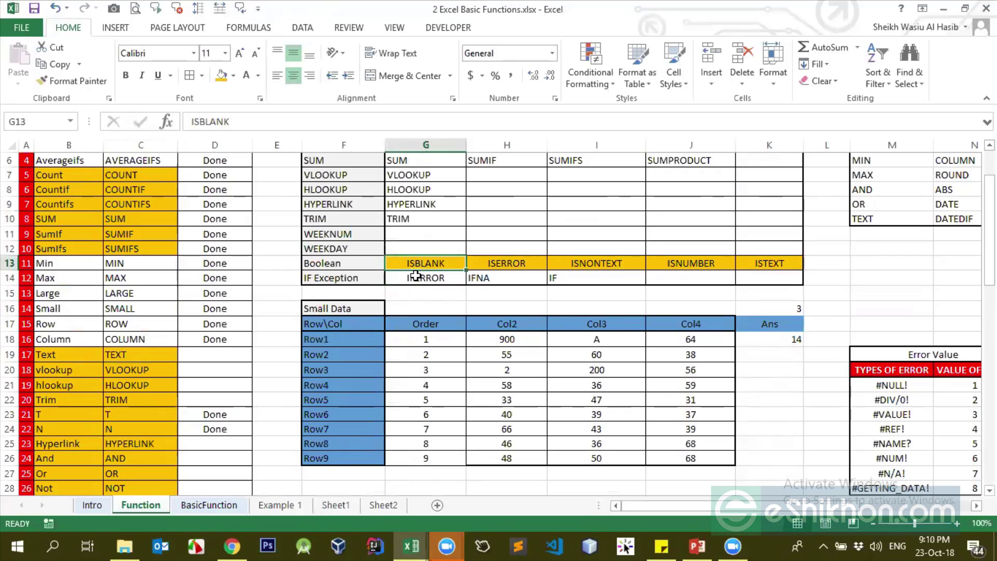
{"action": "left_click", "coordinate": [416, 273]}
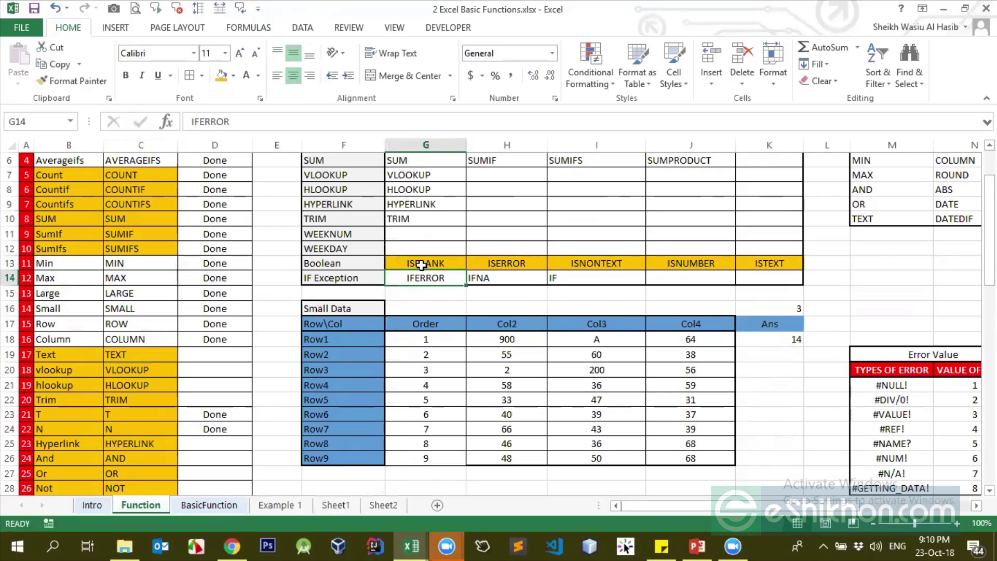
{"action": "left_click", "coordinate": [420, 265]}
- Go through the status cells D16–D24, including the empty D20 and D22
{"action": "left_click", "coordinate": [218, 311]}
{"action": "scroll", "coordinate": [230, 308], "scroll_direction": "down", "scroll_amount": 2}
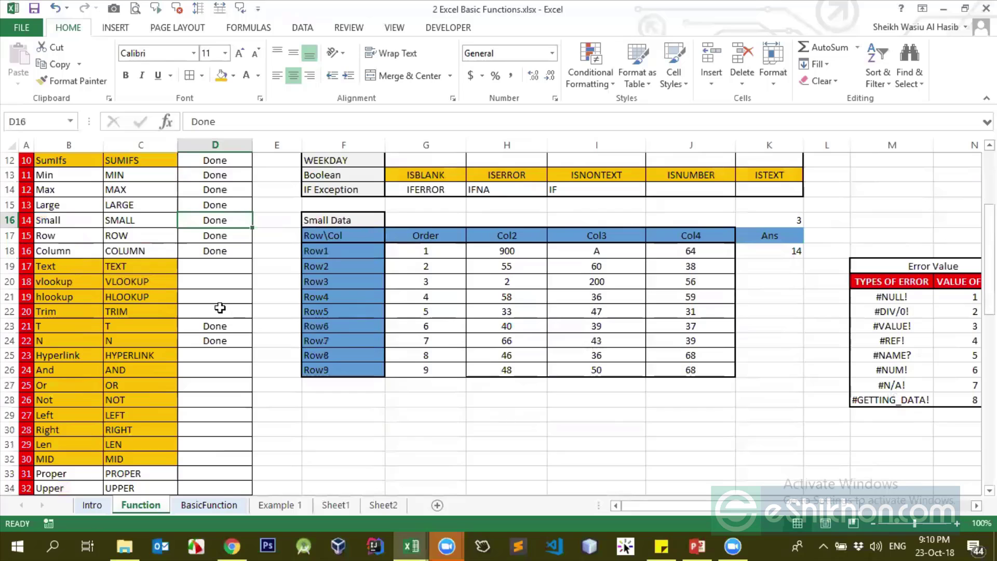
{"action": "left_click", "coordinate": [228, 310]}
{"action": "left_click", "coordinate": [215, 326]}
{"action": "left_click", "coordinate": [215, 340]}
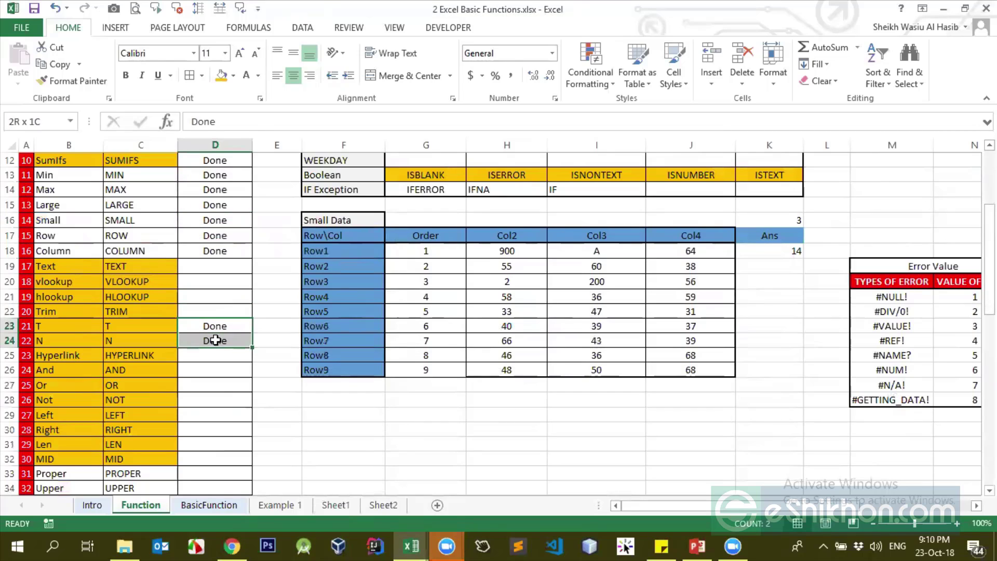
{"action": "left_click", "coordinate": [218, 284]}
{"action": "left_click", "coordinate": [211, 311]}
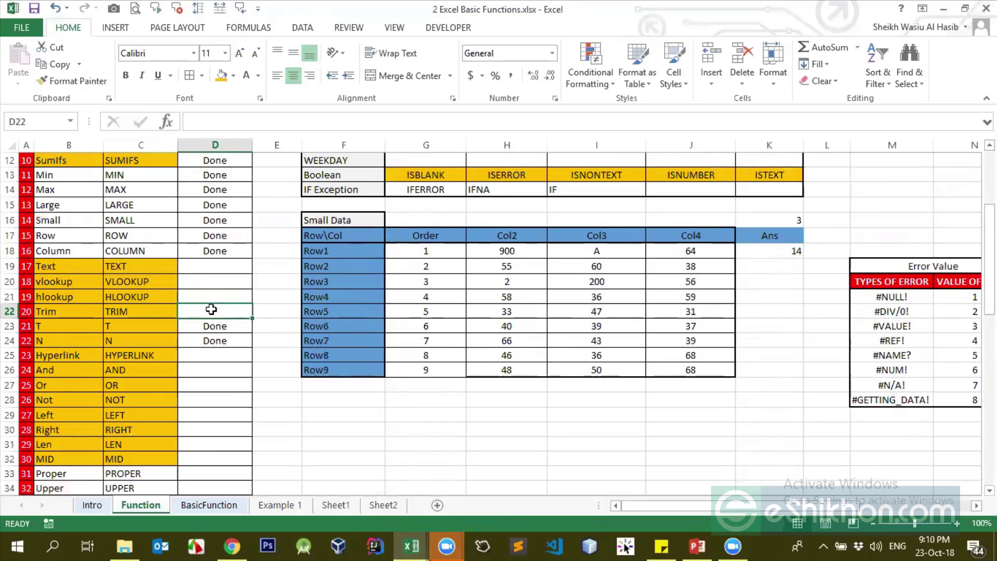
- Scroll further down column D to the empty status cells D27–D32
{"action": "scroll", "coordinate": [207, 271], "scroll_direction": "down", "scroll_amount": 1}
{"action": "scroll", "coordinate": [205, 283], "scroll_direction": "down", "scroll_amount": 1}
{"action": "left_click", "coordinate": [209, 294]}
{"action": "scroll", "coordinate": [210, 294], "scroll_direction": "down", "scroll_amount": 2}
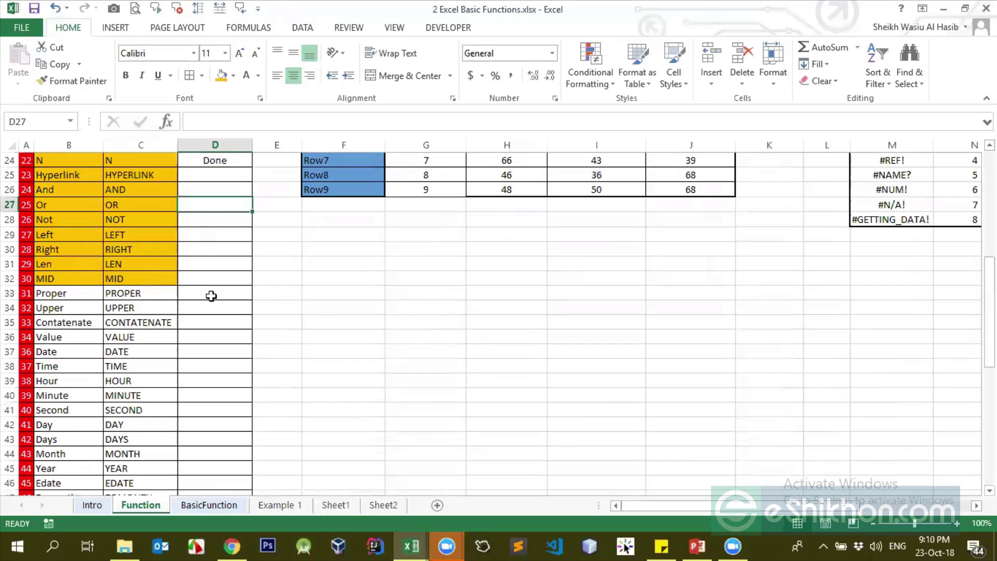
{"action": "scroll", "coordinate": [208, 301], "scroll_direction": "down", "scroll_amount": 1}
{"action": "scroll", "coordinate": [205, 312], "scroll_direction": "up", "scroll_amount": 4}
{"action": "scroll", "coordinate": [205, 314], "scroll_direction": "down", "scroll_amount": 3}
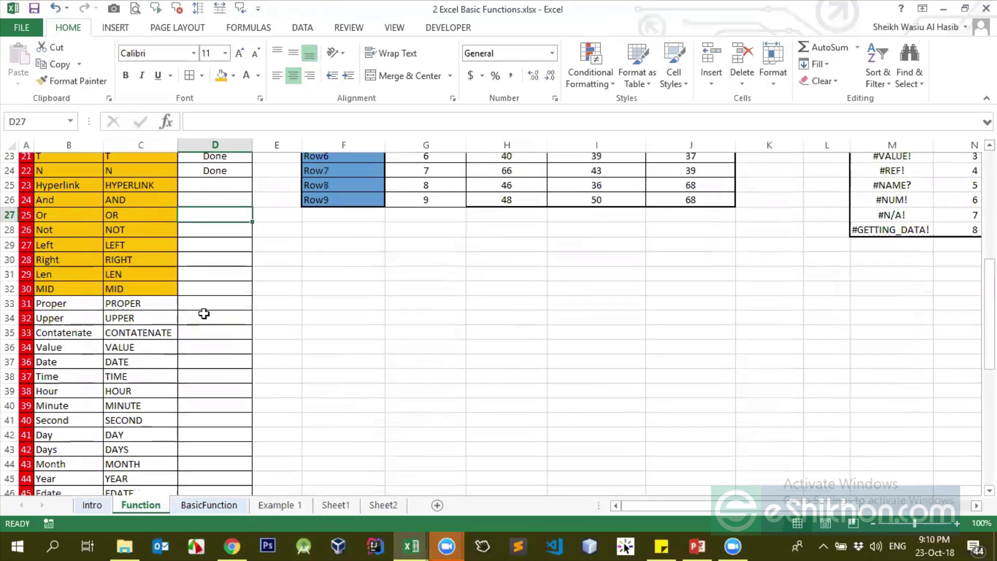
{"action": "scroll", "coordinate": [205, 307], "scroll_direction": "down", "scroll_amount": 1}
{"action": "scroll", "coordinate": [207, 234], "scroll_direction": "down", "scroll_amount": 2}
{"action": "left_click", "coordinate": [202, 192]}
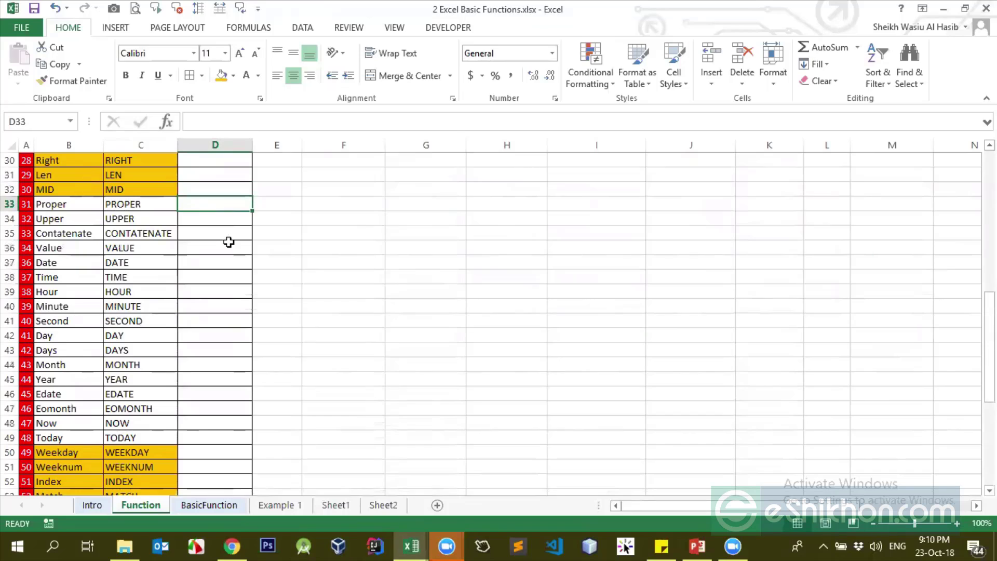
{"action": "scroll", "coordinate": [227, 240], "scroll_direction": "up", "scroll_amount": 4}
{"action": "left_click_drag", "start_coordinate": [211, 235], "coordinate": [221, 262]}
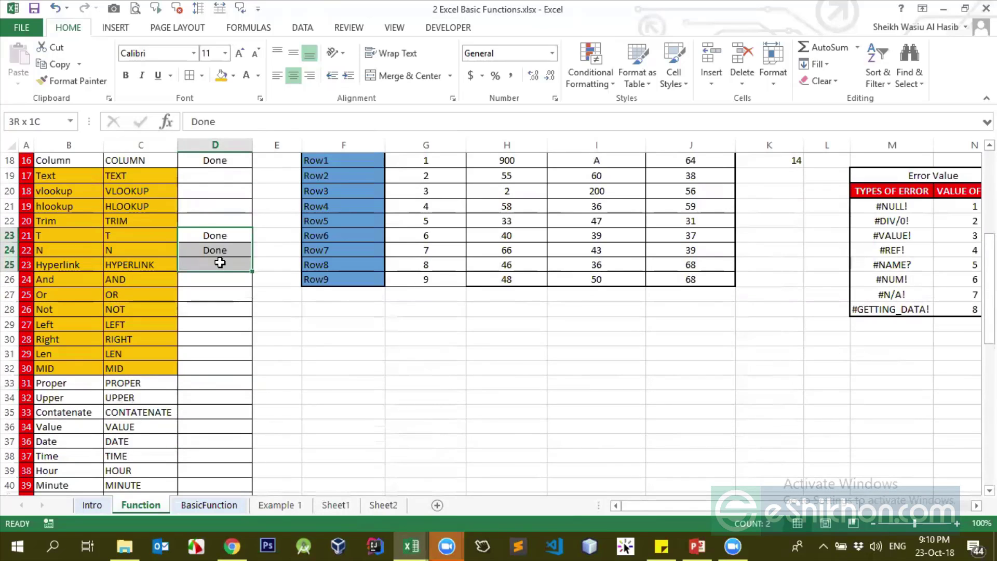
- Enter a person's full name in cell F29
{"action": "left_click", "coordinate": [186, 324]}
{"action": "left_click", "coordinate": [324, 323]}
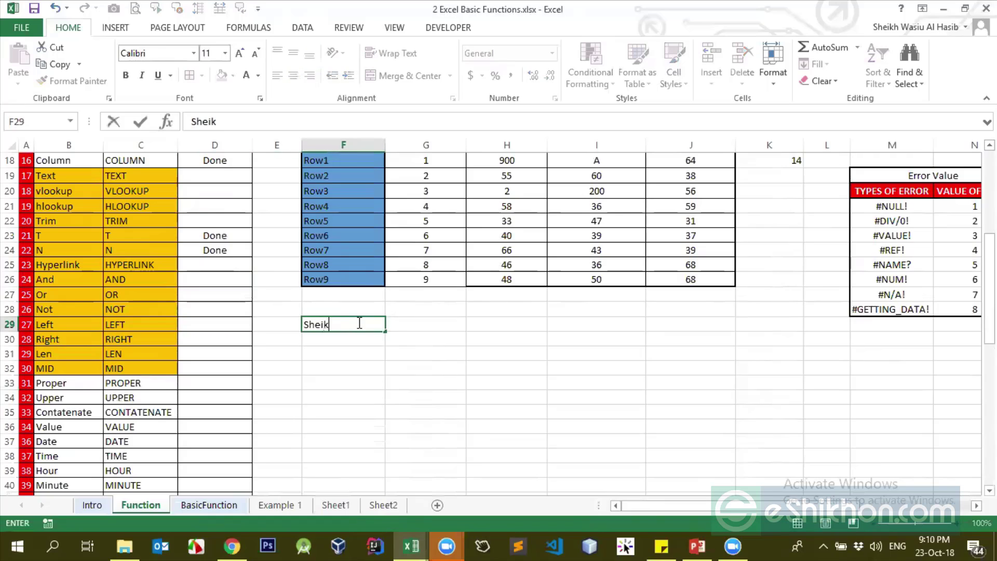
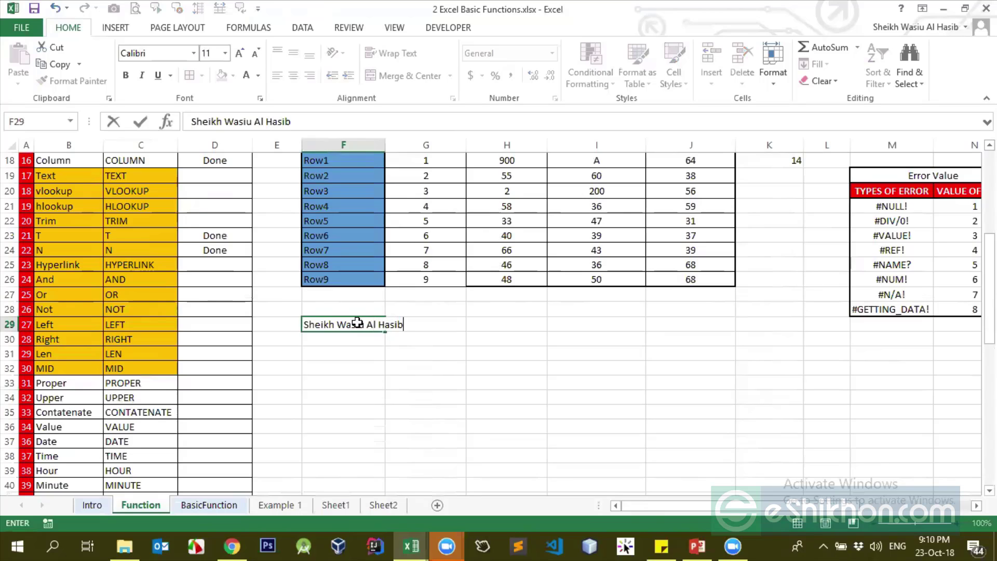
{"action": "key", "text": "Tab"}
- AutoFit column F so the name in F29 fits, then check it
{"action": "left_click", "coordinate": [357, 323]}
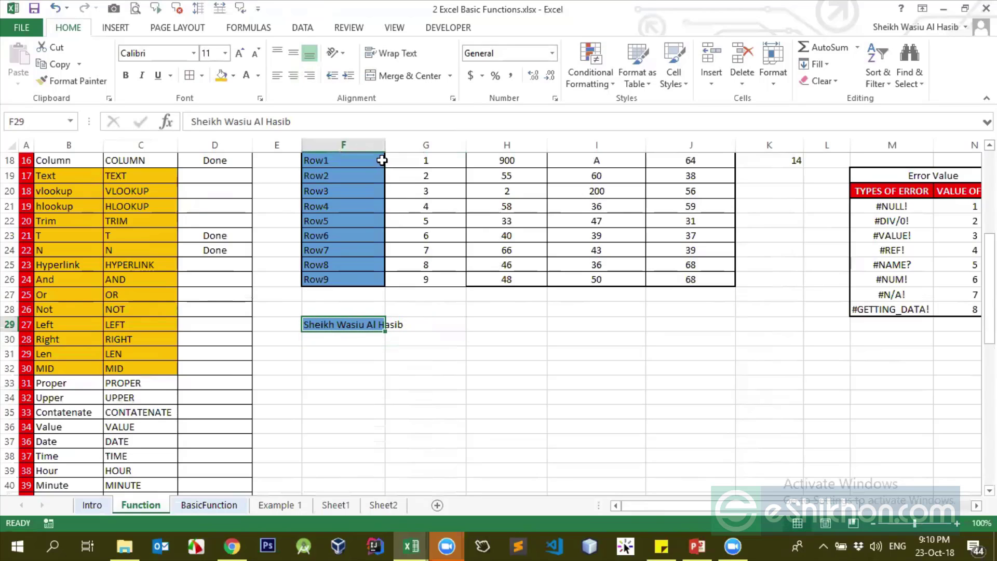
{"action": "double_click", "coordinate": [385, 145]}
{"action": "double_click", "coordinate": [341, 327]}
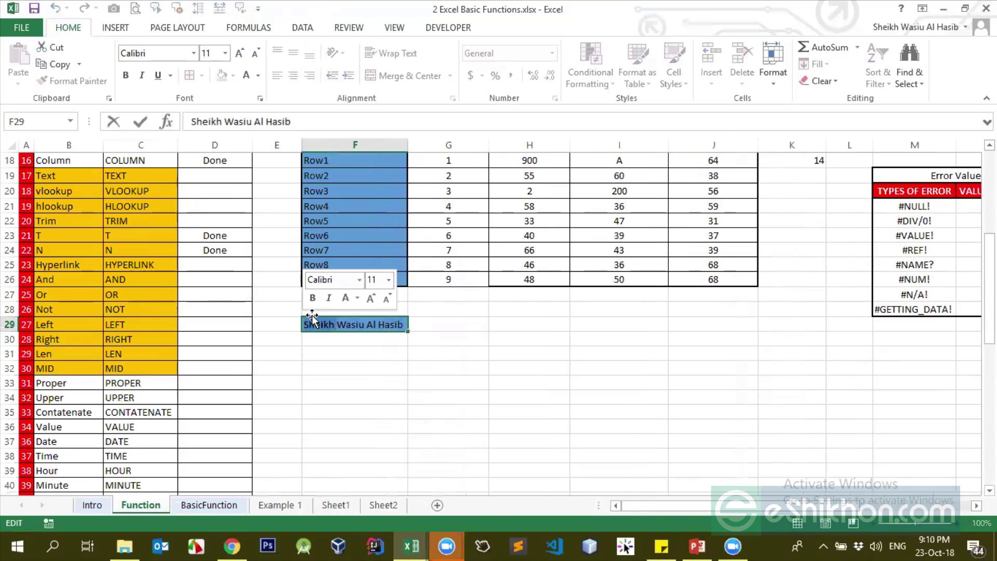
{"action": "left_click", "coordinate": [451, 328]}
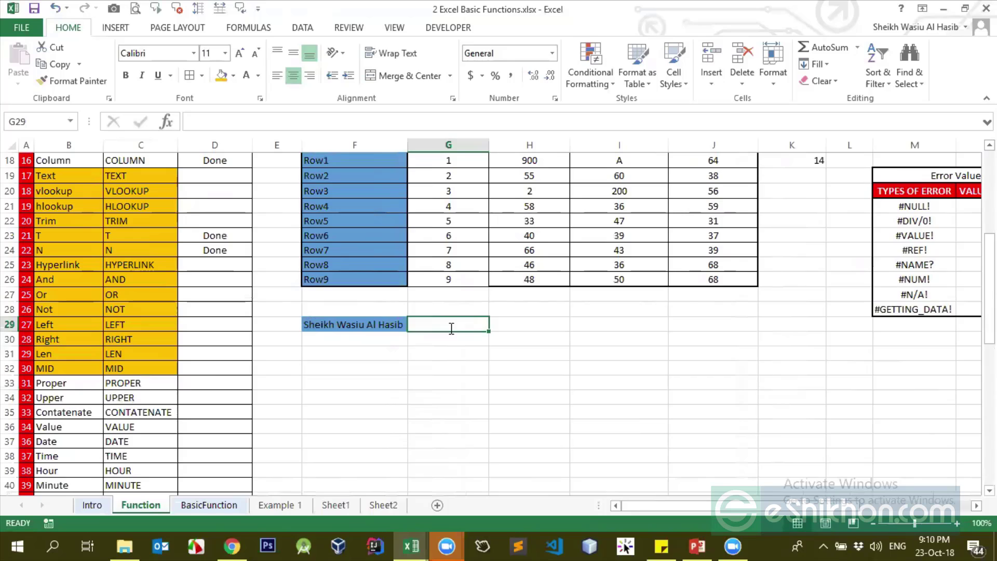
- Enter =LEFT(F29,6) in G29 to return the name's first six characters
{"action": "type", "text": "=left"}
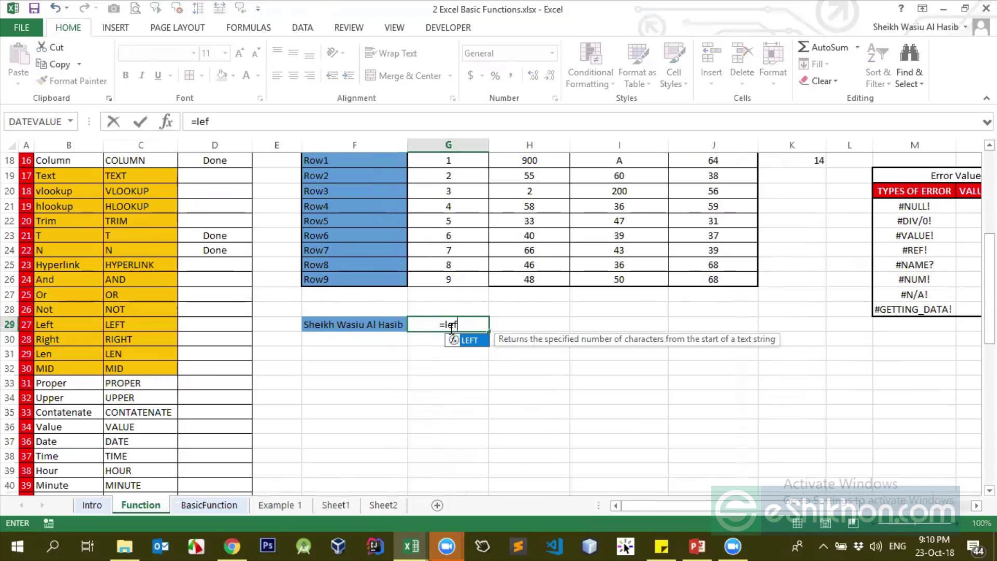
{"action": "key", "text": "Tab"}
{"action": "left_click", "coordinate": [371, 326]}
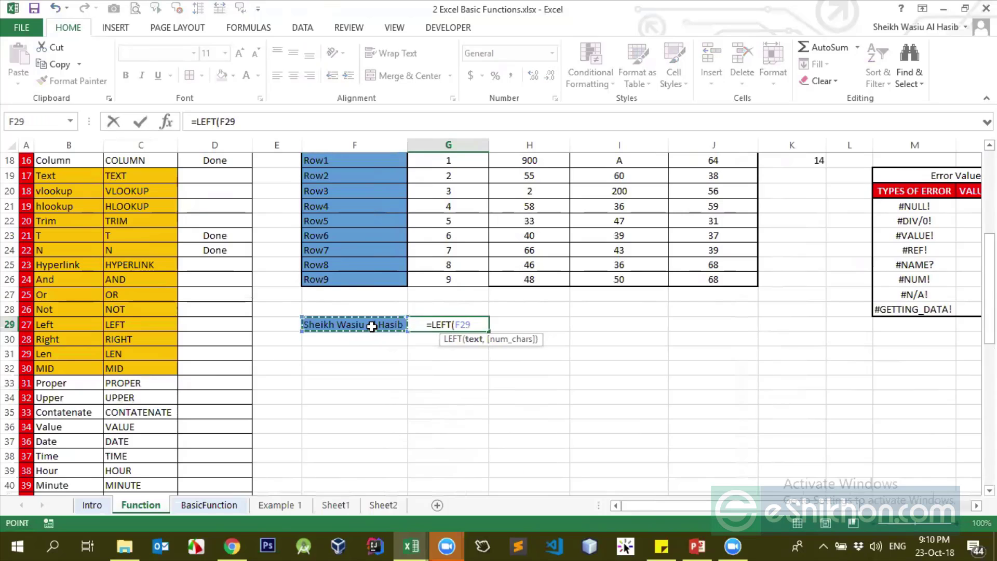
{"action": "type", "text": ",6)"}
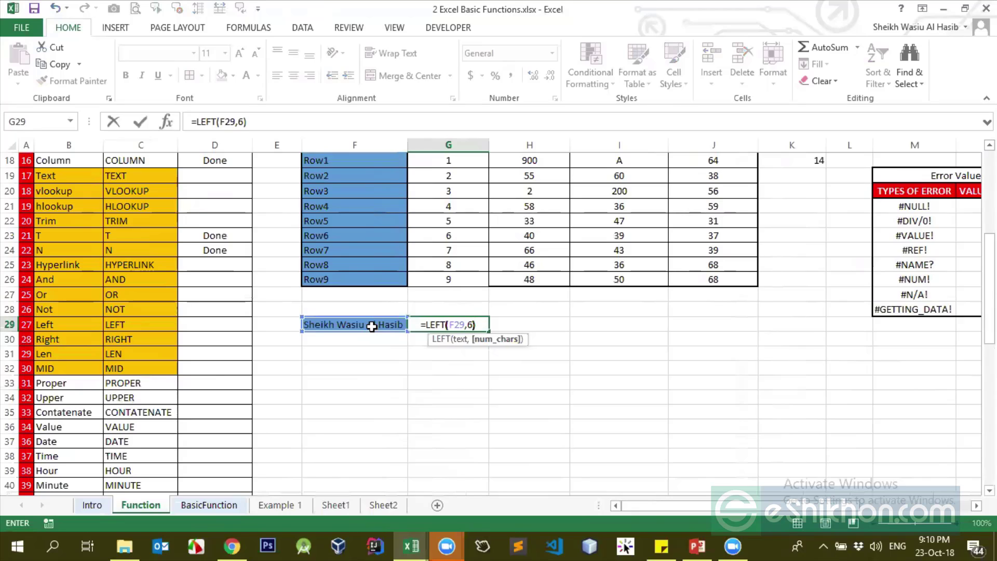
{"action": "key", "text": "Return"}
{"action": "key", "text": "Up"}
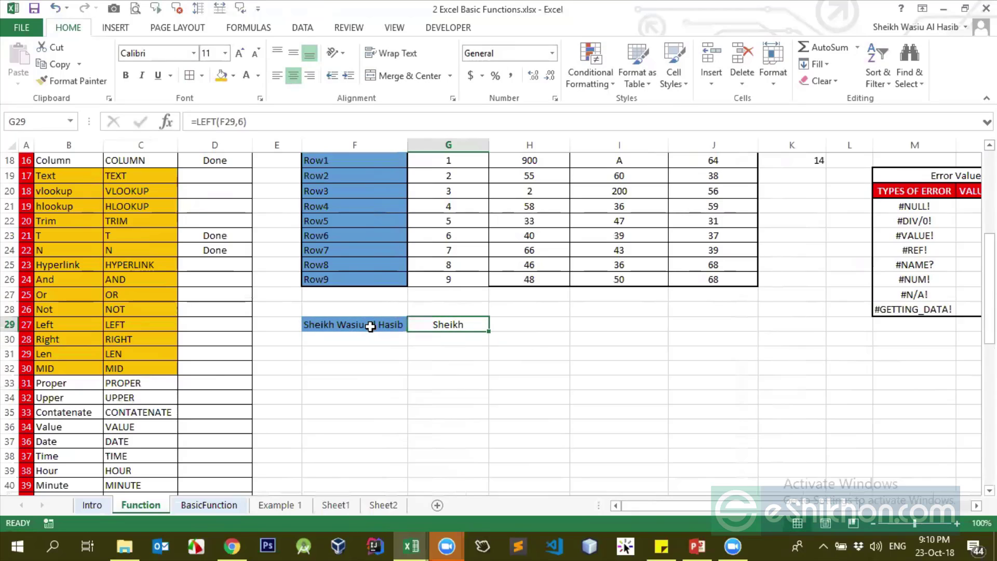
{"action": "left_click", "coordinate": [370, 327]}
{"action": "left_click", "coordinate": [433, 322]}
{"action": "left_click", "coordinate": [509, 323]}
{"action": "left_click", "coordinate": [449, 324]}
{"action": "left_click", "coordinate": [46, 327]}
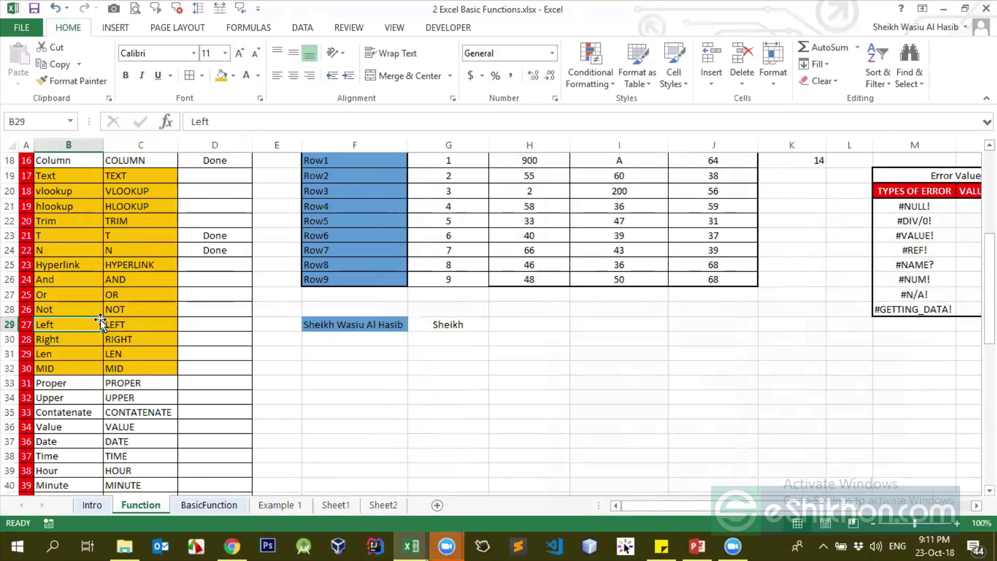
{"action": "left_click", "coordinate": [312, 326]}
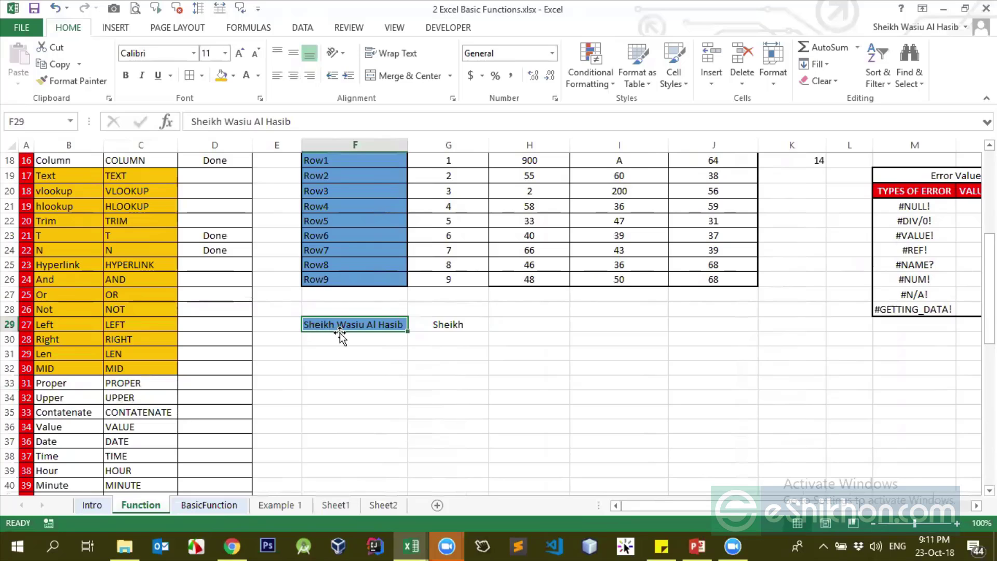
- Re-enter G29 as =LEFT(F29) without a count, returning one character
{"action": "key", "text": "Right"}
{"action": "left_click", "coordinate": [230, 121]}
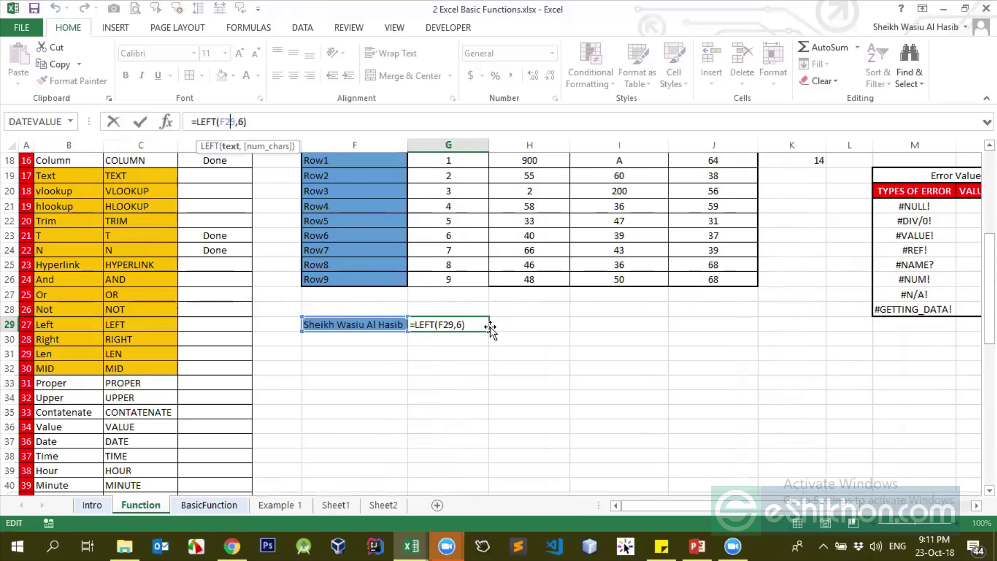
{"action": "key", "text": "Escape"}
{"action": "type", "text": "=lef"}
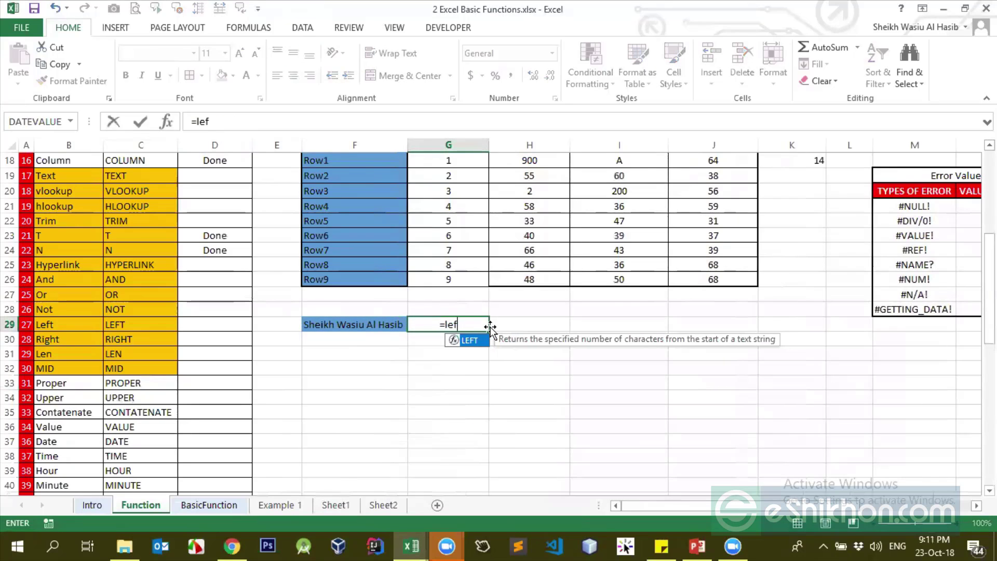
{"action": "key", "text": "Tab"}
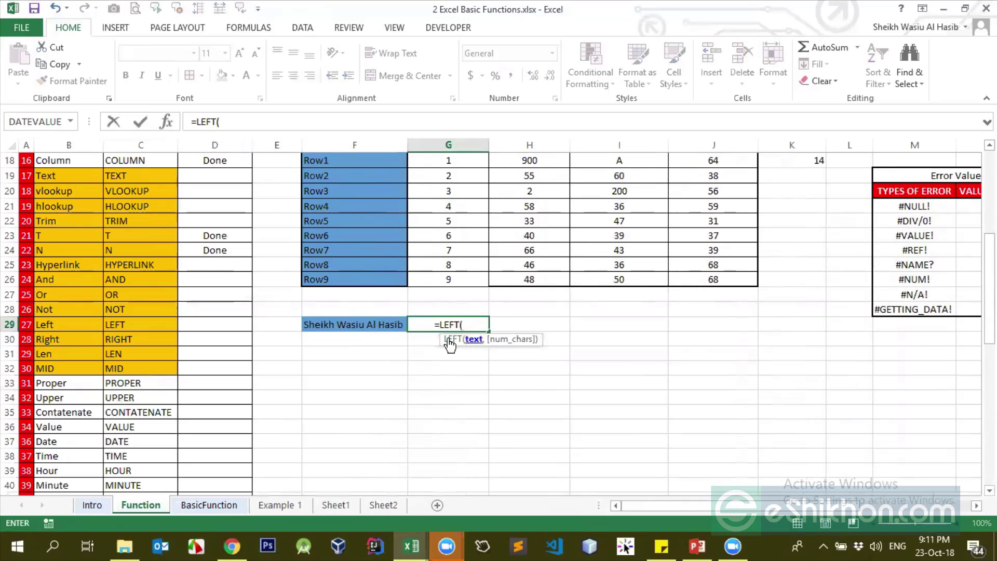
{"action": "left_click", "coordinate": [352, 324]}
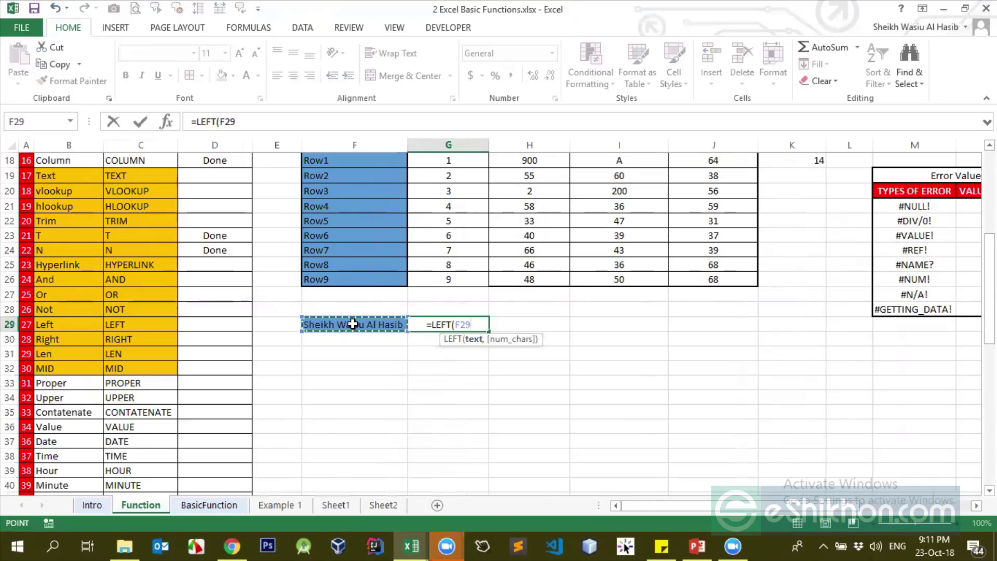
{"action": "type", "text": ","}
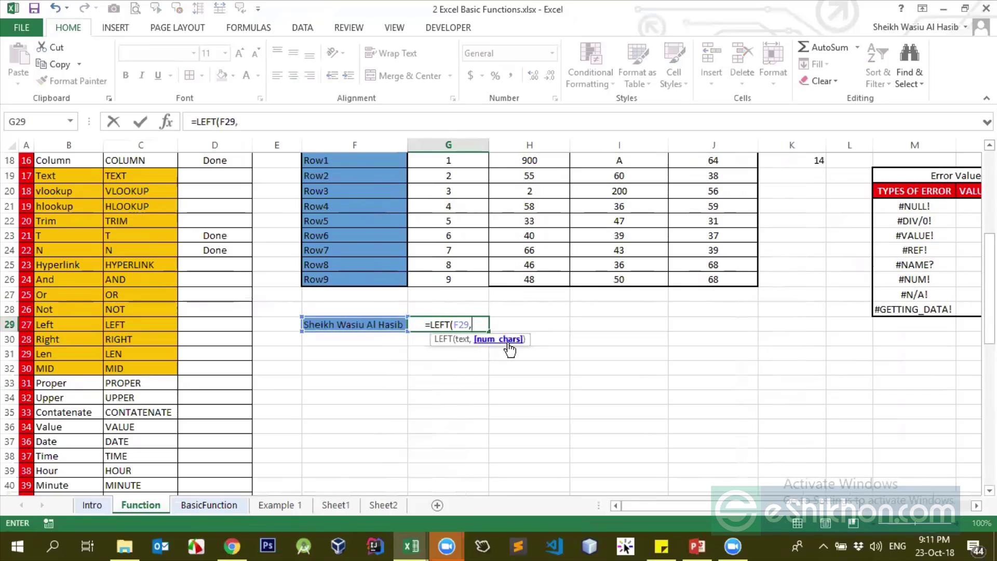
{"action": "key", "text": "BackSpace"}
{"action": "type", "text": ")"}
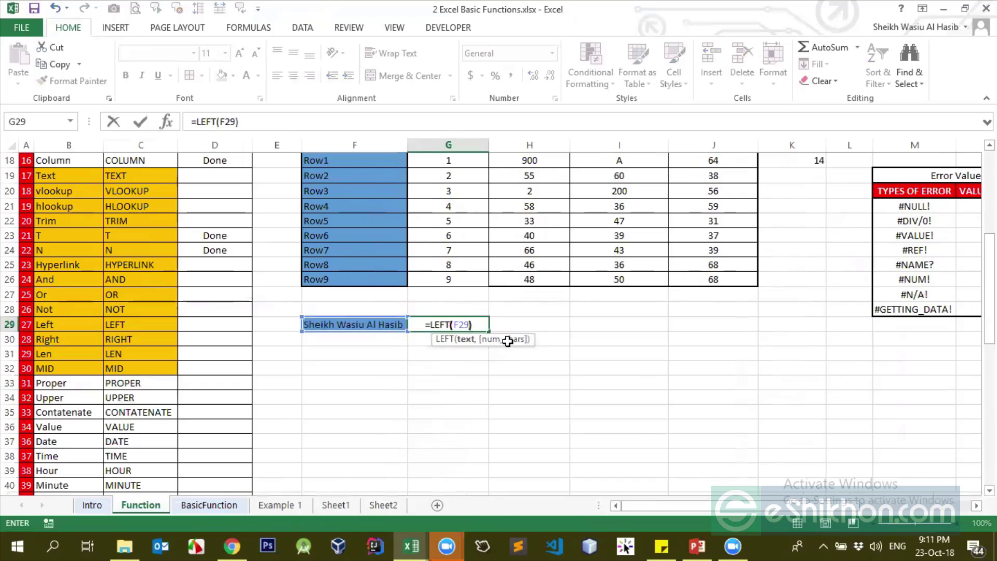
{"action": "key", "text": "Return"}
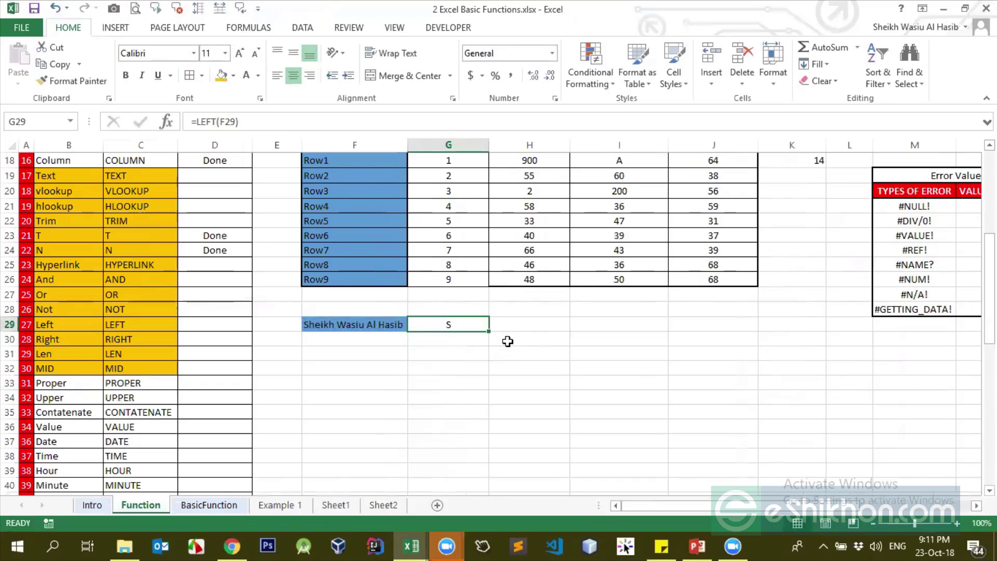
{"action": "key", "text": "Down"}
{"action": "key", "text": "Up"}
- Edit G29's formula to =LEFT(F29,4) to return four characters
{"action": "left_click", "coordinate": [235, 121]}
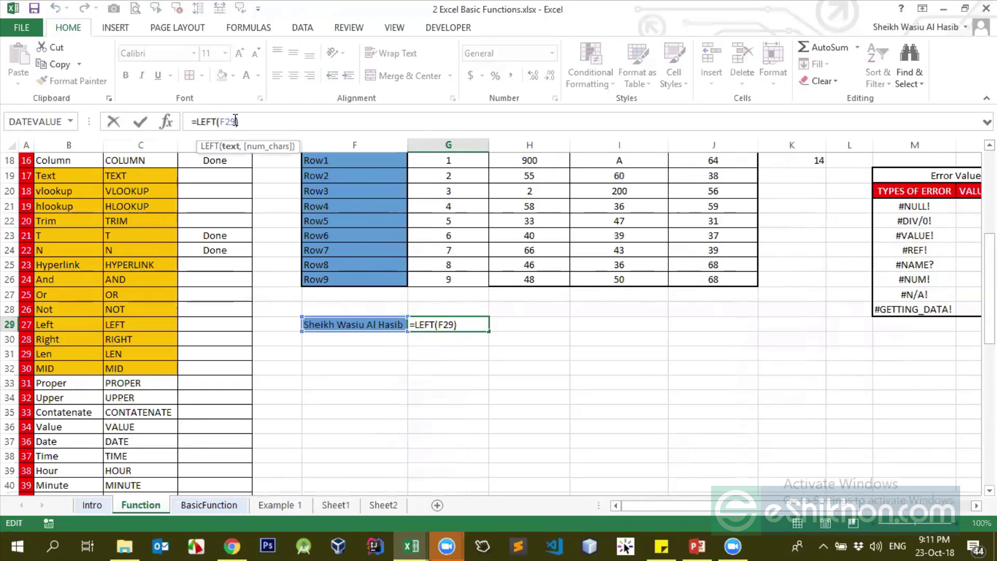
{"action": "type", "text": ","}
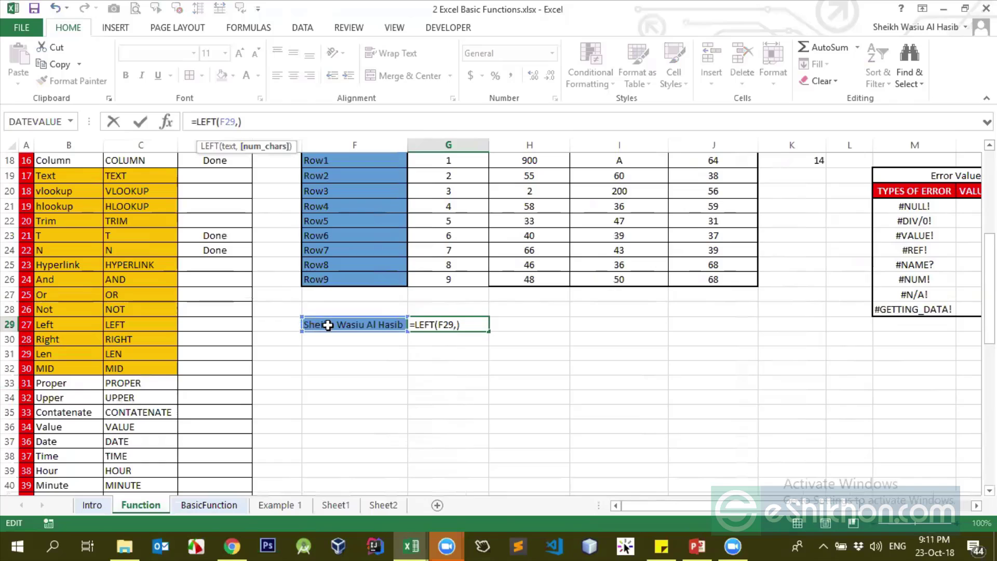
{"action": "type", "text": "4"}
{"action": "key", "text": "Return"}
{"action": "key", "text": "Up"}
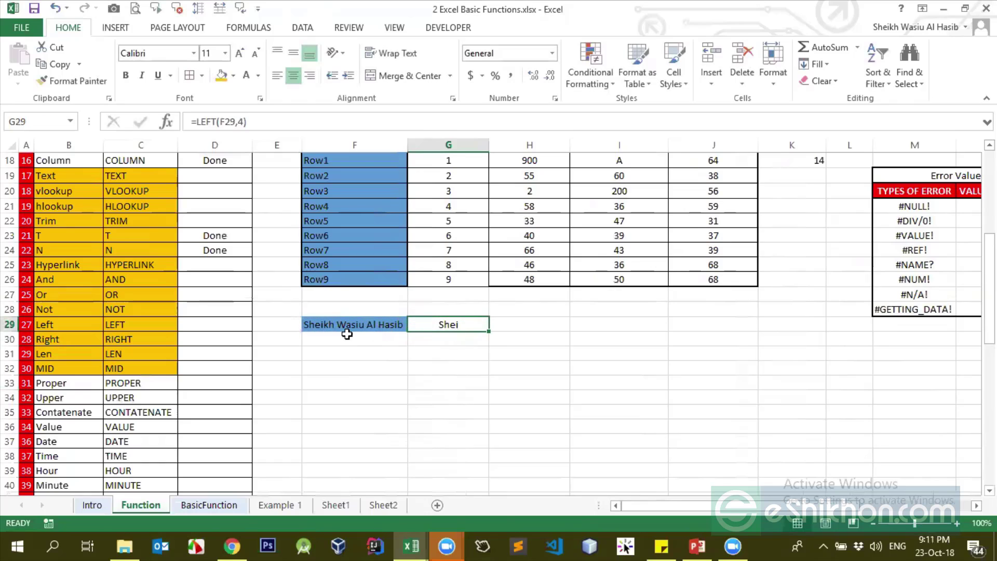
- Compare the name in F29 with the updated LEFT result in G29
{"action": "double_click", "coordinate": [315, 329]}
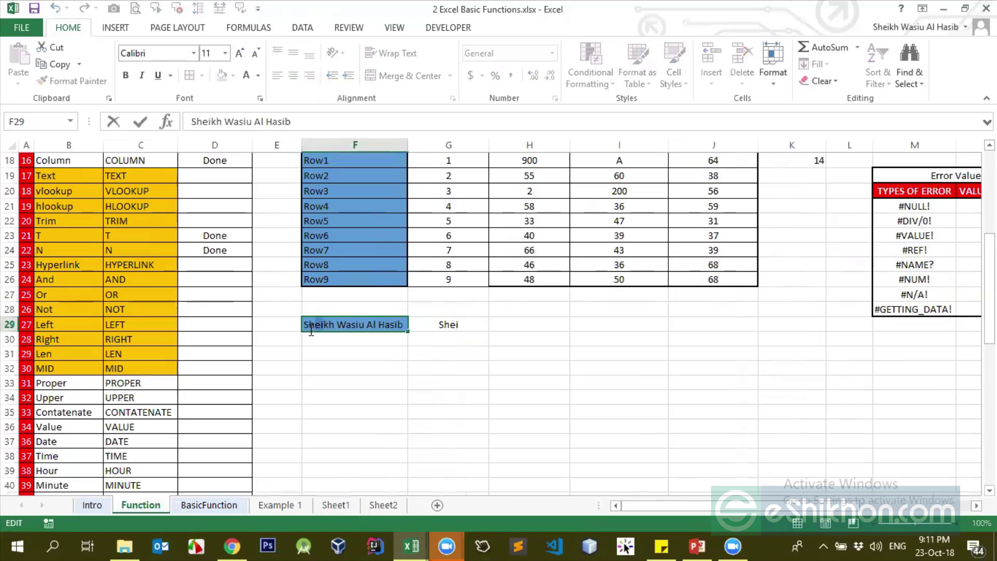
{"action": "left_click_drag", "start_coordinate": [326, 326], "coordinate": [298, 332]}
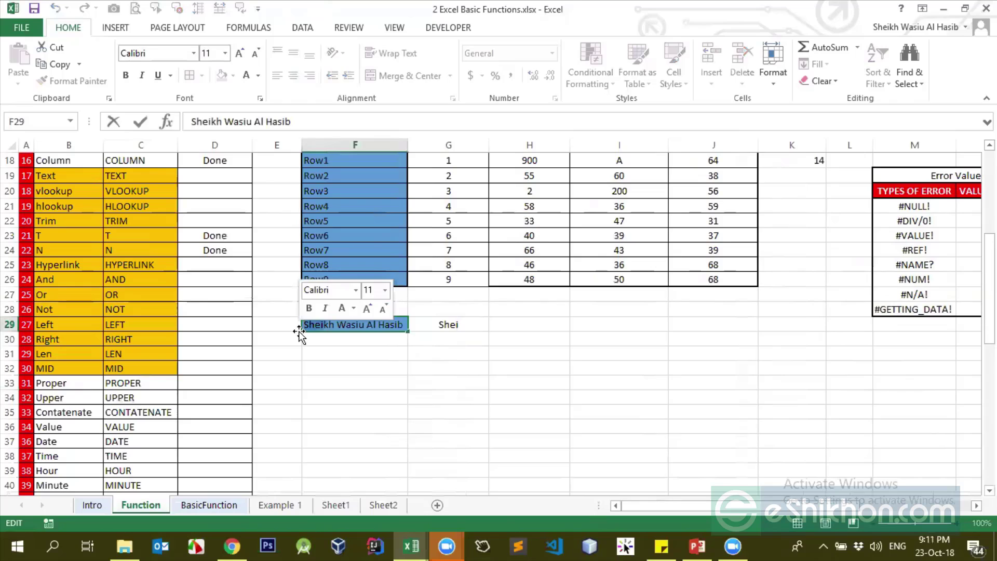
{"action": "key", "text": "Return"}
{"action": "left_click", "coordinate": [454, 329]}
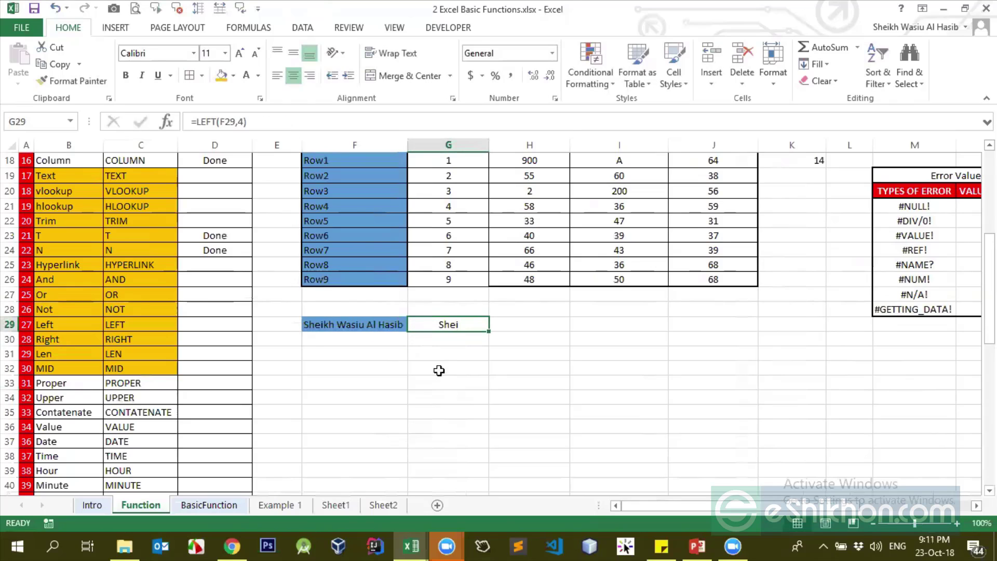
{"action": "left_click", "coordinate": [500, 326]}
- Label G28 LEFT and H28 RIGHT
{"action": "left_click", "coordinate": [467, 312]}
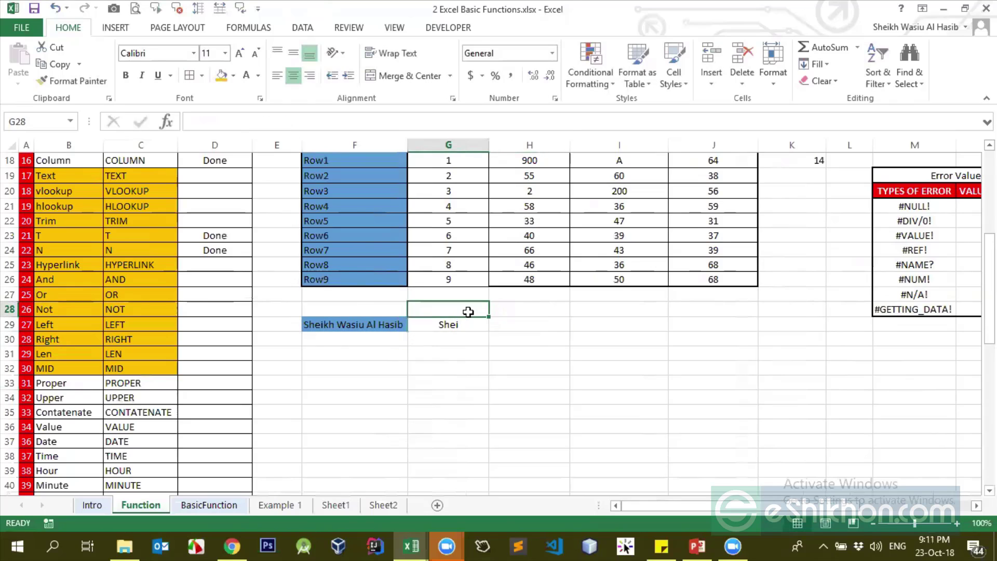
{"action": "type", "text": "LEFT"}
{"action": "key", "text": "Up"}
{"action": "key", "text": "Up"}
{"action": "key", "text": "Right"}
{"action": "key", "text": "Down"}
{"action": "key", "text": "Down"}
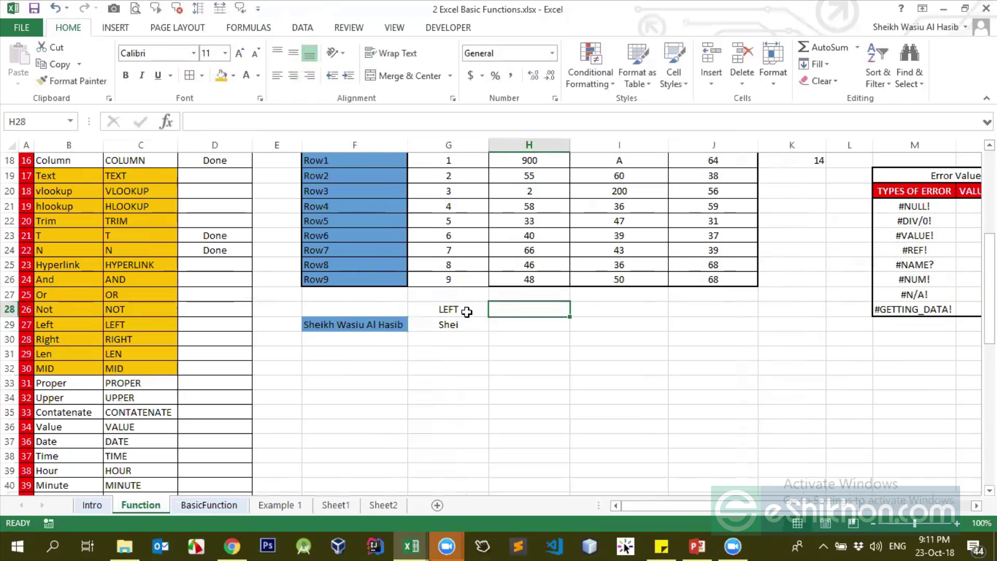
{"action": "type", "text": "RIGHT"}
{"action": "key", "text": "Up"}
- Enter =RIGHT(F29,5) in H29 to return the name's last five characters
{"action": "key", "text": "Down"}
{"action": "key", "text": "Down"}
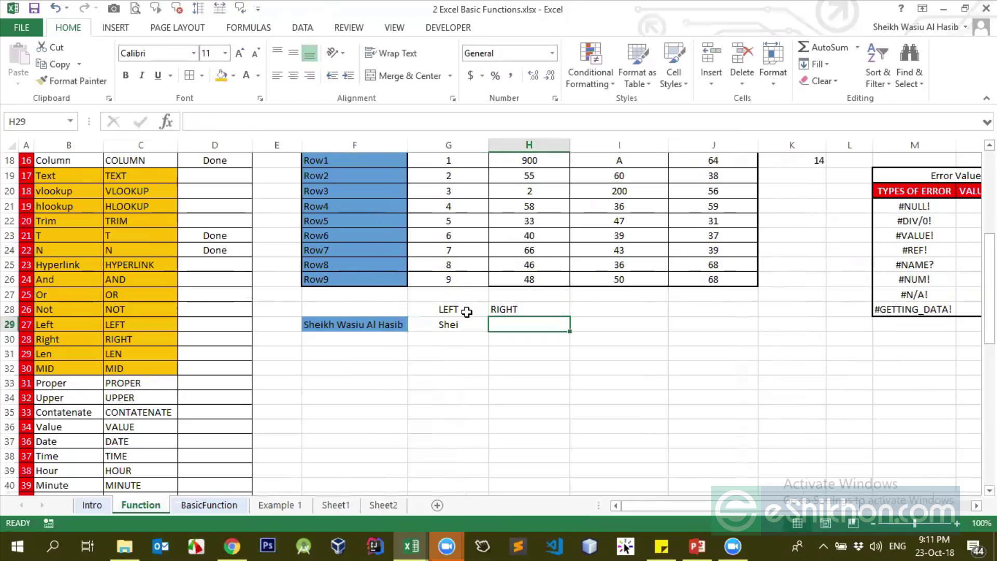
{"action": "type", "text": "=righ"}
{"action": "key", "text": "Tab"}
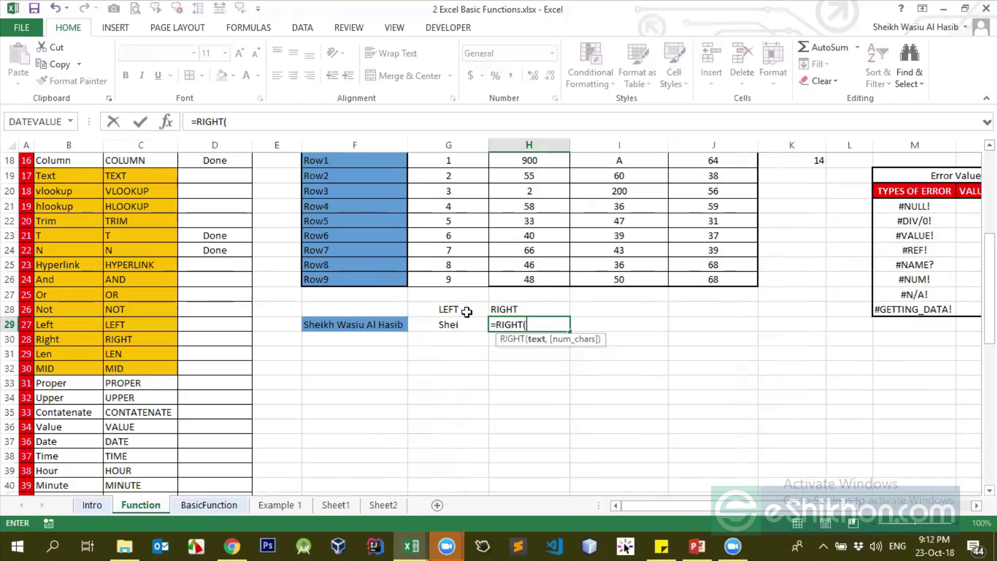
{"action": "left_click", "coordinate": [362, 324]}
{"action": "type", "text": ","}
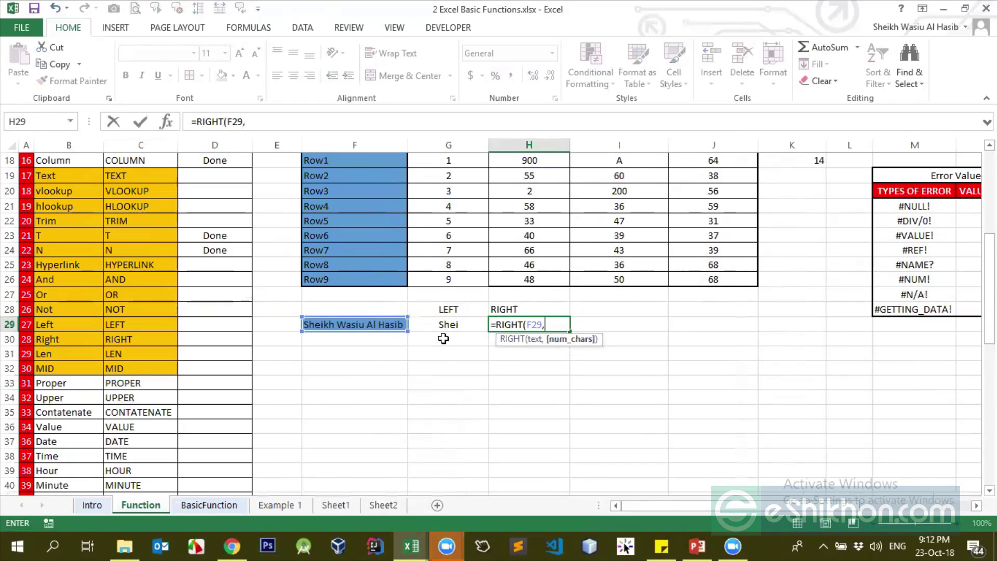
{"action": "type", "text": "5)"}
{"action": "key", "text": "Return"}
{"action": "key", "text": "Up"}
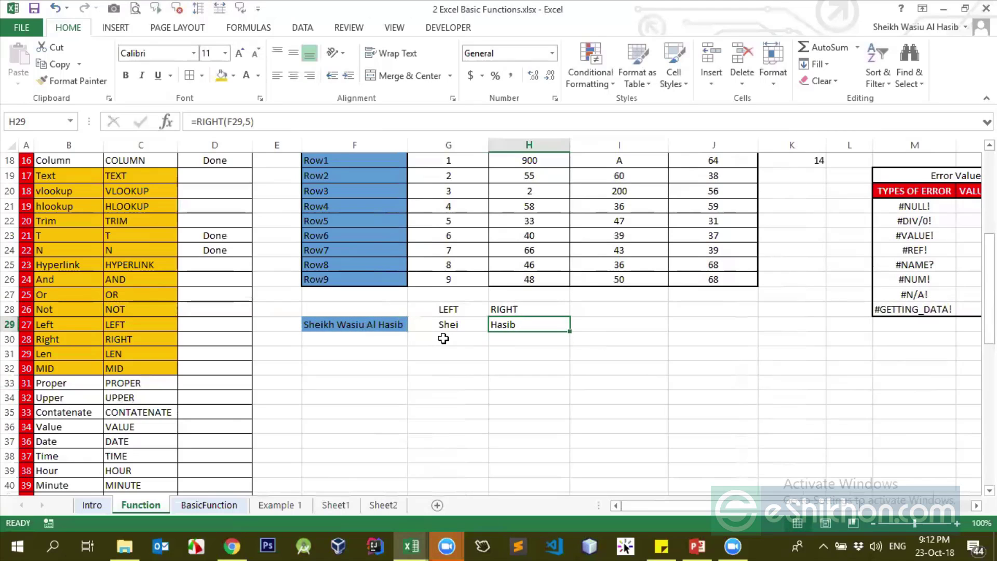
{"action": "left_click", "coordinate": [384, 323]}
{"action": "left_click", "coordinate": [523, 314]}
{"action": "left_click", "coordinate": [515, 329]}
- Label cell I28 MID
{"action": "left_click", "coordinate": [600, 311]}
{"action": "type", "text": "MID"}
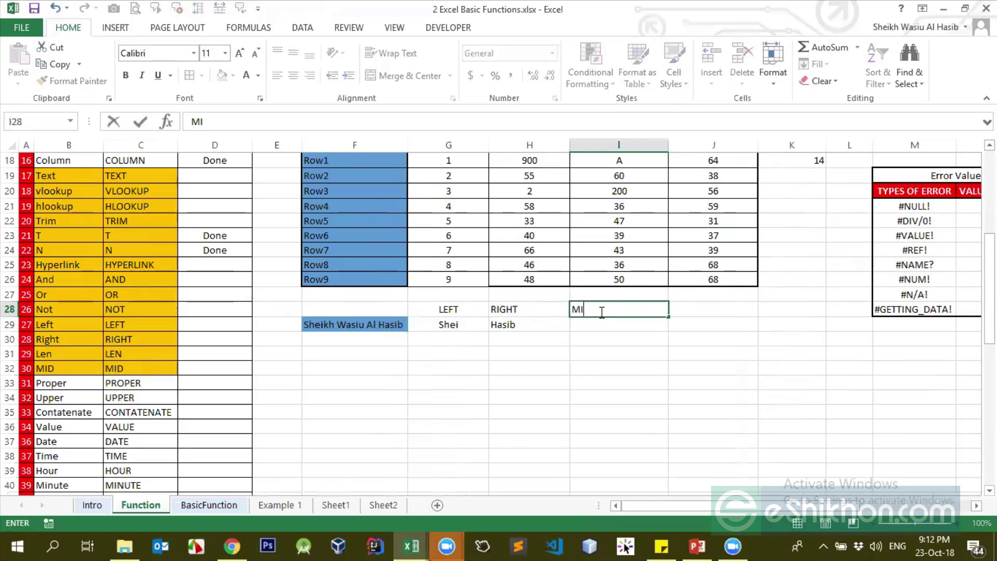
{"action": "key", "text": "Return"}
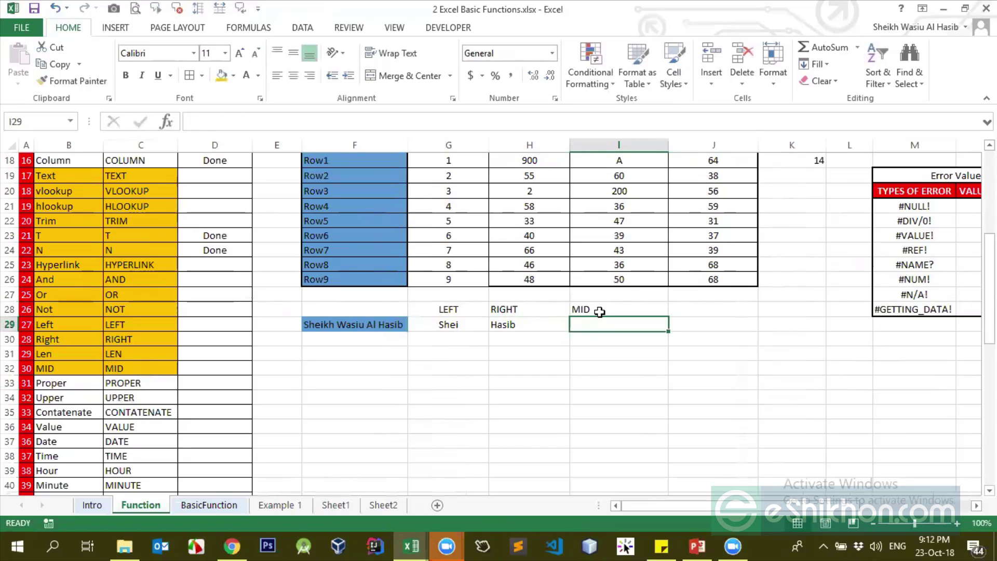
{"action": "left_click", "coordinate": [508, 323]}
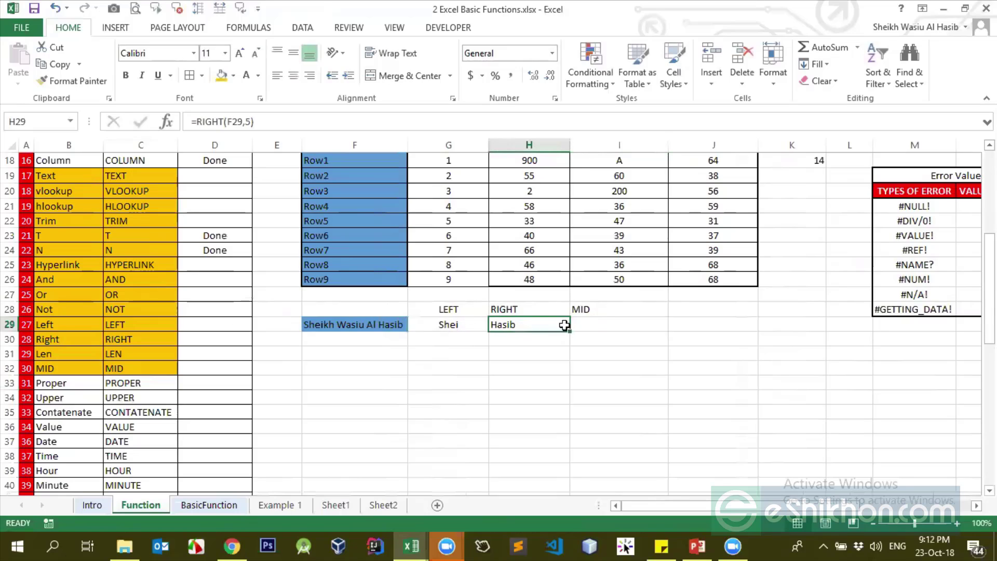
- Enter =MID(F29,0,6) in I29, which returns #VALUE!
{"action": "left_click", "coordinate": [603, 320]}
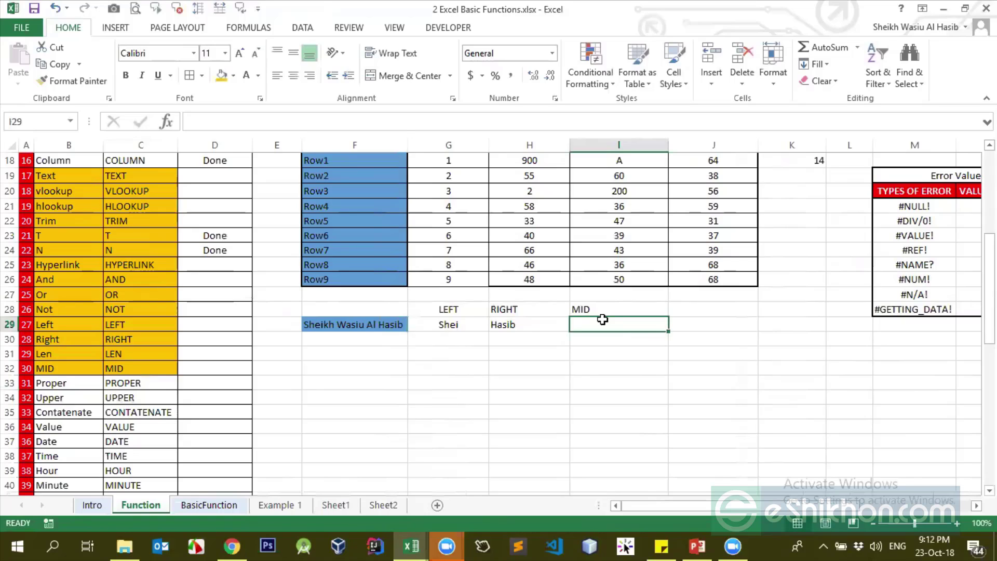
{"action": "type", "text": "=m"}
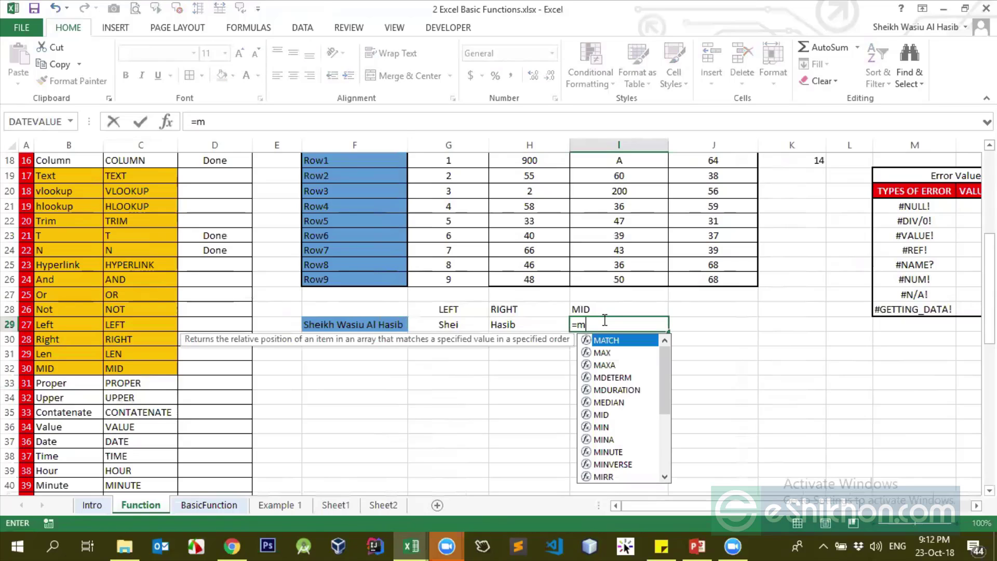
{"action": "type", "text": "id"}
{"action": "key", "text": "Tab"}
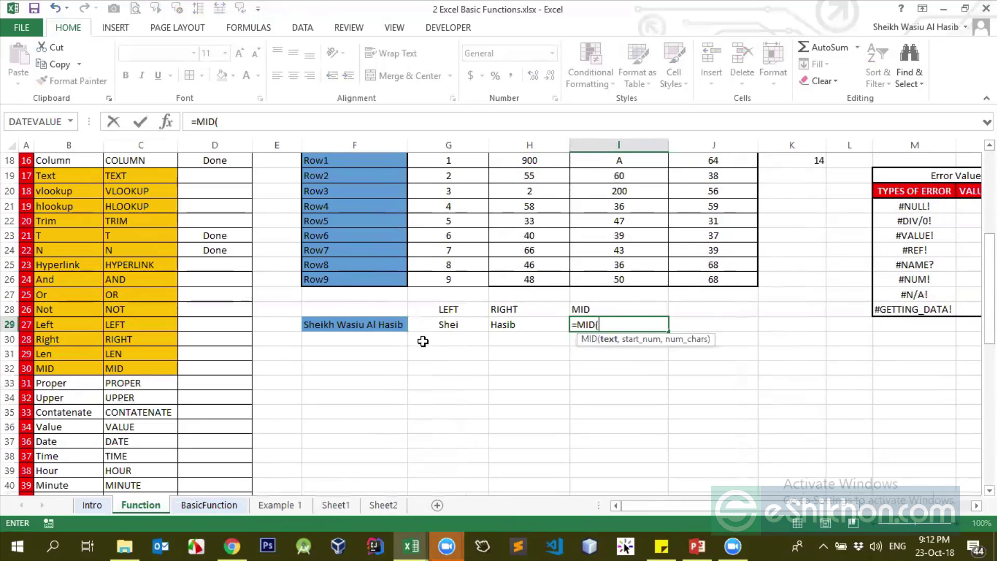
{"action": "left_click", "coordinate": [383, 328]}
{"action": "type", "text": ","}
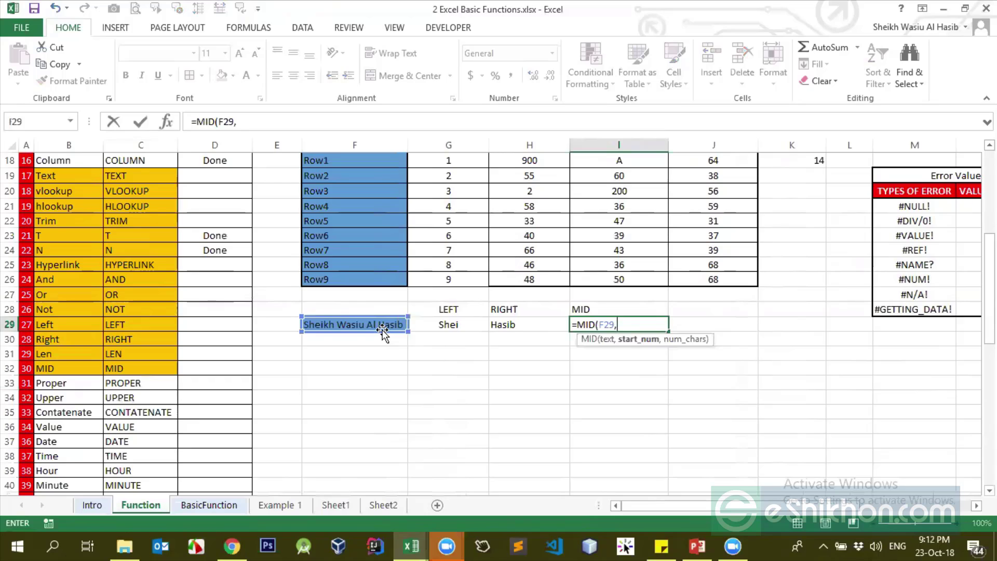
{"action": "type", "text": "0,"}
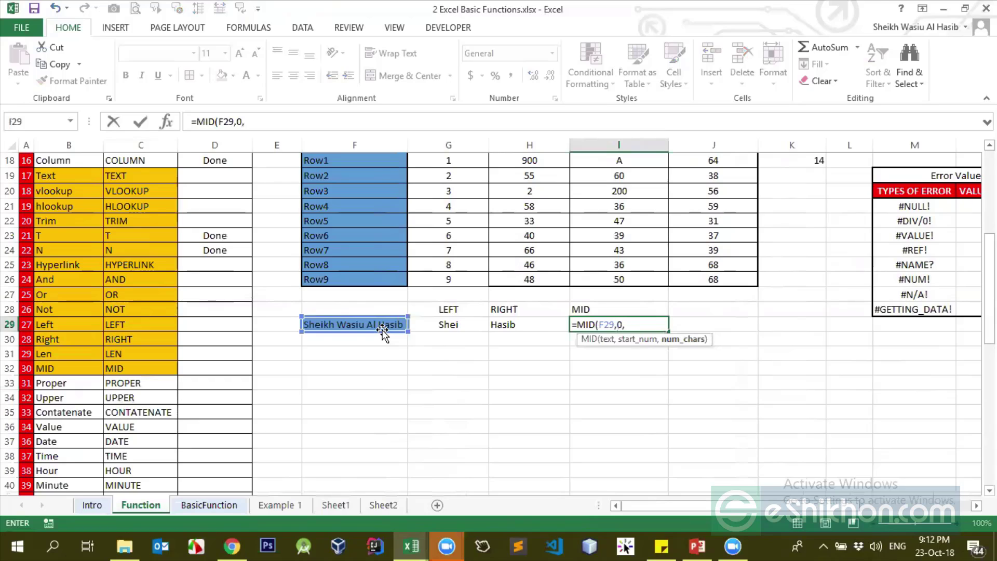
{"action": "type", "text": "6)"}
{"action": "key", "text": "ctrl+Return"}
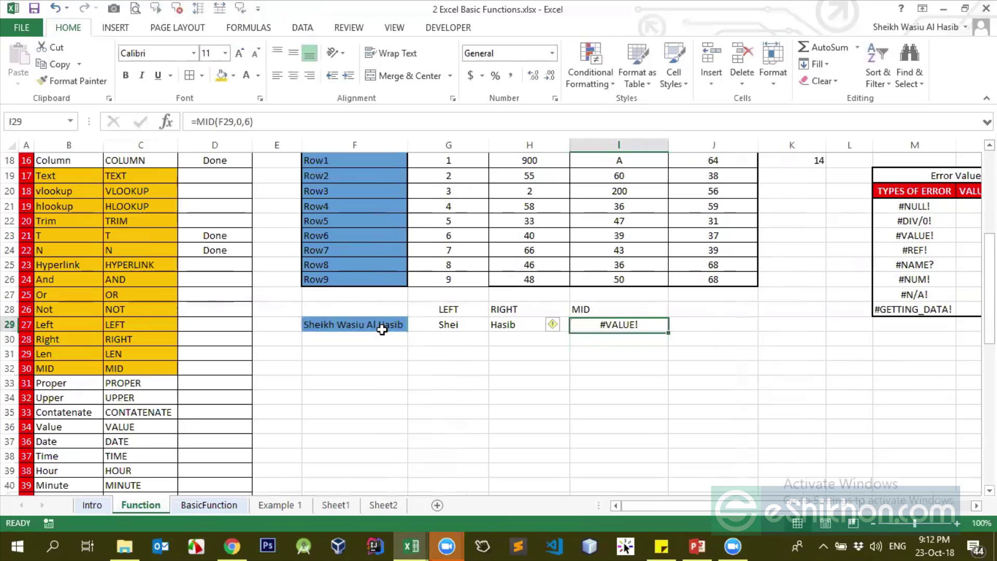
- Change the MID start position to 1, giving =MID(F29,1,6)
{"action": "left_click", "coordinate": [248, 121]}
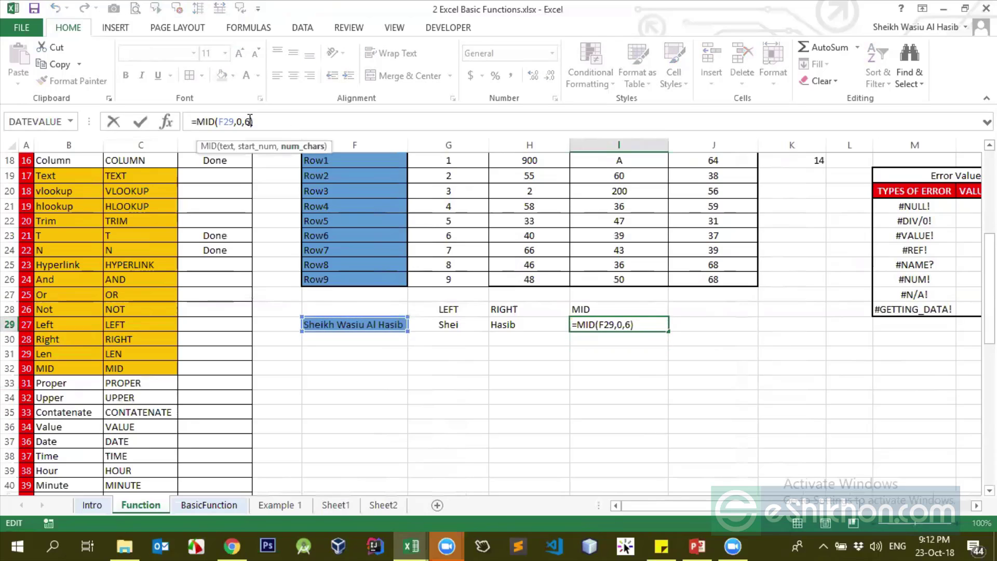
{"action": "left_click", "coordinate": [241, 123]}
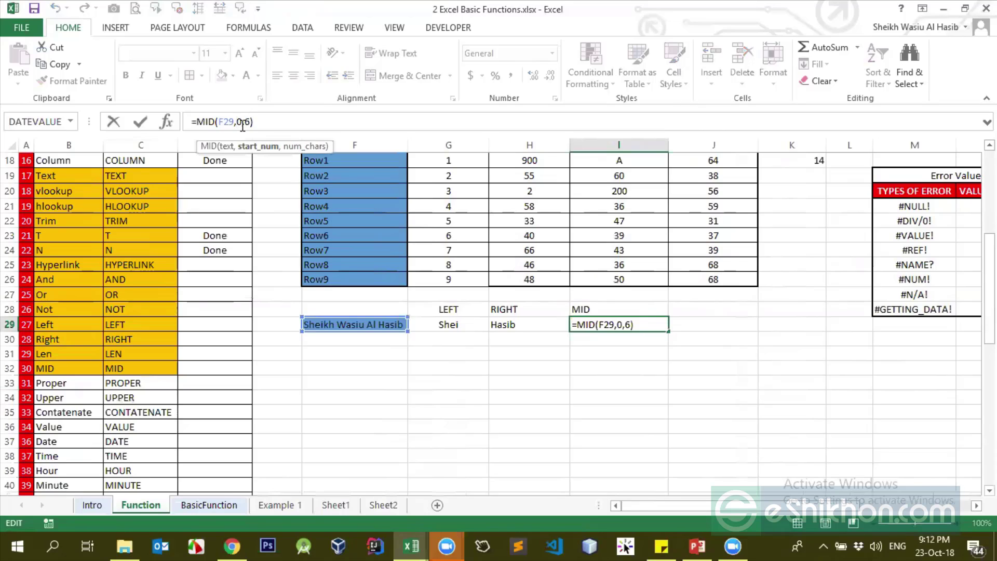
{"action": "key", "text": "BackSpace"}
{"action": "type", "text": "1"}
{"action": "key", "text": "ctrl+Return"}
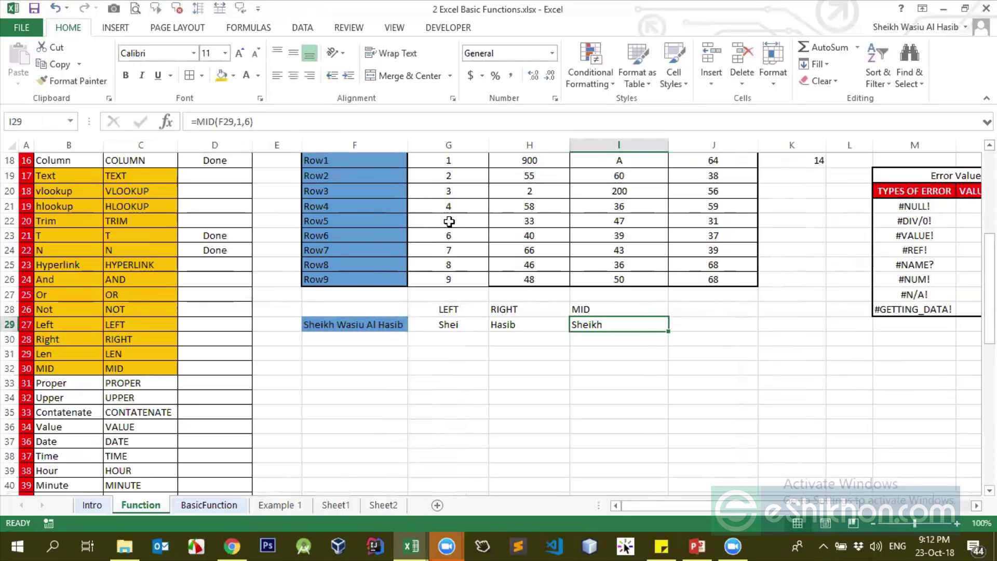
{"action": "left_click", "coordinate": [236, 122]}
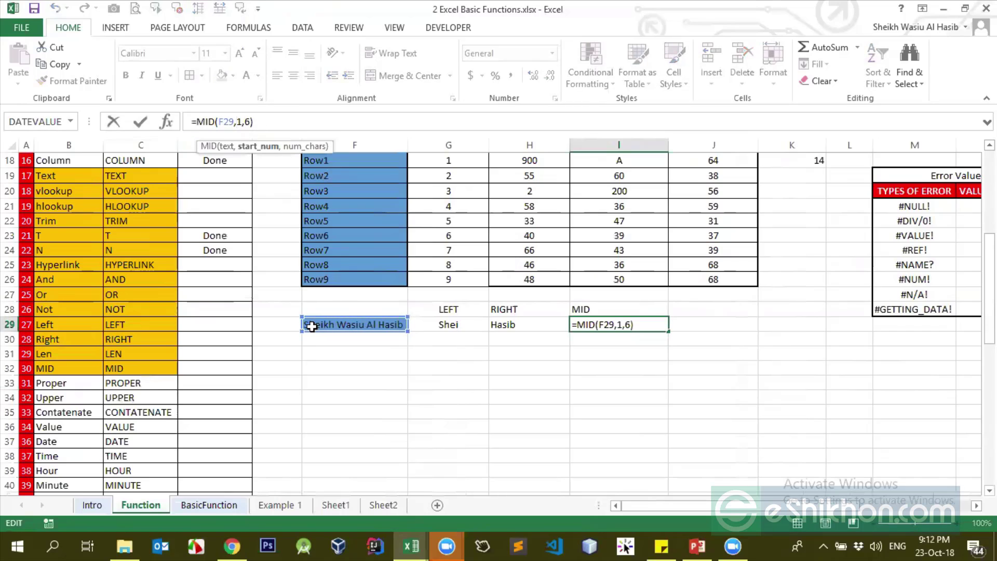
{"action": "key", "text": "Return"}
{"action": "key", "text": "Up"}
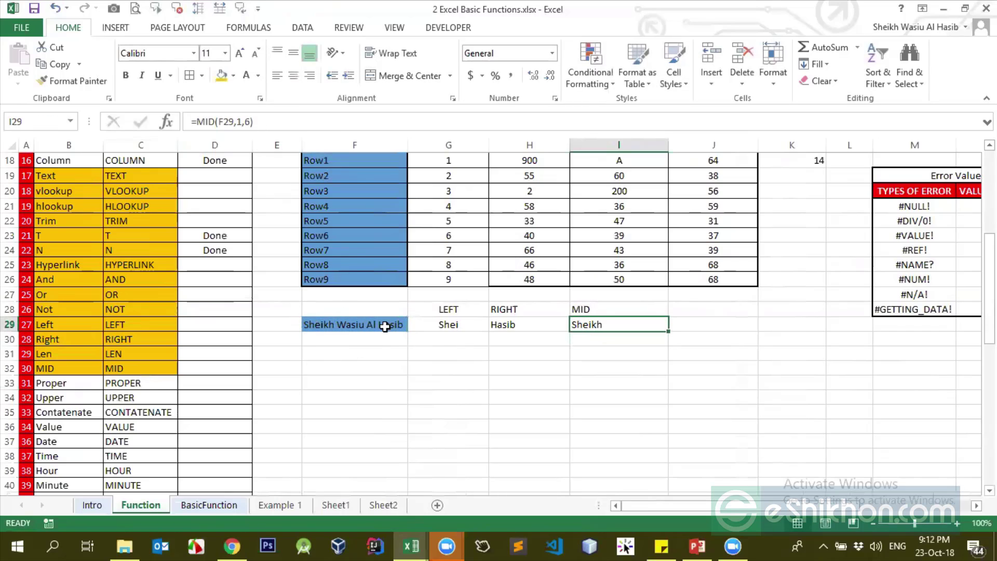
- Change I29 to =MID(F29,5,6) to start at character 5
{"action": "left_click", "coordinate": [237, 122]}
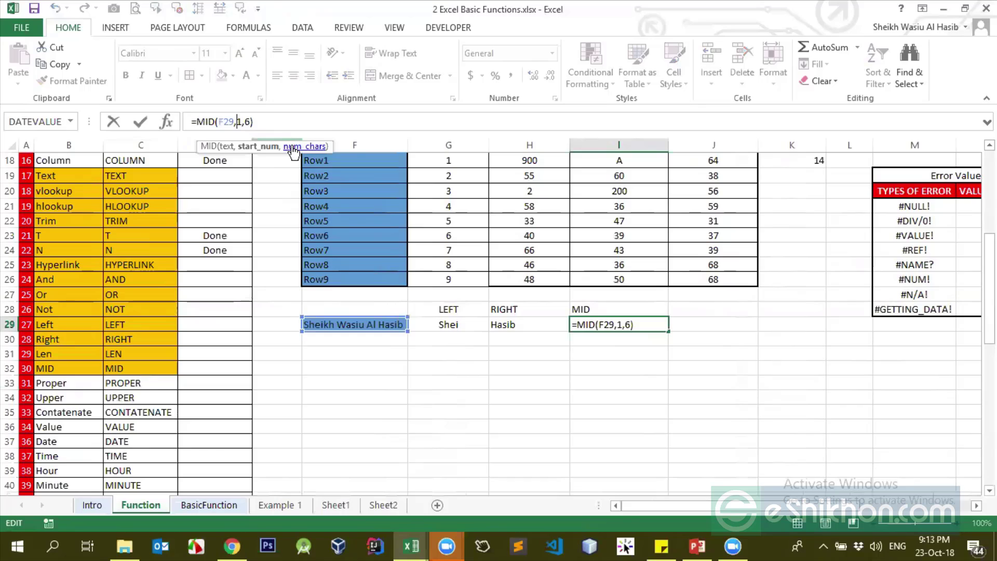
{"action": "left_click", "coordinate": [241, 122]}
{"action": "key", "text": "BackSpace"}
{"action": "type", "text": "5"}
{"action": "key", "text": "ctrl+Return"}
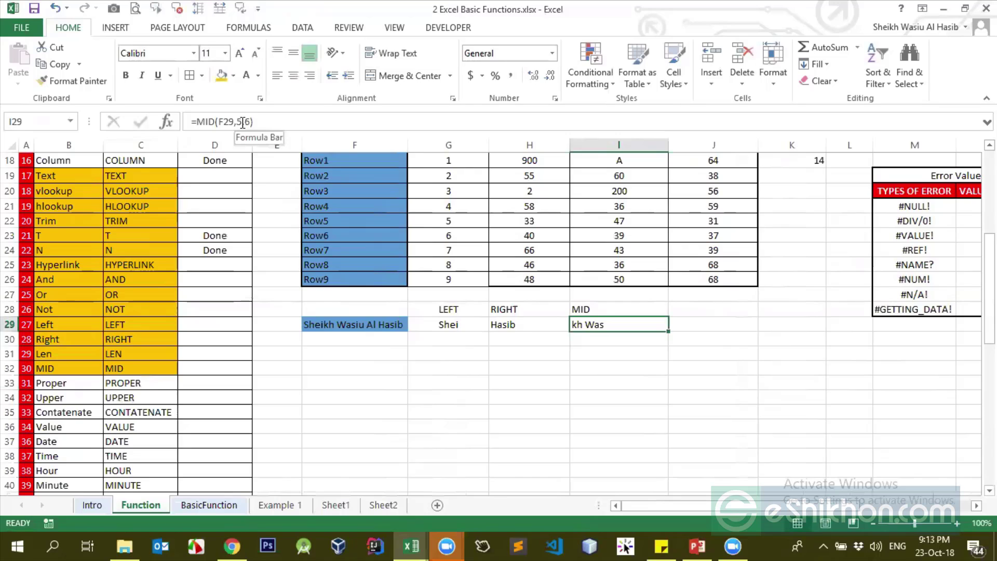
- Undo back to =MID(F29,1,6) and reopen it to clear the start position
{"action": "key", "text": "ctrl+z"}
{"action": "left_click", "coordinate": [237, 122]}
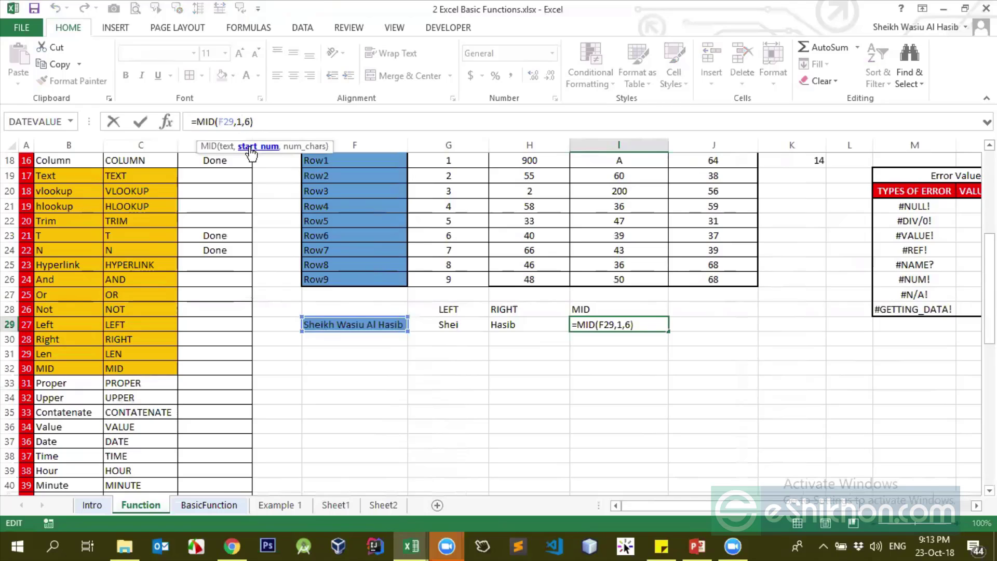
{"action": "left_click", "coordinate": [247, 125]}
- Change the I29 formula to =MID(F29,3,6) so it returns six characters from the third
{"action": "key", "text": "BackSpace"}
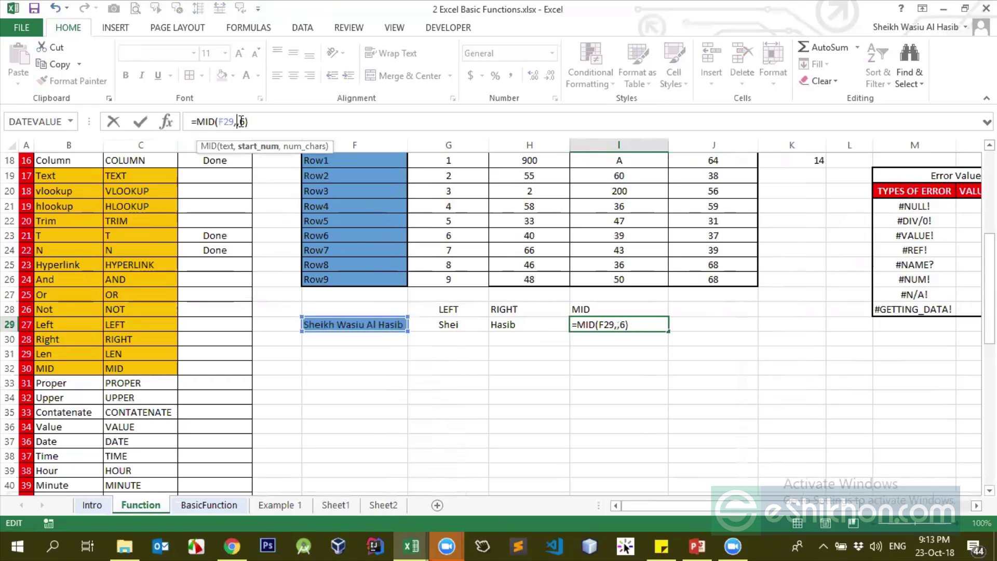
{"action": "type", "text": "3"}
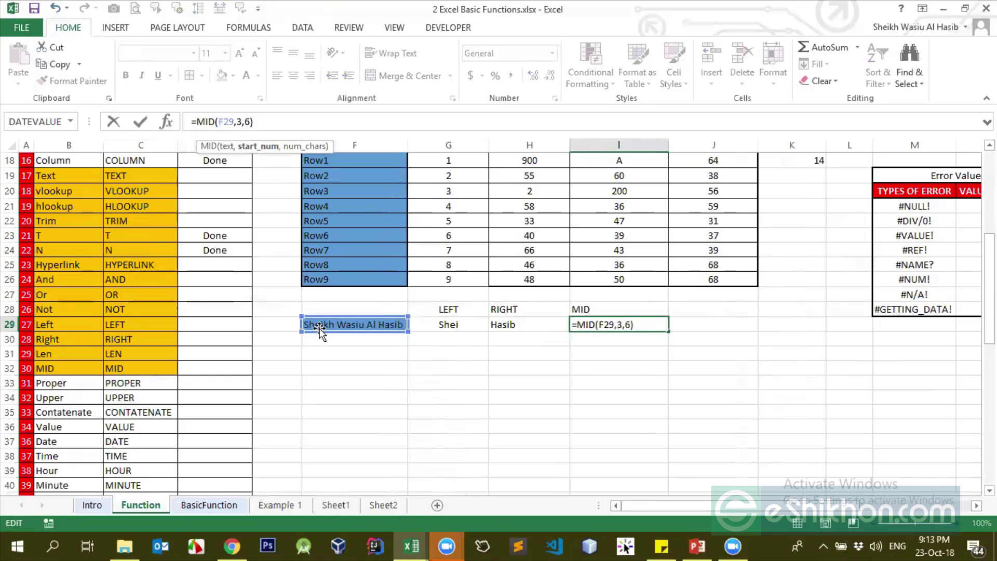
{"action": "key", "text": "Return"}
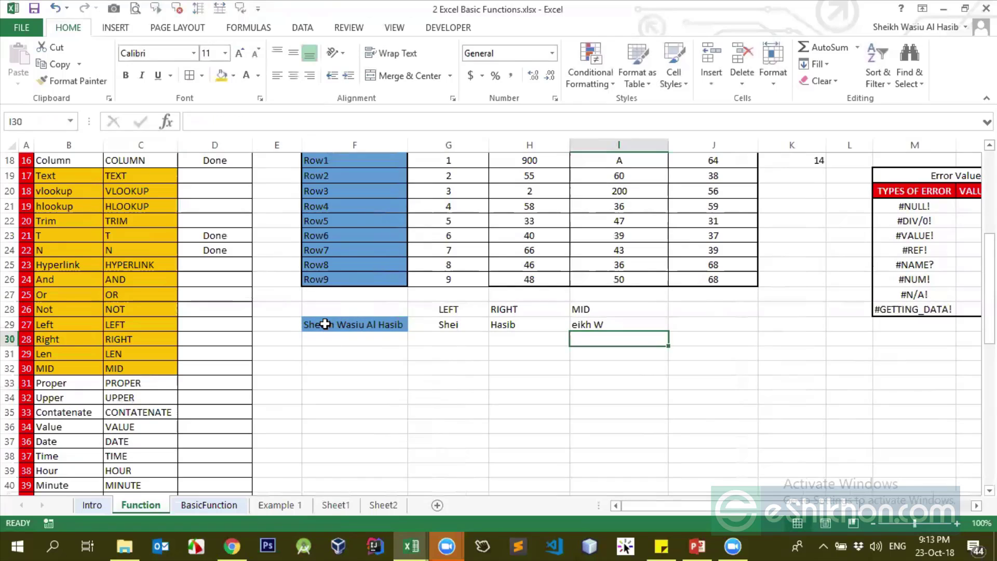
{"action": "key", "text": "Up"}
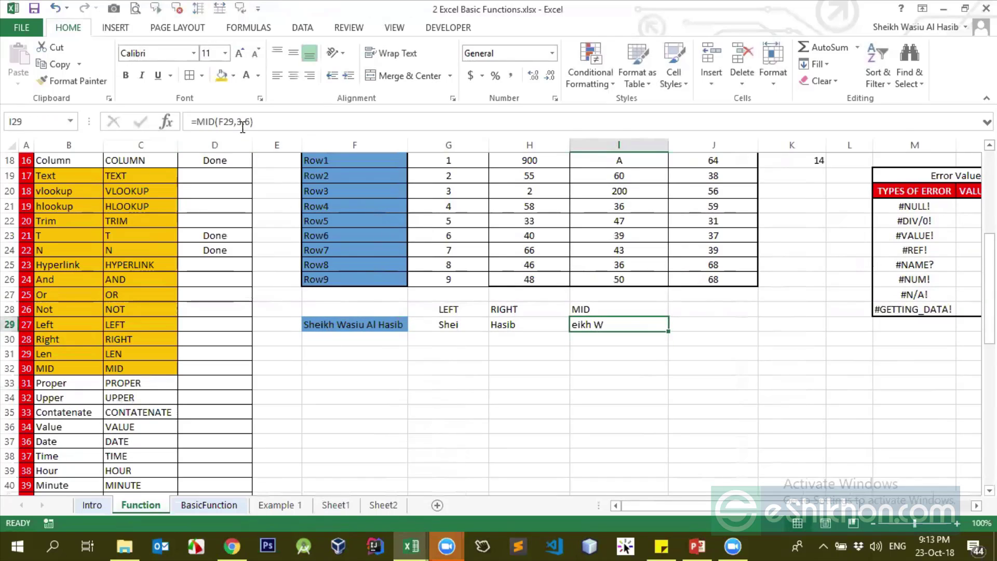
{"action": "left_click", "coordinate": [243, 121]}
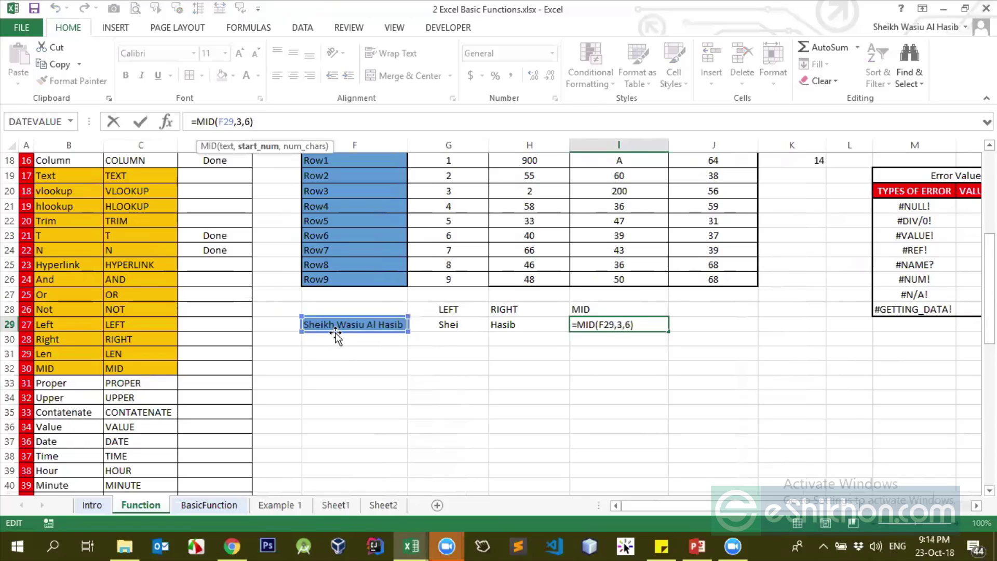
{"action": "key", "text": "Return"}
{"action": "left_click", "coordinate": [599, 327]}
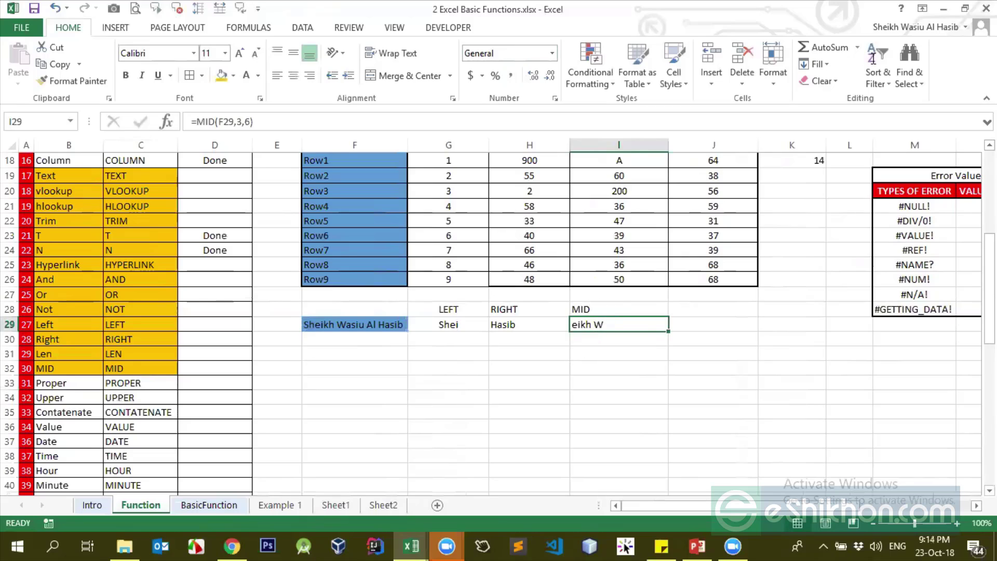
{"action": "left_click", "coordinate": [626, 547]}
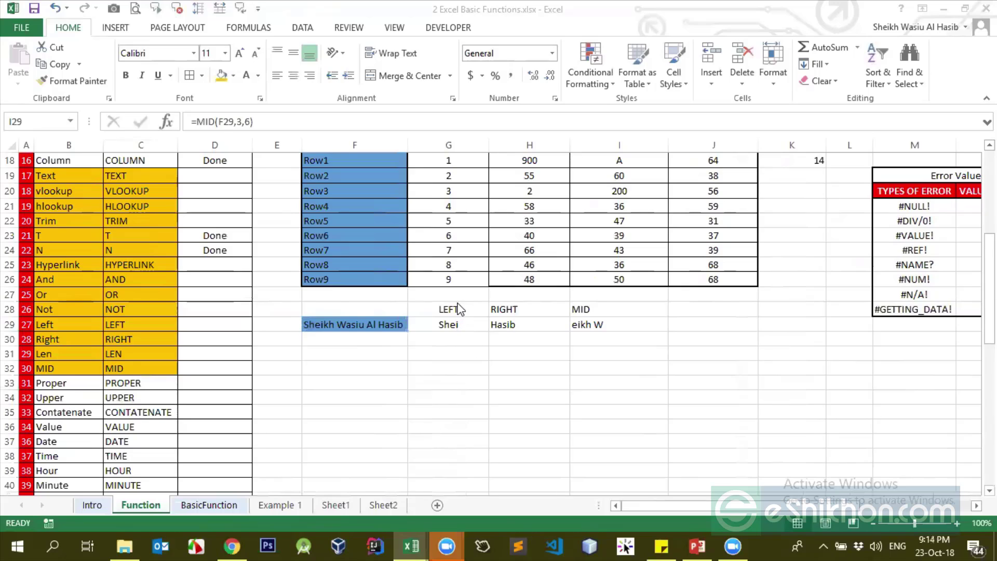
- Enter =LEN(F29) in F30 to count the characters in F29, returning 21
{"action": "left_click", "coordinate": [517, 324]}
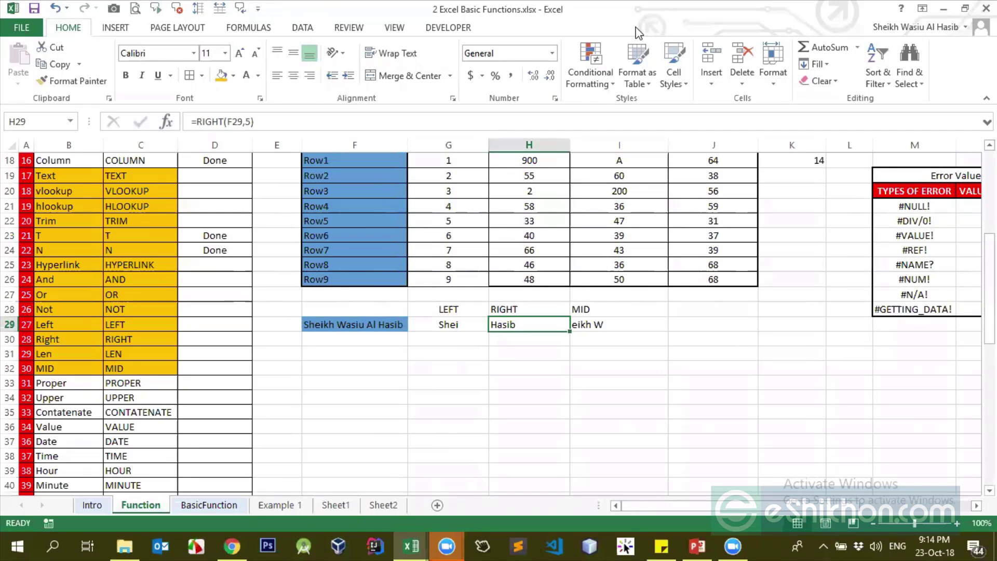
{"action": "scroll", "coordinate": [639, 33], "scroll_direction": "down", "scroll_amount": 3}
{"action": "scroll", "coordinate": [484, 356], "scroll_direction": "up", "scroll_amount": 1}
{"action": "scroll", "coordinate": [489, 348], "scroll_direction": "up", "scroll_amount": 2}
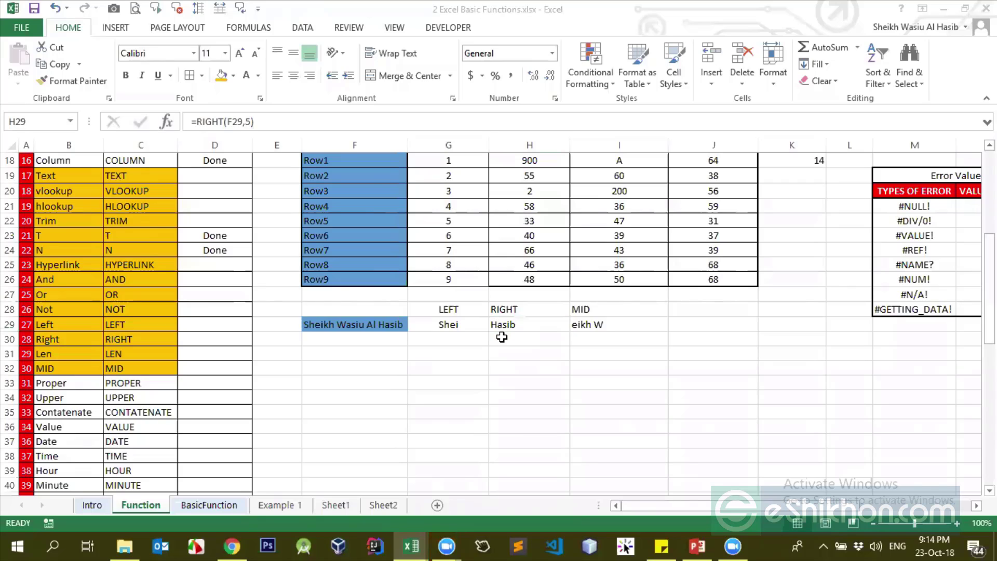
{"action": "left_click", "coordinate": [204, 341]}
{"action": "left_click", "coordinate": [207, 349]}
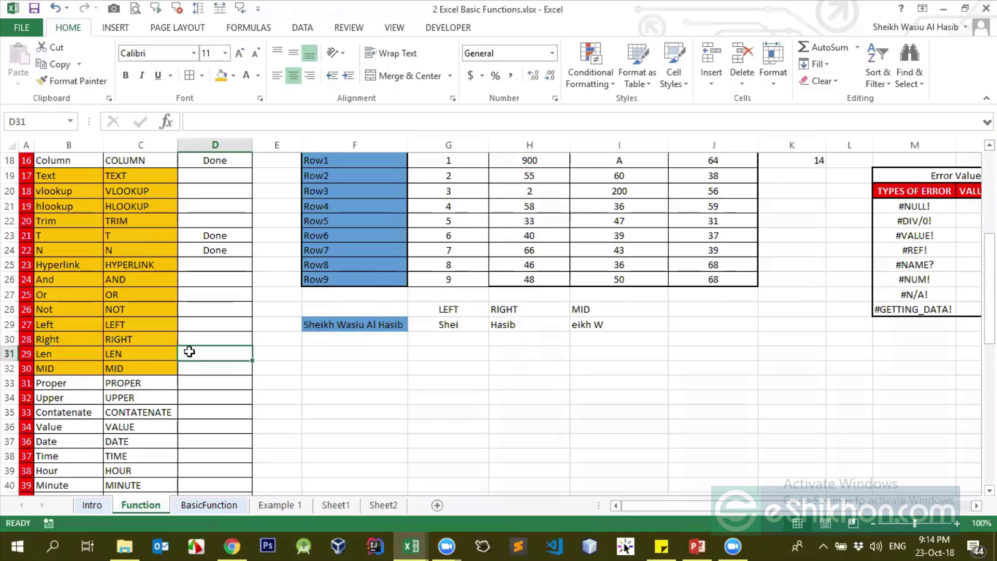
{"action": "left_click", "coordinate": [359, 340]}
{"action": "type", "text": "="}
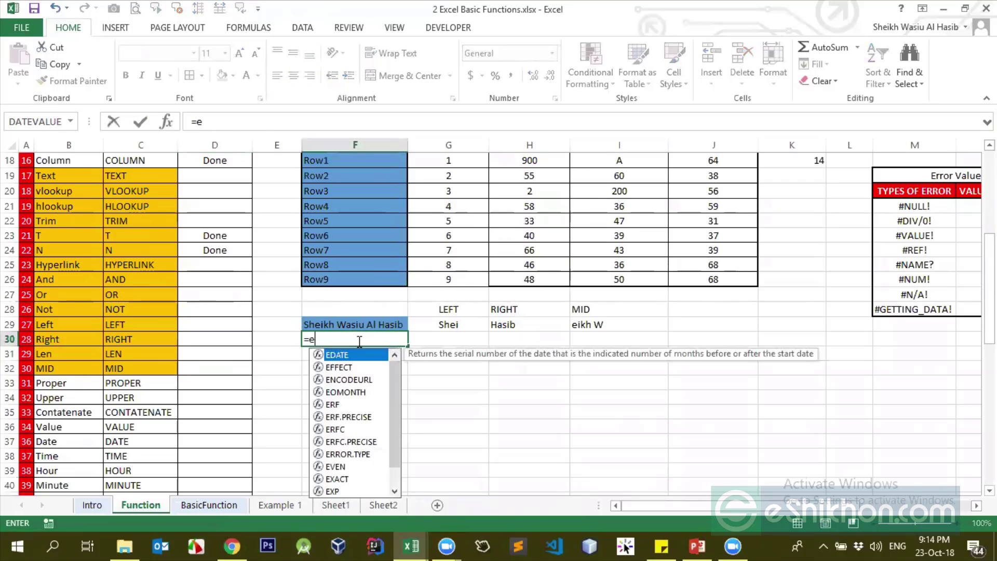
{"action": "type", "text": "LEN("}
{"action": "left_click", "coordinate": [357, 322]}
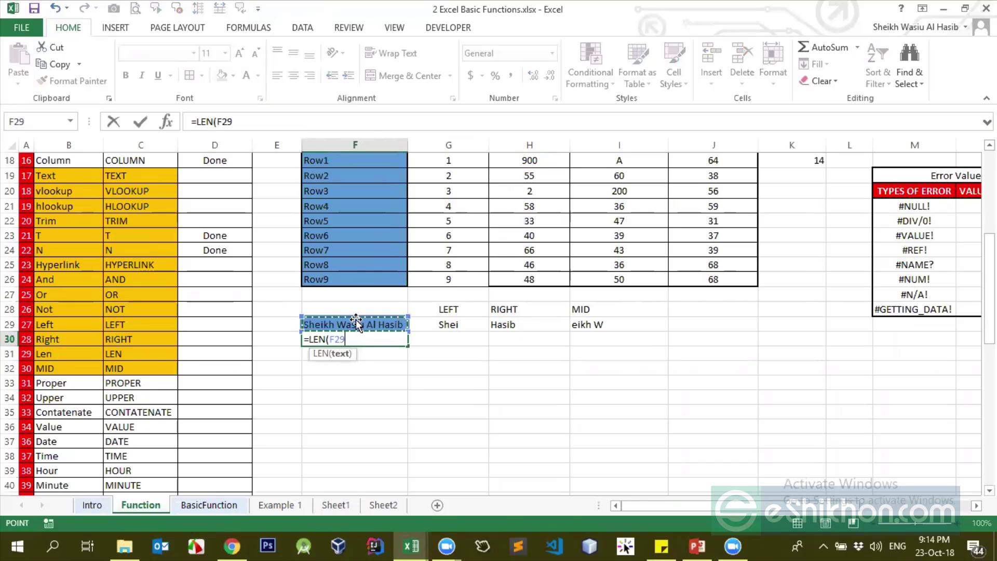
{"action": "type", "text": ")"}
{"action": "key", "text": "ctrl+Return"}
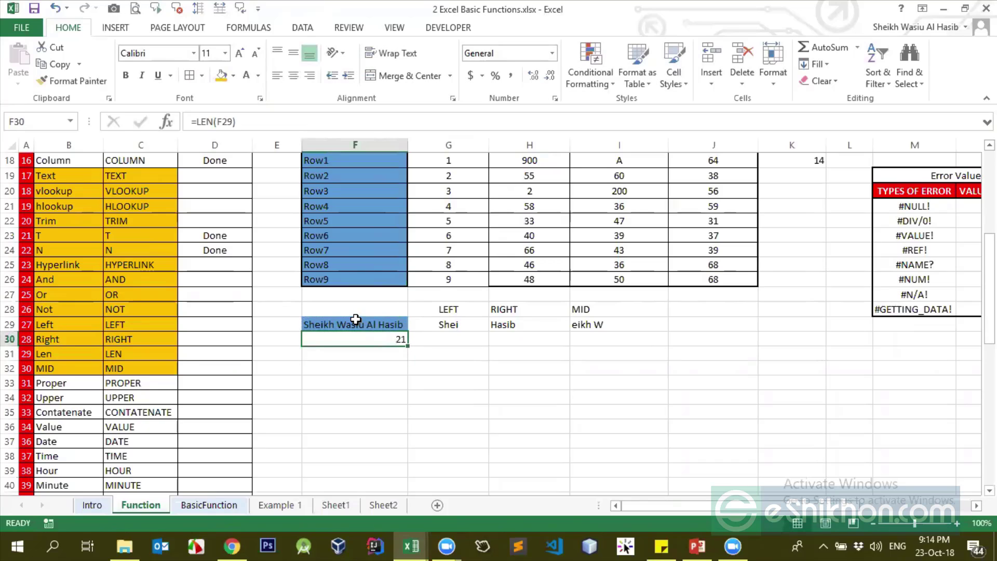
{"action": "left_click", "coordinate": [307, 327]}
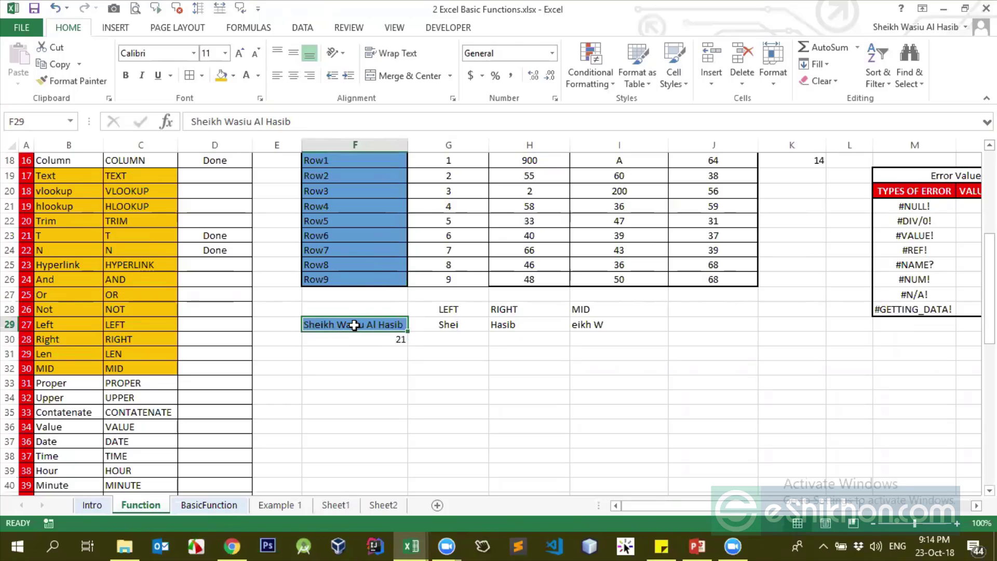
- Replace F29's text with a short sample name and check the LEN result in F30
{"action": "type", "text": "h"}
{"action": "key", "text": "Return"}
{"action": "left_click", "coordinate": [354, 325]}
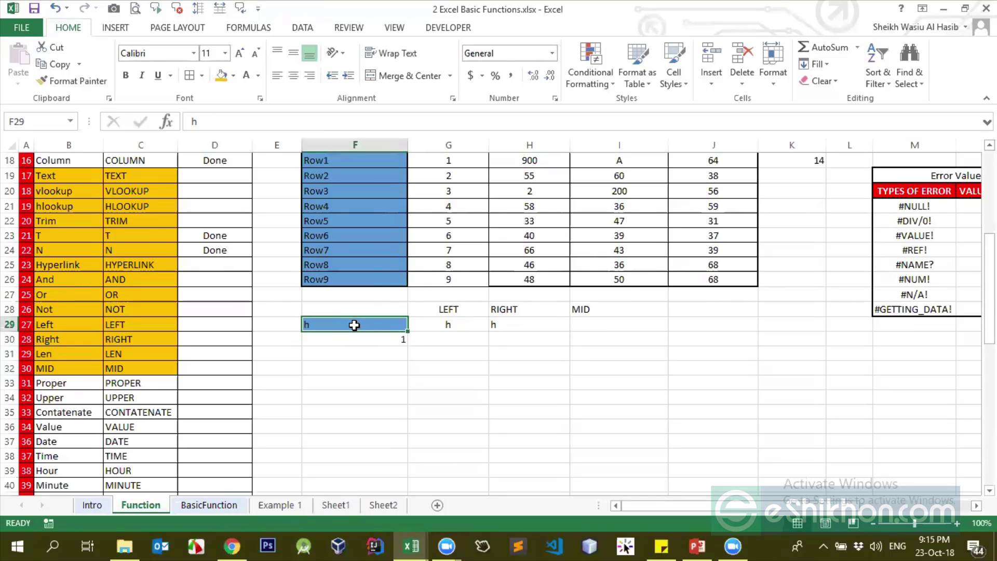
{"action": "type", "text": "hasib"}
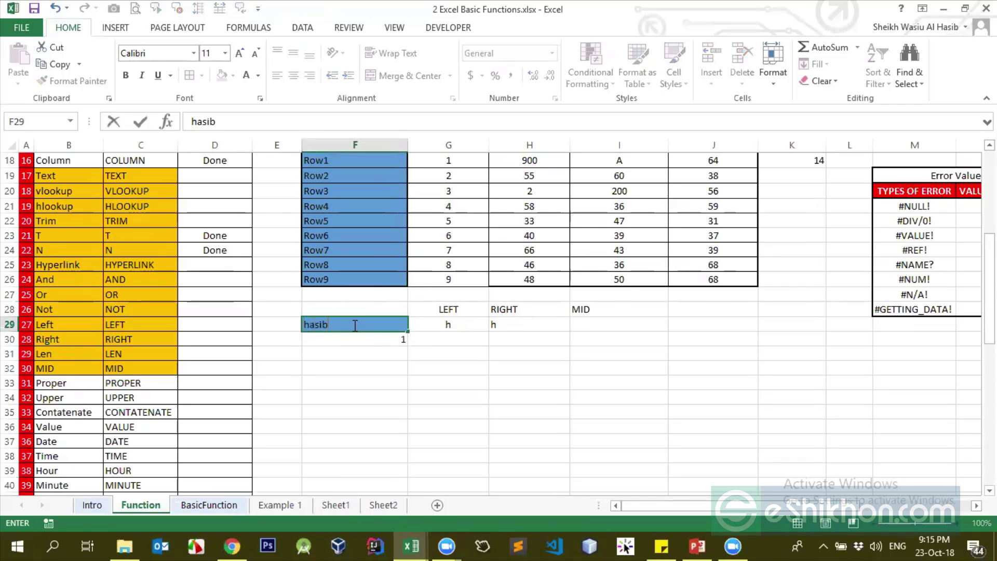
{"action": "key", "text": "Return"}
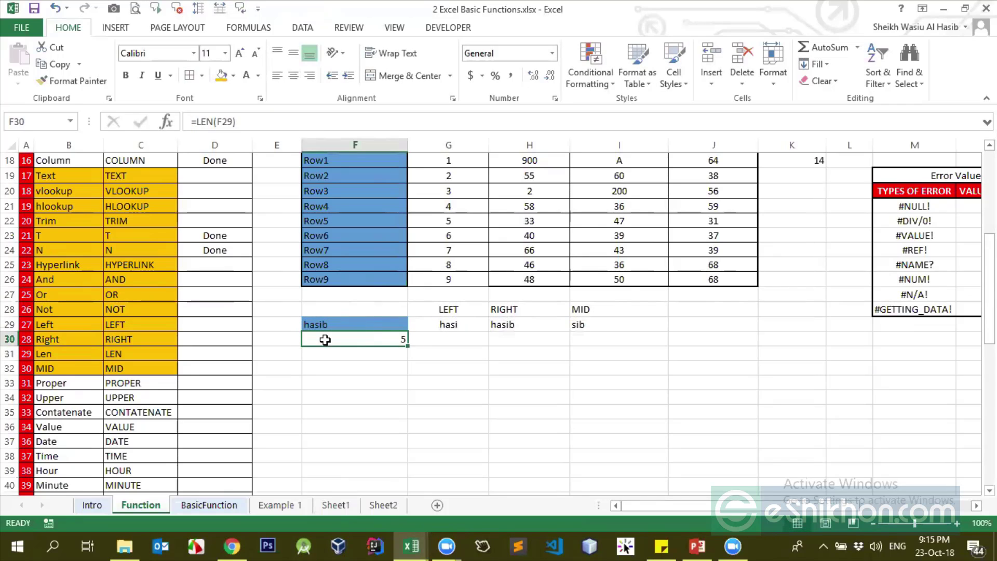
{"action": "left_click", "coordinate": [308, 326]}
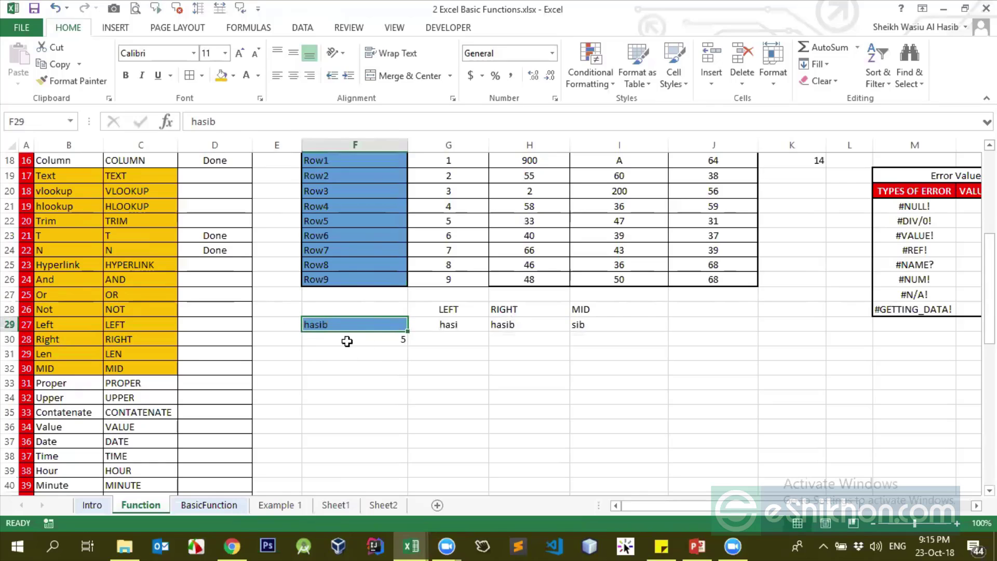
{"action": "left_click", "coordinate": [389, 342]}
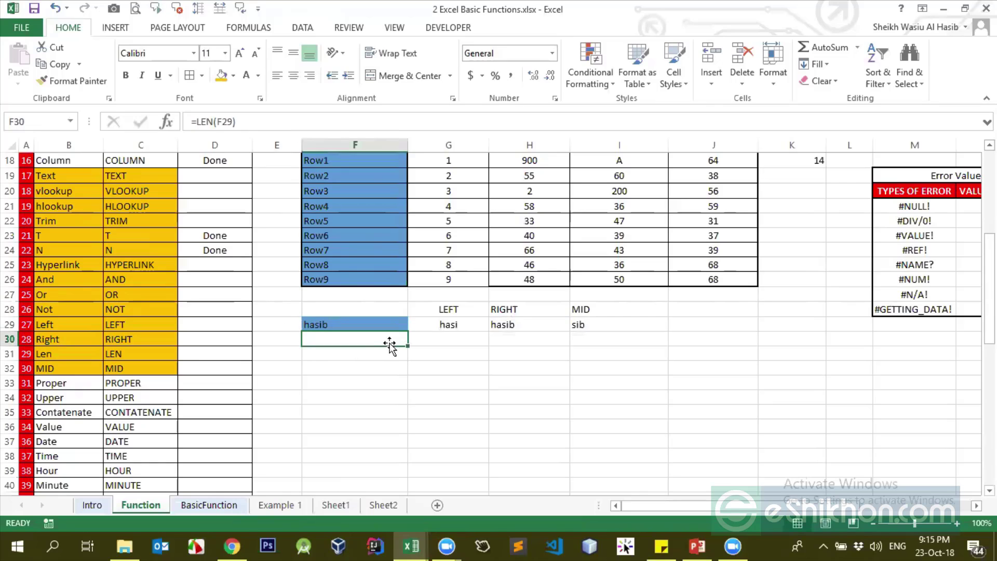
- Type Done in D29:D32 for the Left, Right, Len and MID rows
{"action": "left_click", "coordinate": [216, 321]}
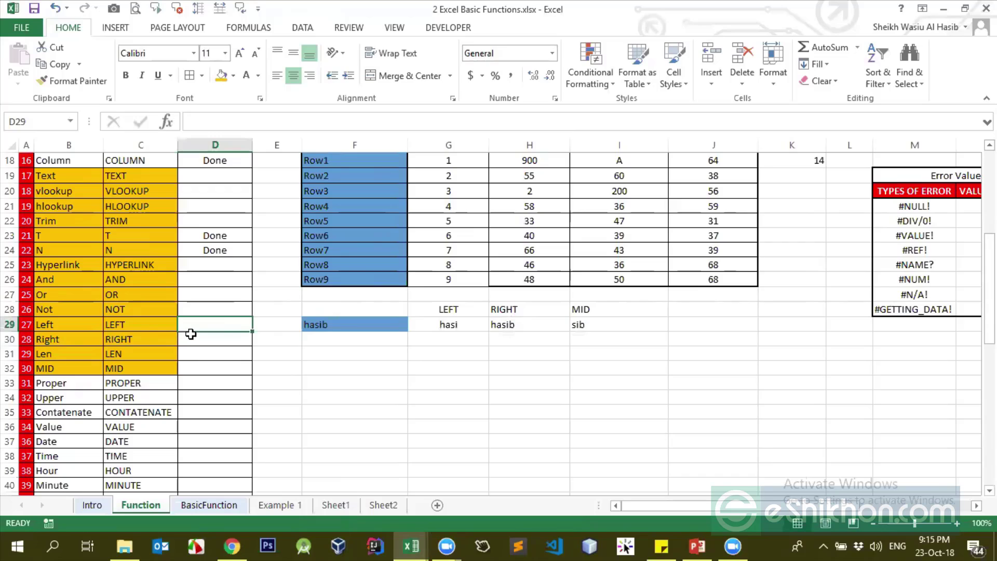
{"action": "type", "text": "Done"}
{"action": "key", "text": "Return"}
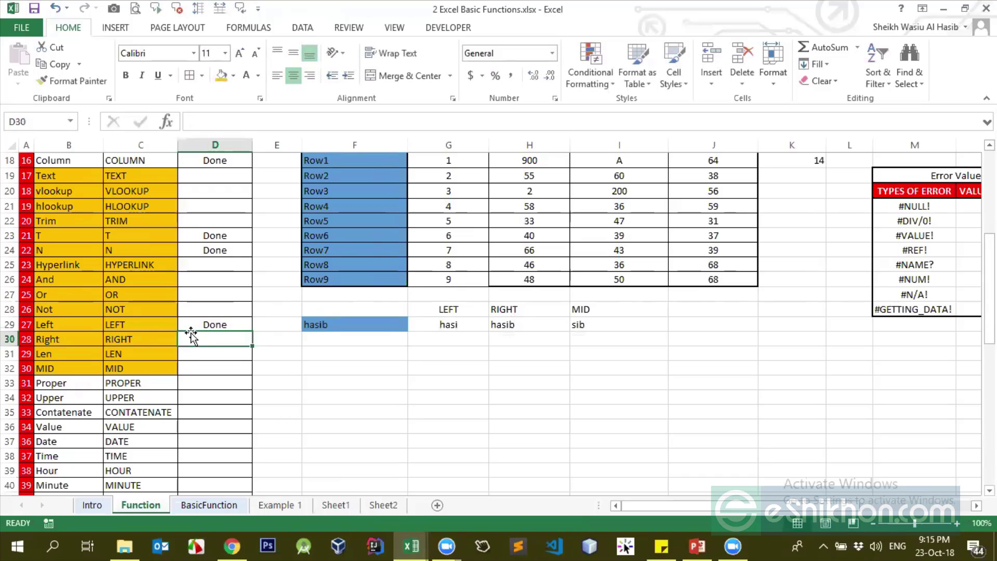
{"action": "type", "text": "Done"}
{"action": "key", "text": "Return"}
{"action": "type", "text": "Done"}
{"action": "key", "text": "Return"}
{"action": "type", "text": "Done"}
{"action": "key", "text": "Return"}
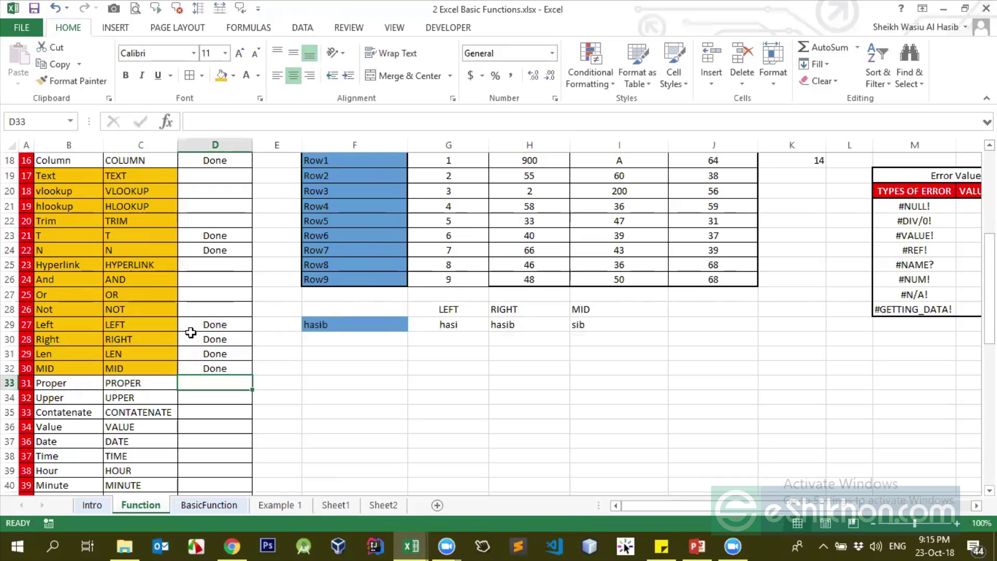
{"action": "left_click", "coordinate": [215, 325]}
{"action": "left_click_drag", "start_coordinate": [209, 371], "coordinate": [219, 359]}
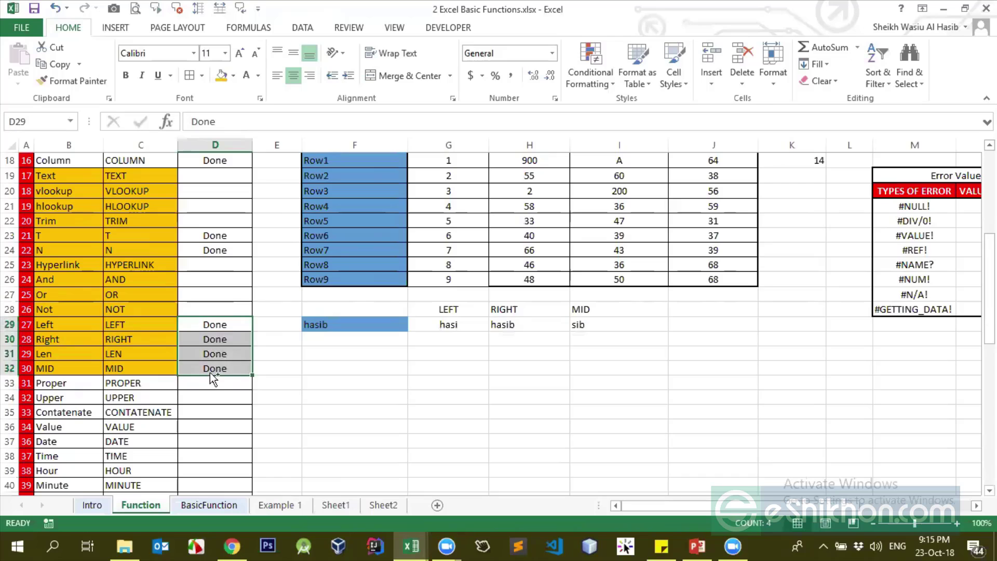
{"action": "left_click", "coordinate": [229, 351]}
- Clear the LEFT/RIGHT/MID example results in G28:I29
{"action": "scroll", "coordinate": [231, 367], "scroll_direction": "down", "scroll_amount": 1}
{"action": "left_click", "coordinate": [319, 307]}
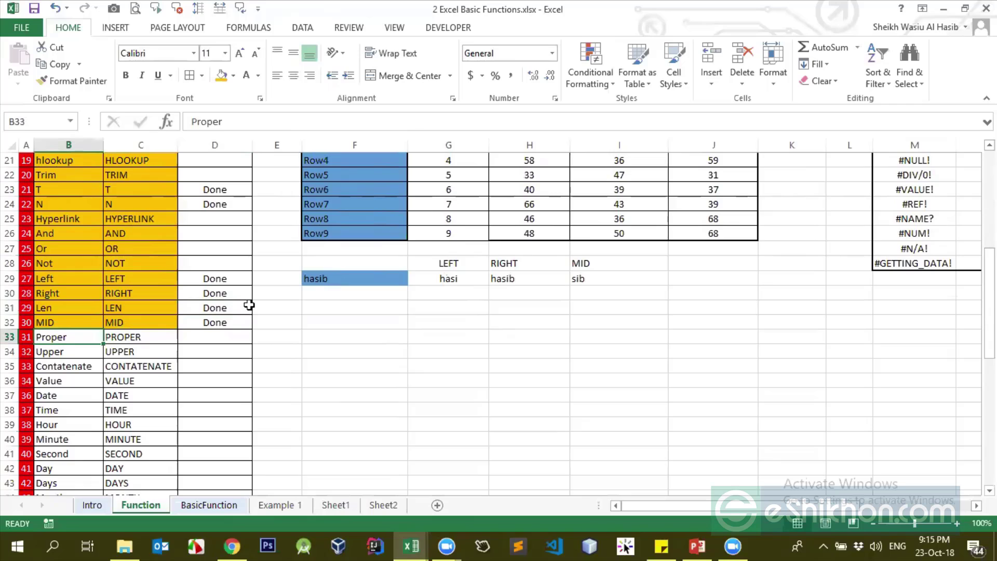
{"action": "left_click", "coordinate": [126, 363]}
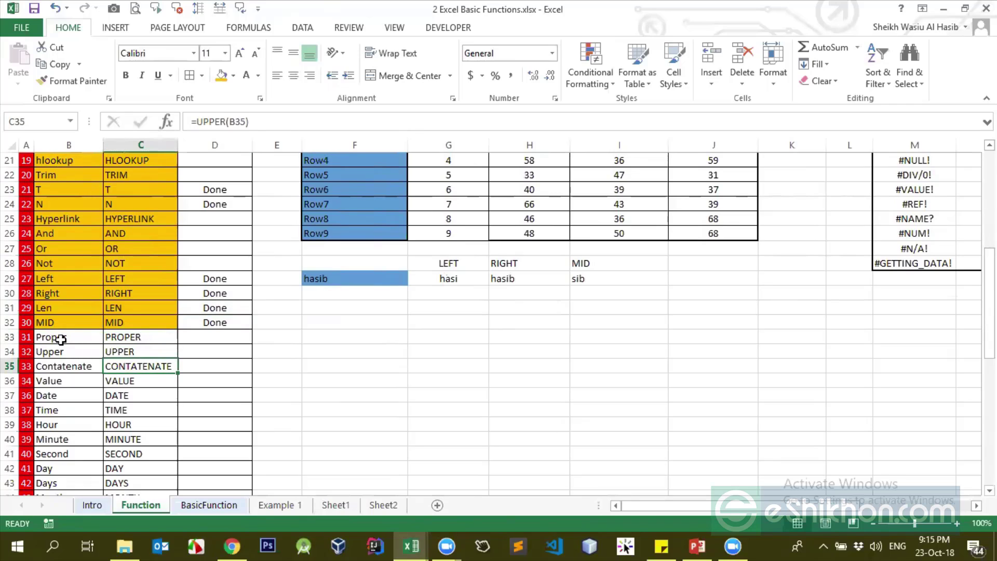
{"action": "left_click_drag", "start_coordinate": [61, 340], "coordinate": [112, 354]}
{"action": "left_click", "coordinate": [322, 307]}
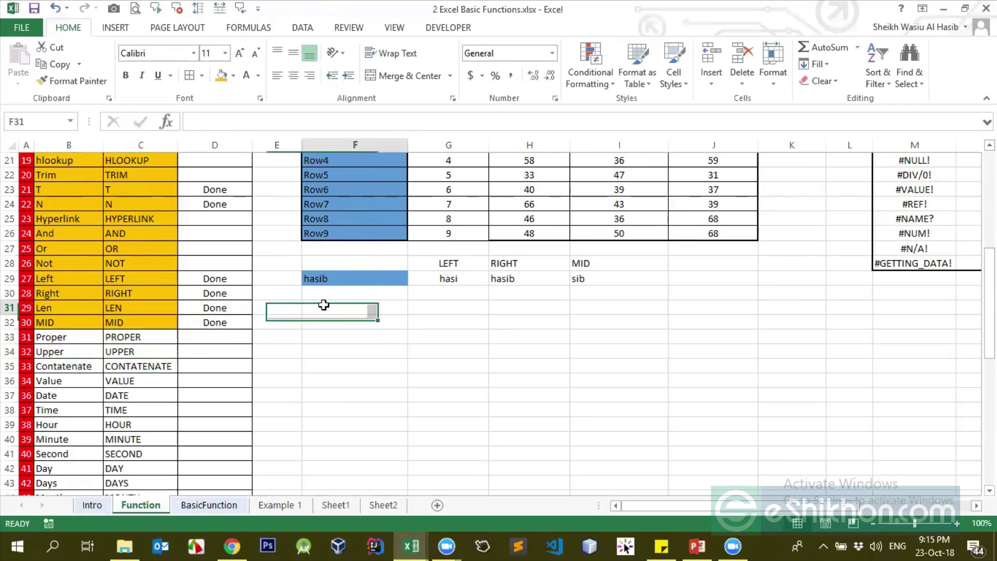
{"action": "left_click", "coordinate": [361, 278]}
{"action": "left_click_drag", "start_coordinate": [424, 263], "coordinate": [587, 281]}
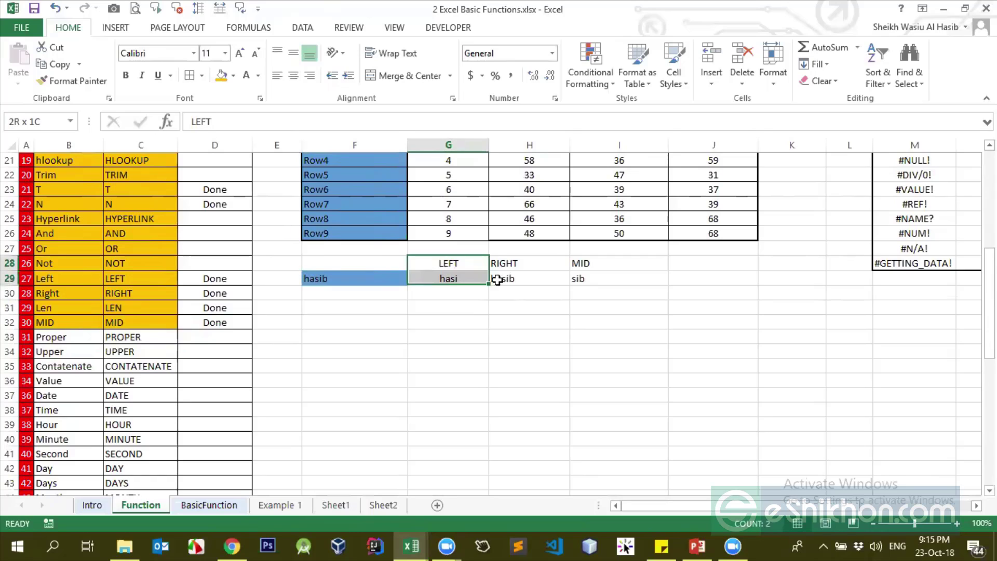
{"action": "key", "text": "Delete"}
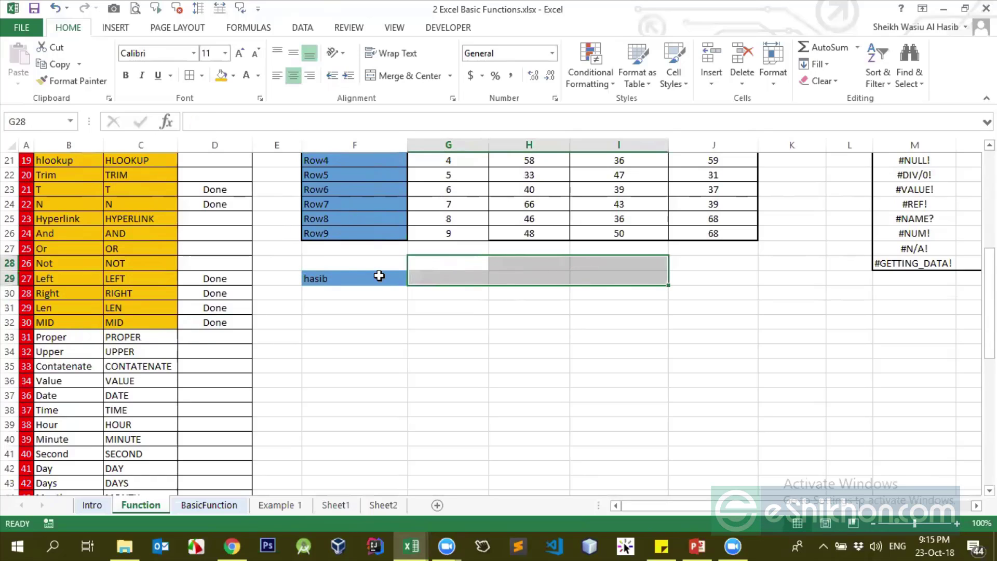
- Enter the first name part in F29 and a second name part in G29
{"action": "left_click", "coordinate": [379, 276]}
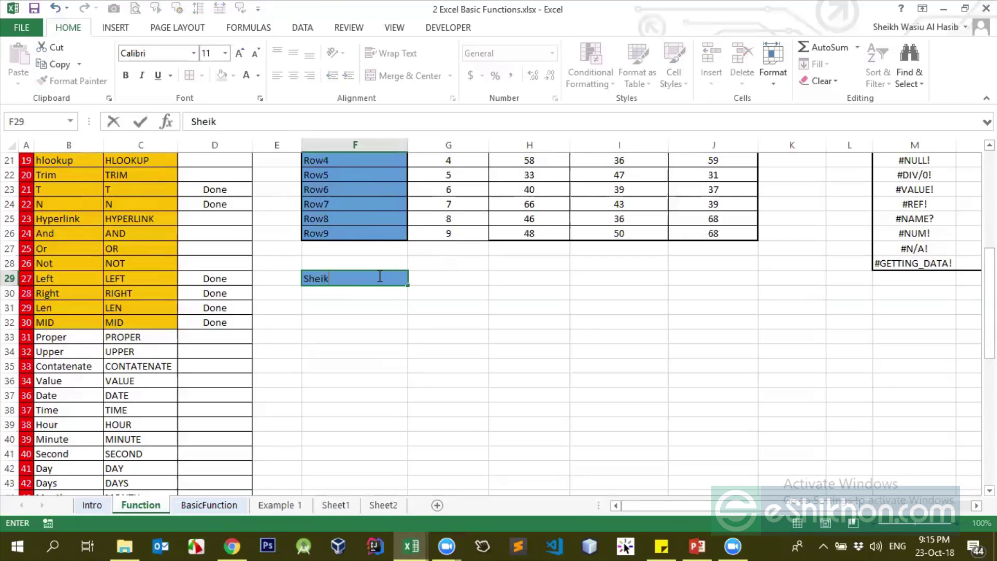
{"action": "key", "text": "Tab"}
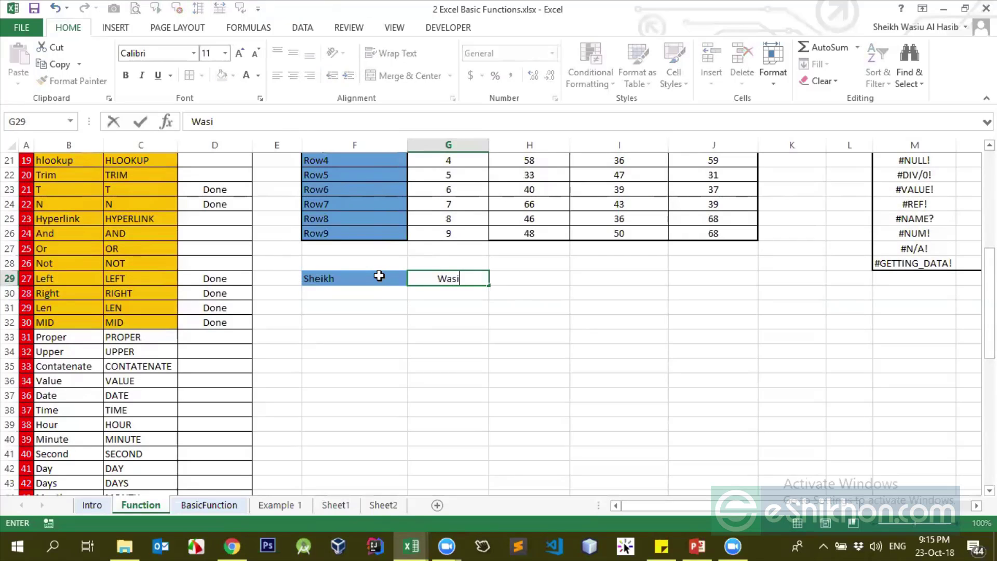
{"action": "left_click", "coordinate": [380, 276]}
- Replace G29 with a different second name part, then select F30
{"action": "key", "text": "Tab"}
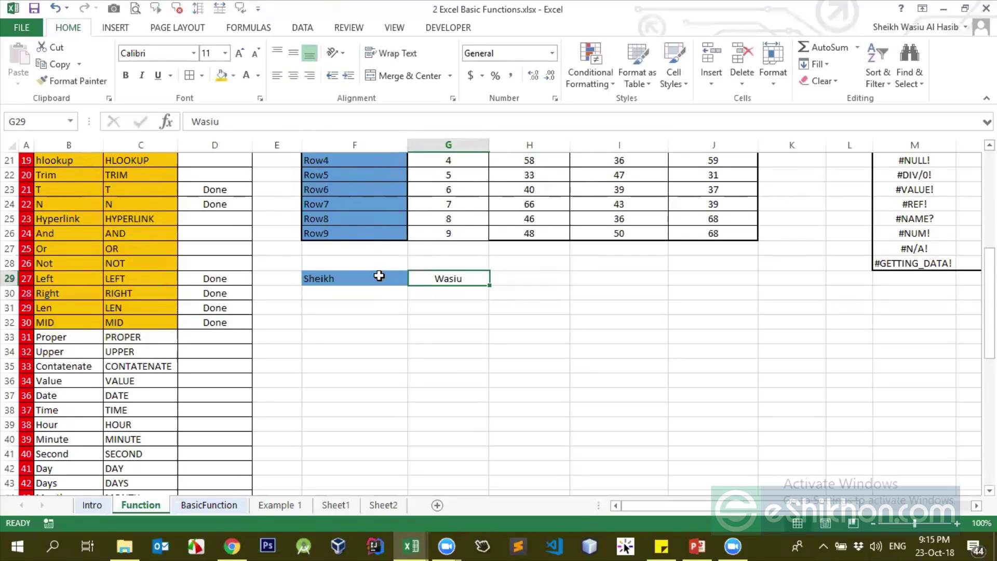
{"action": "type", "text": "Hasib"}
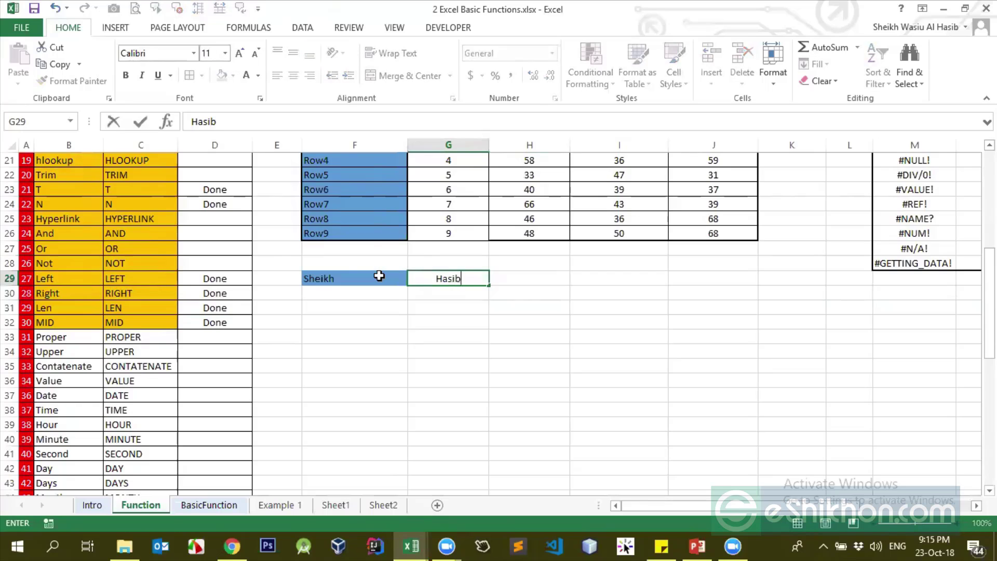
{"action": "left_click", "coordinate": [380, 276]}
{"action": "key", "text": "Tab"}
{"action": "key", "text": "Return"}
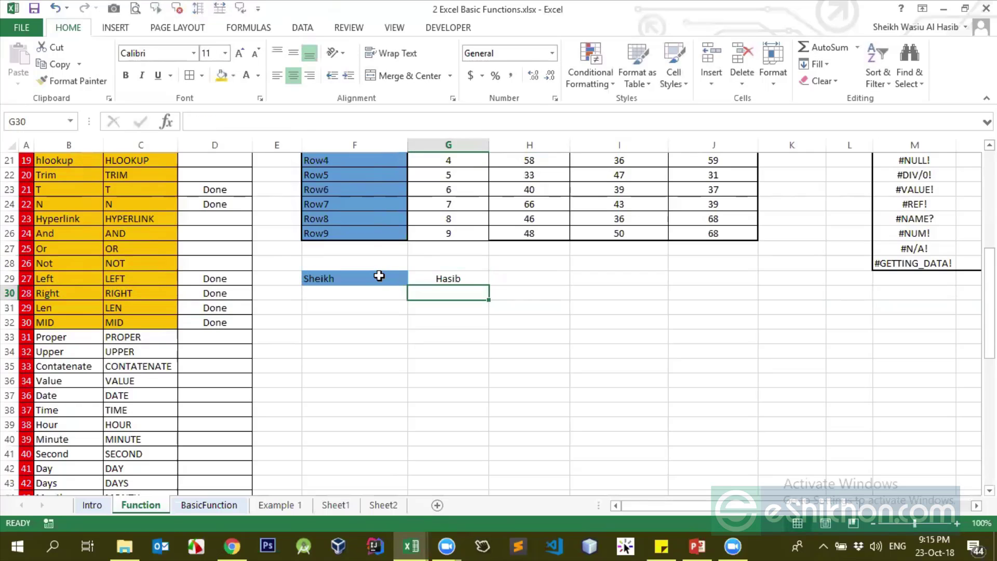
{"action": "key", "text": "Left"}
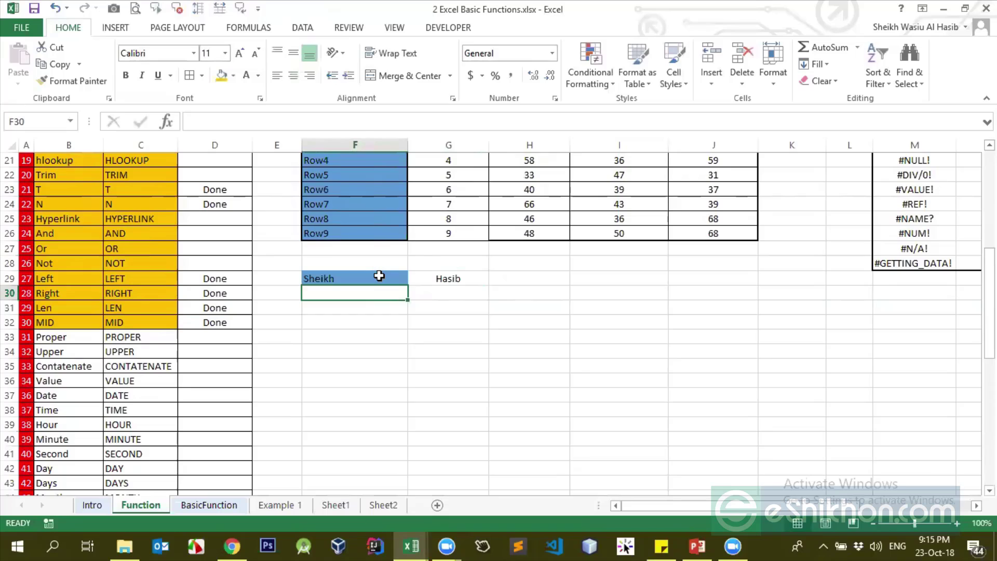
{"action": "key", "text": "Down"}
{"action": "left_click", "coordinate": [379, 275]}
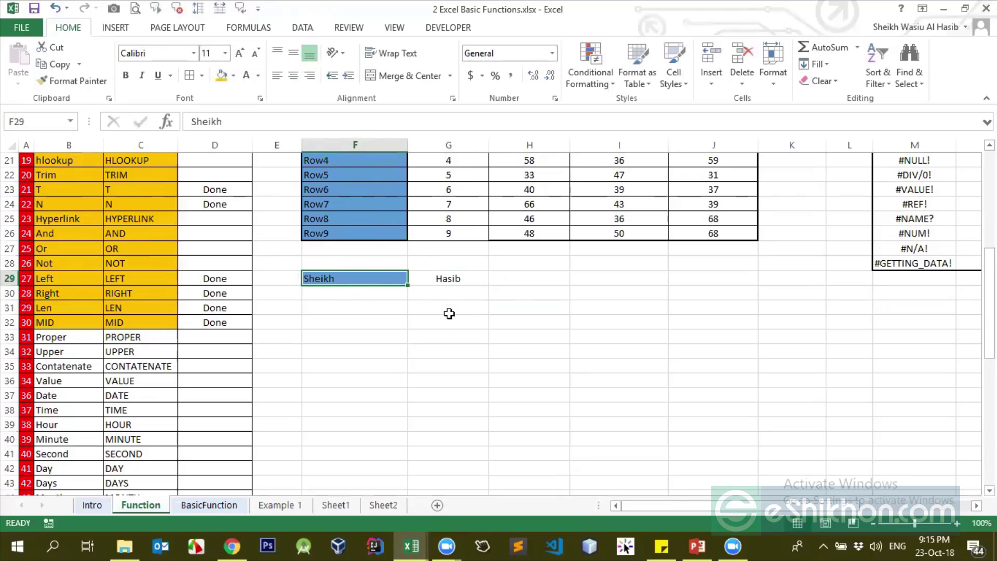
{"action": "left_click", "coordinate": [330, 298]}
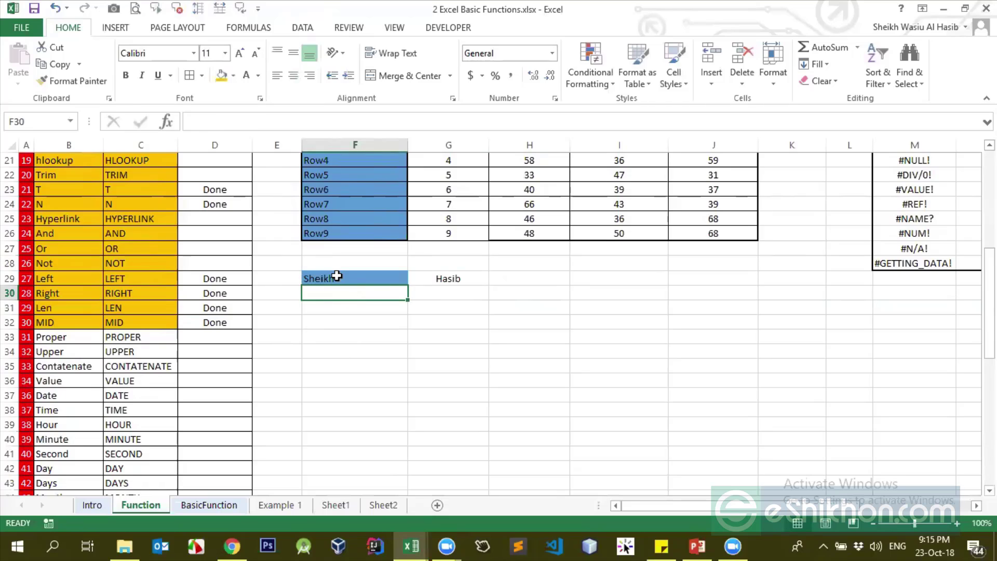
- Enter =UPPER(F29) in F30 to show the name part in capitals
{"action": "type", "text": "="}
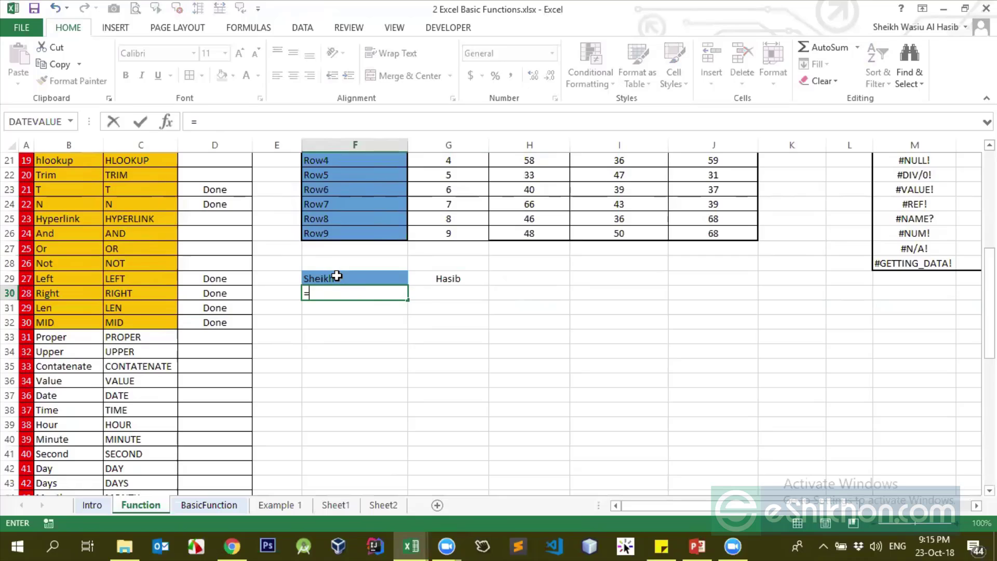
{"action": "type", "text": "uppe"}
{"action": "key", "text": "Tab"}
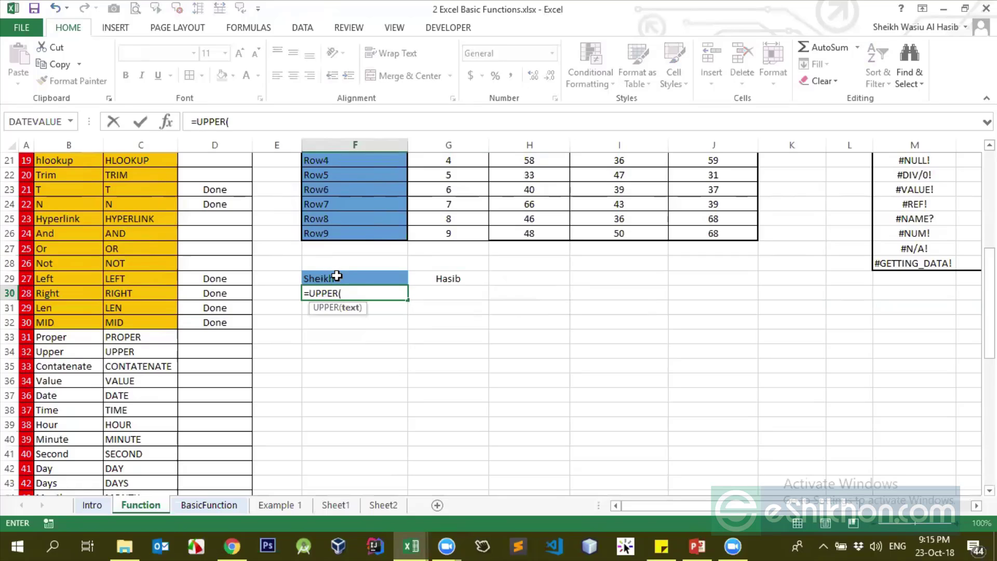
{"action": "left_click", "coordinate": [344, 277]}
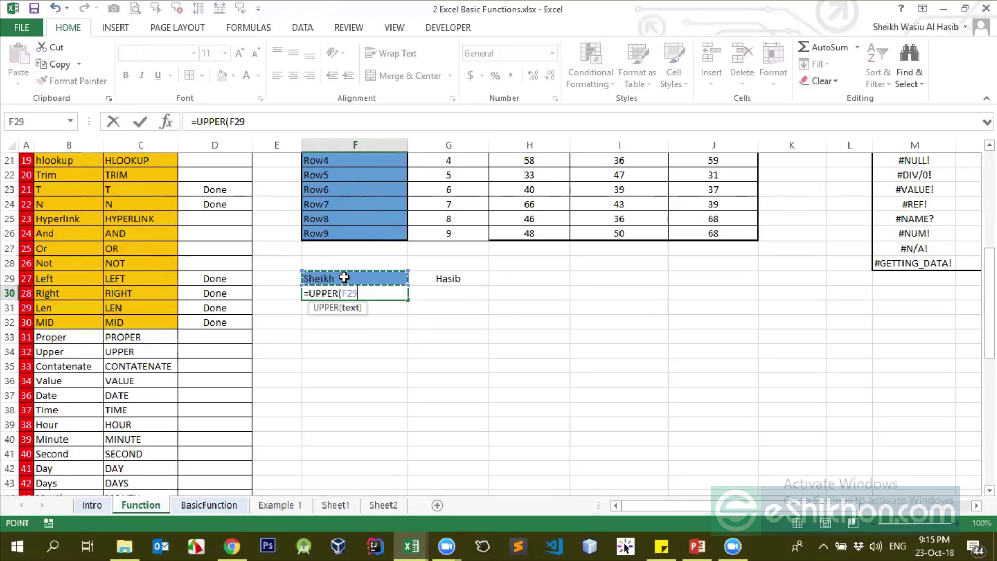
{"action": "key", "text": "Return"}
{"action": "key", "text": "Up"}
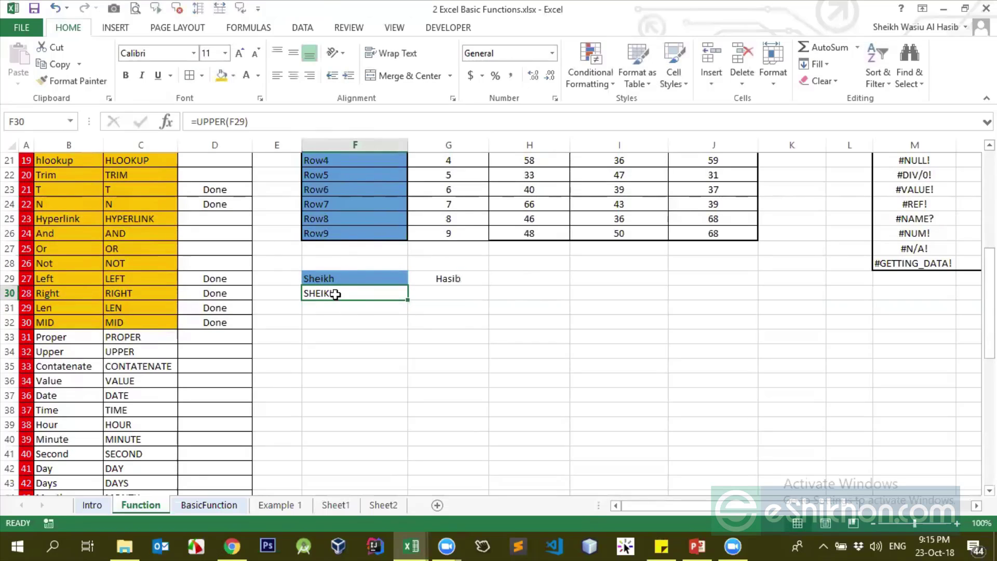
- Enter =LOWER(F30) in F31 and compare it with the text in F29 and F30
{"action": "left_click", "coordinate": [328, 306]}
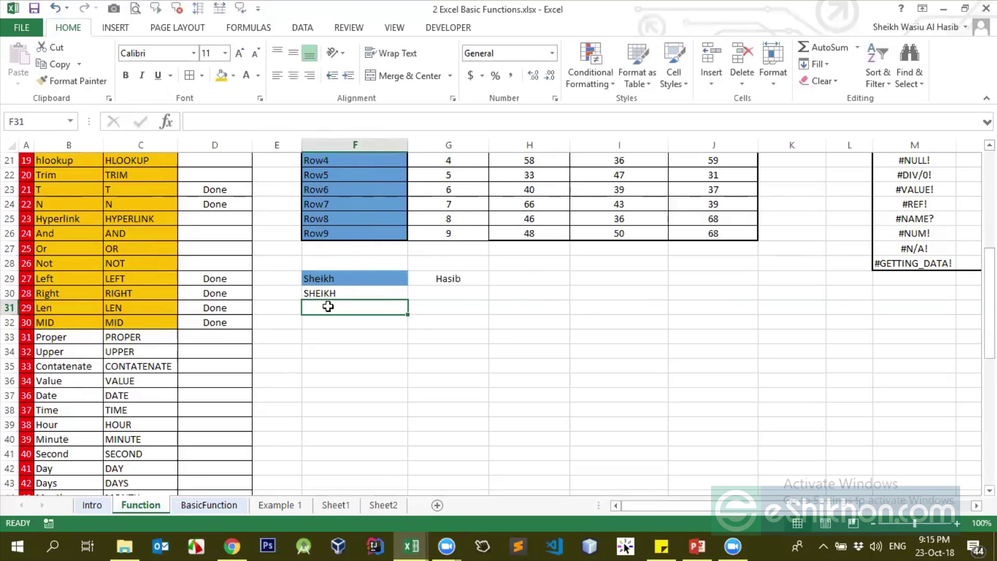
{"action": "type", "text": "=low"}
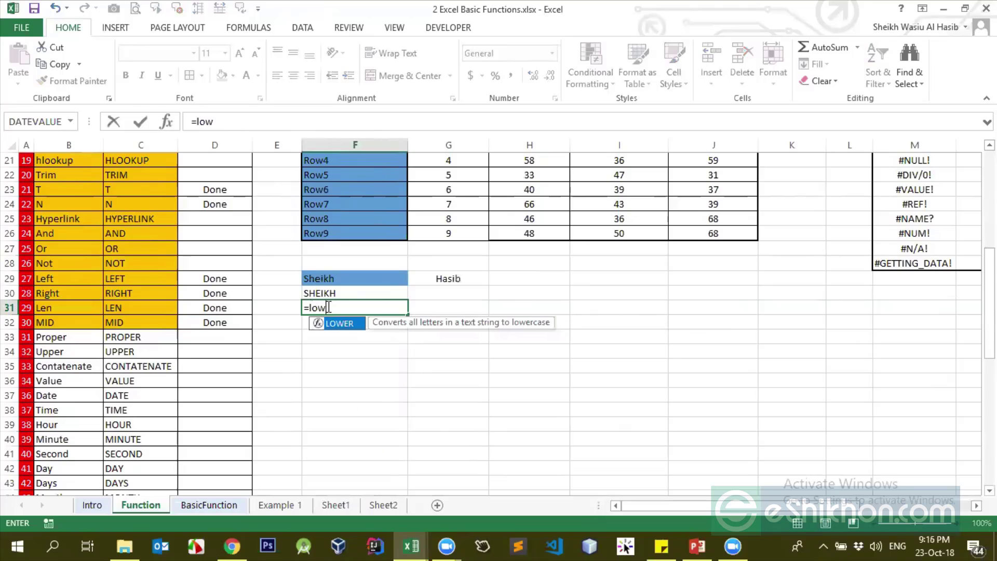
{"action": "key", "text": "Tab"}
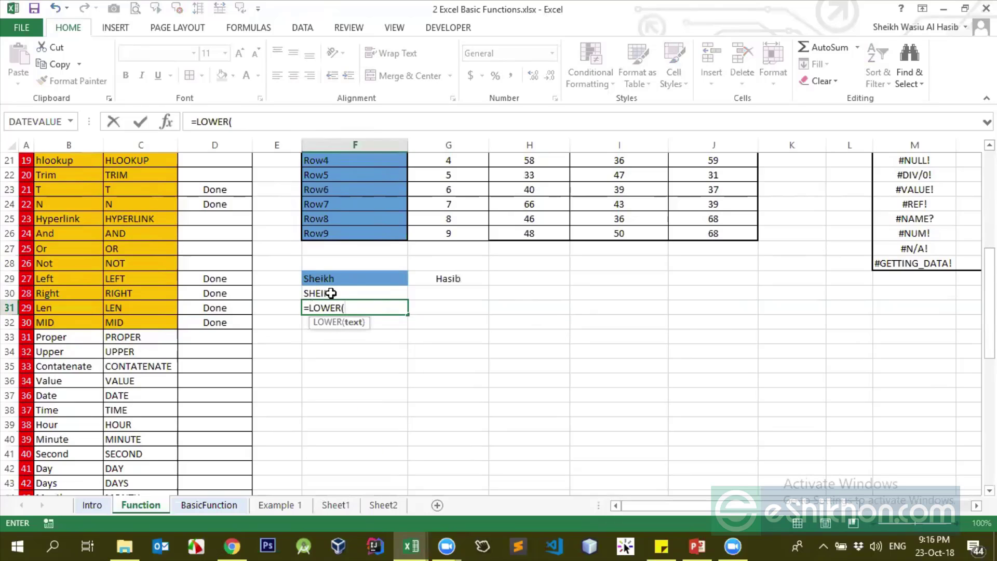
{"action": "left_click", "coordinate": [331, 293]}
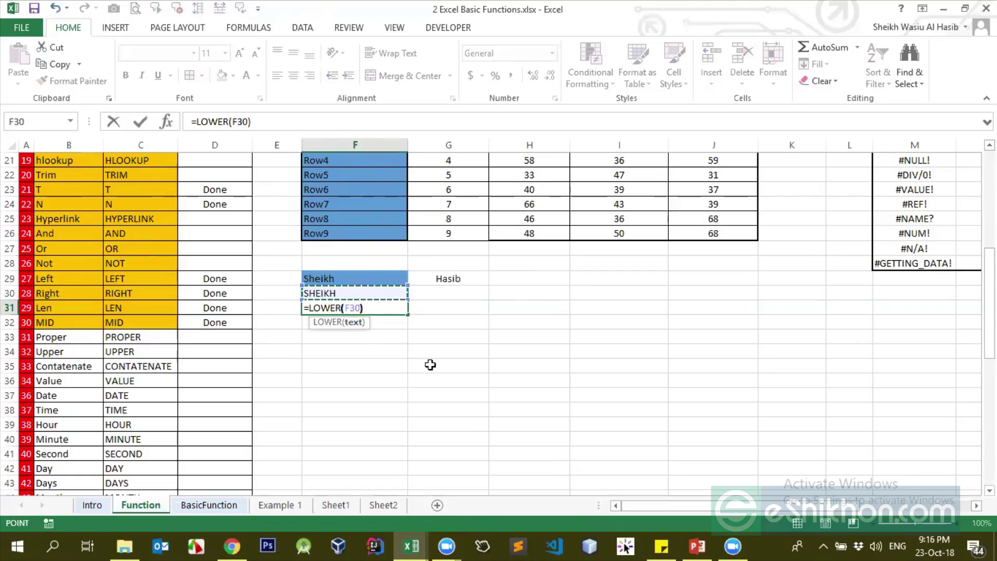
{"action": "key", "text": "ctrl+Return"}
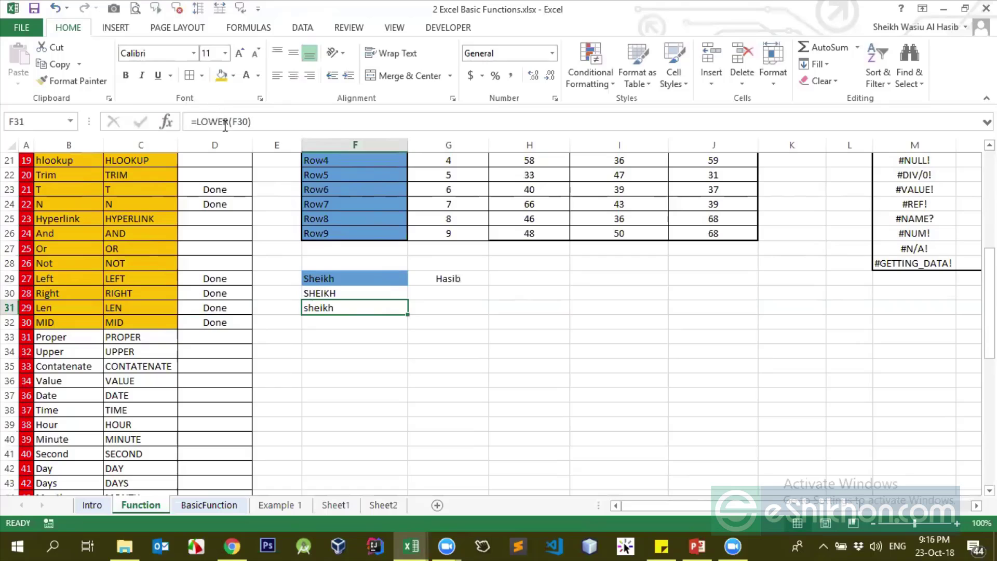
{"action": "left_click", "coordinate": [339, 319]}
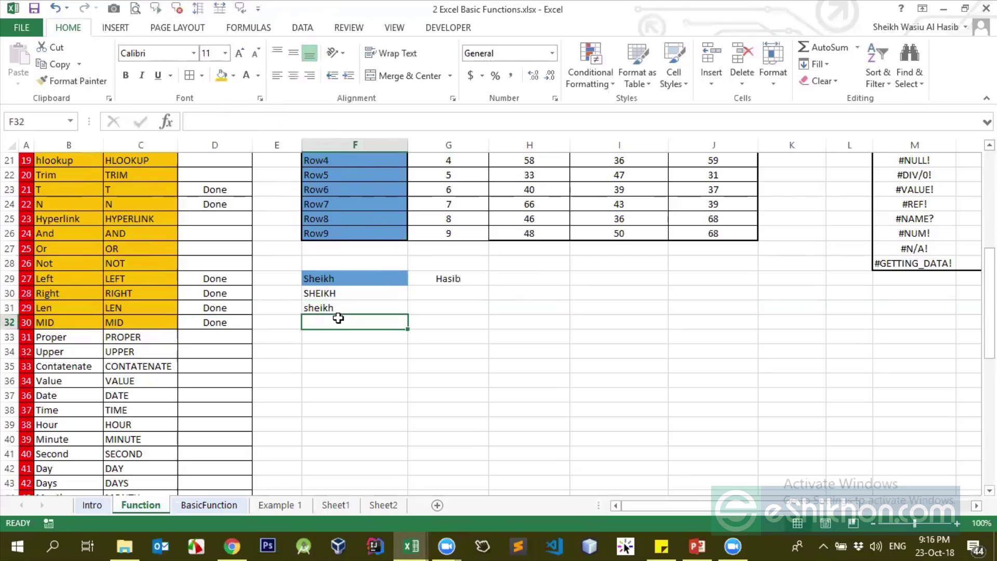
{"action": "left_click", "coordinate": [339, 308]}
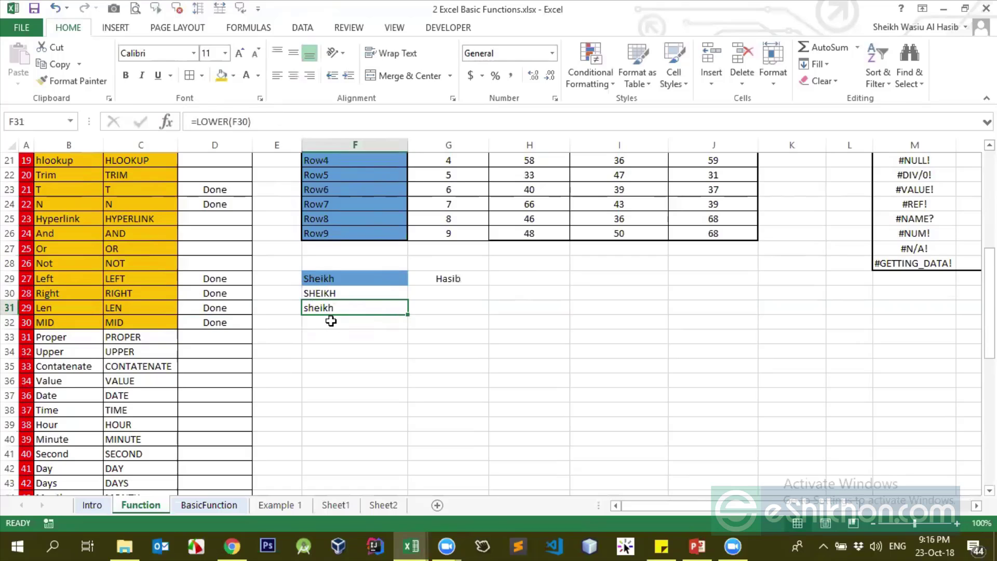
{"action": "left_click", "coordinate": [313, 281]}
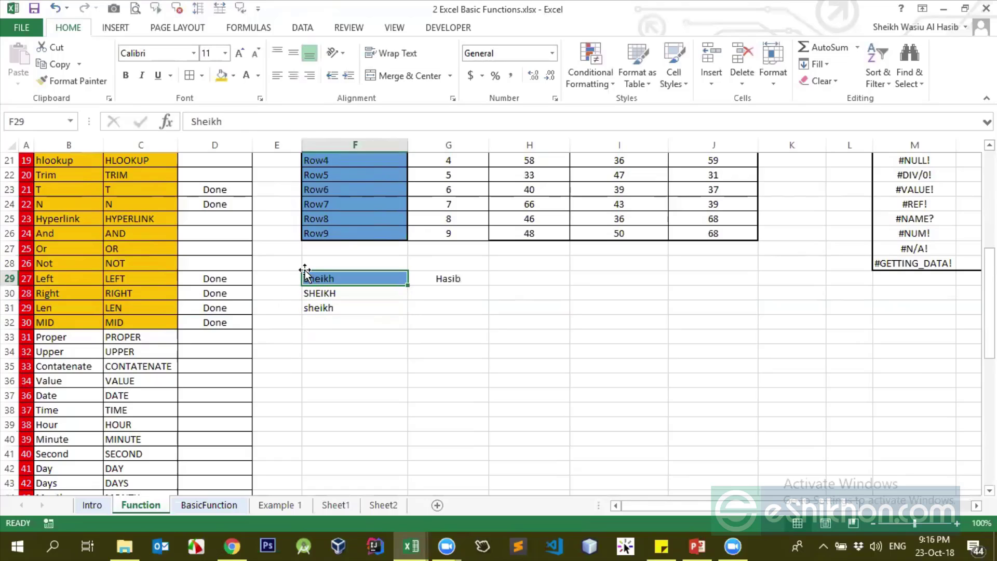
{"action": "left_click", "coordinate": [325, 323]}
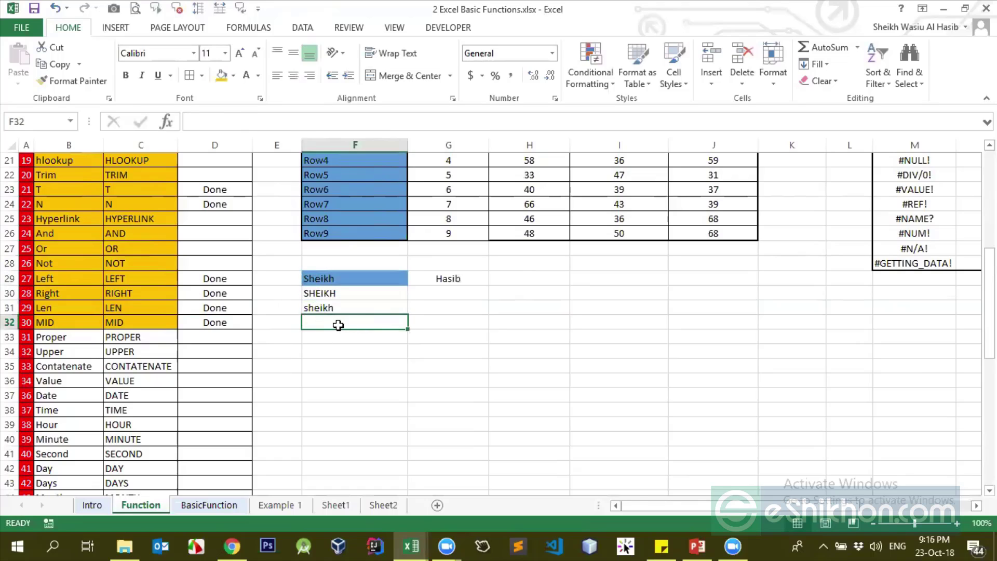
- Enter =PROPER(F31) in F32
{"action": "type", "text": "=p"}
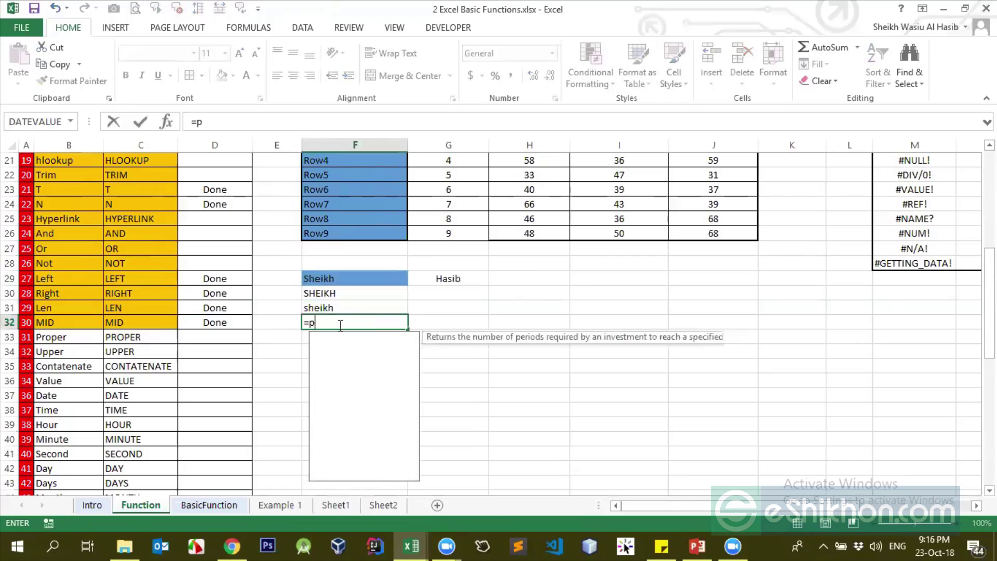
{"action": "type", "text": "rop"}
{"action": "key", "text": "Tab"}
{"action": "scroll", "coordinate": [333, 332], "scroll_direction": "up", "scroll_amount": 1}
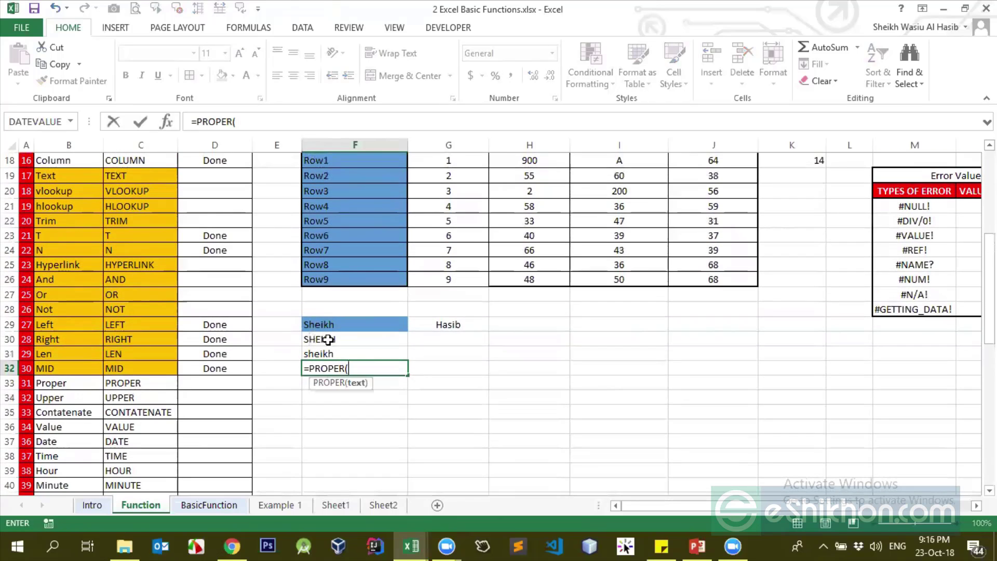
{"action": "left_click", "coordinate": [325, 354]}
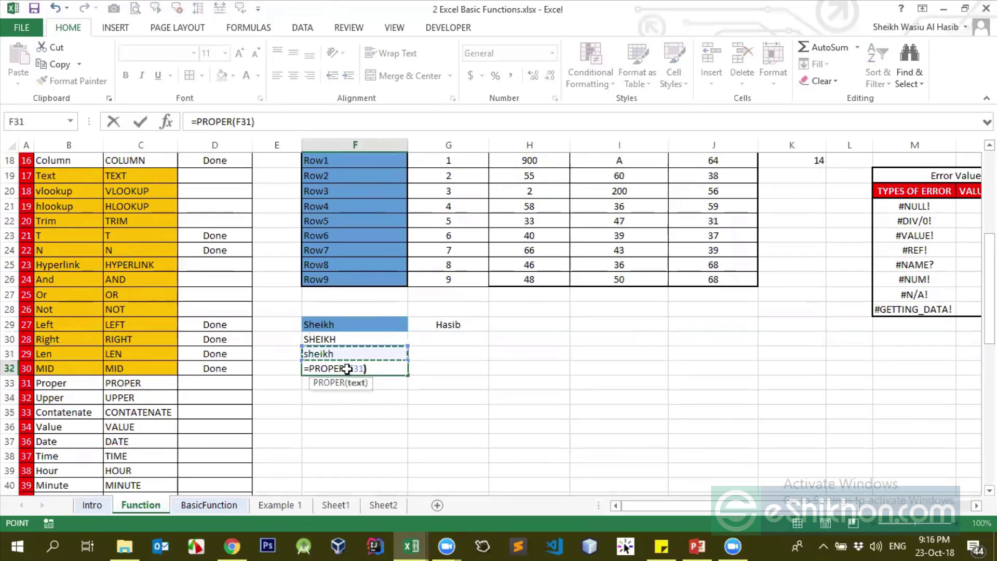
{"action": "key", "text": "Return"}
{"action": "left_click", "coordinate": [347, 369]}
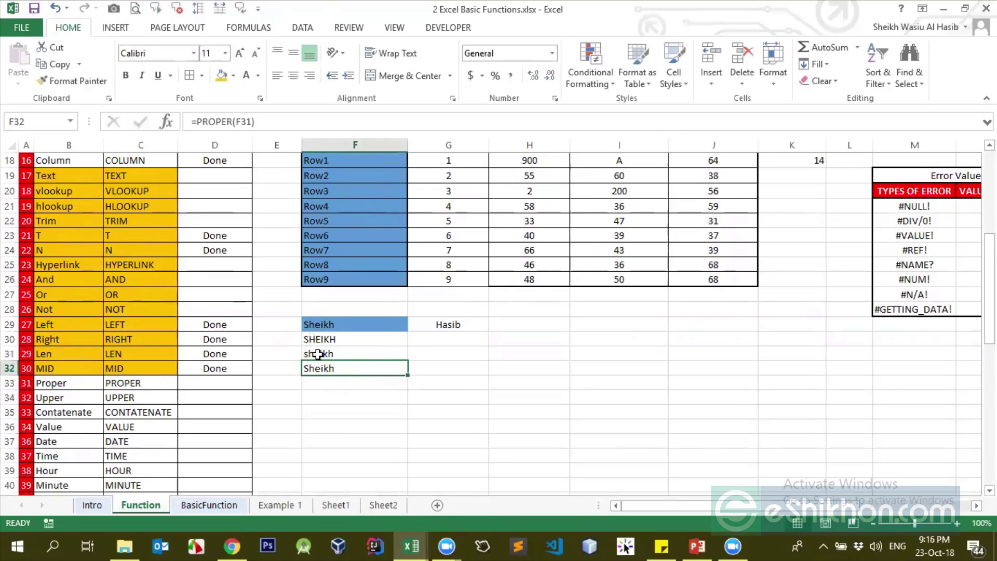
- Change F29's text to 'ahsdasd' and confirm the PROPER result in F32 updates
{"action": "double_click", "coordinate": [350, 325]}
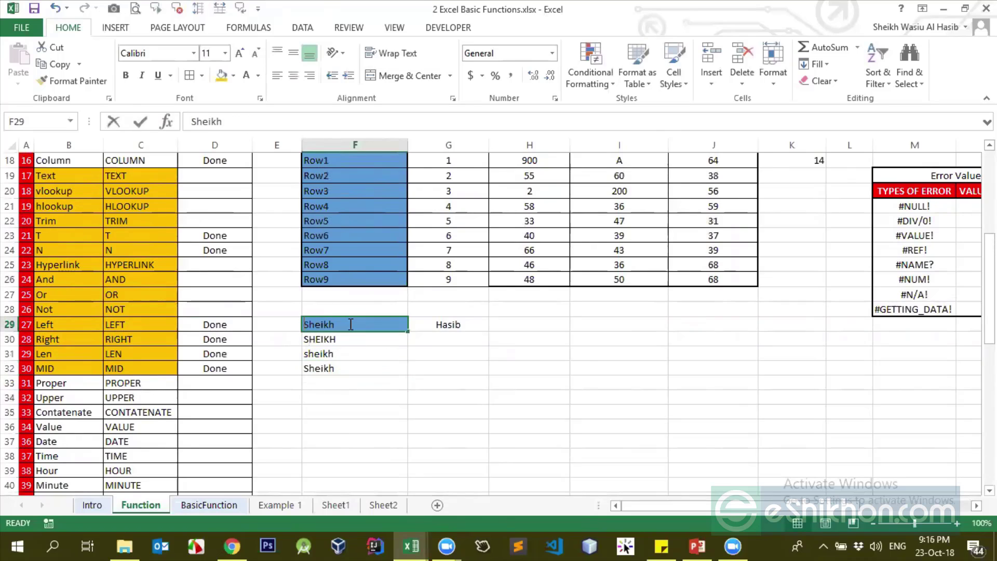
{"action": "type", "text": "ahsdasd"}
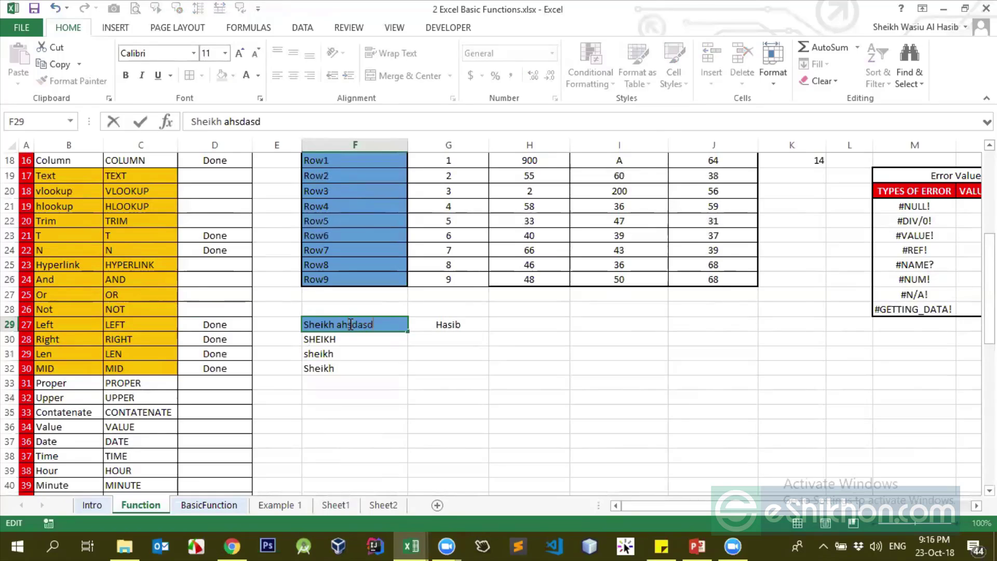
{"action": "key", "text": "Return"}
{"action": "left_click", "coordinate": [332, 369]}
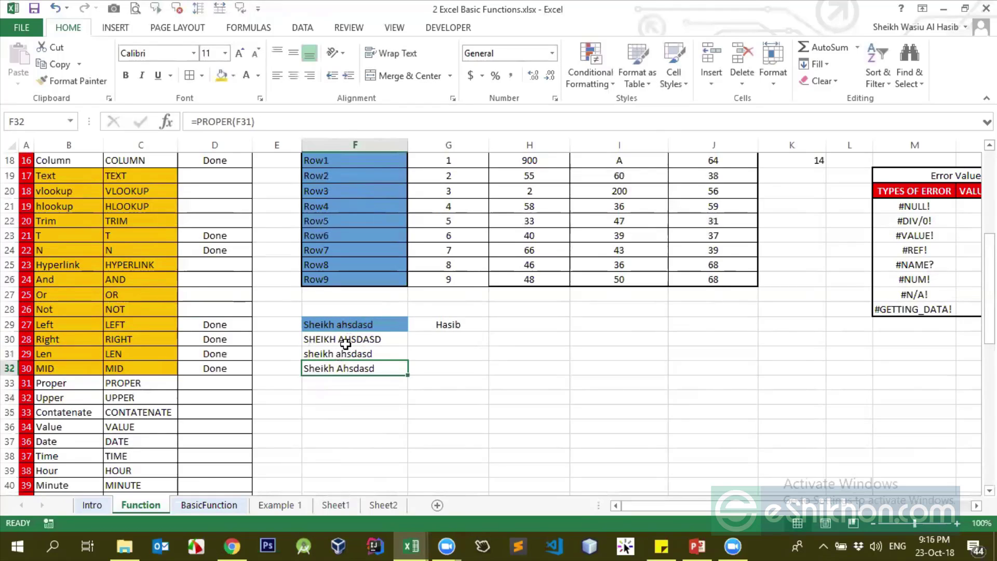
{"action": "left_click", "coordinate": [337, 325]}
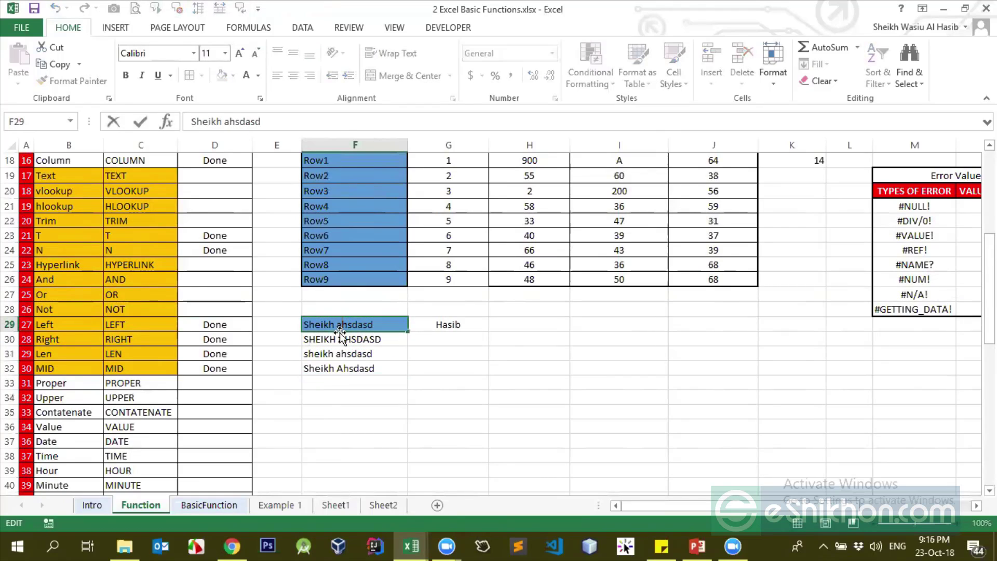
{"action": "left_click", "coordinate": [327, 369]}
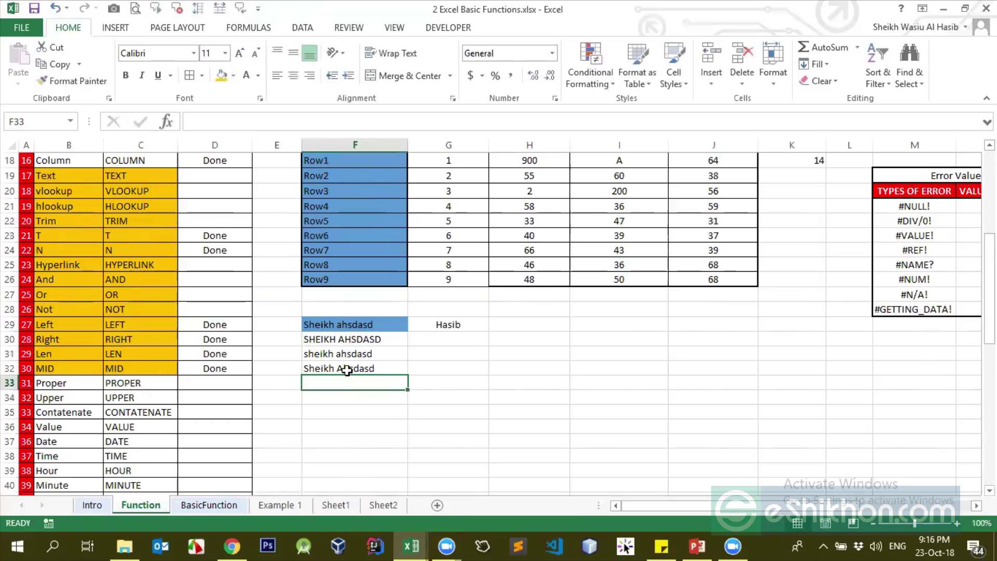
{"action": "double_click", "coordinate": [314, 367]}
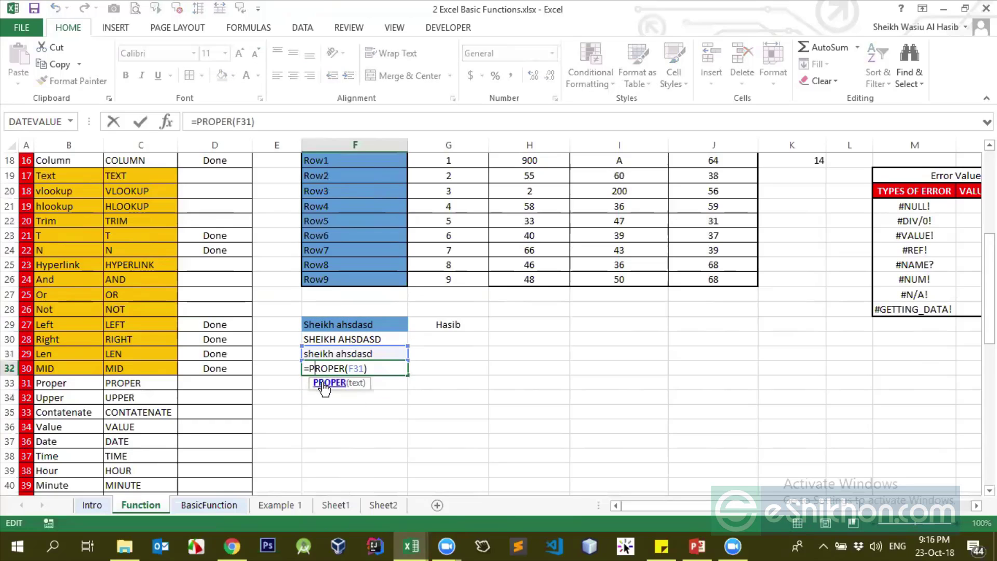
{"action": "key", "text": "Return"}
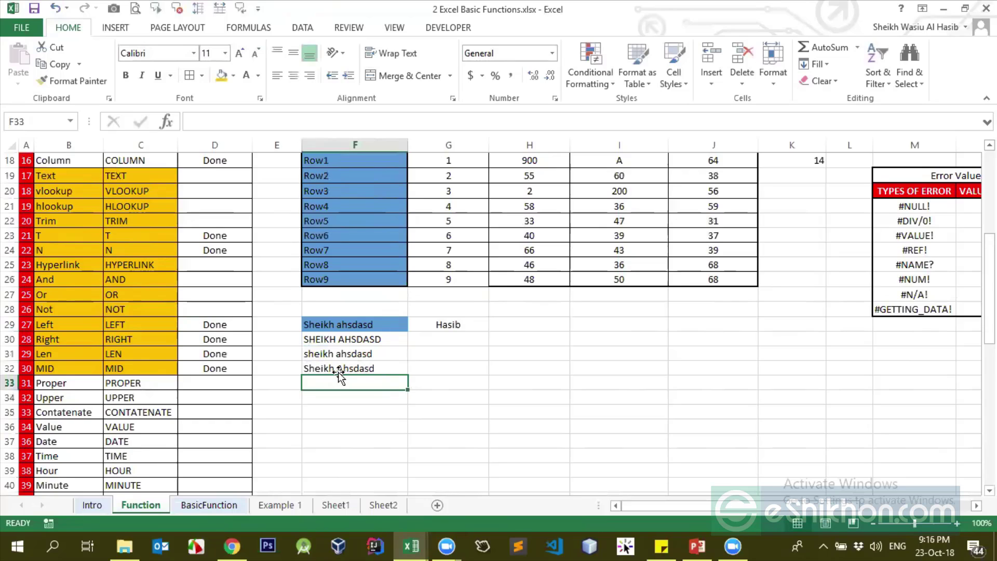
{"action": "left_click", "coordinate": [338, 372]}
{"action": "left_click", "coordinate": [343, 353]}
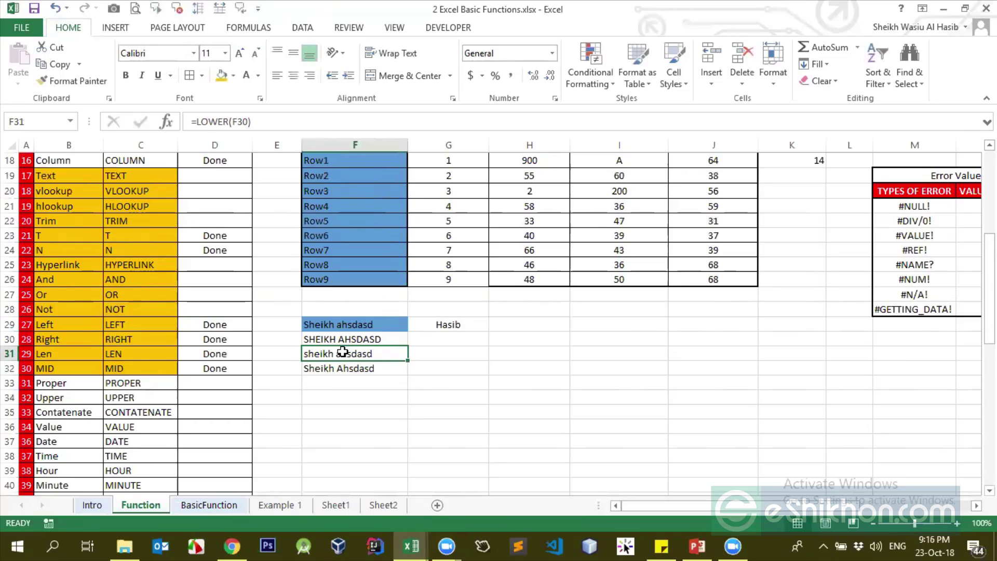
- Recheck the LOWER and UPPER formulas, then select F30:F32
{"action": "left_click", "coordinate": [214, 122]}
{"action": "key", "text": "Return"}
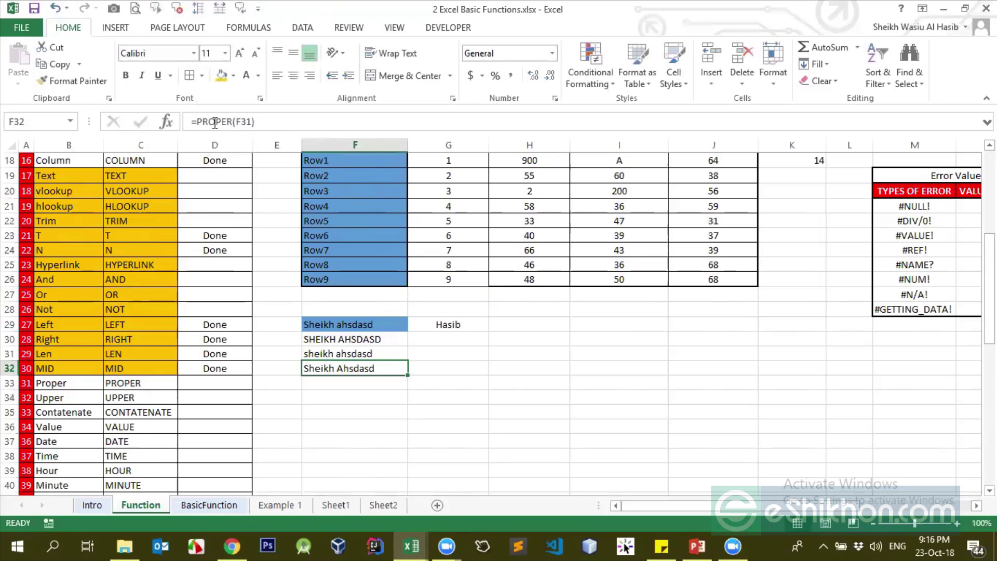
{"action": "key", "text": "Up"}
{"action": "key", "text": "Up"}
{"action": "key", "text": "Up"}
{"action": "key", "text": "Down"}
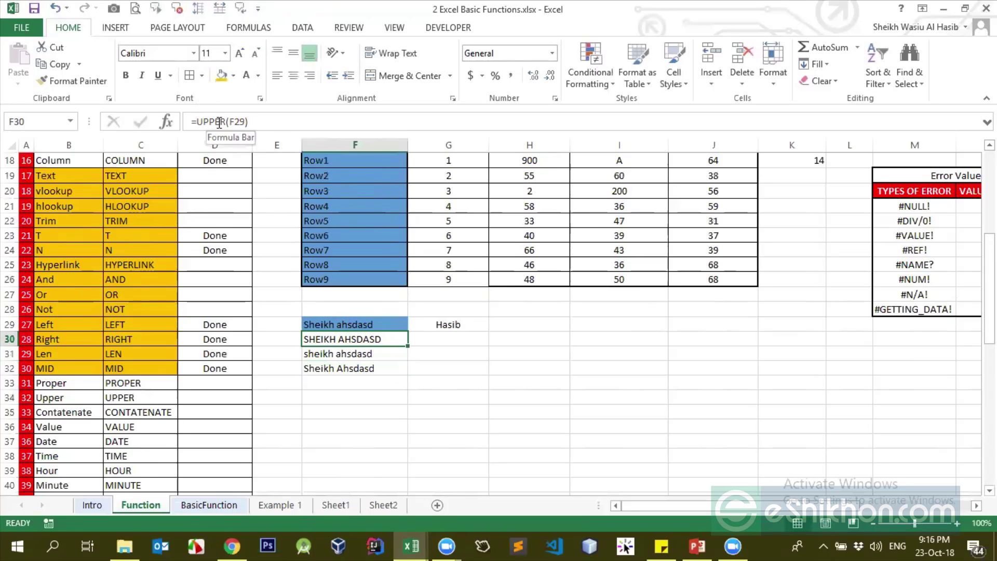
{"action": "left_click", "coordinate": [225, 122]}
{"action": "key", "text": "Return"}
{"action": "key", "text": "Up"}
{"action": "key", "text": "Right"}
{"action": "key", "text": "Left"}
{"action": "key", "text": "Down"}
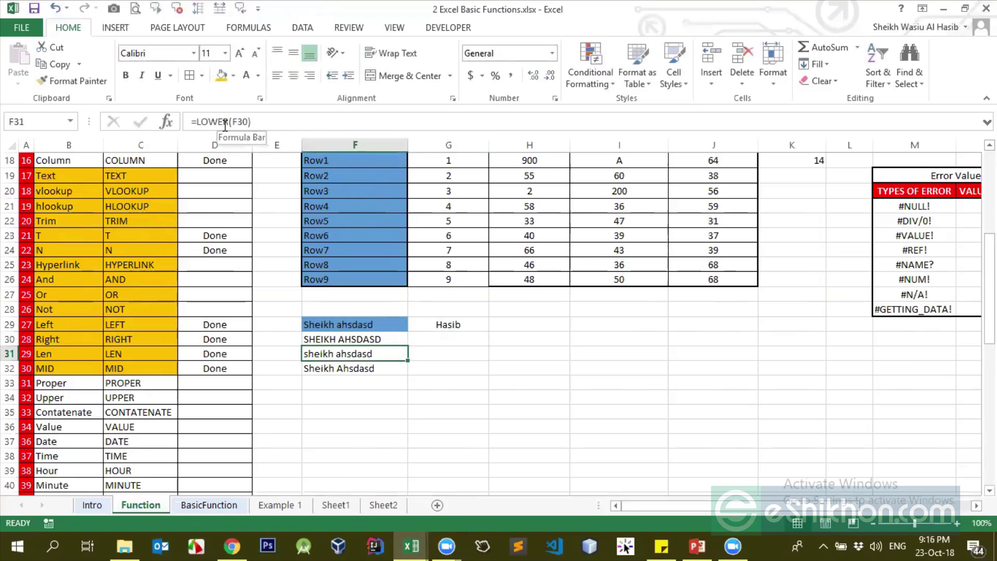
{"action": "key", "text": "Up"}
{"action": "key", "text": "shift+Down"}
{"action": "key", "text": "shift+Down"}
- Clear F30:F32 and mark Proper and Upper as Done in D33 and D34
{"action": "key", "text": "Delete"}
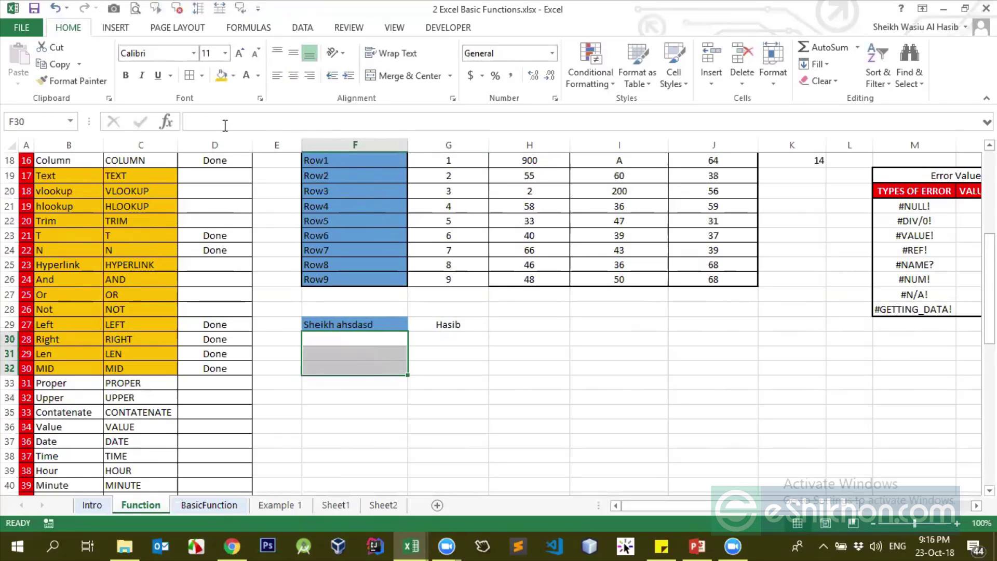
{"action": "left_click", "coordinate": [208, 382]}
{"action": "type", "text": "Done"}
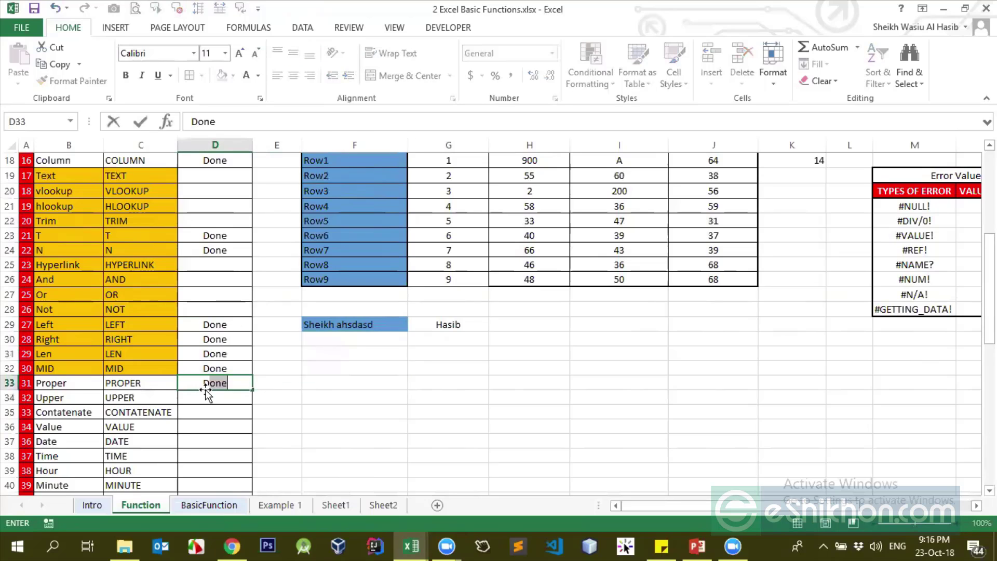
{"action": "key", "text": "Return"}
{"action": "type", "text": "Done"}
{"action": "key", "text": "Return"}
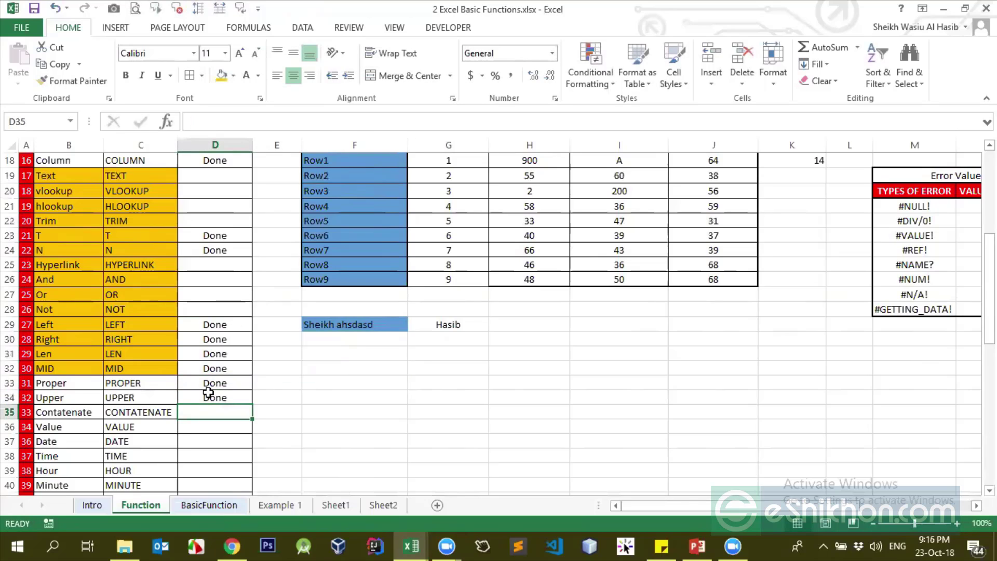
{"action": "left_click", "coordinate": [207, 395]}
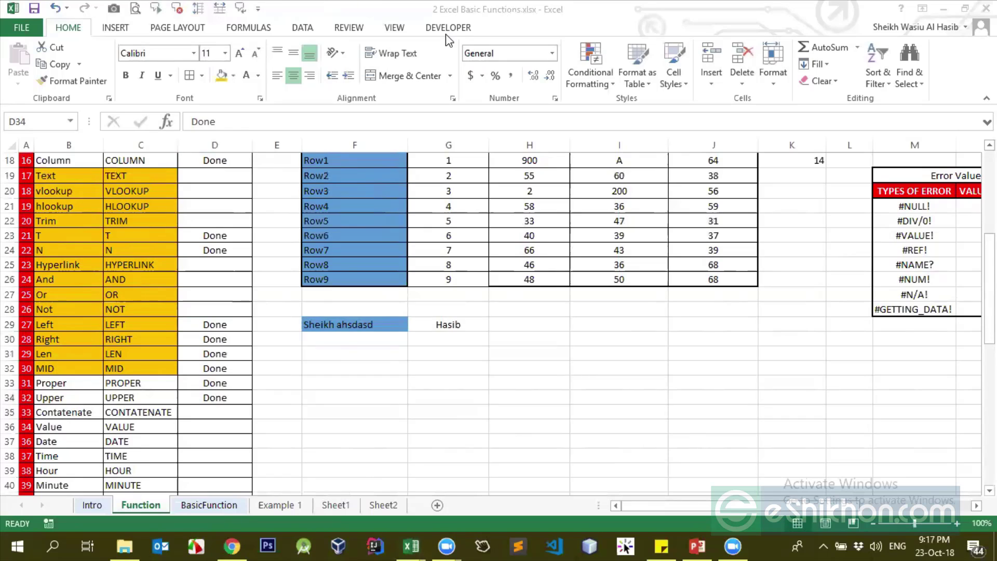
- Trim F29's text back to just the first name part
{"action": "left_click", "coordinate": [441, 343]}
{"action": "left_click", "coordinate": [390, 340]}
{"action": "left_click", "coordinate": [394, 325]}
{"action": "double_click", "coordinate": [386, 324]}
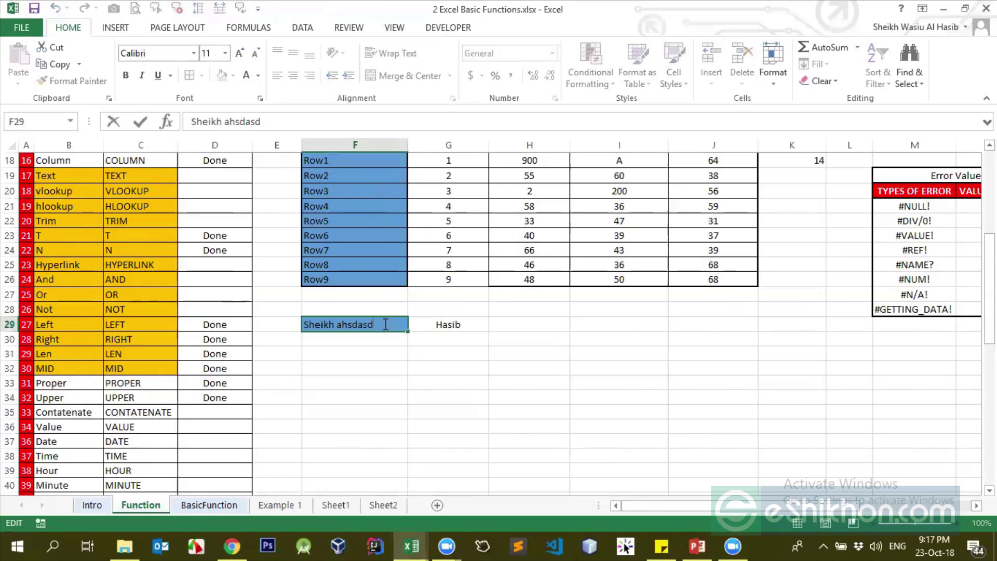
{"action": "key", "text": "BackSpace"}
{"action": "key", "text": "BackSpace"}
{"action": "key", "text": "BackSpace"}
{"action": "key", "text": "BackSpace"}
{"action": "key", "text": "Return"}
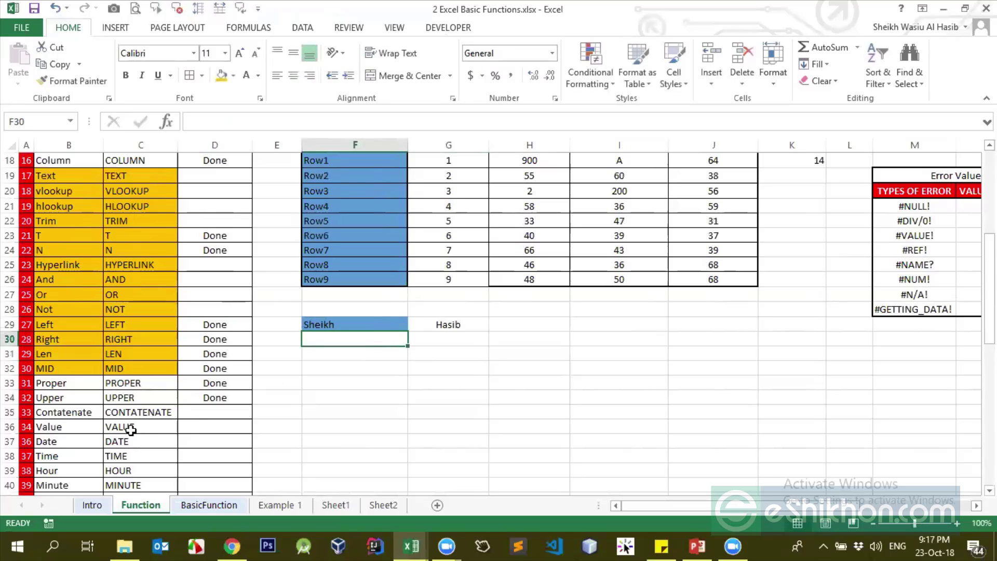
- Enter =CONCATENATE(F29,G29) in F31 to join the two name parts
{"action": "left_click", "coordinate": [134, 416]}
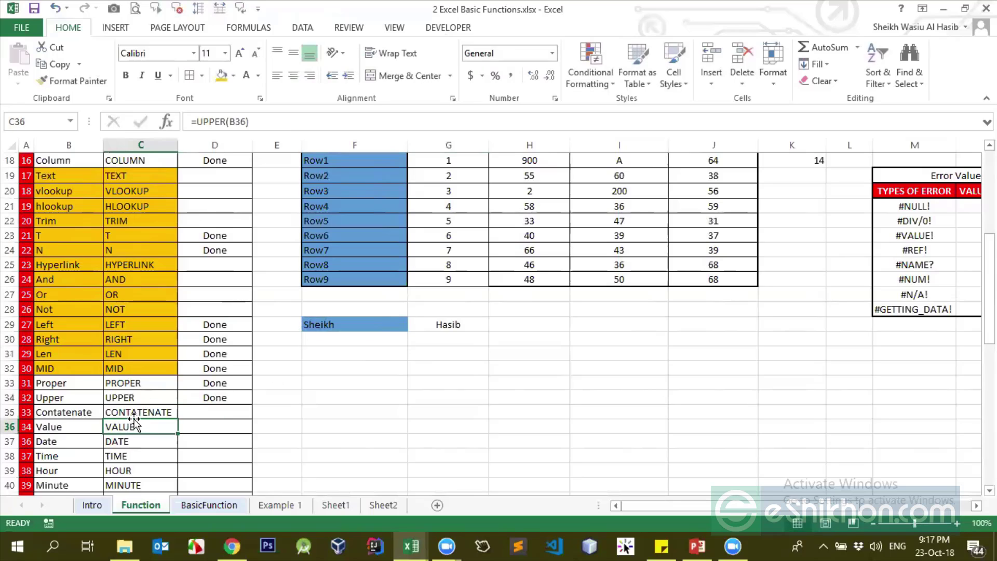
{"action": "left_click", "coordinate": [372, 323]}
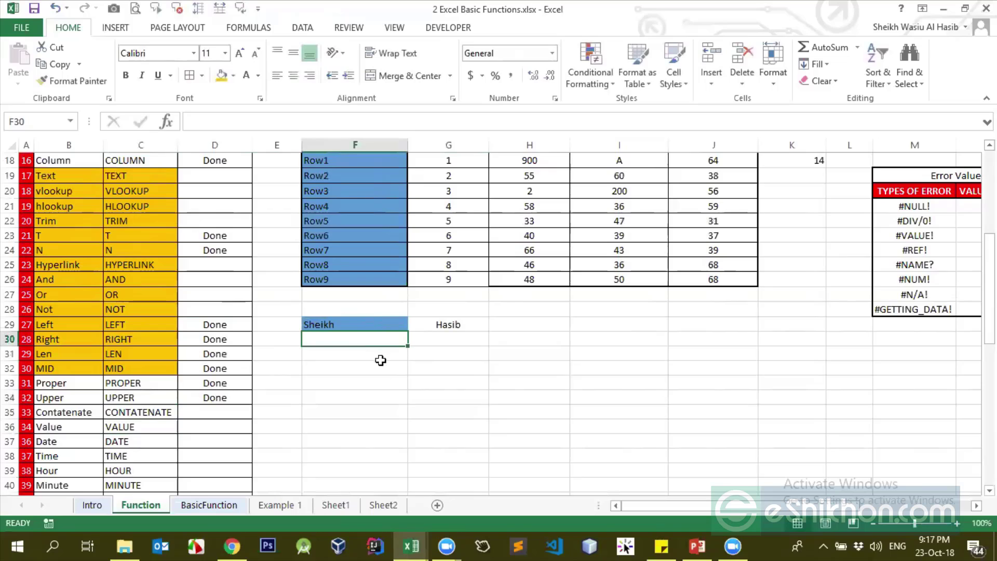
{"action": "left_click", "coordinate": [381, 359]}
{"action": "type", "text": "="}
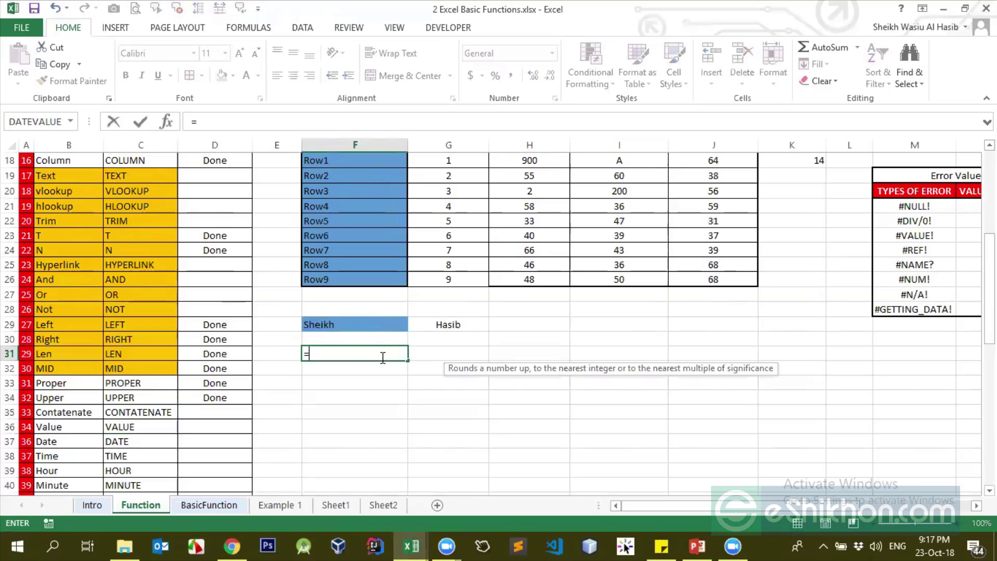
{"action": "type", "text": "conc"}
{"action": "key", "text": "Tab"}
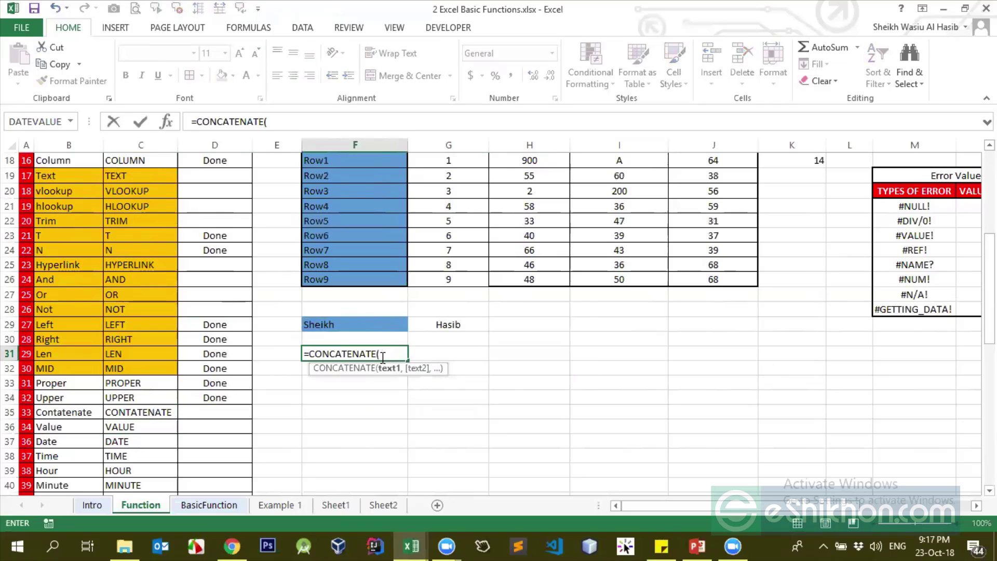
{"action": "left_click", "coordinate": [376, 327]}
{"action": "type", "text": ","}
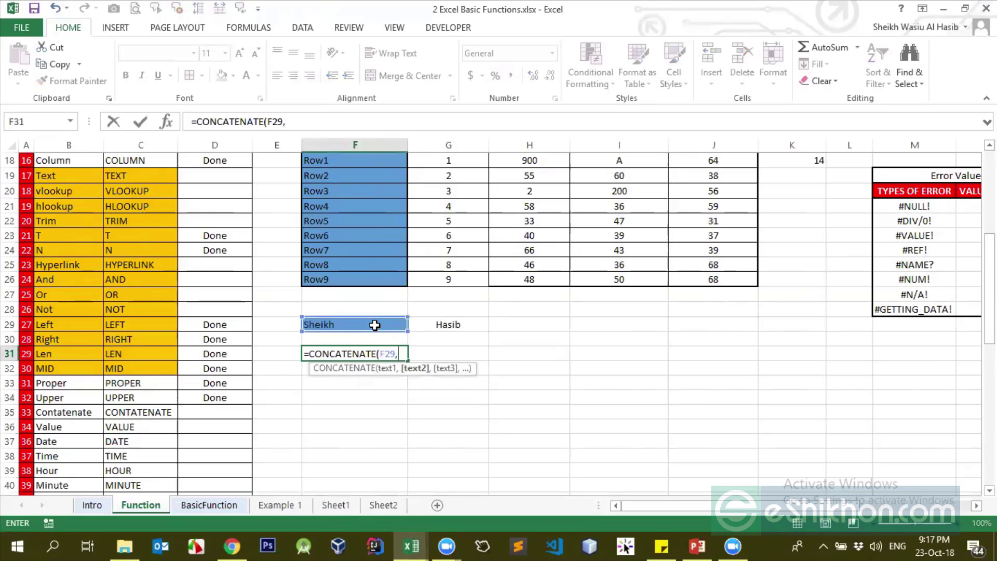
{"action": "left_click", "coordinate": [445, 321]}
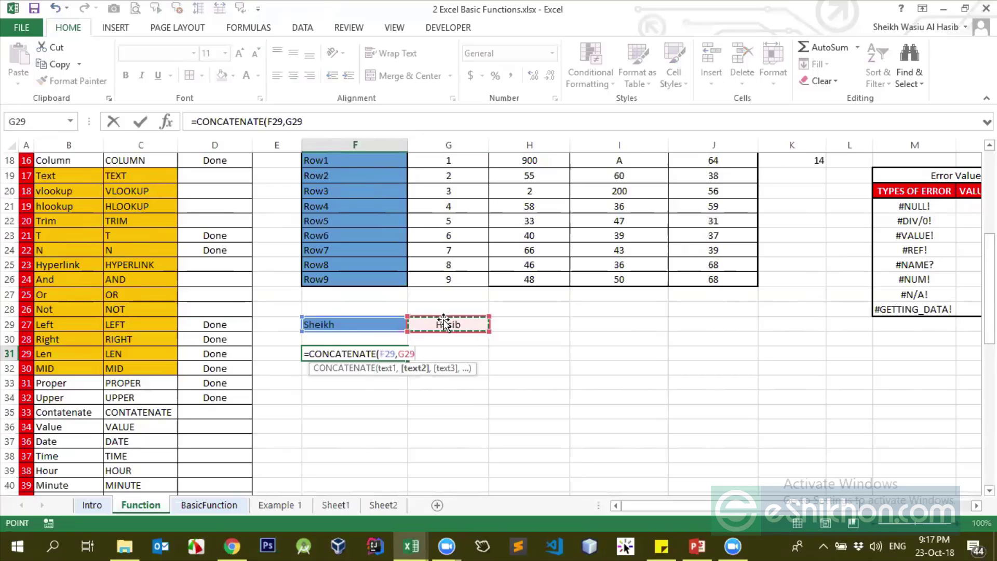
{"action": "key", "text": "Return"}
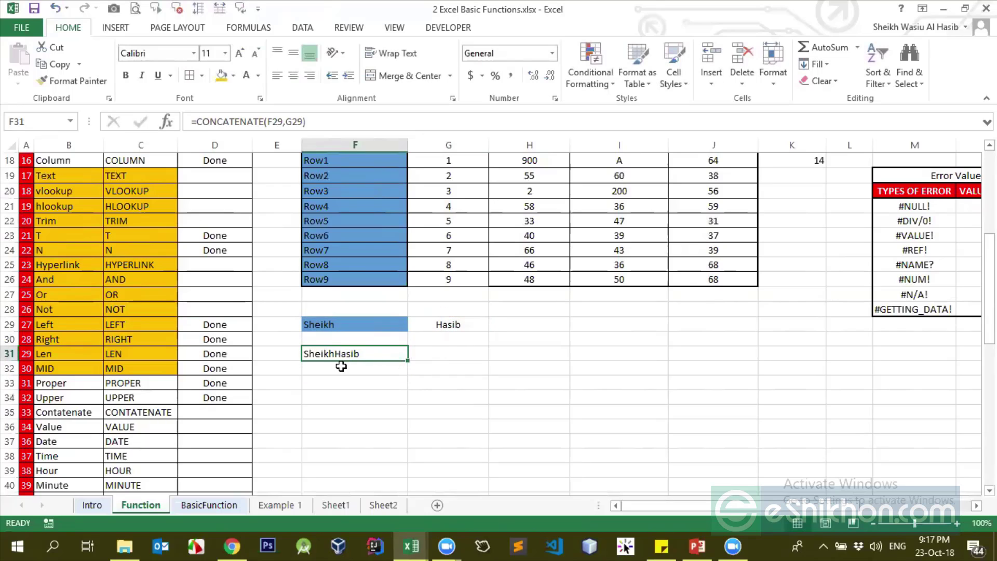
- Add a trailing space to F29's word and review the joined result in F31
{"action": "double_click", "coordinate": [348, 320]}
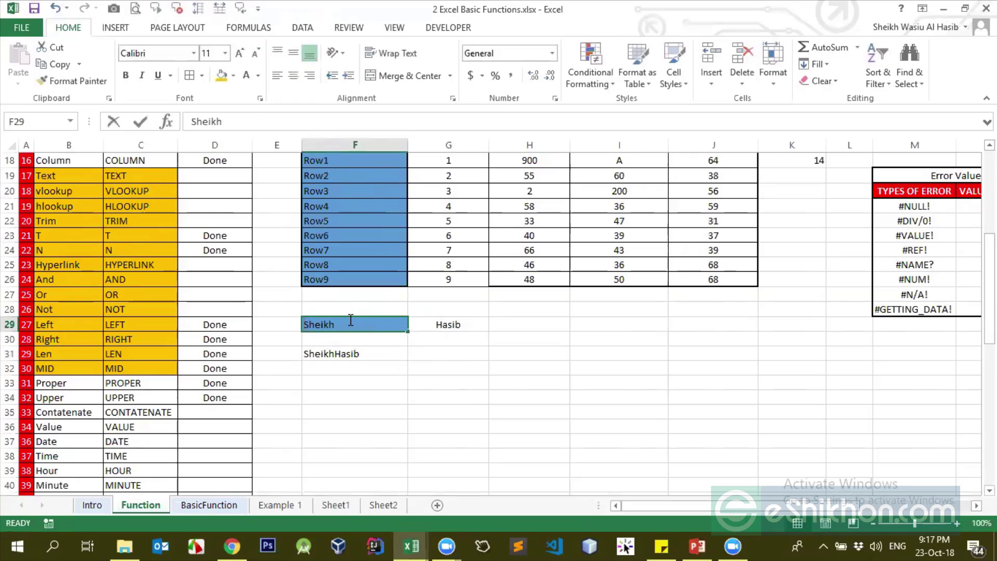
{"action": "key", "text": "Return"}
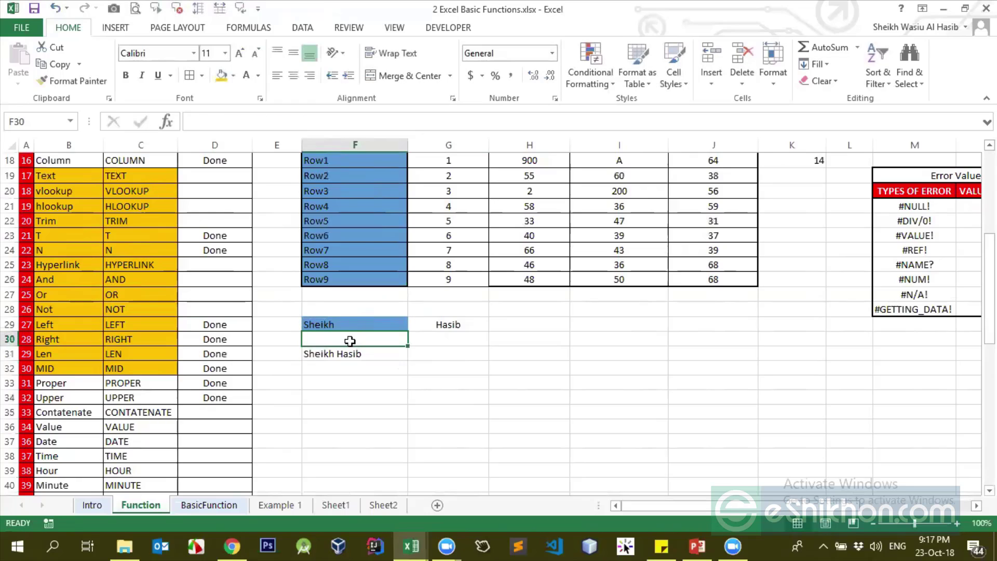
{"action": "left_click", "coordinate": [338, 355]}
{"action": "left_click", "coordinate": [292, 121]}
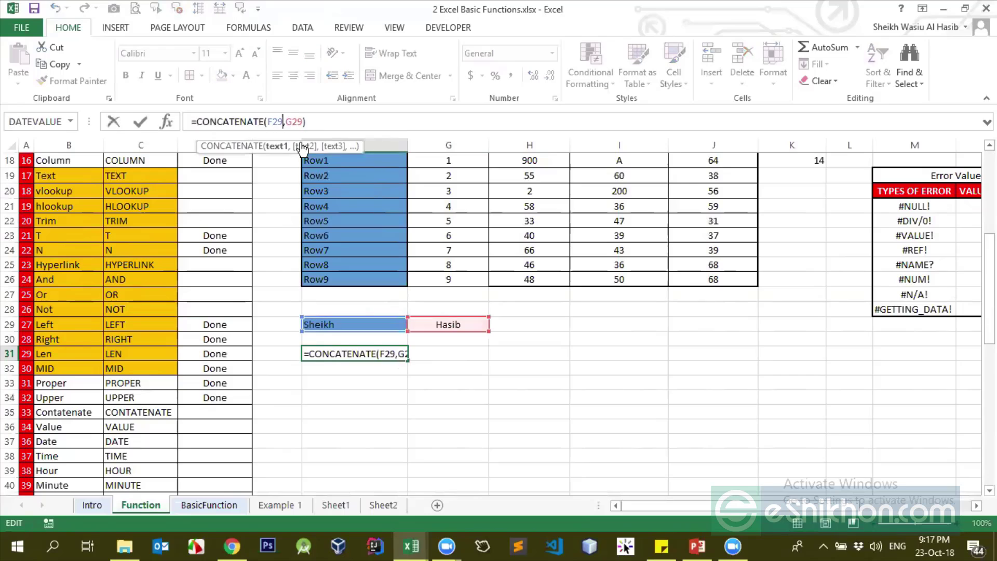
{"action": "key", "text": "Escape"}
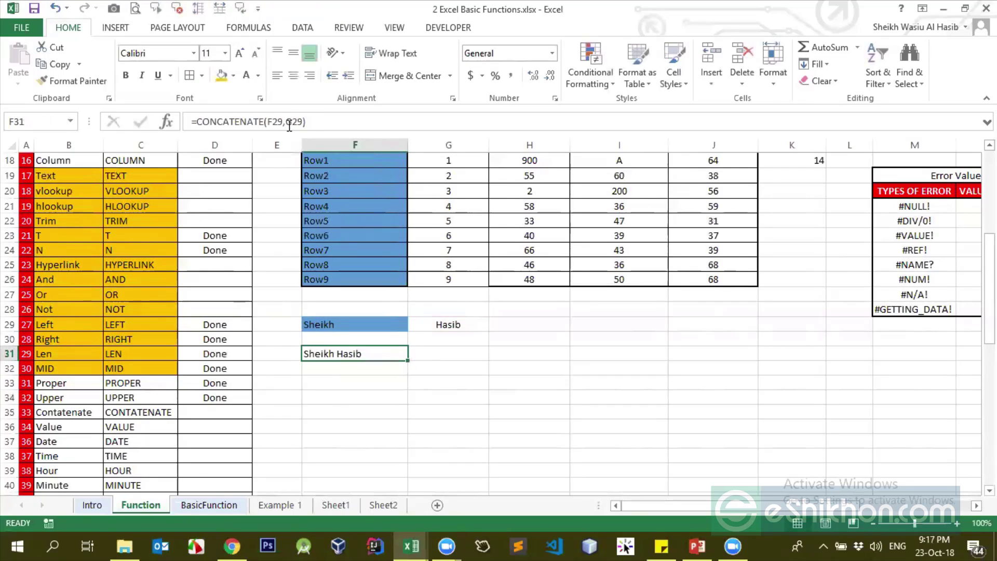
{"action": "left_click", "coordinate": [362, 366]}
{"action": "left_click", "coordinate": [362, 355]}
{"action": "left_click", "coordinate": [383, 325]}
{"action": "left_click", "coordinate": [453, 322]}
{"action": "left_click", "coordinate": [370, 353]}
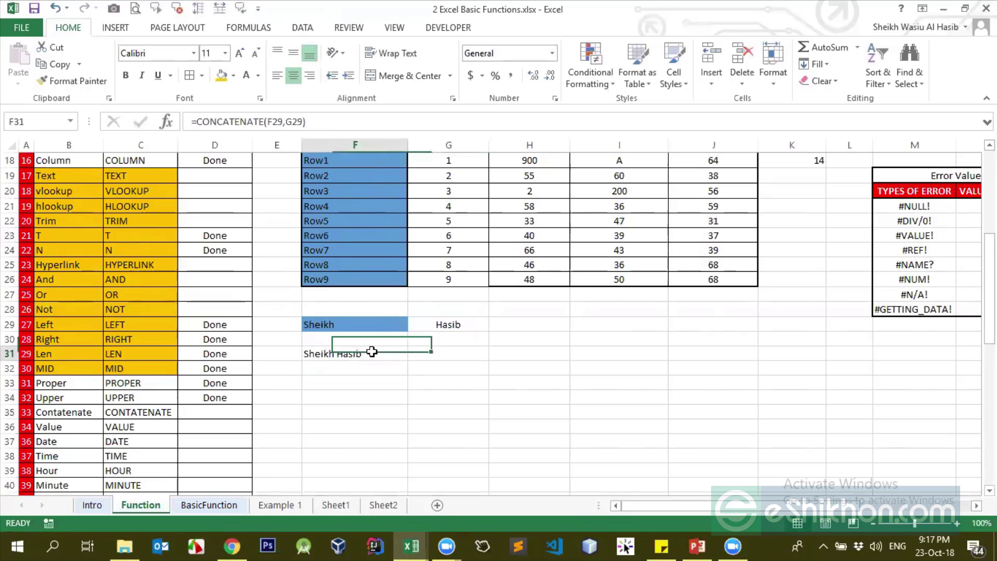
{"action": "left_click", "coordinate": [390, 326]}
{"action": "left_click", "coordinate": [521, 322]}
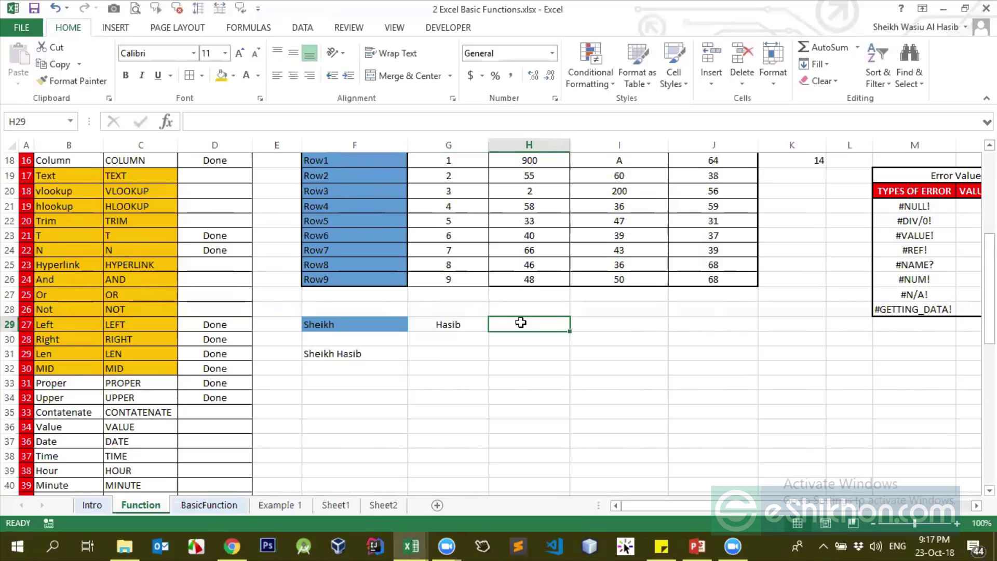
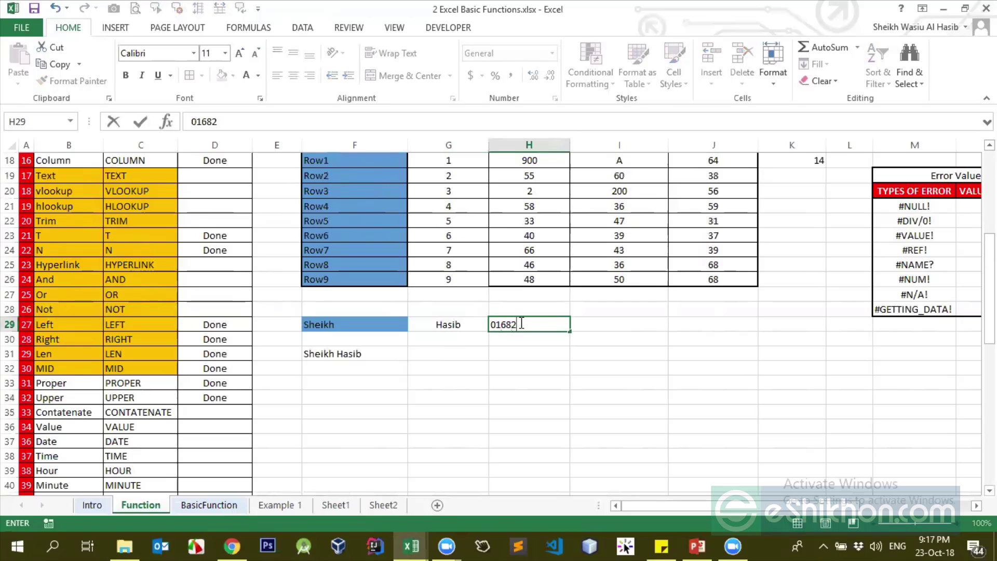
- Finish the phone number in H29 with 080044 and replace G29's text with the country code
{"action": "key", "text": "ctrl+Return"}
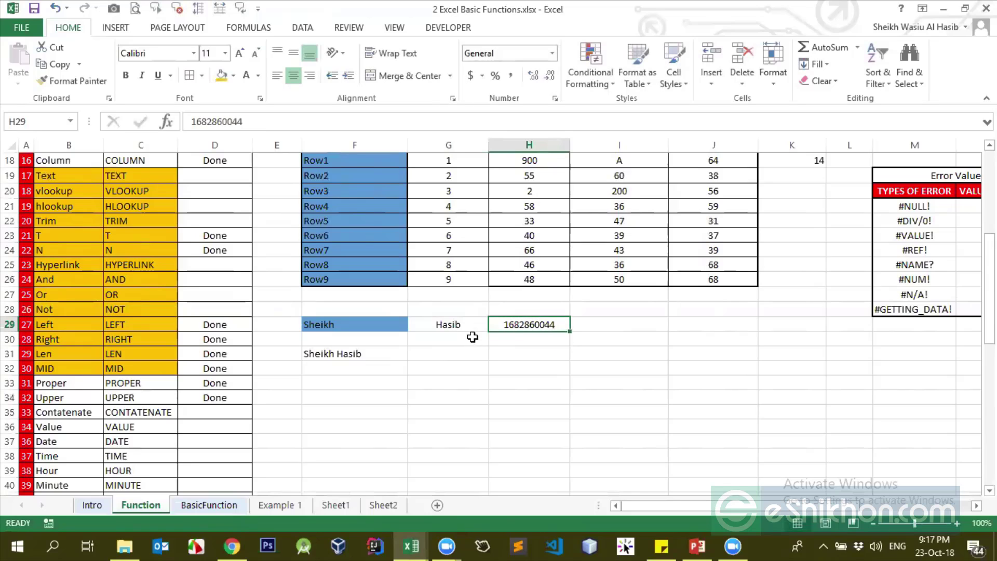
{"action": "left_click", "coordinate": [469, 332]}
{"action": "key", "text": "Delete"}
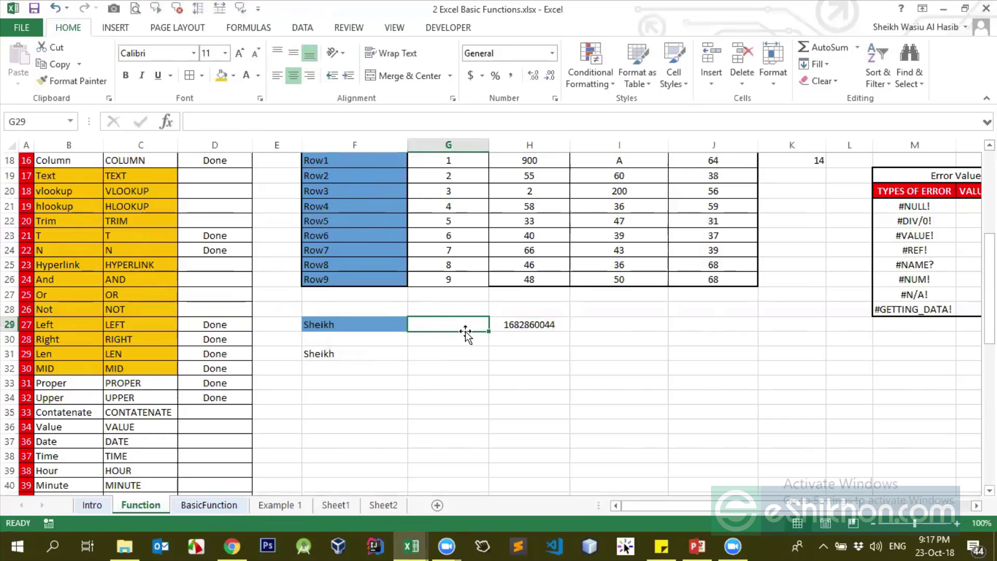
{"action": "type", "text": "880"}
{"action": "key", "text": "Return"}
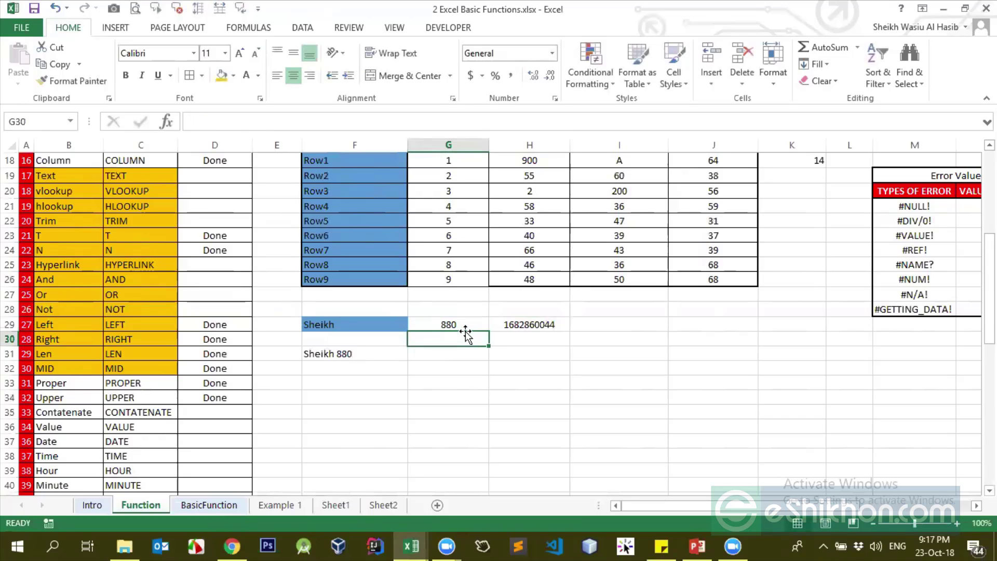
- Compare the country code in G29 with the phone number in H29
{"action": "left_click", "coordinate": [531, 321]}
{"action": "left_click", "coordinate": [453, 328]}
{"action": "left_click", "coordinate": [498, 329]}
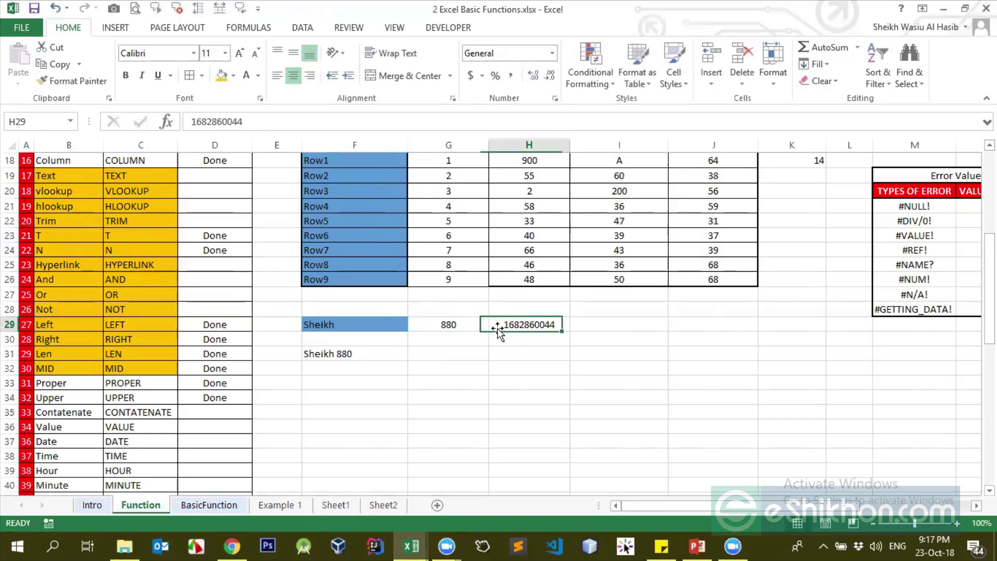
{"action": "left_click", "coordinate": [463, 327]}
{"action": "key", "text": "Right"}
{"action": "left_click", "coordinate": [462, 327]}
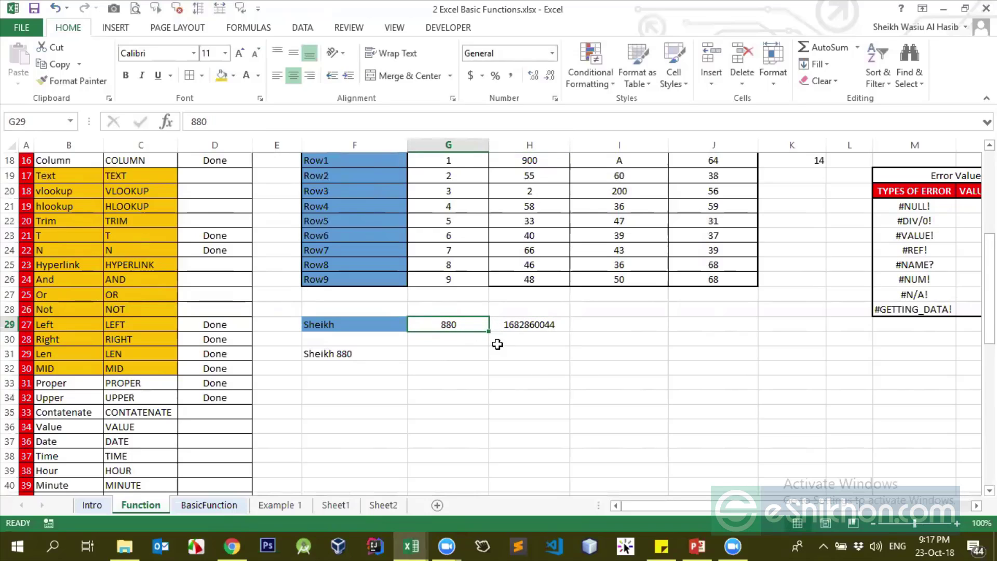
{"action": "left_click", "coordinate": [532, 325]}
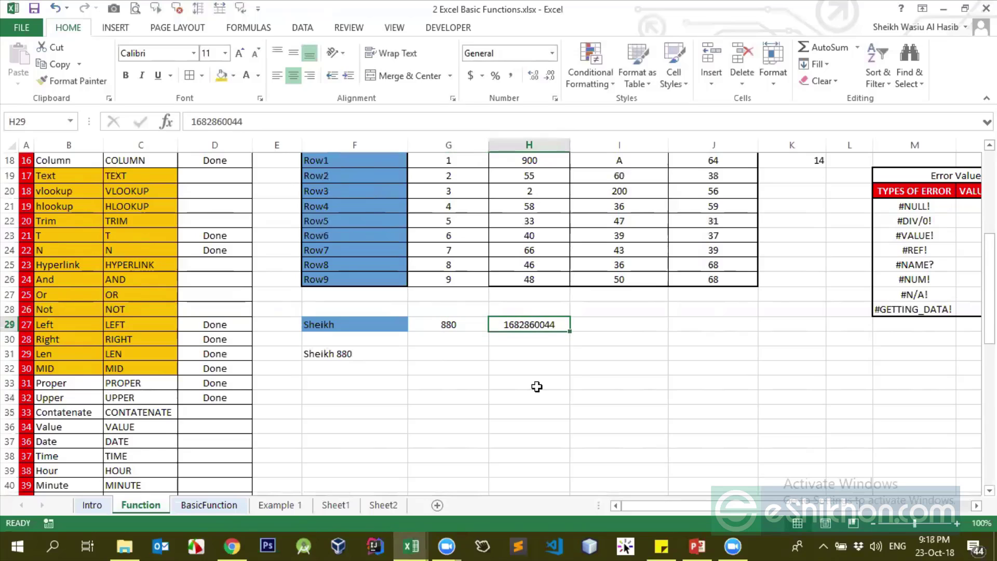
{"action": "left_click", "coordinate": [529, 370]}
- Enter =CONCATENATE(G29,H29) in I30 to join the code and number
{"action": "left_click", "coordinate": [608, 344]}
{"action": "type", "text": "="}
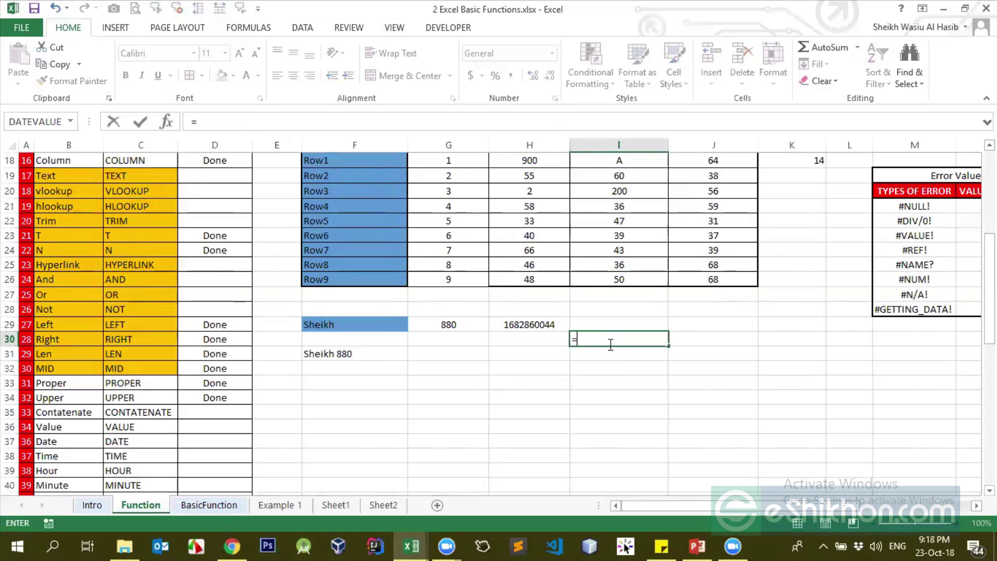
{"action": "type", "text": "conc"}
{"action": "key", "text": "Tab"}
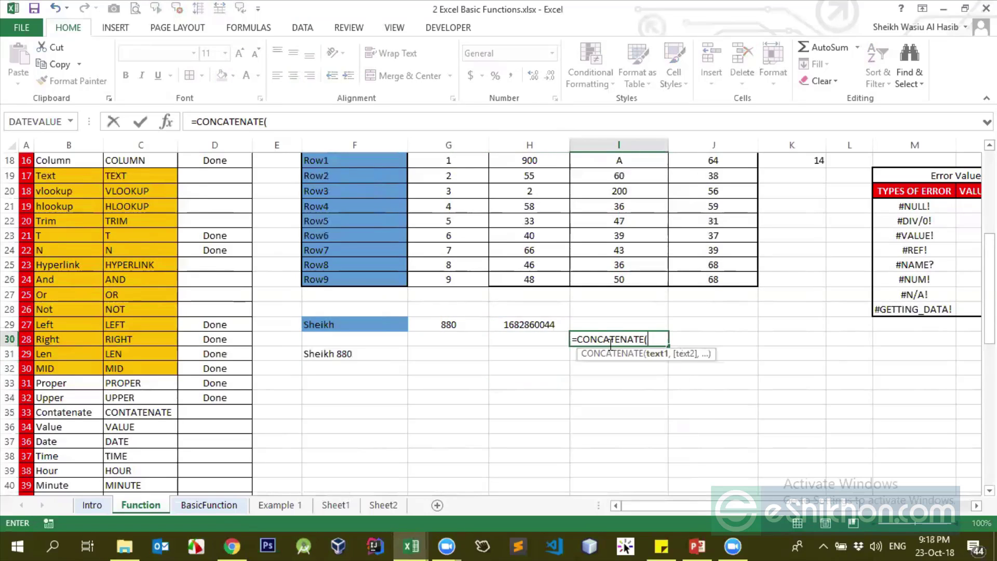
{"action": "left_click", "coordinate": [464, 326]}
{"action": "type", "text": ","}
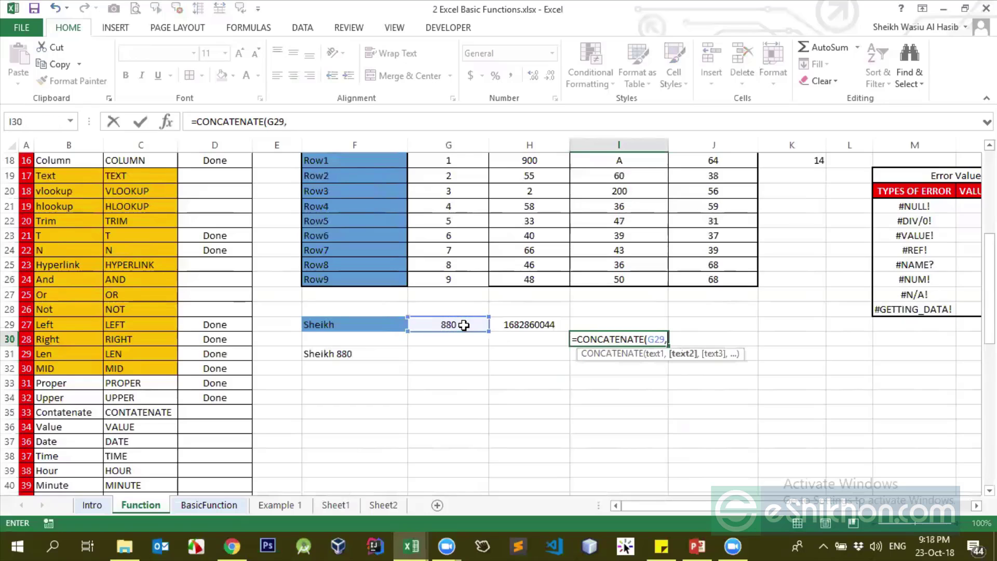
{"action": "left_click", "coordinate": [521, 321]}
{"action": "type", "text": ")"}
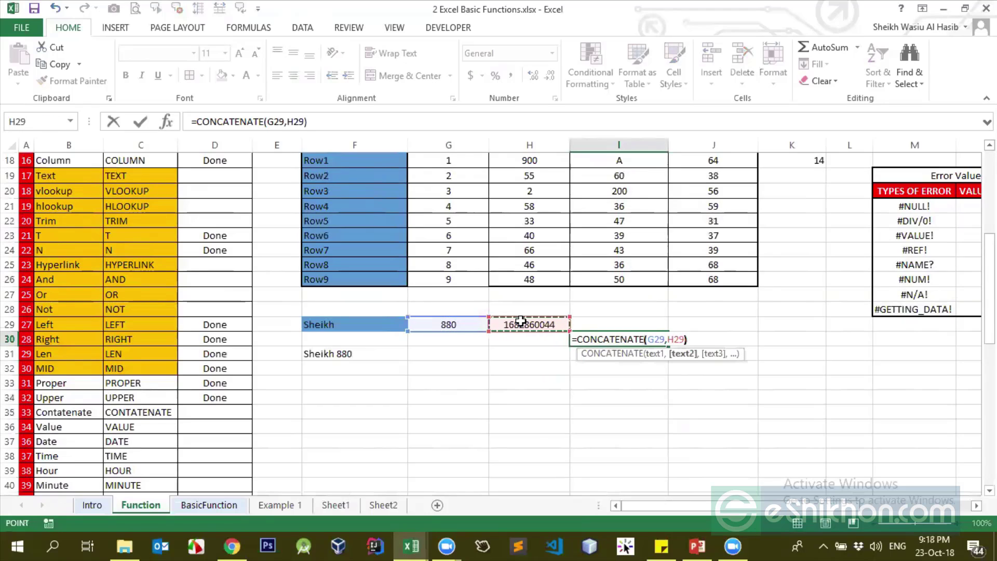
{"action": "key", "text": "Return"}
{"action": "left_click", "coordinate": [604, 338]}
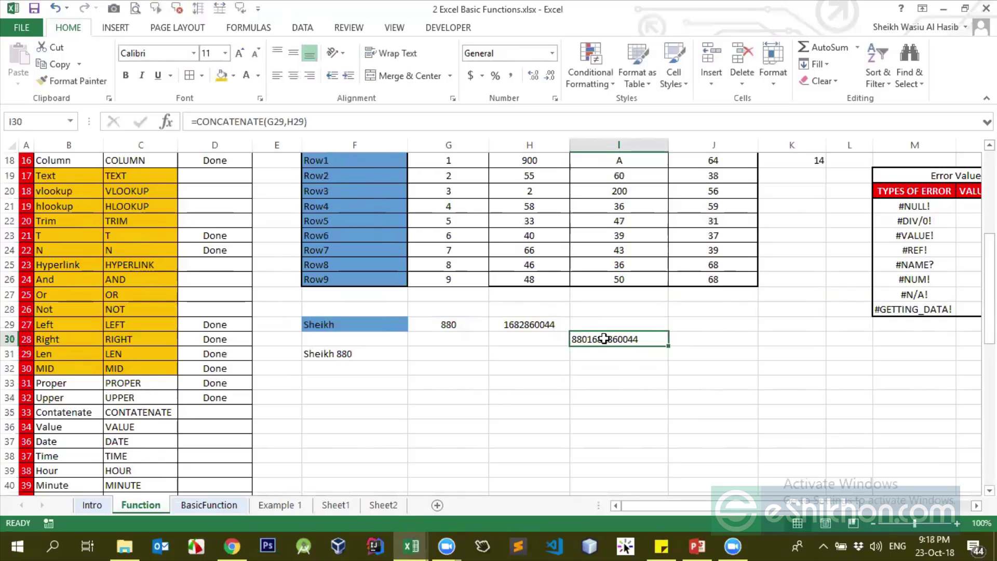
- Enter a test value of 2 in I32
{"action": "left_click", "coordinate": [626, 367]}
{"action": "type", "text": "2"}
{"action": "key", "text": "Return"}
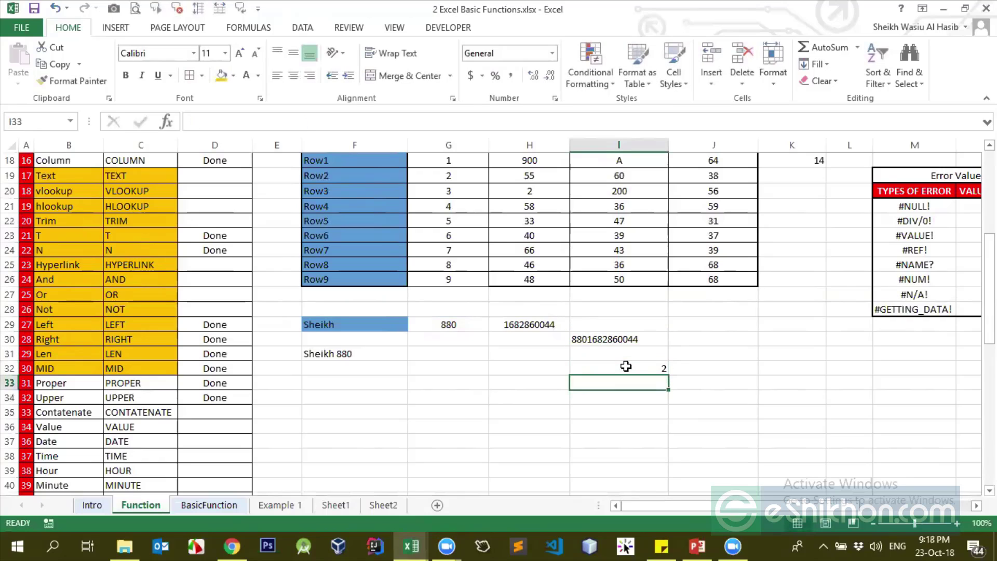
{"action": "left_click", "coordinate": [626, 366]}
- Review the I30 CONCATENATE formula against G29 and H29, leaving it unchanged
{"action": "left_click", "coordinate": [631, 340]}
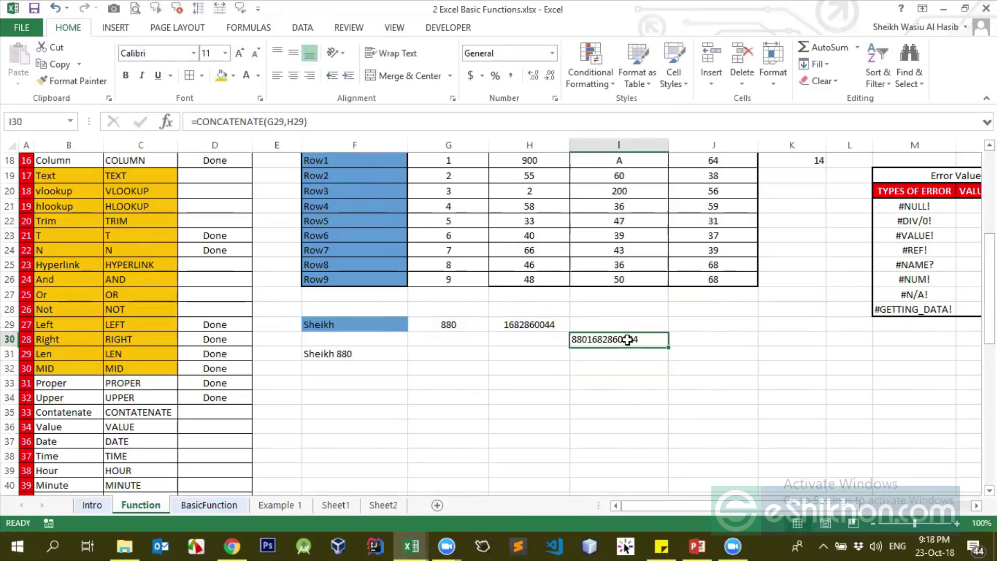
{"action": "left_click", "coordinate": [511, 326]}
{"action": "left_click", "coordinate": [461, 326]}
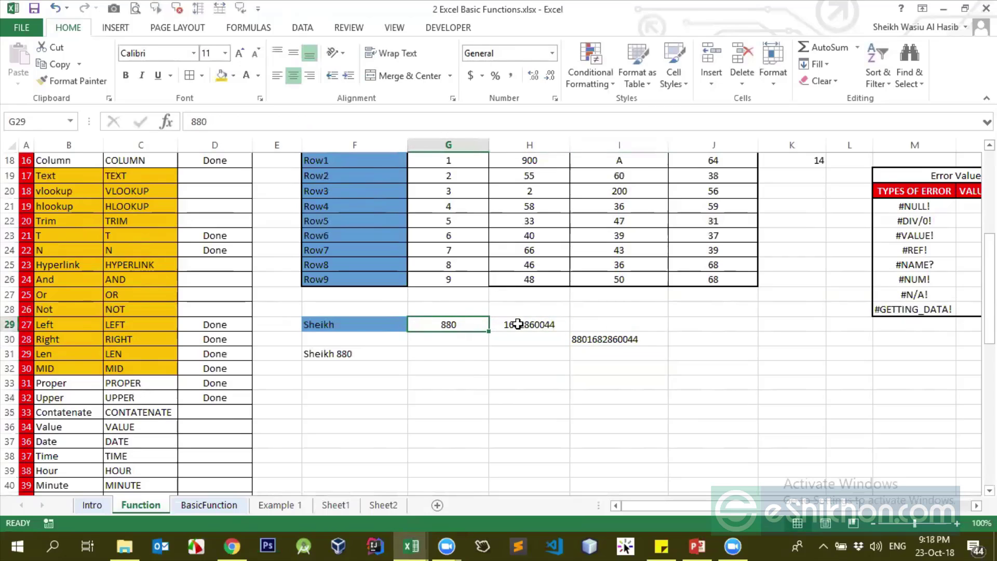
{"action": "left_click", "coordinate": [516, 325]}
{"action": "left_click", "coordinate": [474, 329]}
{"action": "left_click", "coordinate": [517, 327]}
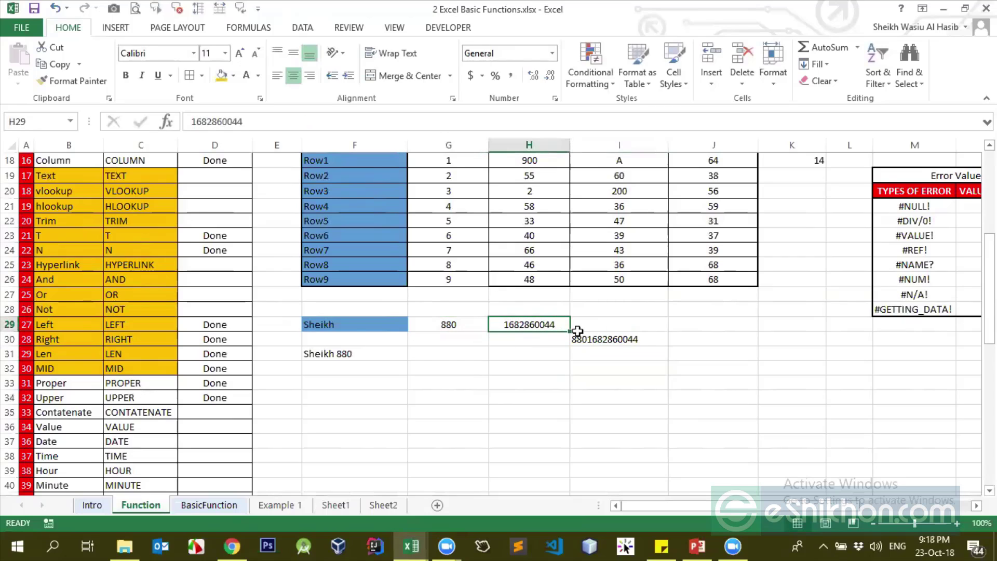
{"action": "left_click", "coordinate": [603, 340]}
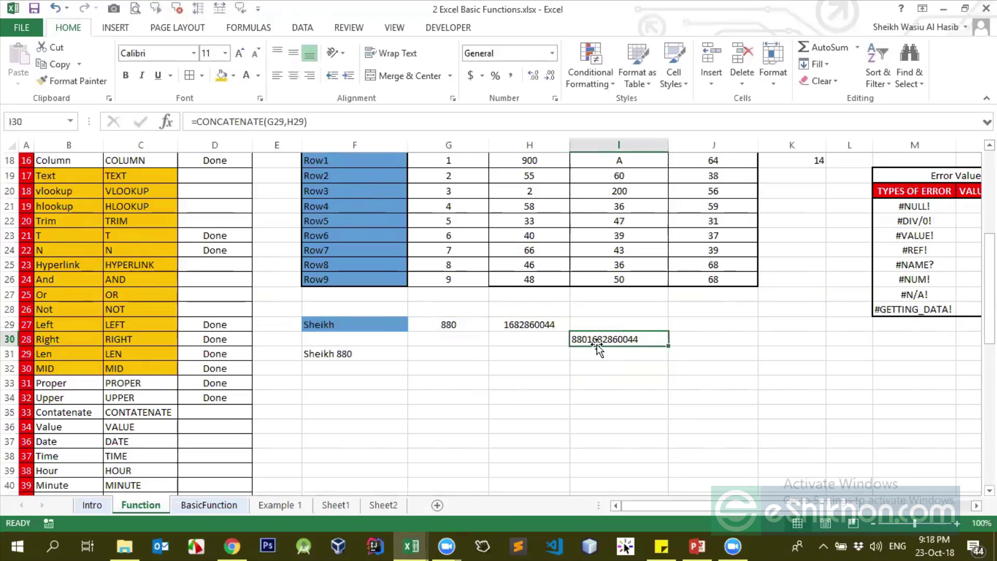
{"action": "left_click_drag", "start_coordinate": [261, 121], "coordinate": [196, 121]}
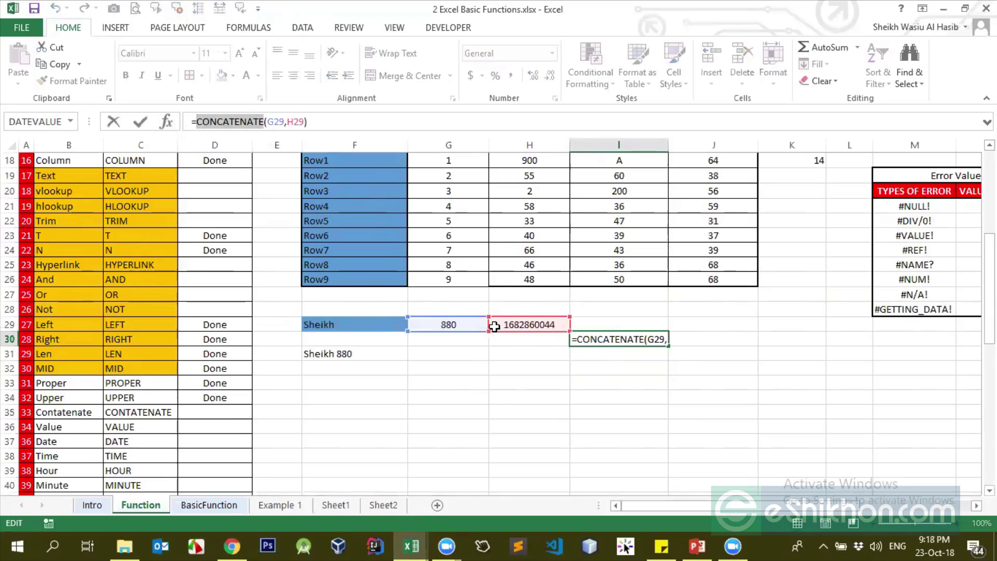
{"action": "key", "text": "ctrl+Return"}
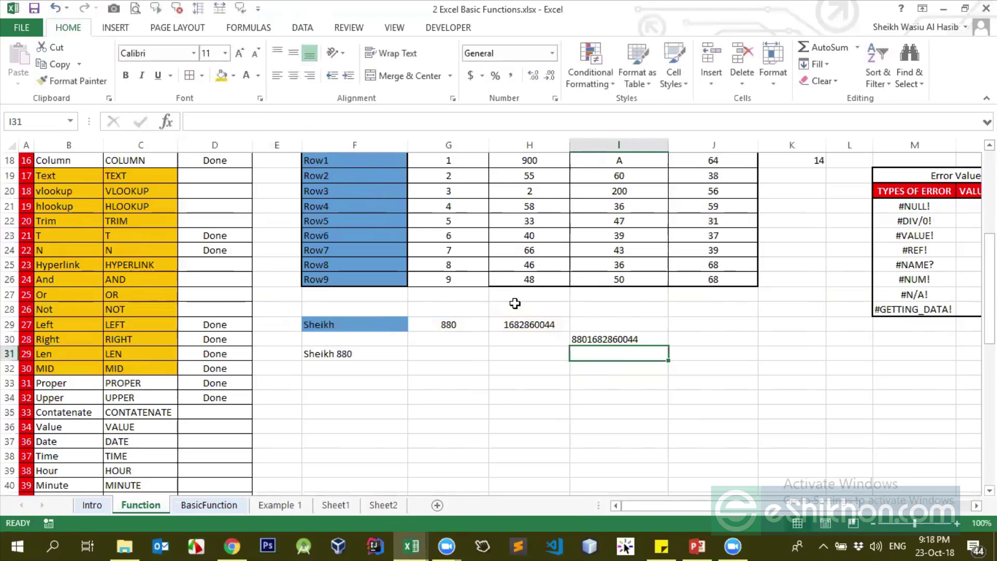
- Copy the phone number from H29 and paste it into I28
{"action": "left_click", "coordinate": [546, 325]}
{"action": "left_click", "coordinate": [605, 312]}
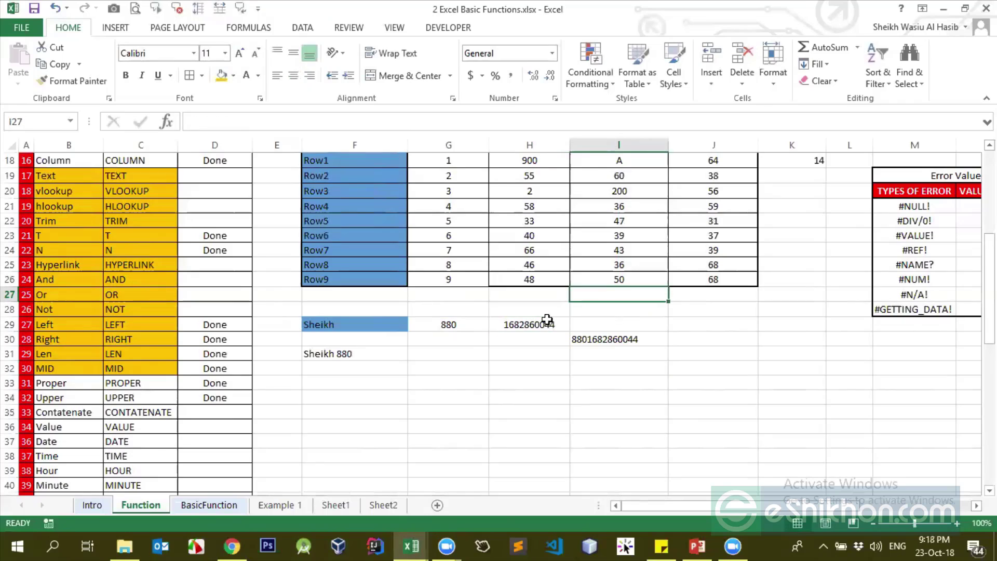
{"action": "double_click", "coordinate": [550, 325]}
{"action": "left_click_drag", "start_coordinate": [549, 324], "coordinate": [503, 325]}
{"action": "key", "text": "ctrl+c"}
{"action": "double_click", "coordinate": [598, 311]}
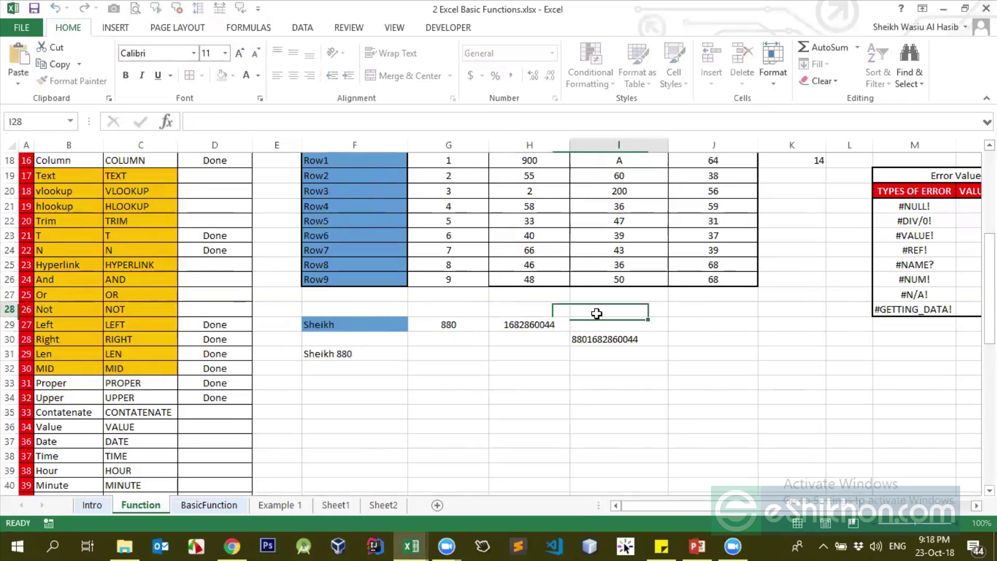
{"action": "key", "text": "ctrl+v"}
{"action": "key", "text": "Return"}
{"action": "left_click", "coordinate": [597, 312]}
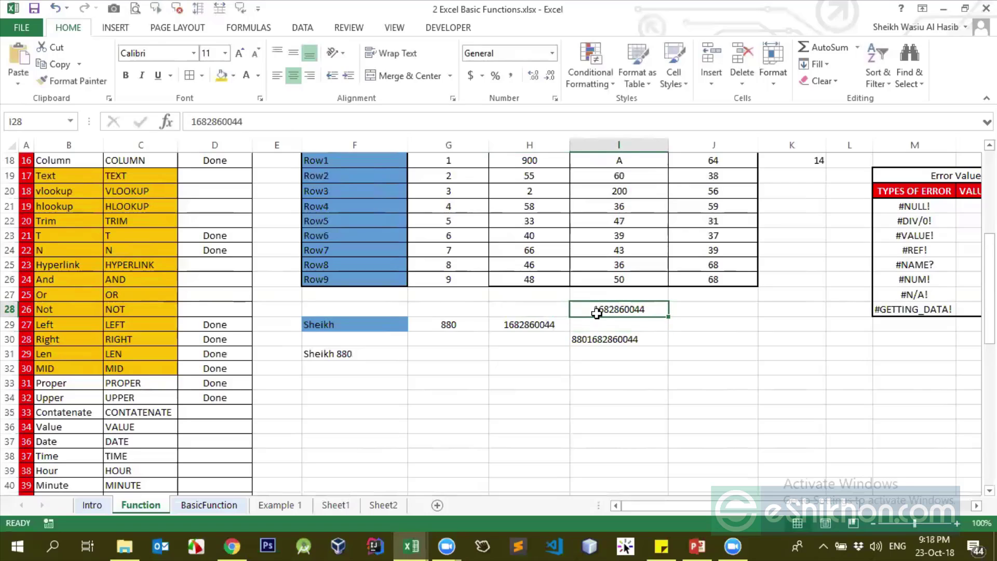
- Re-check the concatenation formula in I30 and select J30
{"action": "left_click", "coordinate": [649, 337]}
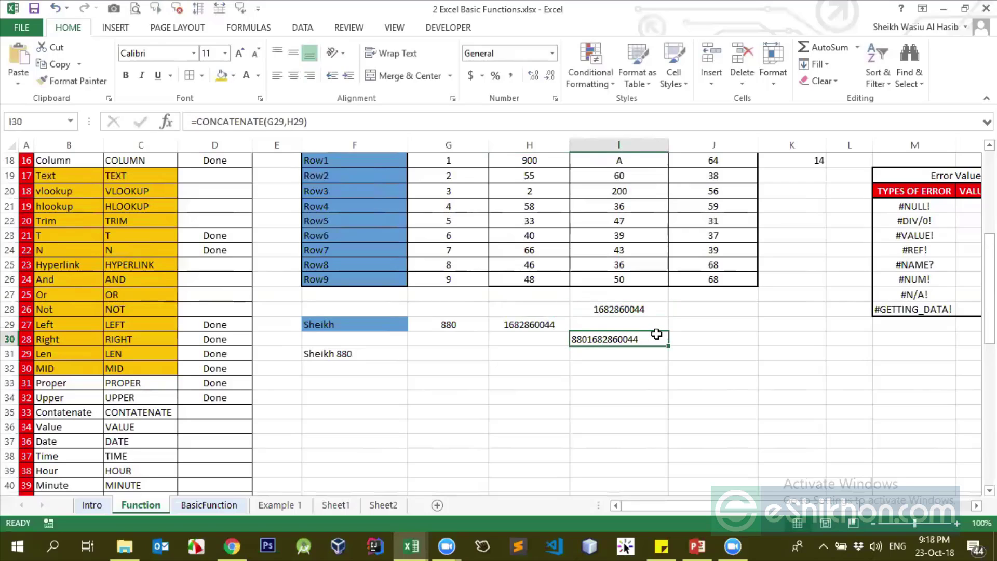
{"action": "left_click", "coordinate": [704, 335]}
{"action": "left_click", "coordinate": [735, 544]}
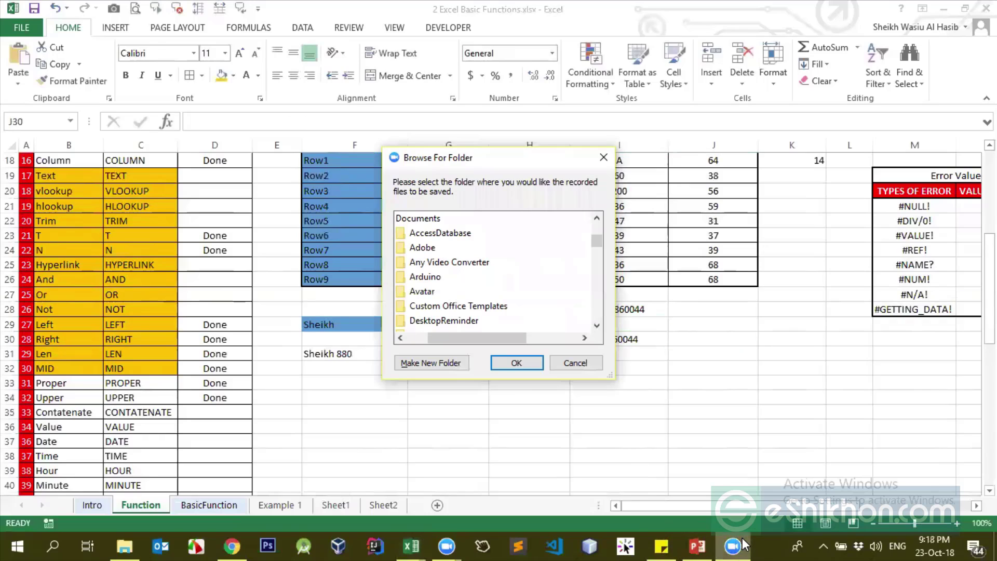
{"action": "left_click", "coordinate": [521, 364]}
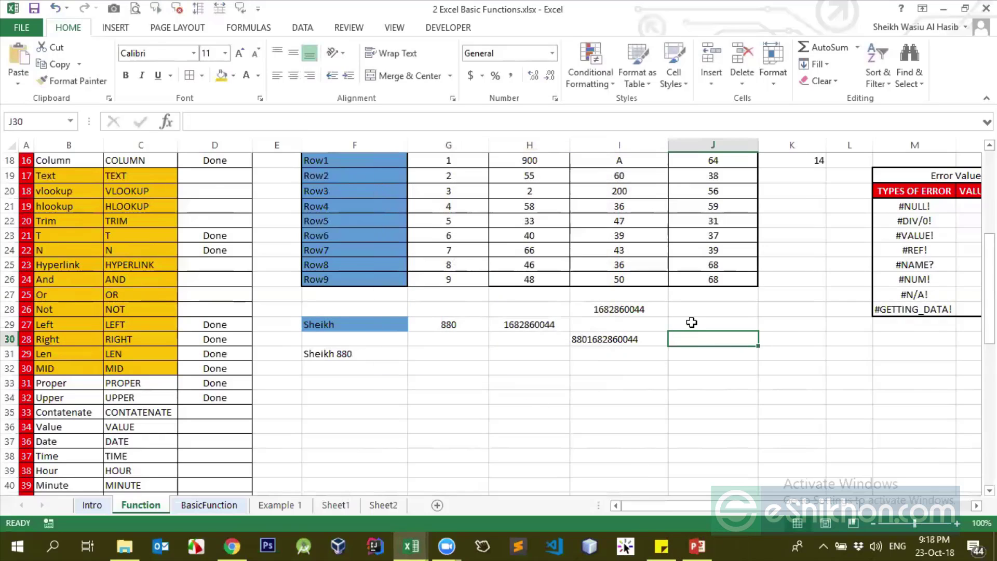
- Enter a T formula in J30, first pointing at I30 and then at I28
{"action": "type", "text": "=T("}
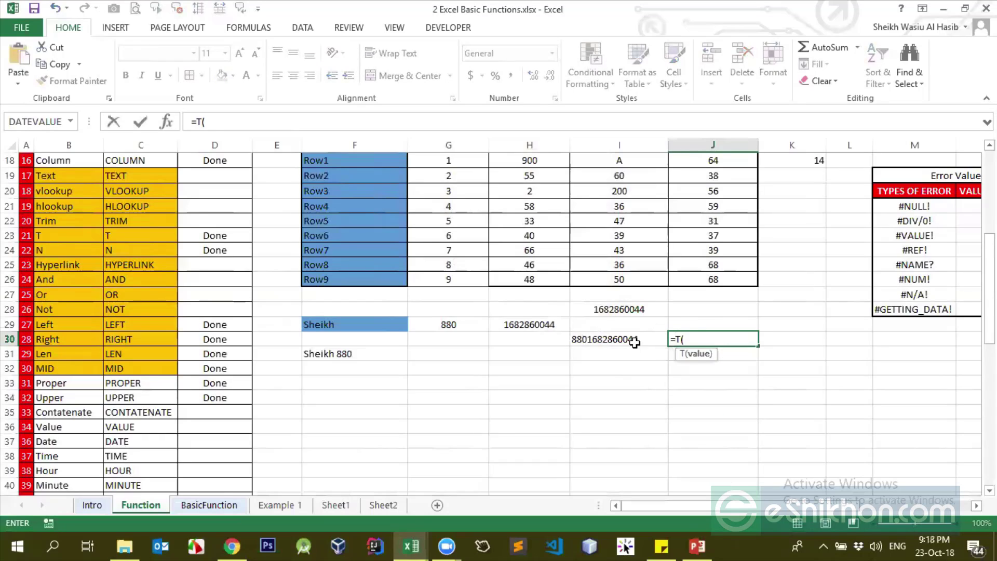
{"action": "left_click", "coordinate": [635, 343]}
{"action": "type", "text": ")"}
{"action": "key", "text": "Return"}
{"action": "key", "text": "Up"}
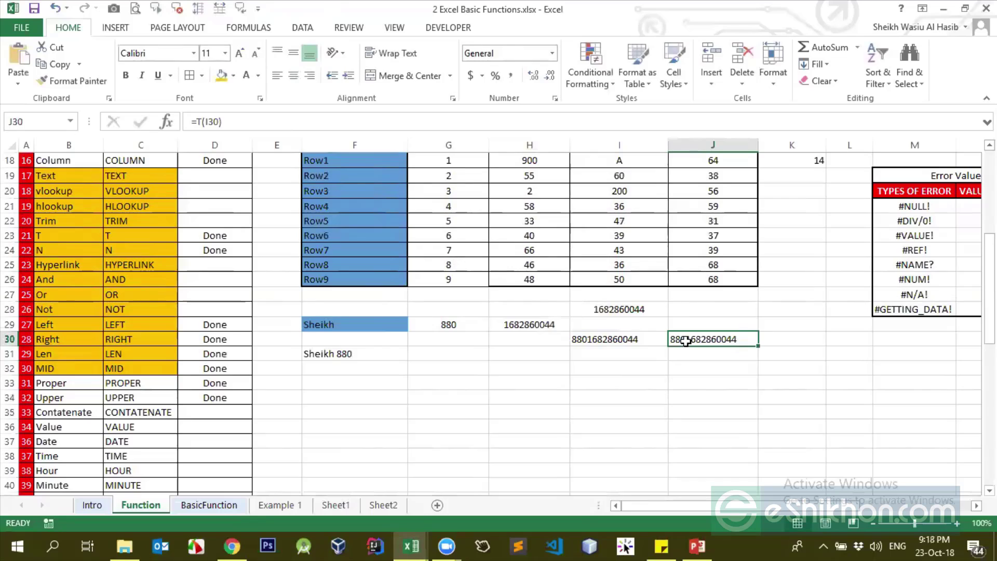
{"action": "type", "text": "=T"}
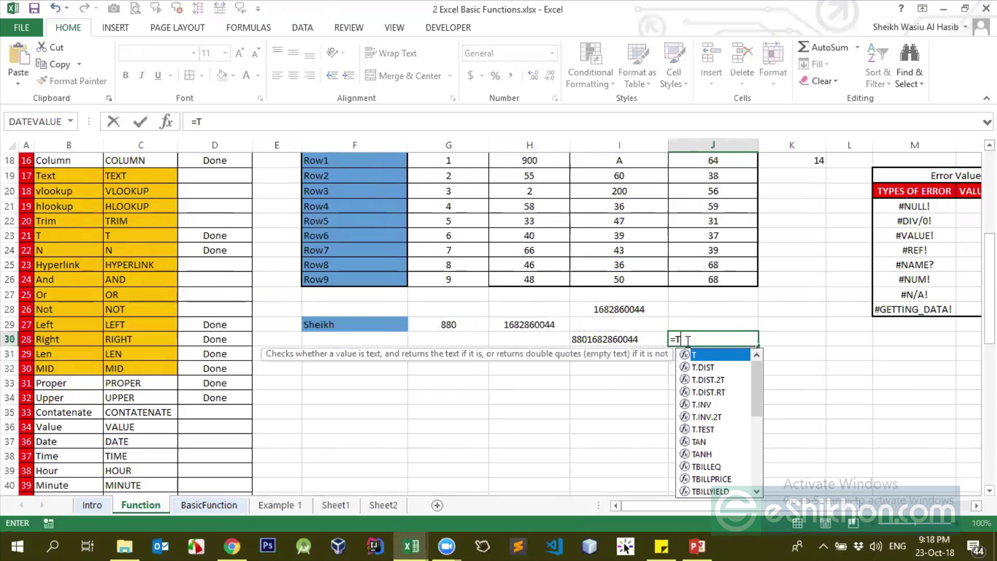
{"action": "type", "text": "("}
{"action": "left_click", "coordinate": [641, 309]}
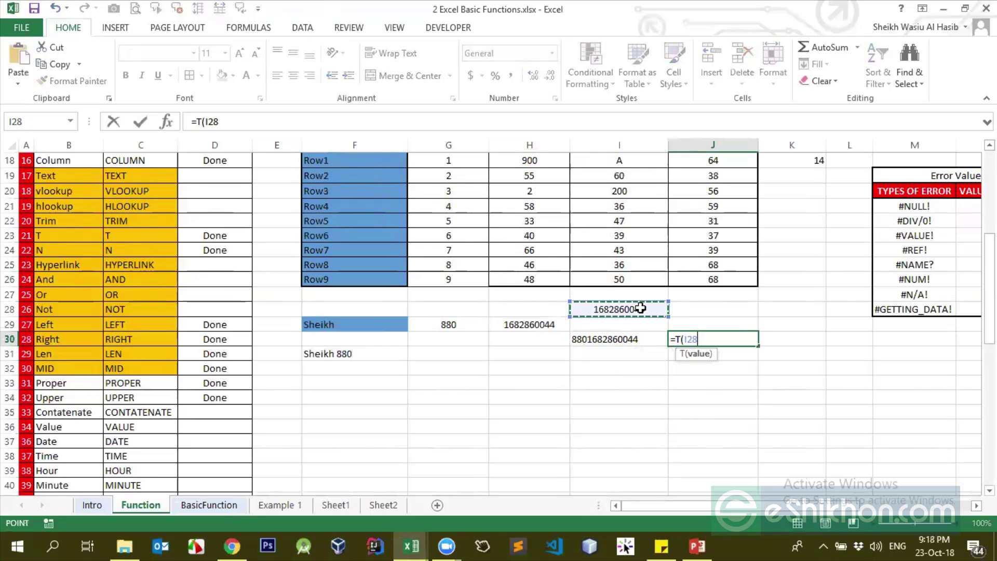
{"action": "key", "text": "Return"}
{"action": "key", "text": "Up"}
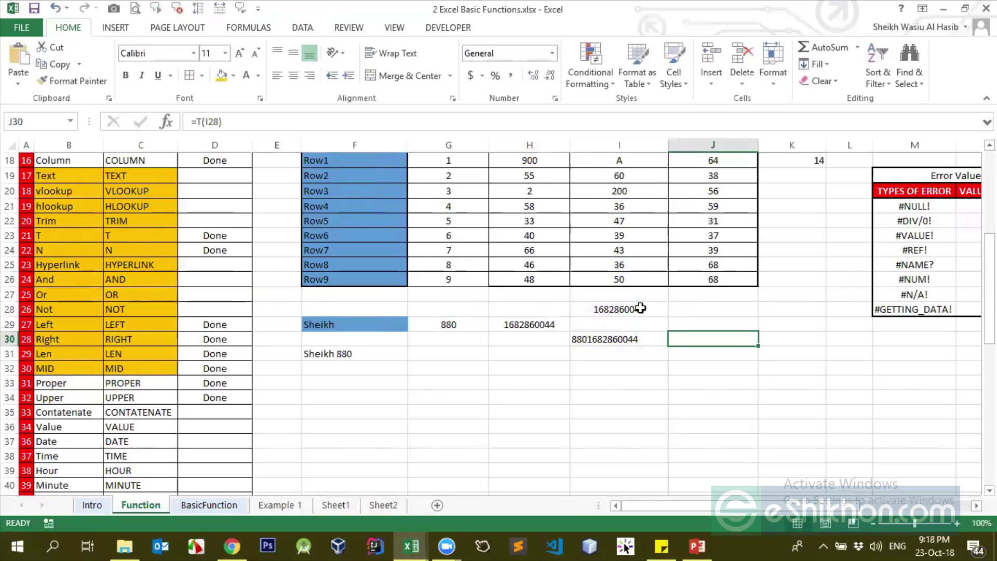
{"action": "key", "text": "F2"}
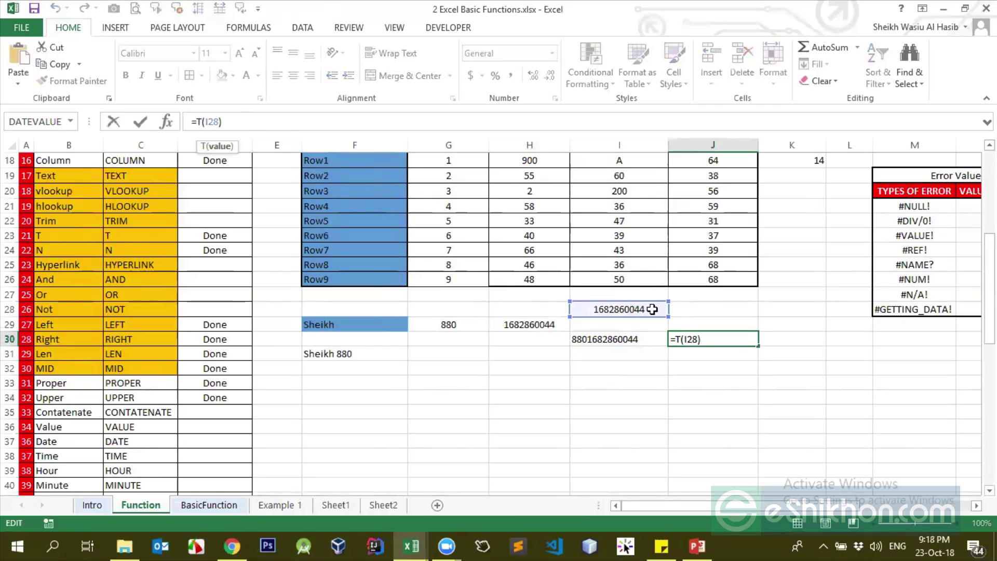
{"action": "key", "text": "Escape"}
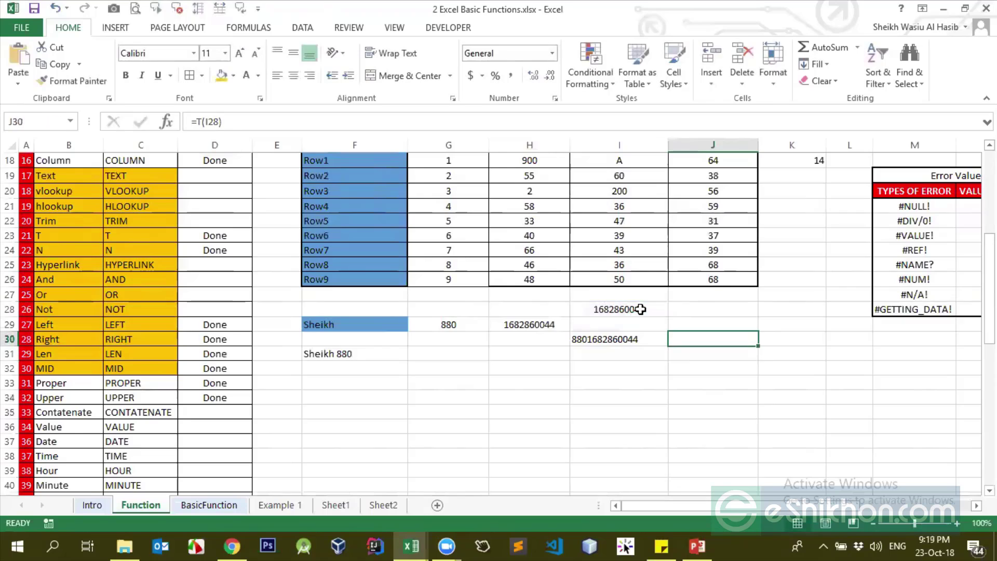
- Correct J30's formula to =T(I30) and compare it with I30's CONCATENATE result
{"action": "double_click", "coordinate": [213, 121]}
{"action": "key", "text": "BackSpace"}
{"action": "left_click", "coordinate": [585, 333]}
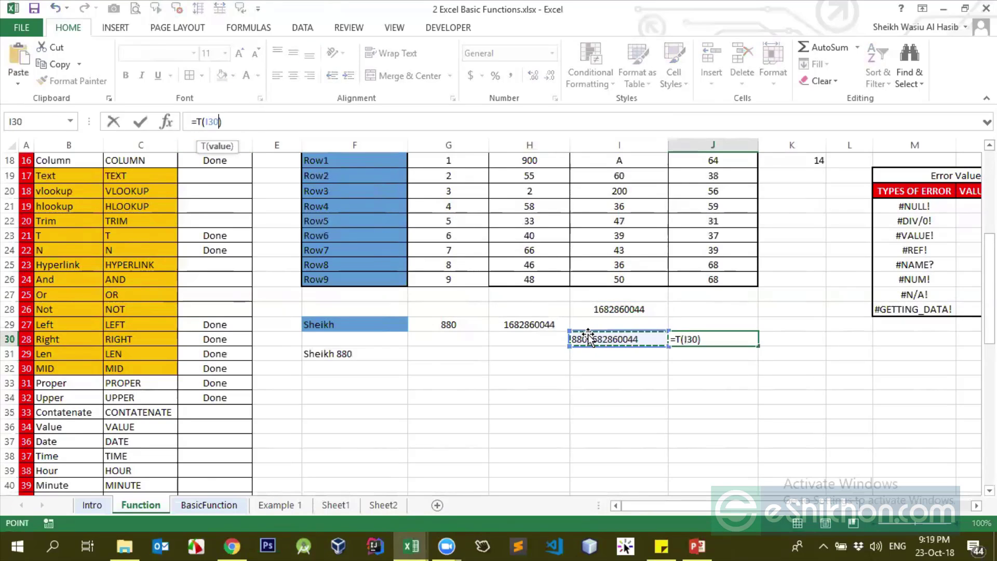
{"action": "key", "text": "Return"}
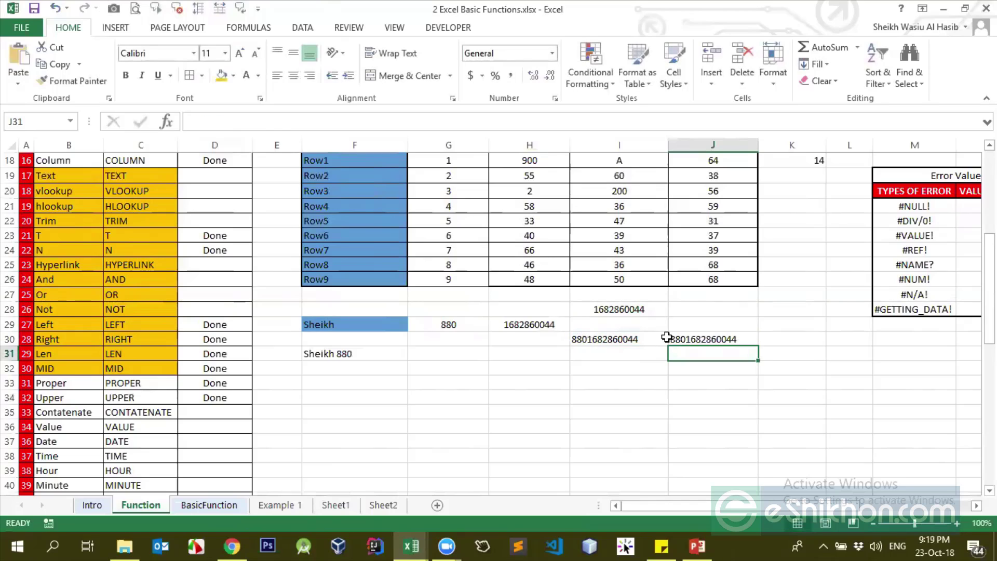
{"action": "left_click", "coordinate": [664, 338]}
{"action": "left_click", "coordinate": [675, 338]}
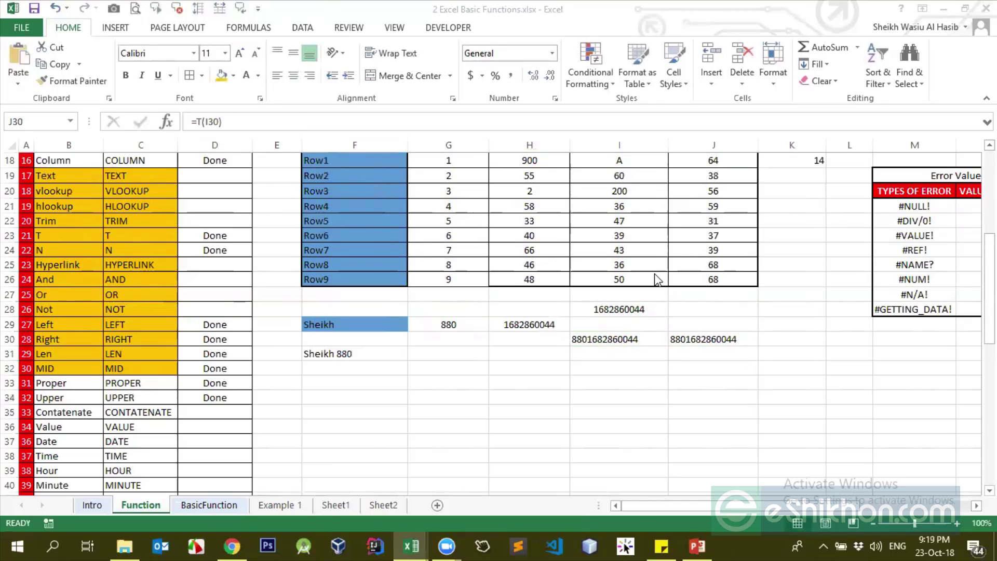
{"action": "left_click", "coordinate": [617, 338]}
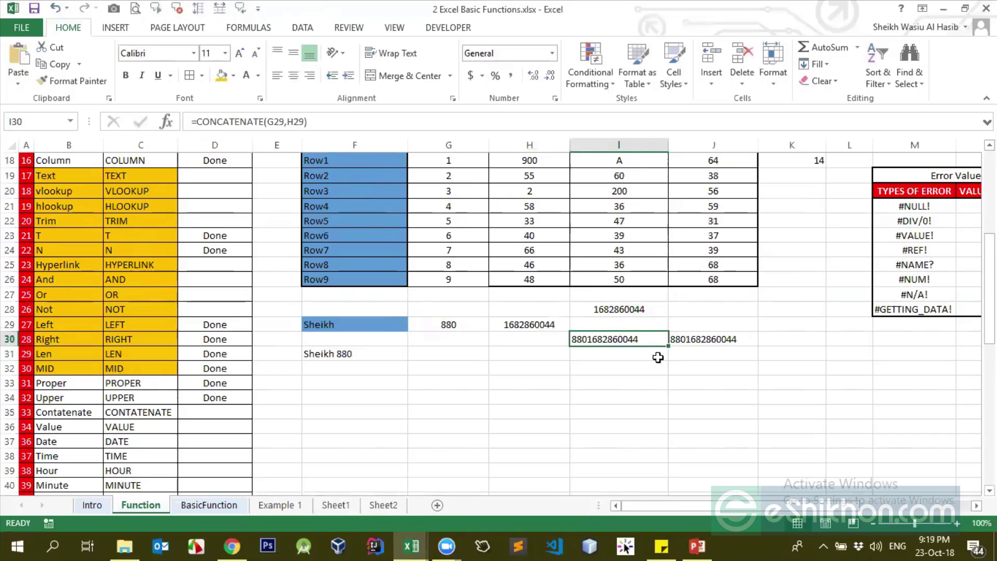
{"action": "left_click", "coordinate": [699, 335]}
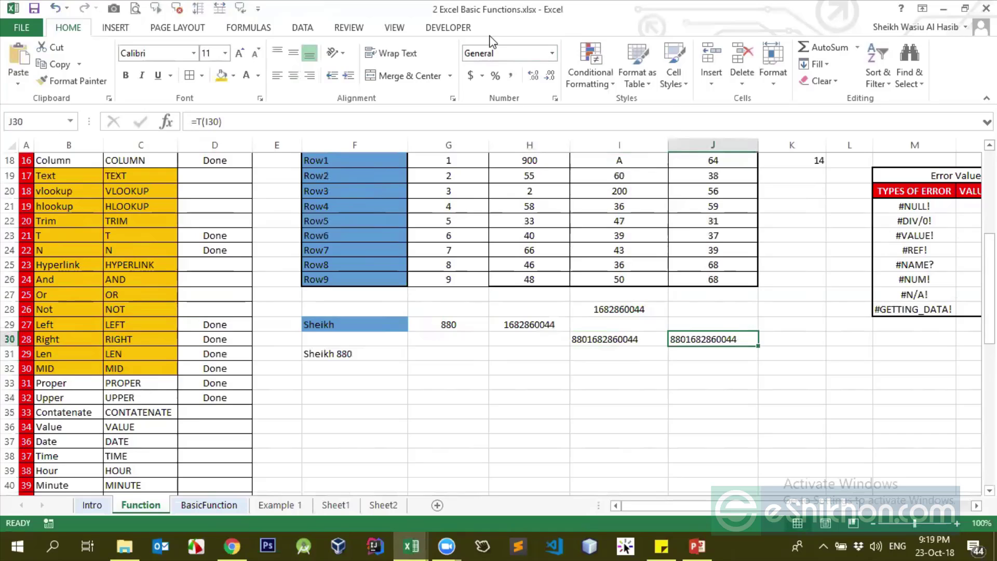
- Mark the Contatenate row as Done in D35
{"action": "left_click", "coordinate": [218, 412]}
{"action": "type", "text": "Done"}
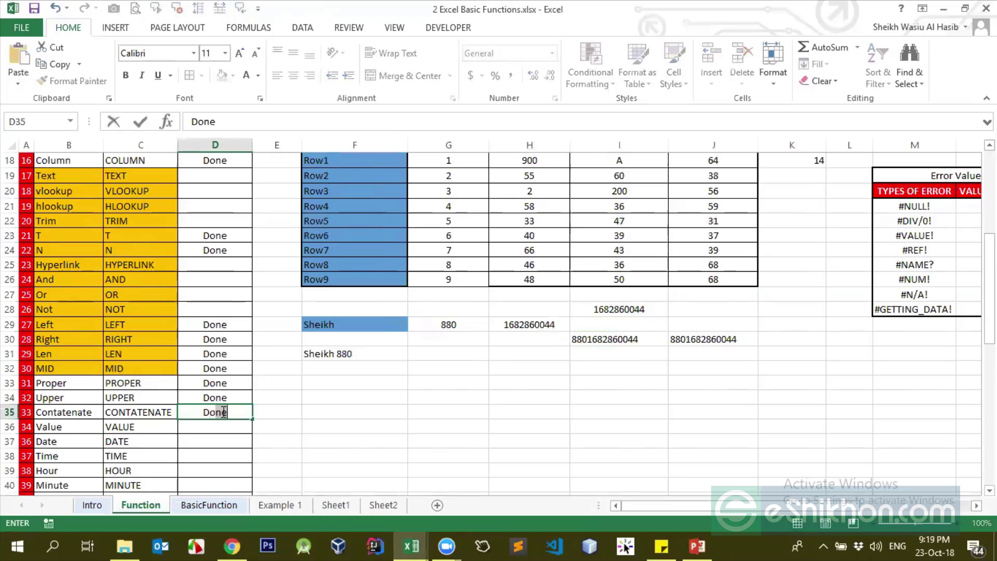
{"action": "key", "text": "Return"}
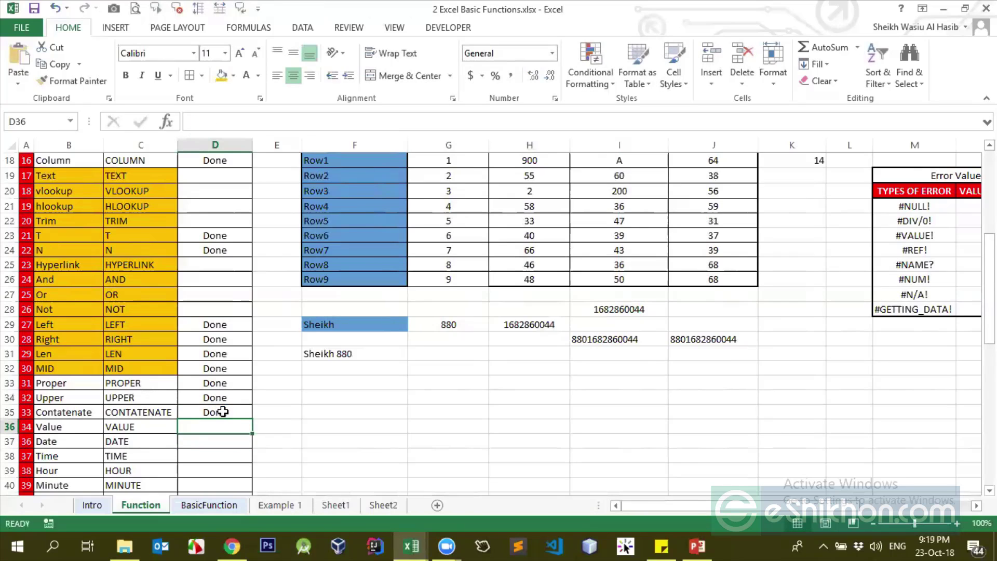
{"action": "left_click", "coordinate": [401, 387]}
{"action": "left_click", "coordinate": [772, 344]}
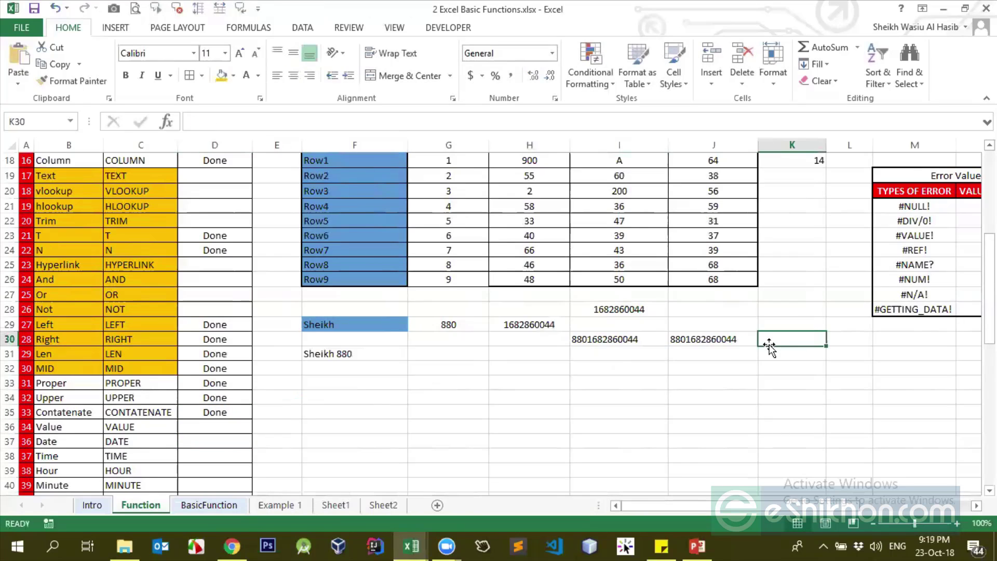
- Enter =VALUE(J30) in K30 to turn the joined text into 8.80168E+12
{"action": "type", "text": "=va"}
{"action": "key", "text": "Tab"}
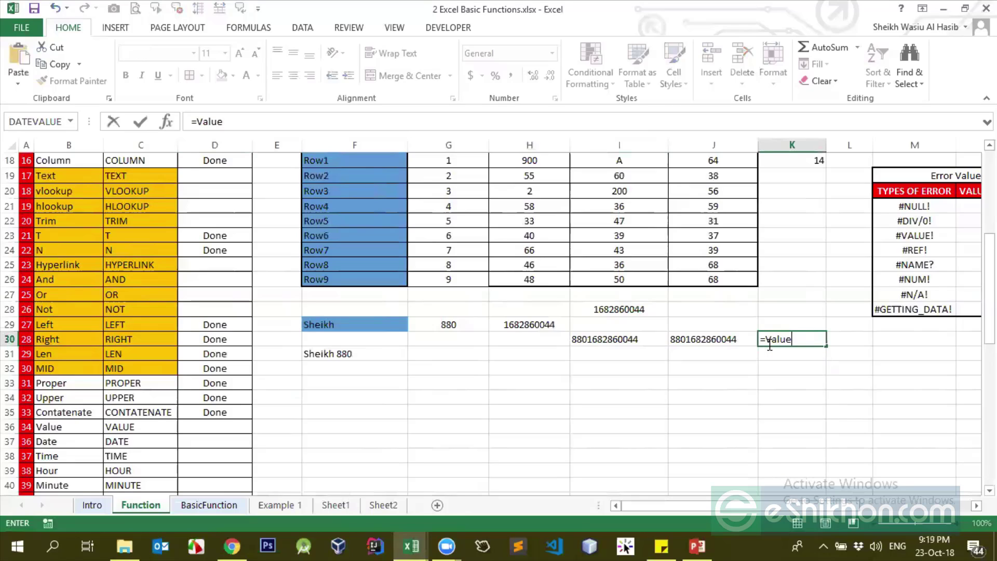
{"action": "left_click", "coordinate": [726, 334]}
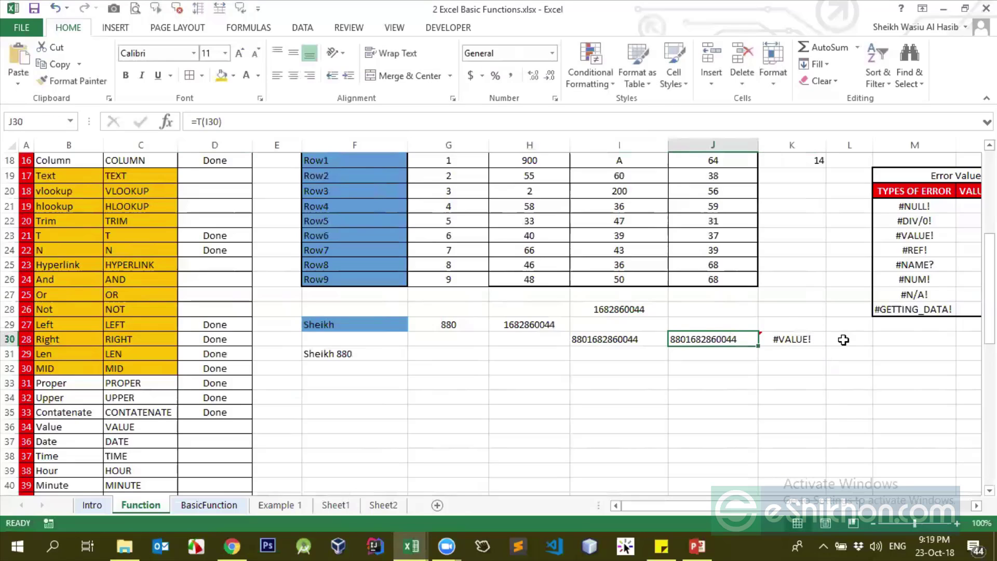
{"action": "left_click", "coordinate": [802, 343]}
{"action": "double_click", "coordinate": [801, 343]}
{"action": "type", "text": "=Value"}
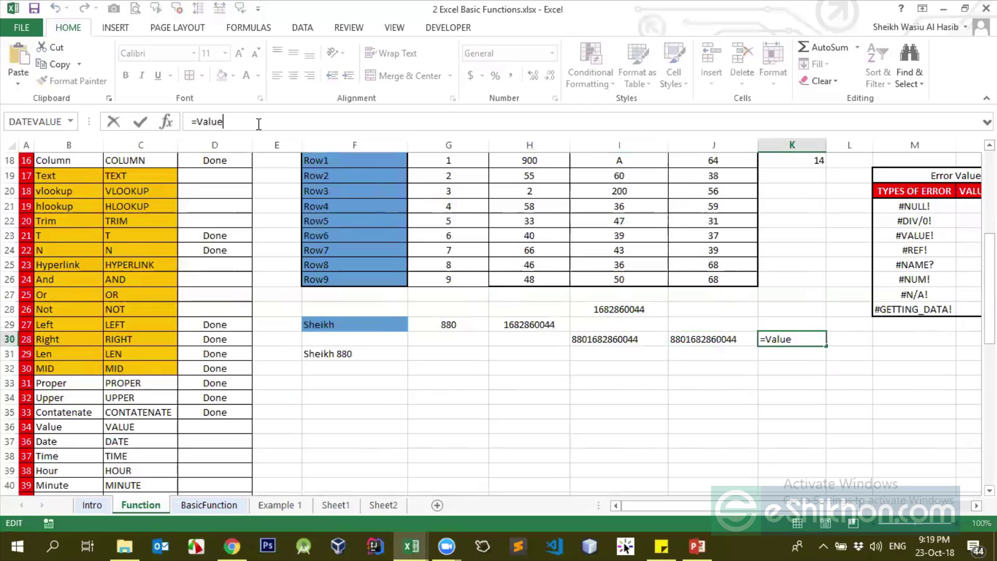
{"action": "type", "text": "("}
{"action": "left_click", "coordinate": [707, 339]}
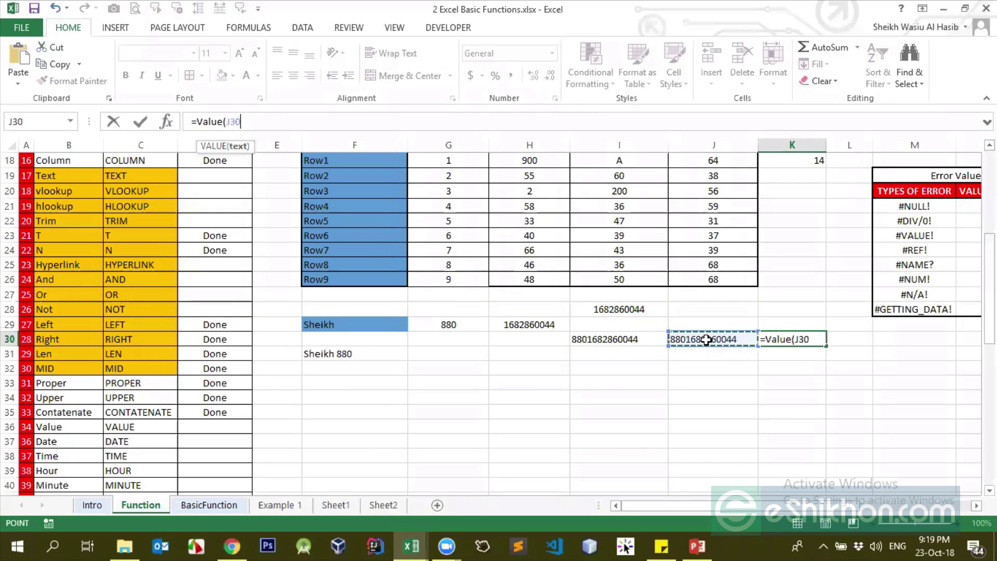
{"action": "key", "text": "ctrl+Return"}
{"action": "key", "text": "Return"}
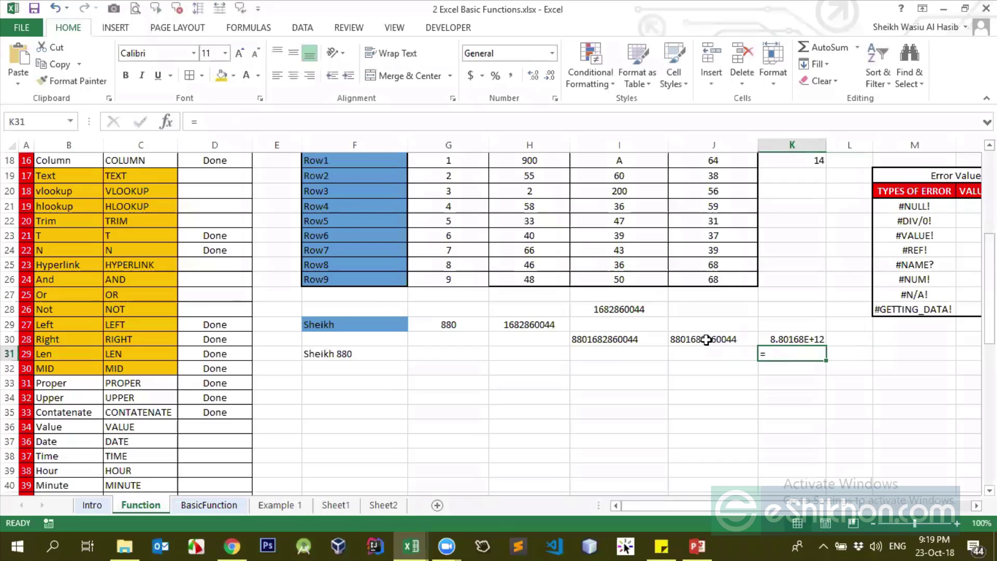
- Enter =T(K30) in K31 to show a blank result, then clear K30
{"action": "type", "text": "=T("}
{"action": "key", "text": "Up"}
{"action": "key", "text": "ctrl+Return"}
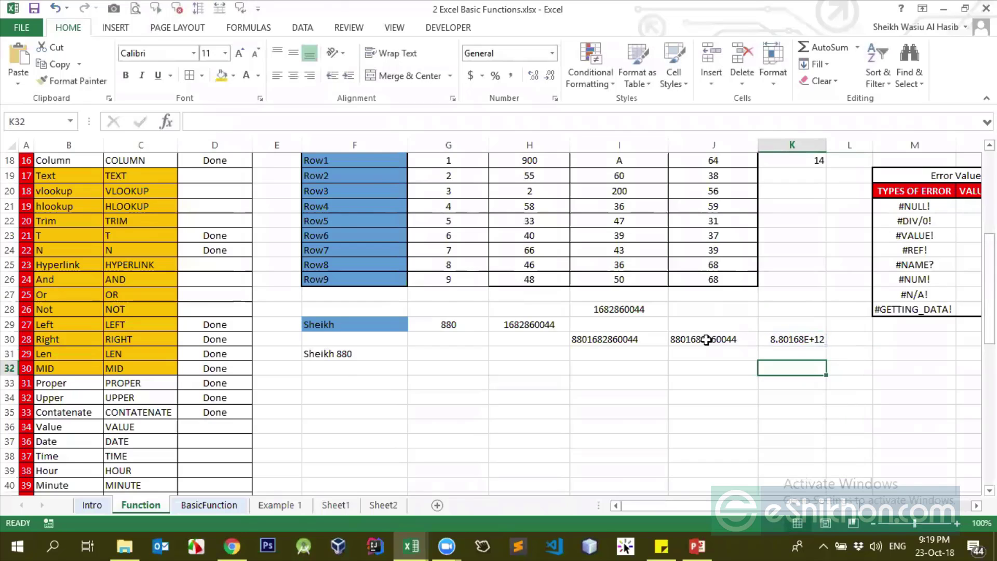
{"action": "key", "text": "Up"}
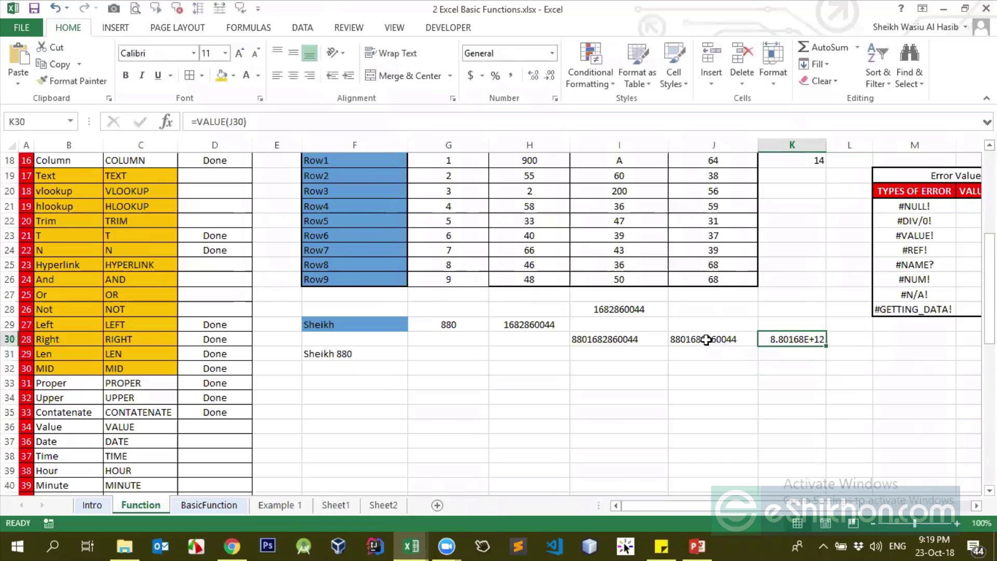
{"action": "key", "text": "Delete"}
{"action": "left_click", "coordinate": [326, 383]}
{"action": "scroll", "coordinate": [111, 408], "scroll_direction": "down", "scroll_amount": 1}
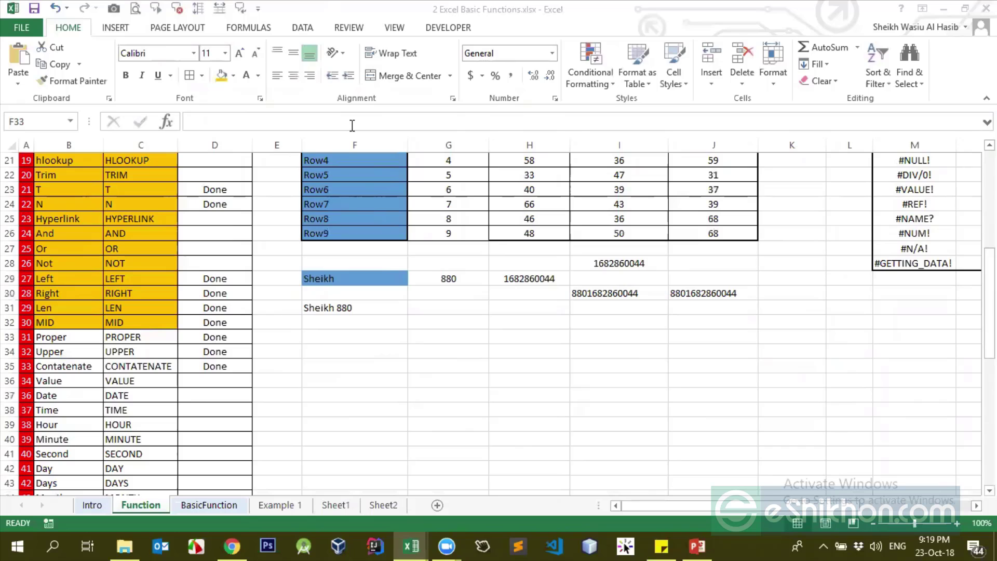
{"action": "scroll", "coordinate": [180, 378], "scroll_direction": "down", "scroll_amount": 2}
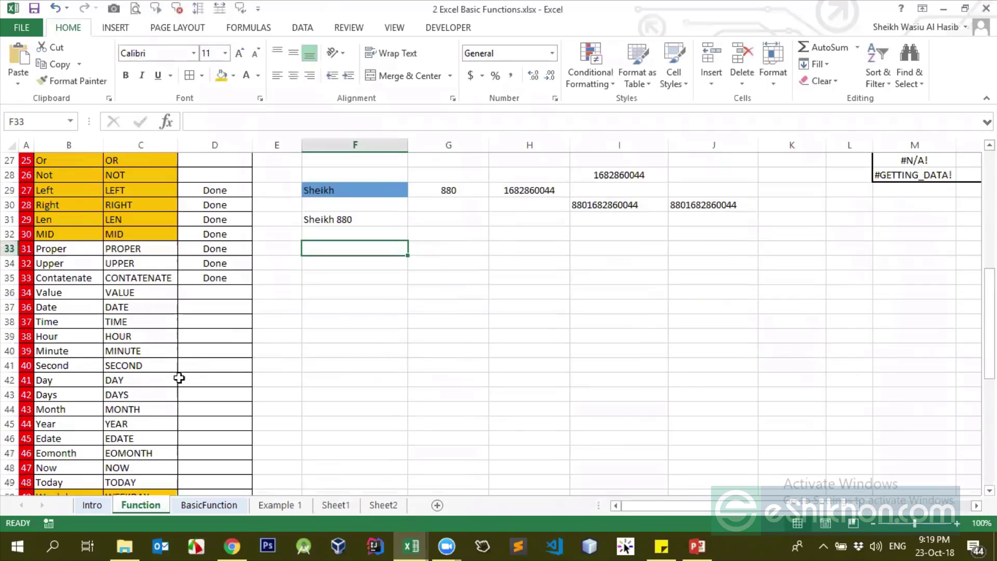
{"action": "scroll", "coordinate": [182, 363], "scroll_direction": "down", "scroll_amount": 1}
{"action": "scroll", "coordinate": [187, 355], "scroll_direction": "down", "scroll_amount": 2}
{"action": "scroll", "coordinate": [184, 353], "scroll_direction": "down", "scroll_amount": 3}
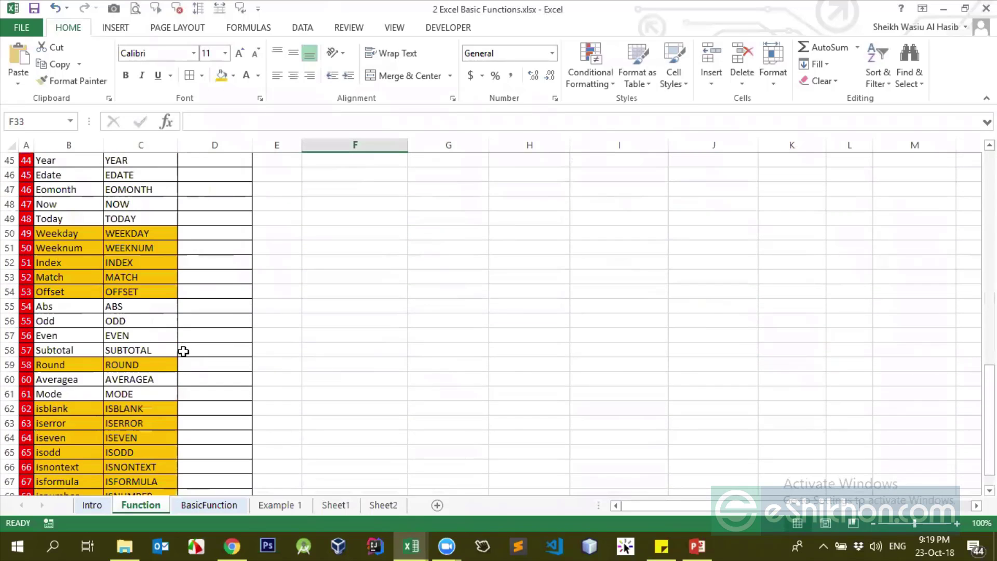
{"action": "scroll", "coordinate": [184, 351], "scroll_direction": "up", "scroll_amount": 4}
{"action": "scroll", "coordinate": [182, 338], "scroll_direction": "up", "scroll_amount": 4}
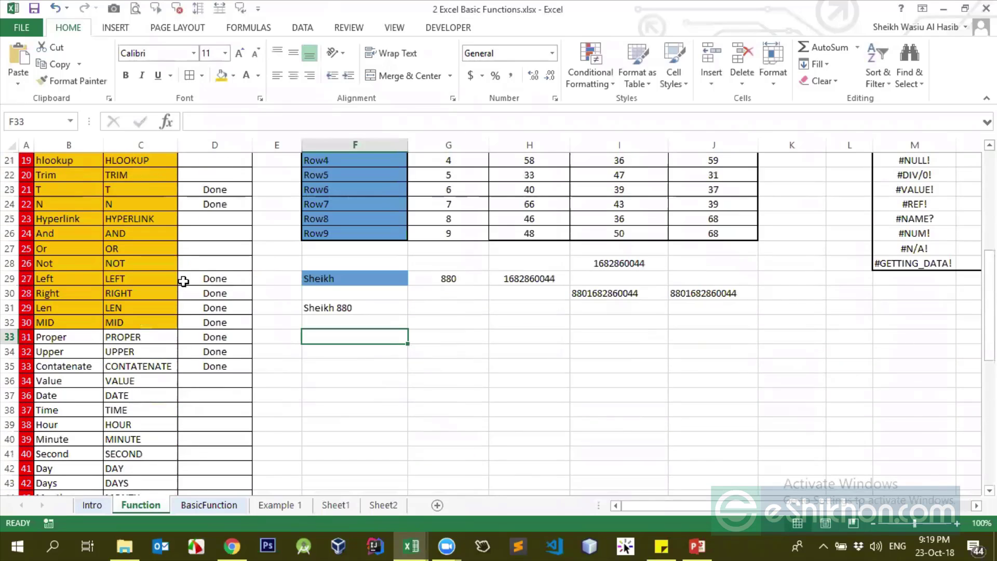
{"action": "left_click", "coordinate": [192, 361]}
{"action": "left_click_drag", "start_coordinate": [216, 279], "coordinate": [220, 370]}
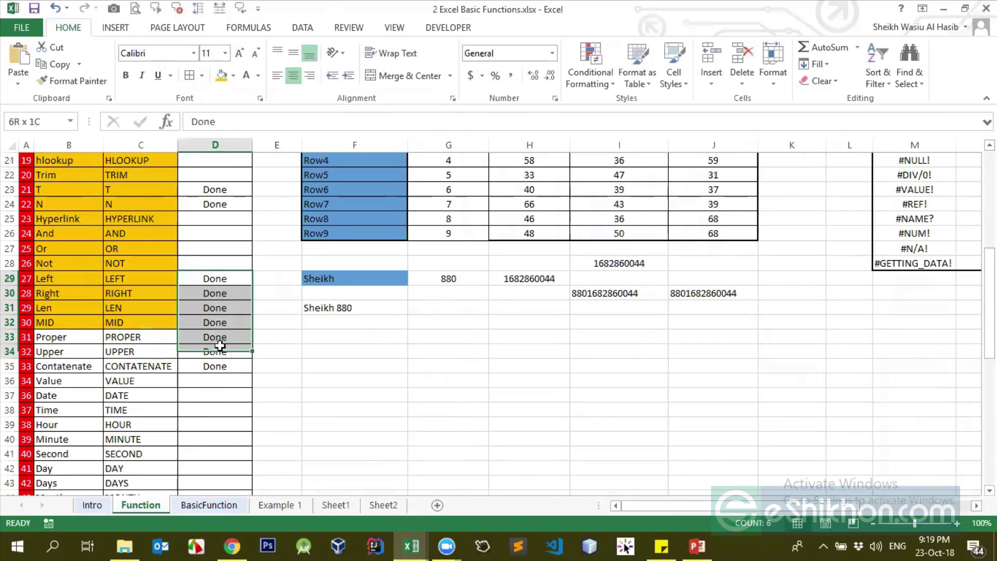
{"action": "scroll", "coordinate": [223, 371], "scroll_direction": "down", "scroll_amount": 6}
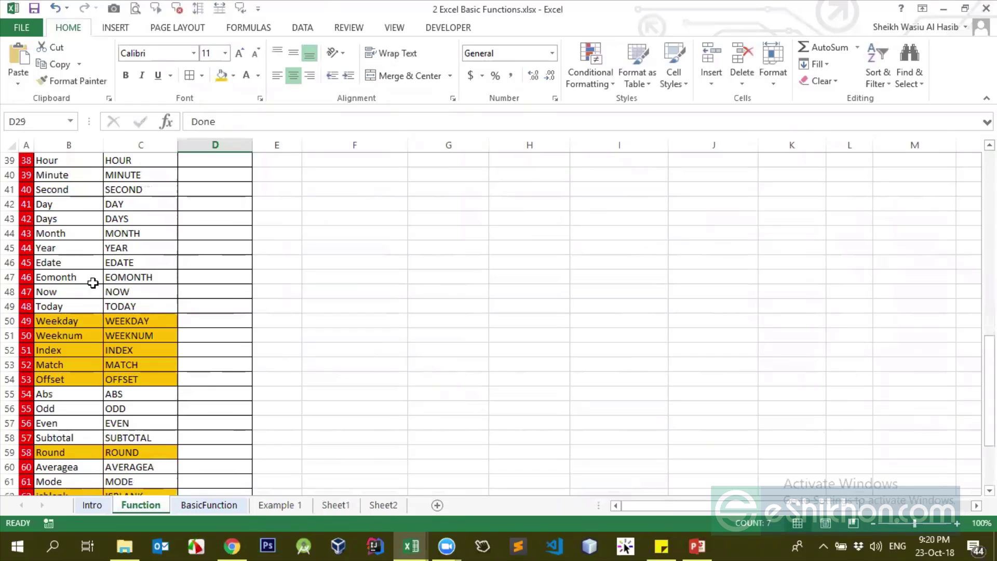
{"action": "scroll", "coordinate": [92, 282], "scroll_direction": "up", "scroll_amount": 1}
{"action": "scroll", "coordinate": [93, 283], "scroll_direction": "up", "scroll_amount": 1}
{"action": "scroll", "coordinate": [92, 282], "scroll_direction": "down", "scroll_amount": 2}
{"action": "scroll", "coordinate": [93, 283], "scroll_direction": "down", "scroll_amount": 1}
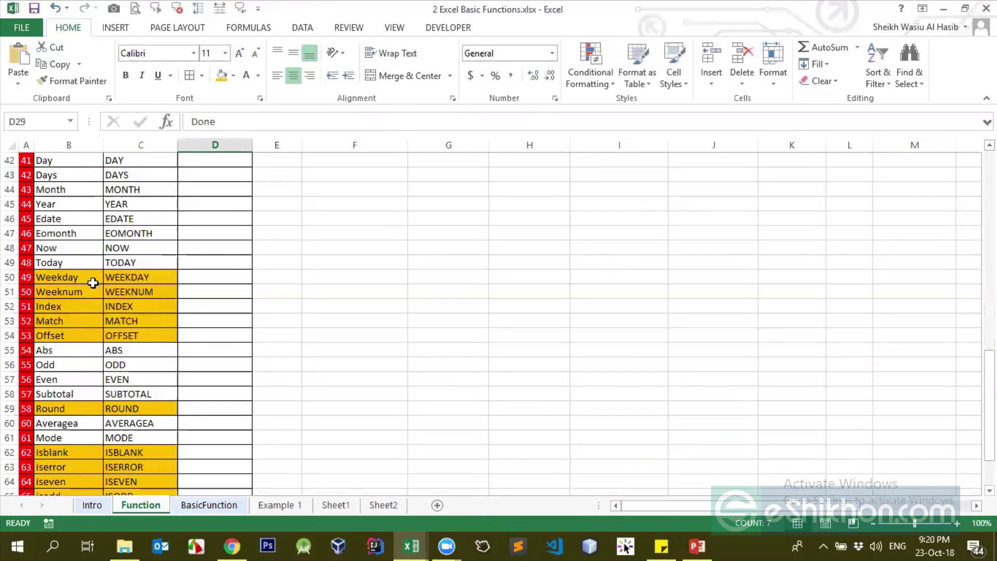
{"action": "left_click", "coordinate": [159, 264]}
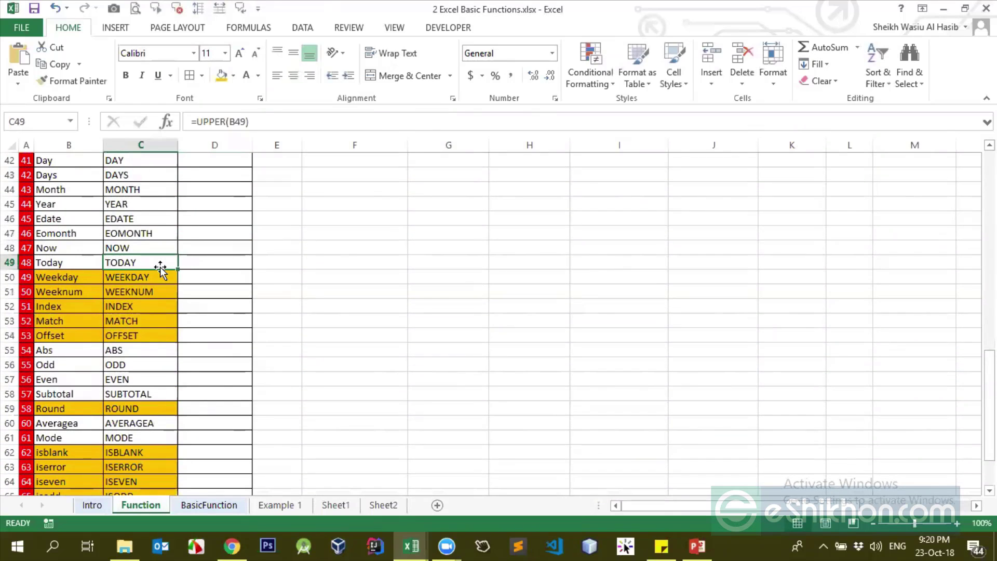
{"action": "scroll", "coordinate": [186, 267], "scroll_direction": "up", "scroll_amount": 3}
{"action": "scroll", "coordinate": [186, 267], "scroll_direction": "up", "scroll_amount": 2}
{"action": "scroll", "coordinate": [287, 267], "scroll_direction": "up", "scroll_amount": 3}
{"action": "left_click", "coordinate": [481, 335]}
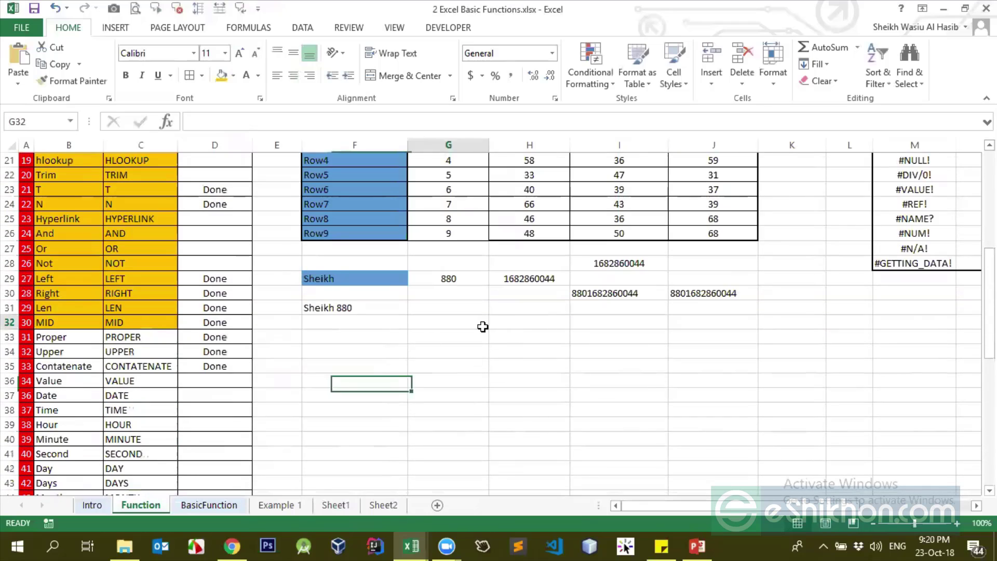
{"action": "left_click", "coordinate": [401, 336]}
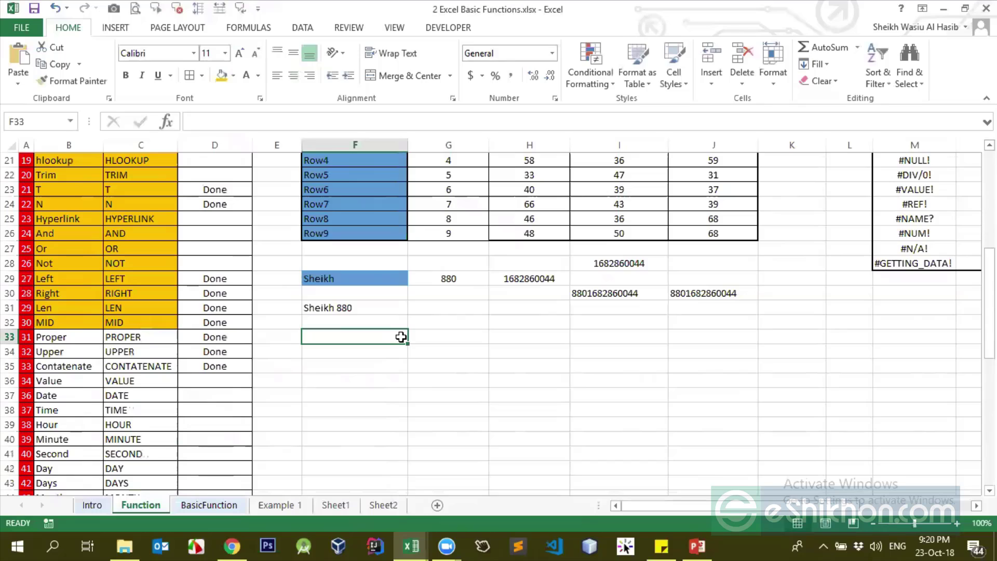
- Insert today's date 23-10-18 into F33 and H32 and the time 9:20 PM into H33
{"action": "key", "text": "ctrl+semicolon"}
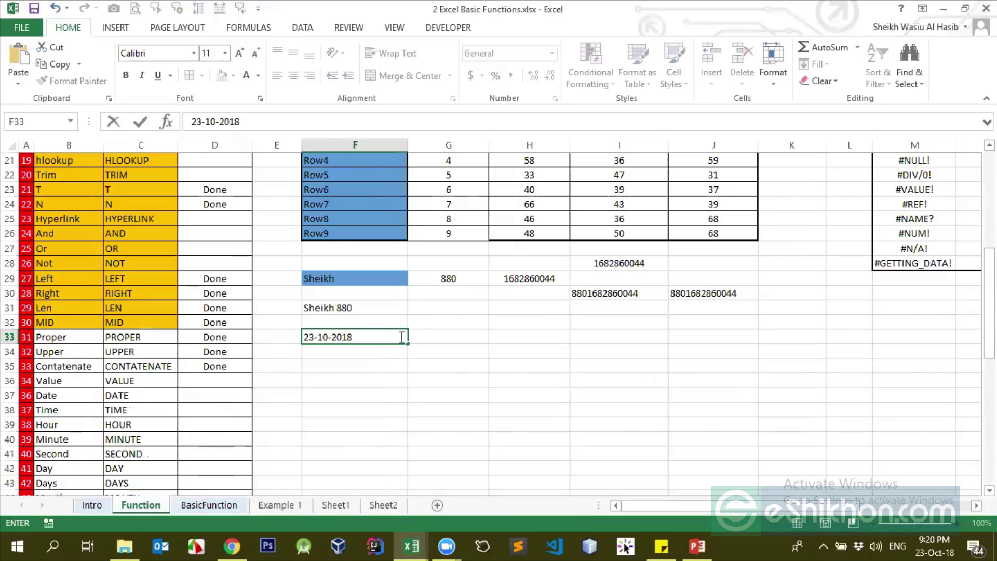
{"action": "key", "text": "Return"}
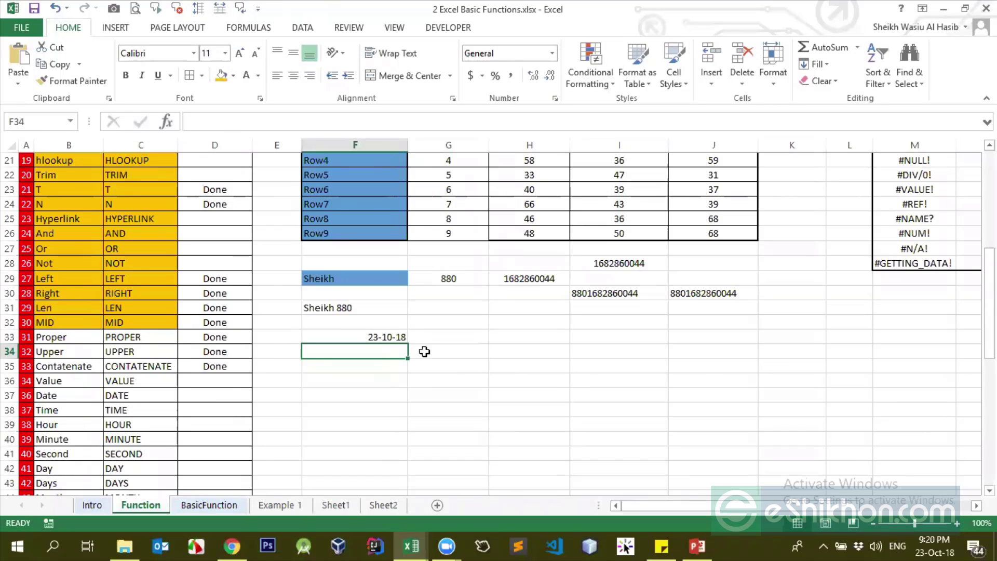
{"action": "left_click", "coordinate": [397, 338]}
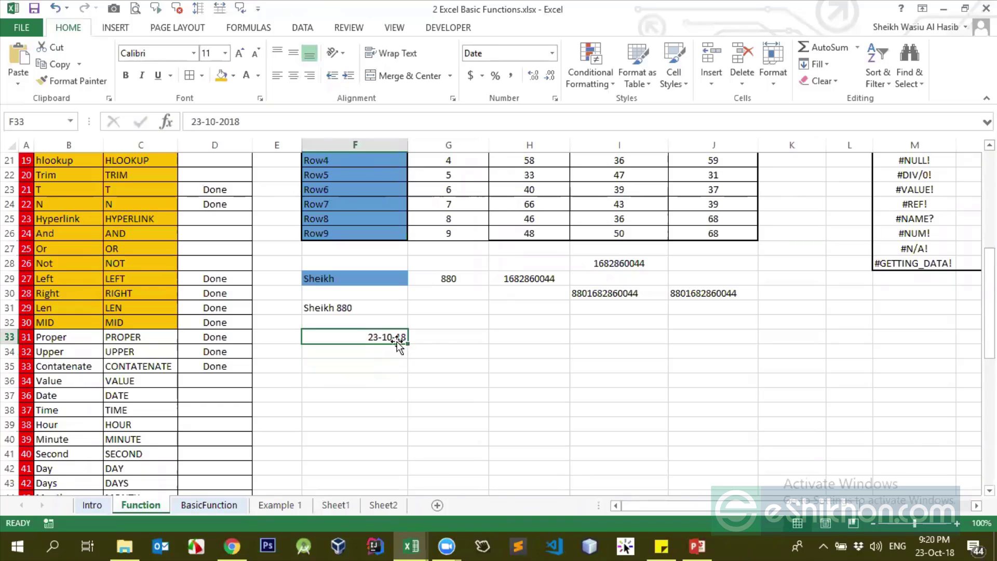
{"action": "left_click", "coordinate": [530, 327]}
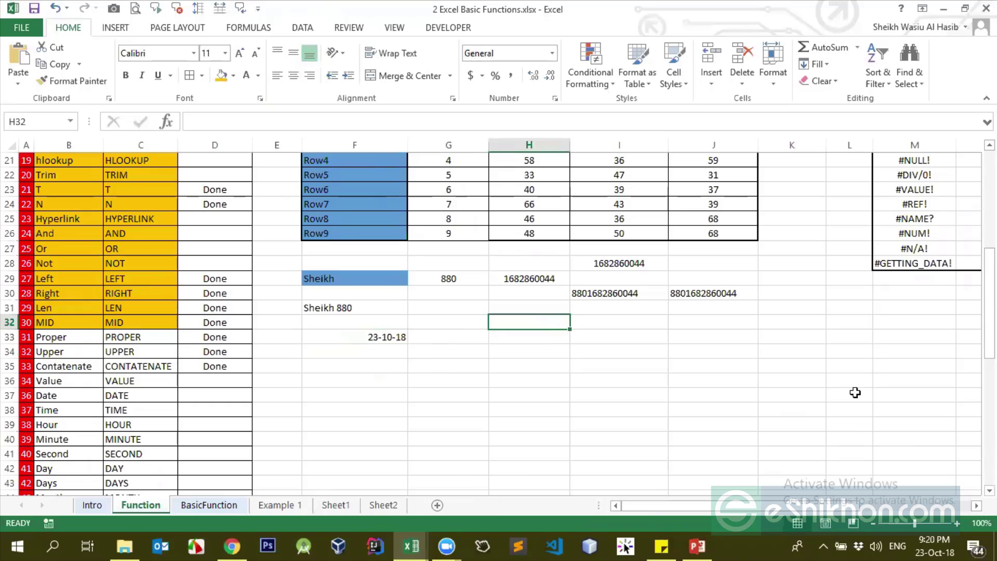
{"action": "key", "text": "ctrl+semicolon"}
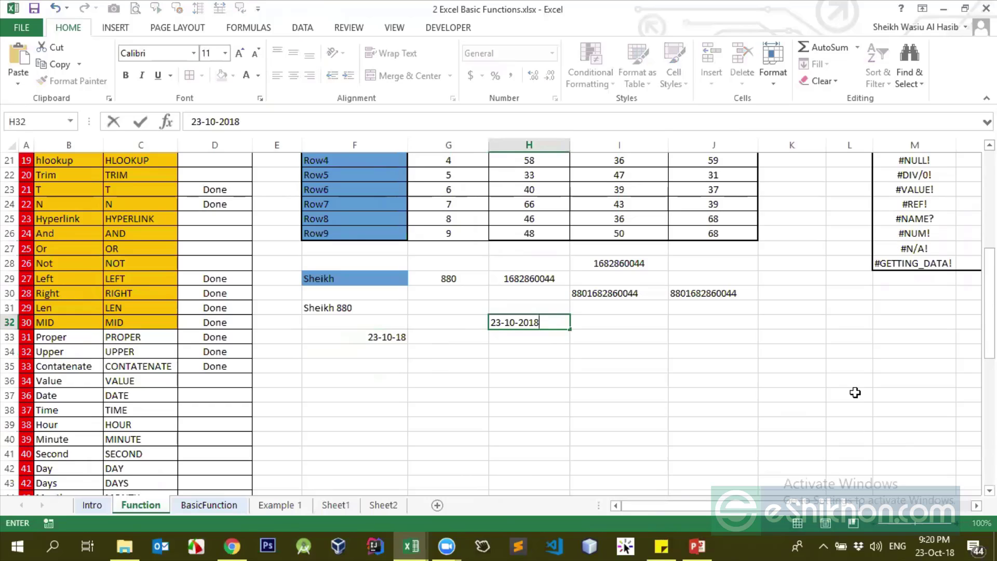
{"action": "key", "text": "Return"}
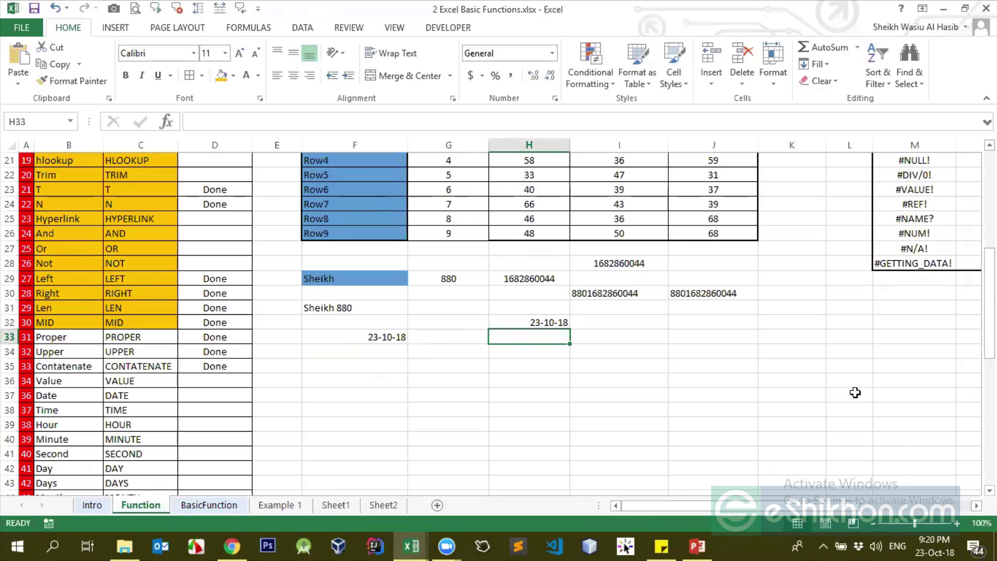
{"action": "key", "text": "ctrl+shift+semicolon"}
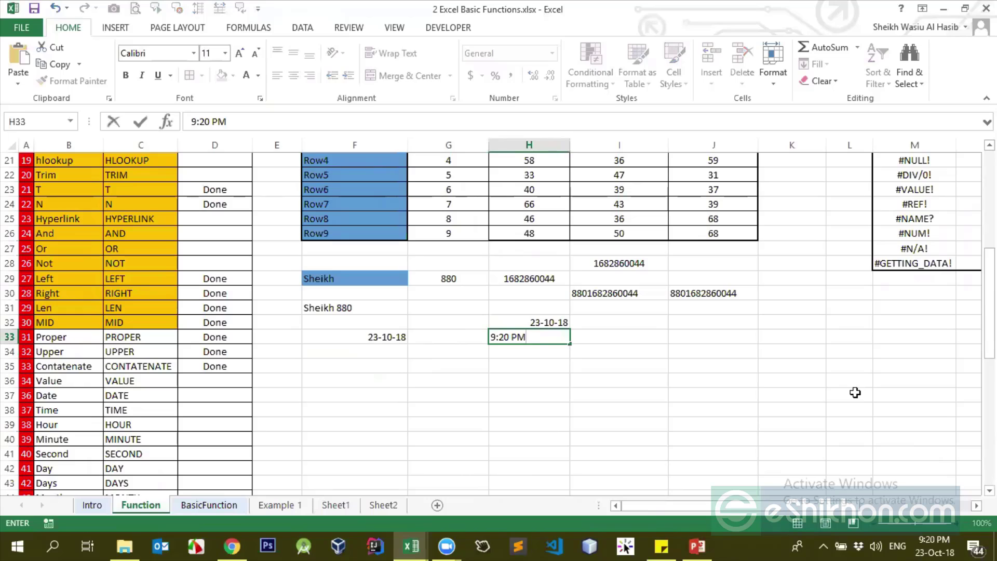
{"action": "key", "text": "Return"}
- Type the shortcut notes 'ctrl+;' in I32 and 'ctrl+shift+;' in I33
{"action": "key", "text": "Up"}
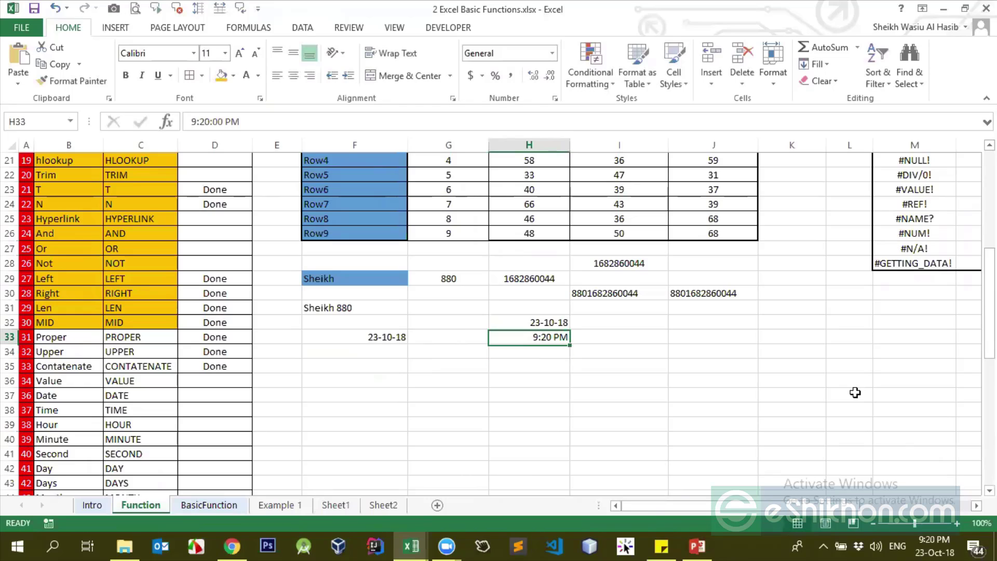
{"action": "key", "text": "Up"}
{"action": "key", "text": "Down"}
{"action": "key", "text": "Up"}
{"action": "key", "text": "Right"}
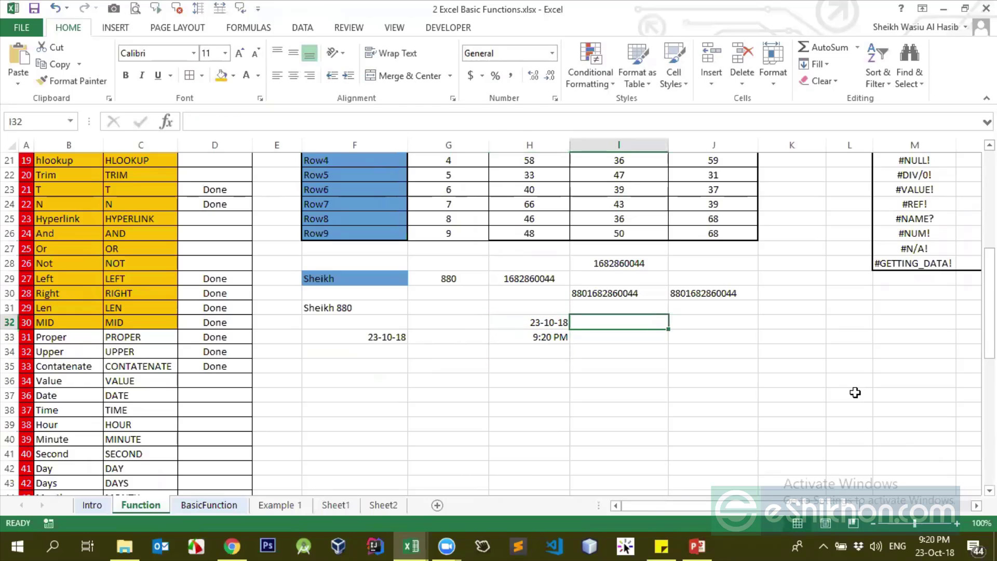
{"action": "type", "text": "ctr"}
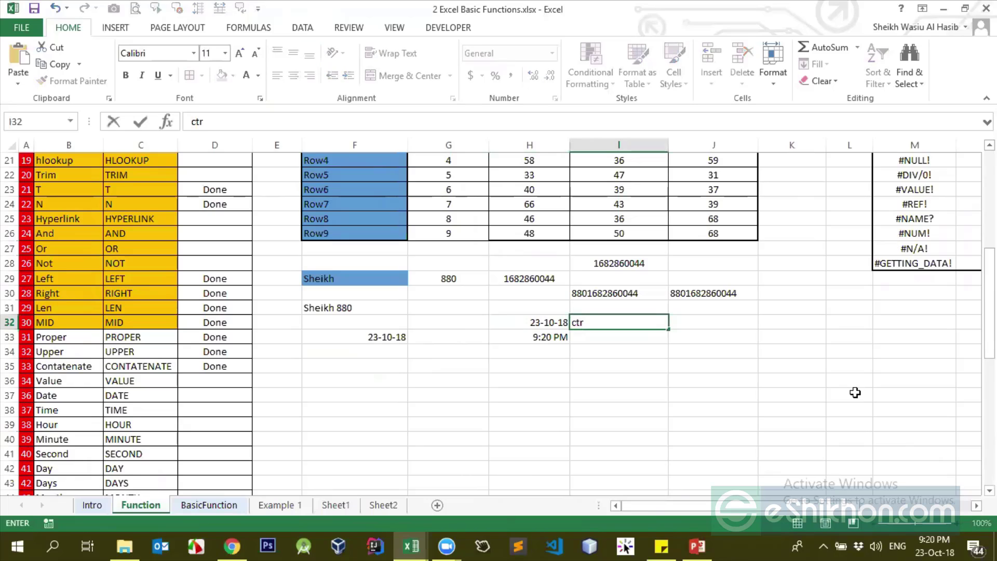
{"action": "type", "text": "l+;"}
{"action": "key", "text": "Return"}
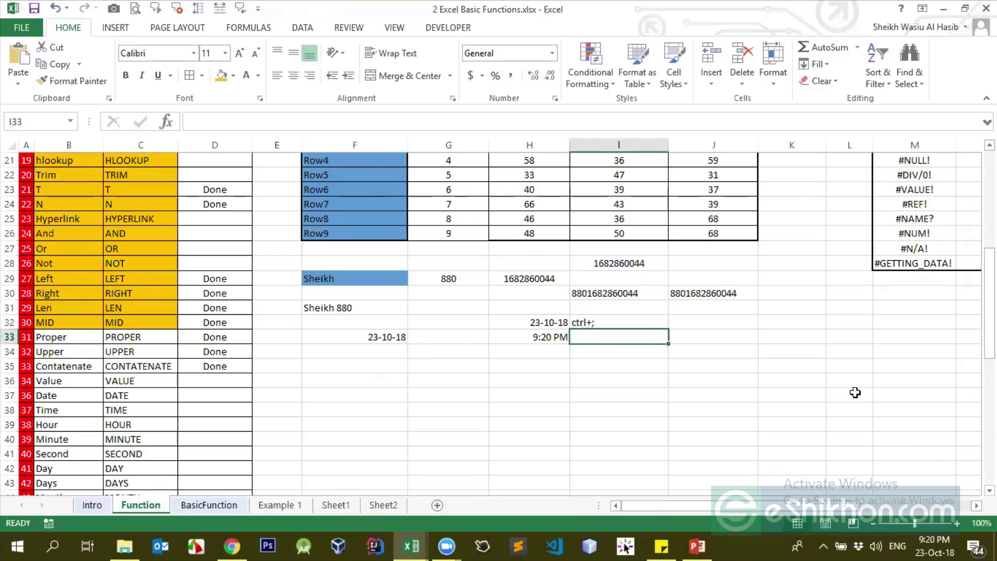
{"action": "type", "text": "ctrl+s"}
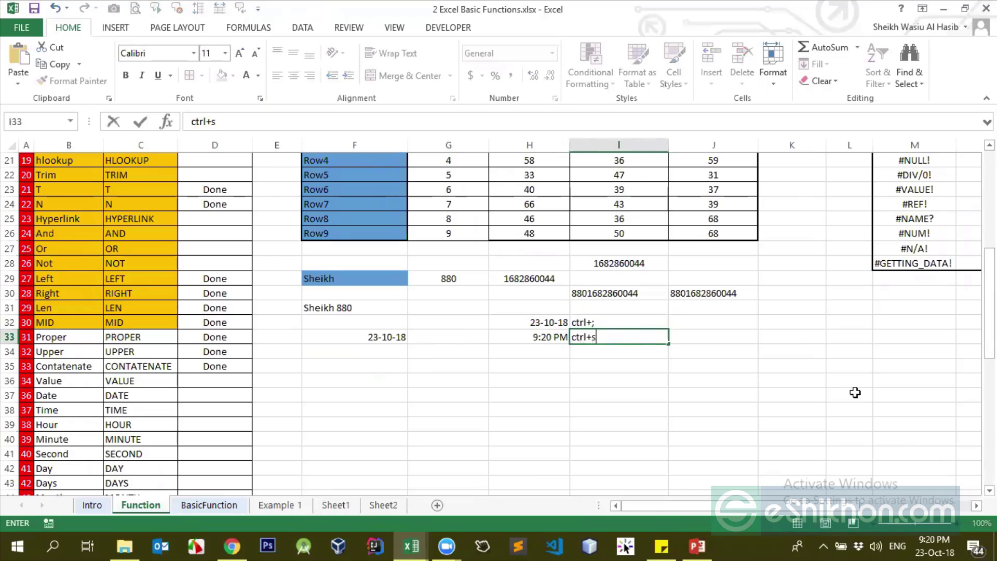
{"action": "type", "text": "hift+"}
{"action": "type", "text": ";"}
{"action": "key", "text": "Return"}
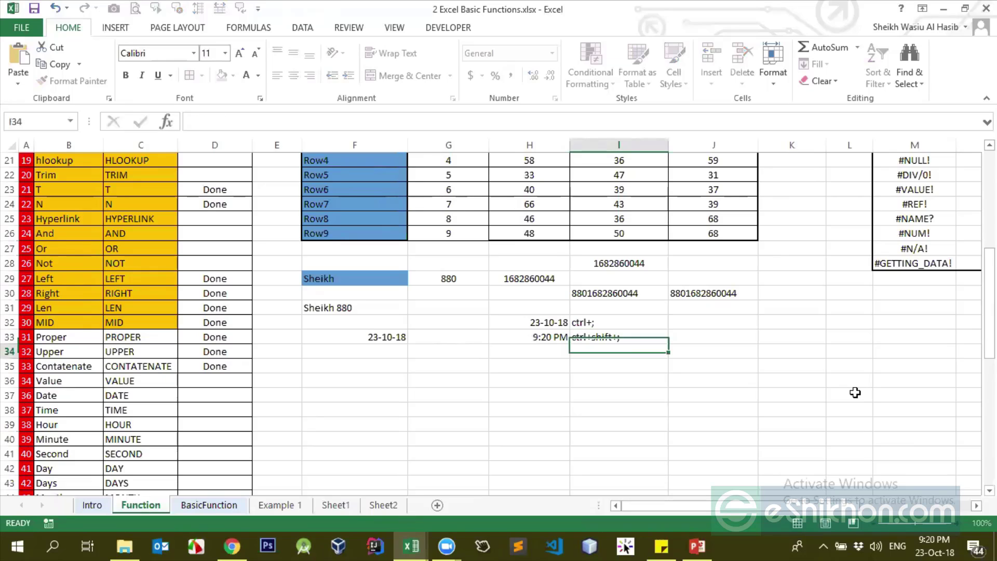
{"action": "key", "text": "Up"}
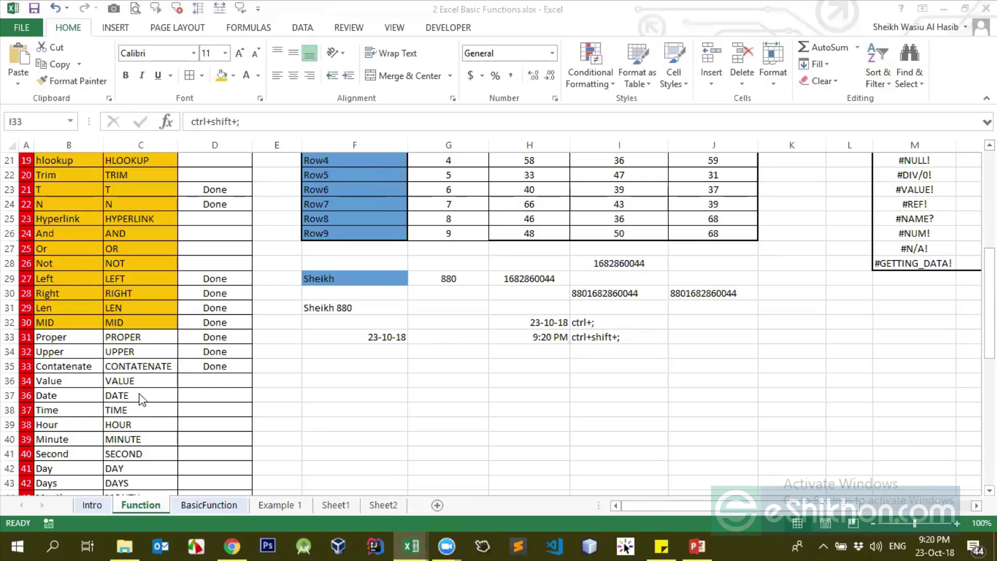
{"action": "scroll", "coordinate": [143, 395], "scroll_direction": "down", "scroll_amount": 3}
{"action": "scroll", "coordinate": [147, 389], "scroll_direction": "down", "scroll_amount": 4}
{"action": "left_click", "coordinate": [158, 358]}
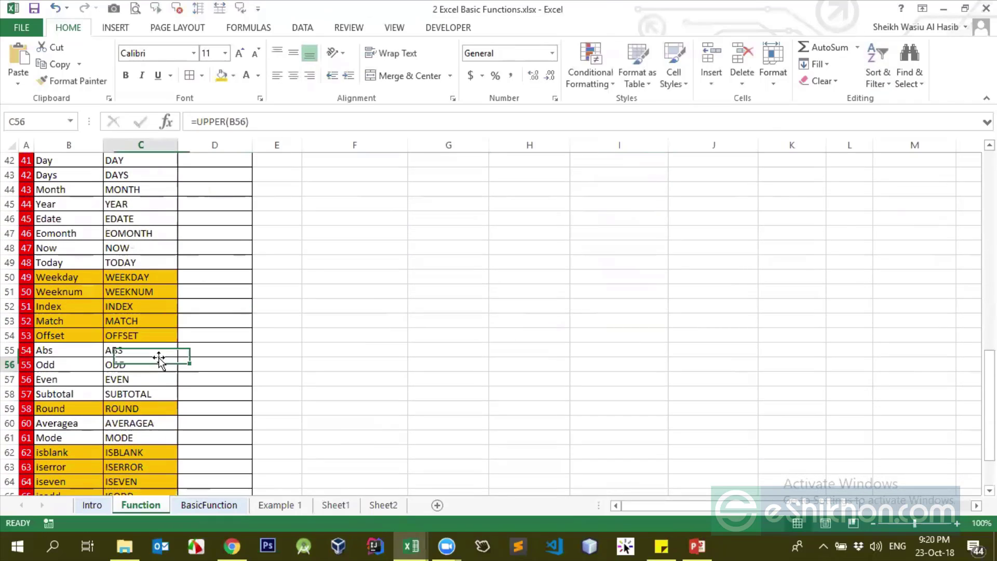
{"action": "left_click", "coordinate": [172, 364]}
{"action": "left_click", "coordinate": [58, 363]}
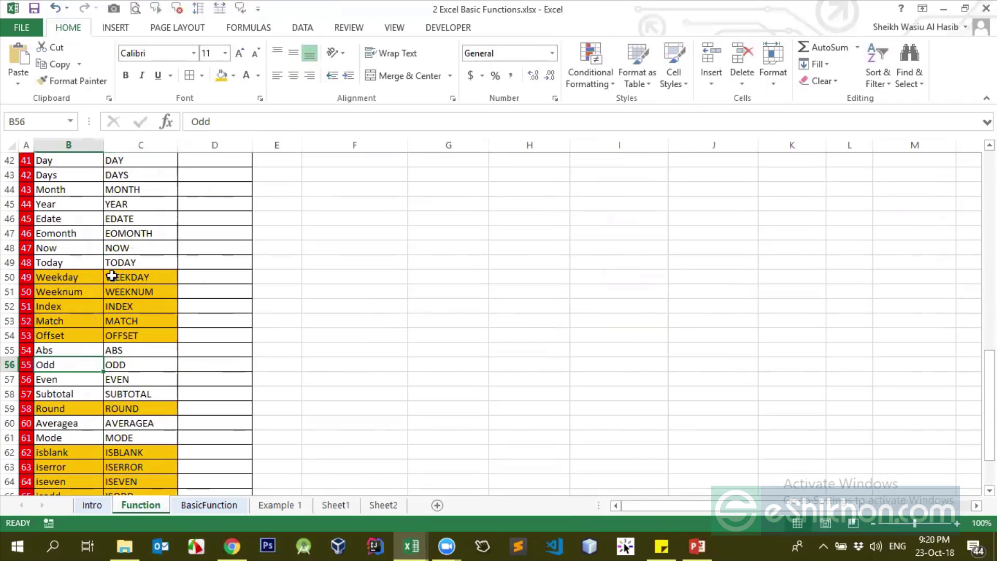
{"action": "left_click", "coordinate": [152, 257]}
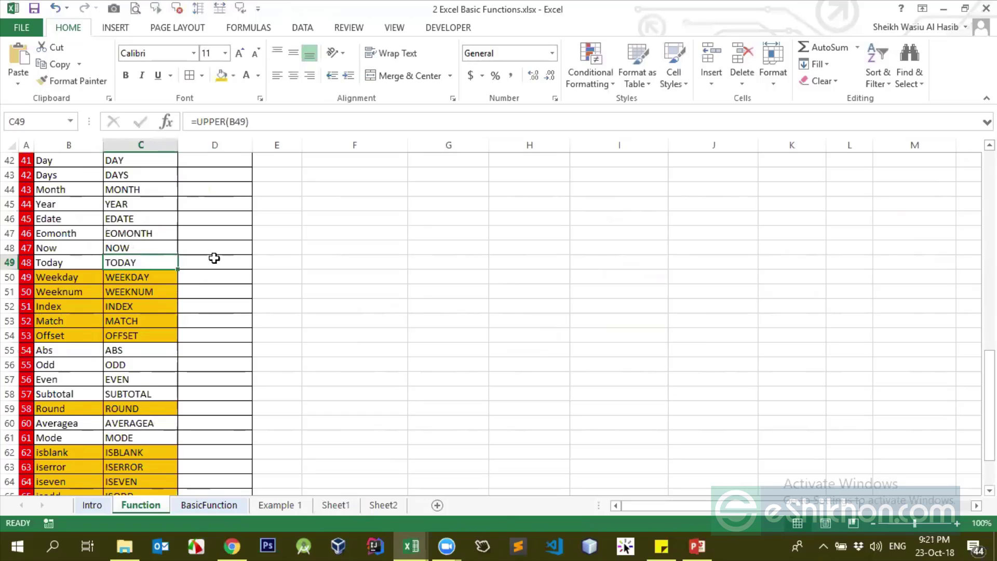
{"action": "left_click", "coordinate": [272, 262]}
{"action": "type", "text": "="}
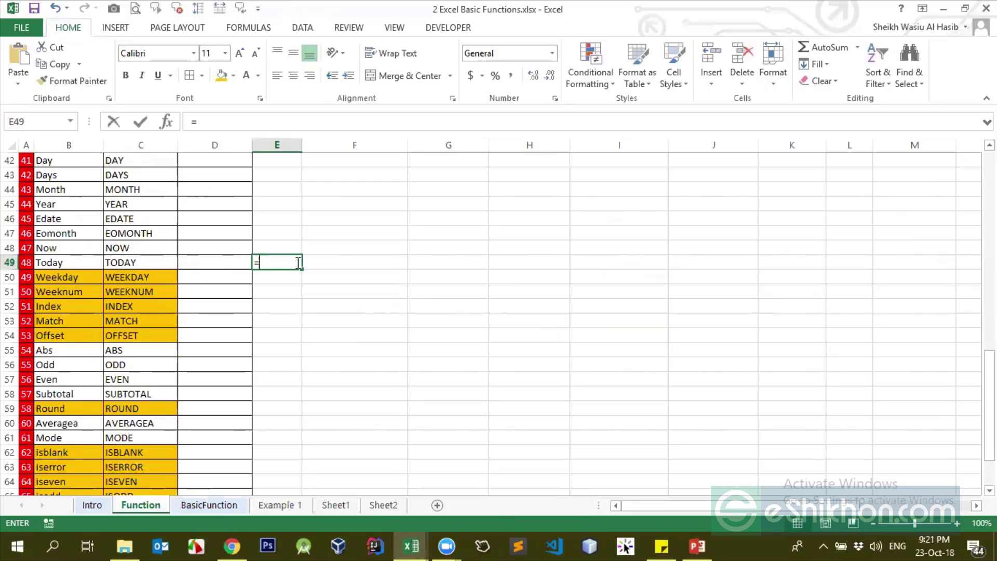
{"action": "type", "text": "da"}
{"action": "key", "text": "BackSpace"}
{"action": "key", "text": "BackSpace"}
{"action": "type", "text": "t"}
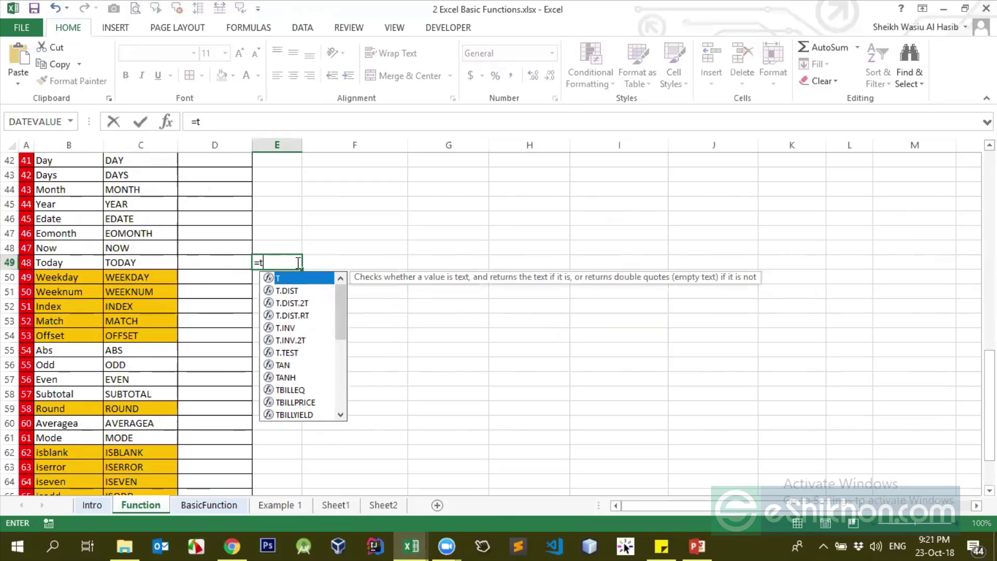
{"action": "type", "text": "oda"}
{"action": "key", "text": "Tab"}
{"action": "type", "text": ")"}
{"action": "key", "text": "ctrl+Return"}
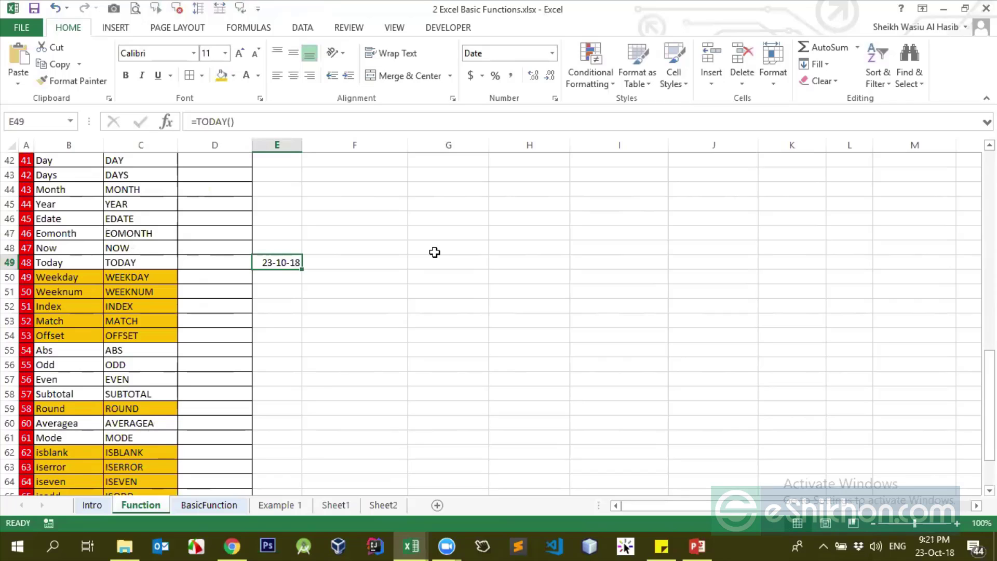
{"action": "key", "text": "Delete"}
{"action": "scroll", "coordinate": [232, 312], "scroll_direction": "up", "scroll_amount": 4}
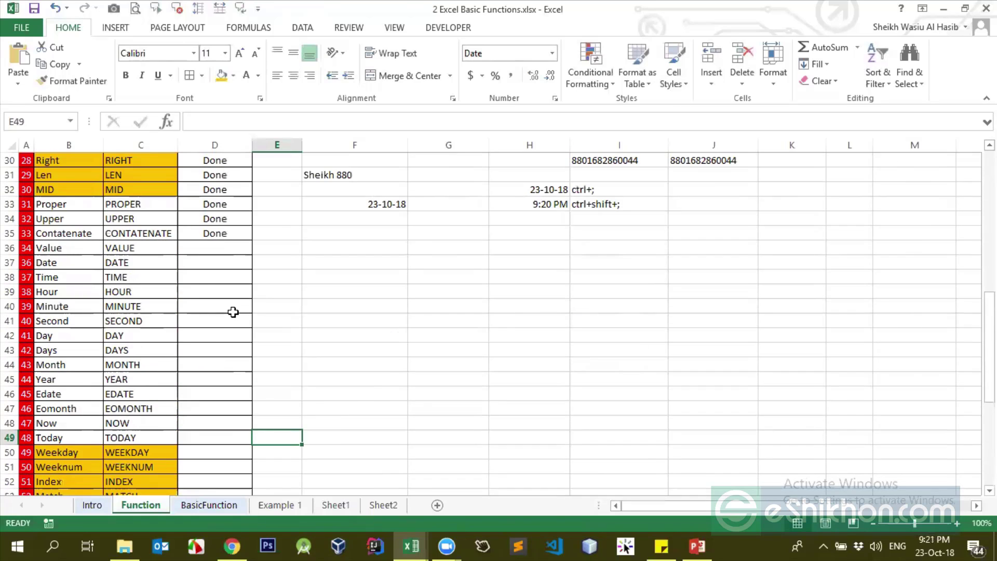
{"action": "scroll", "coordinate": [223, 319], "scroll_direction": "up", "scroll_amount": 4}
{"action": "left_click", "coordinate": [215, 298]}
{"action": "scroll", "coordinate": [217, 331], "scroll_direction": "down", "scroll_amount": 2}
{"action": "scroll", "coordinate": [216, 331], "scroll_direction": "down", "scroll_amount": 1}
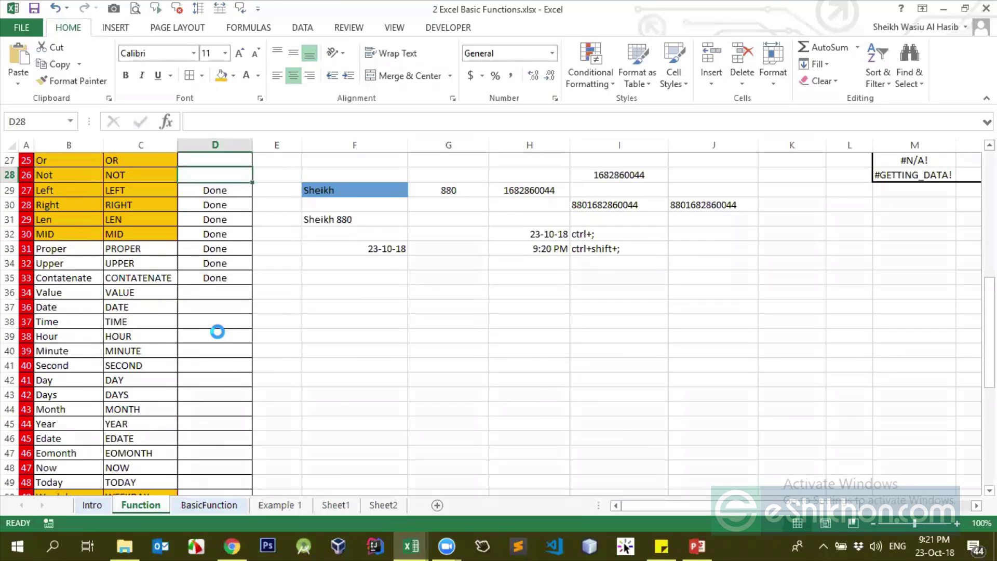